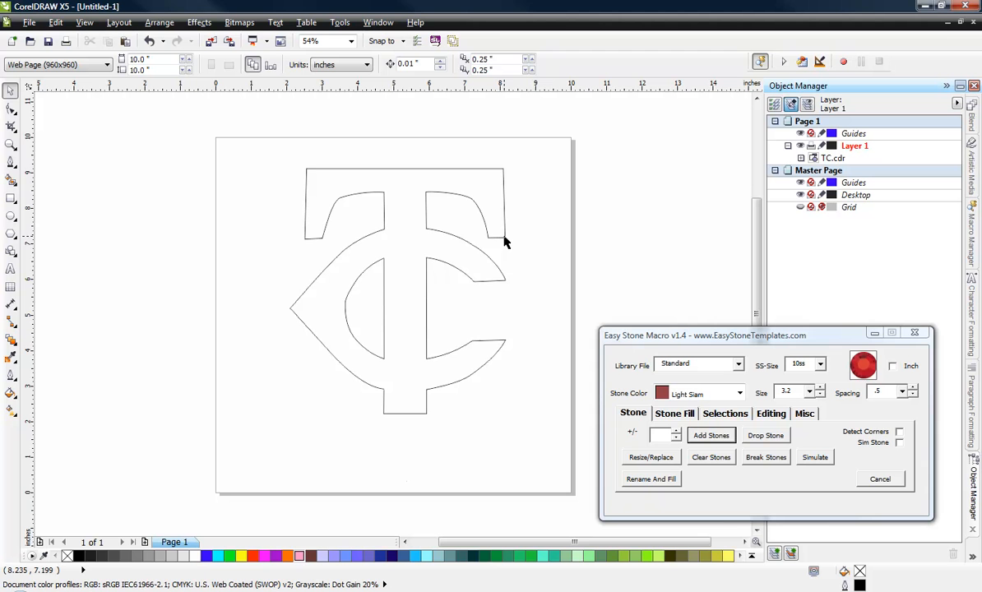
Step: Show the Stone Fill options of the stone macro and shift the TC logo to about X 4.857", Y 4.683"
left_click(674, 413)
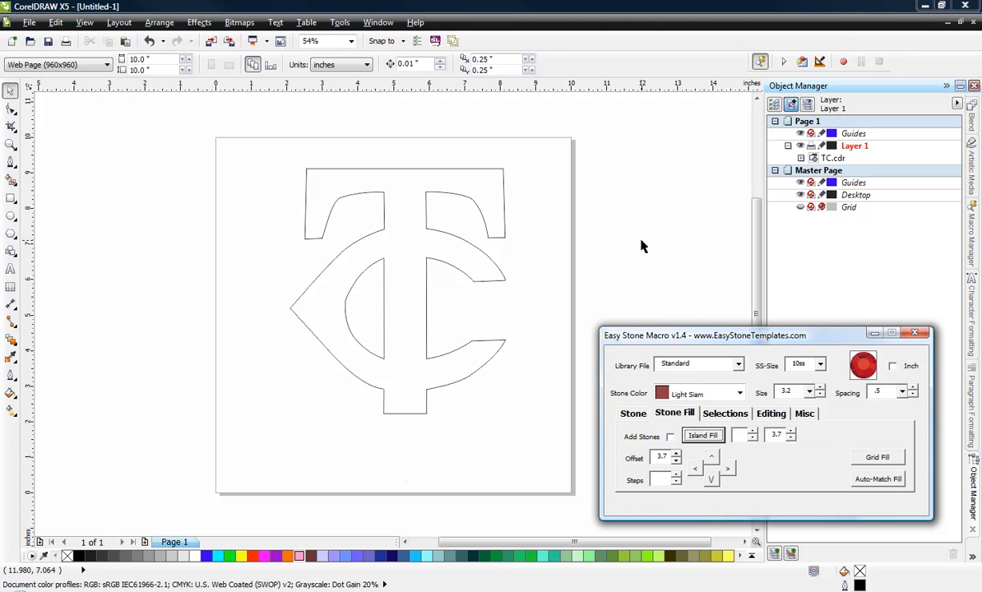
left_click(503, 282)
mouse_move(487, 271)
left_mouse_down()
mouse_move(467, 268)
mouse_move(478, 272)
left_mouse_up()
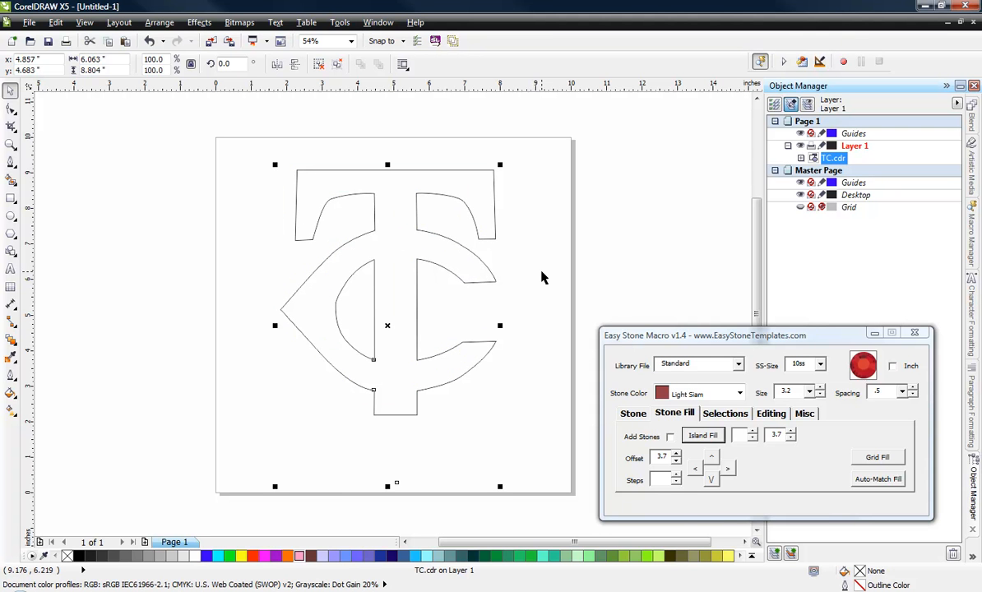
left_click(541, 277)
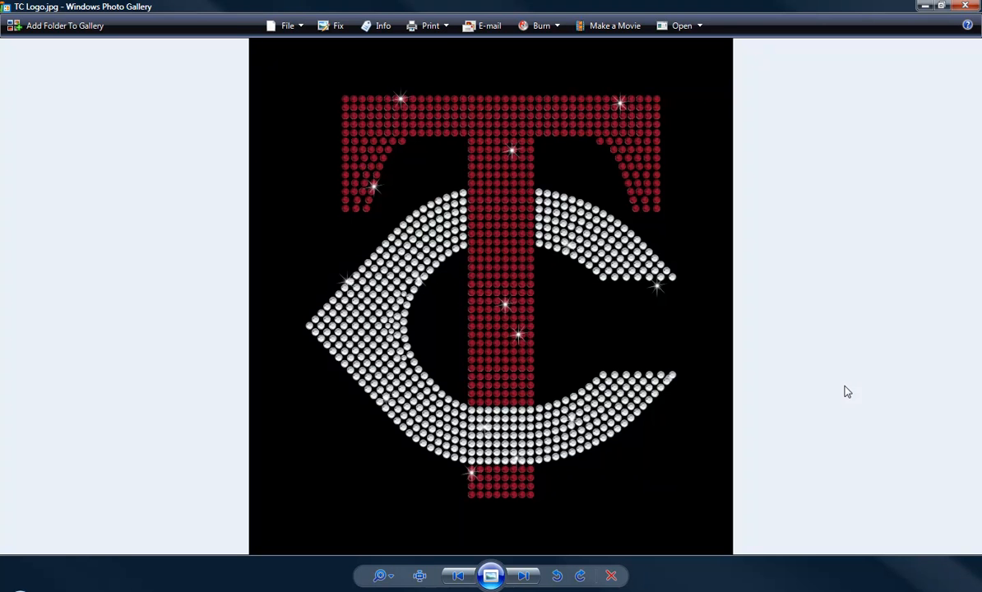
Step: Close the TC Logo.jpg reference picture and move the TC logo to about X 4.924", Y 4.833"
left_click(976, 5)
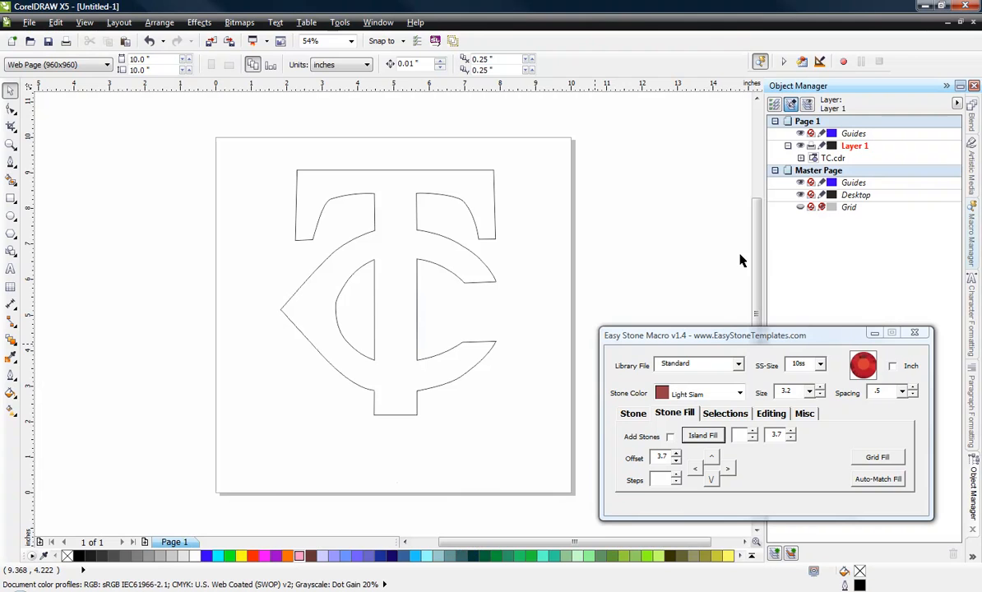
left_click(466, 274)
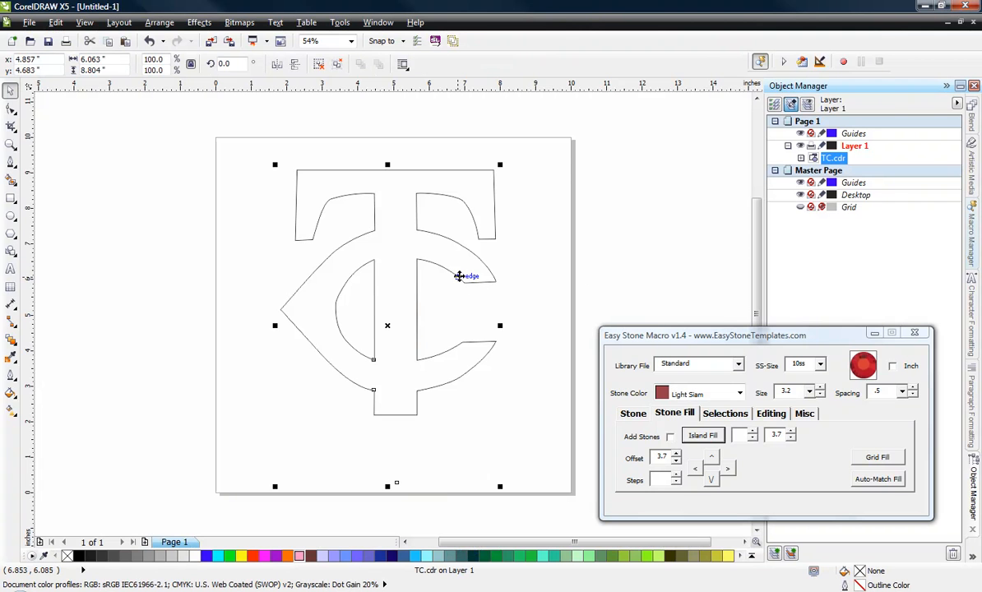
left_click_drag(459, 276, 460, 271)
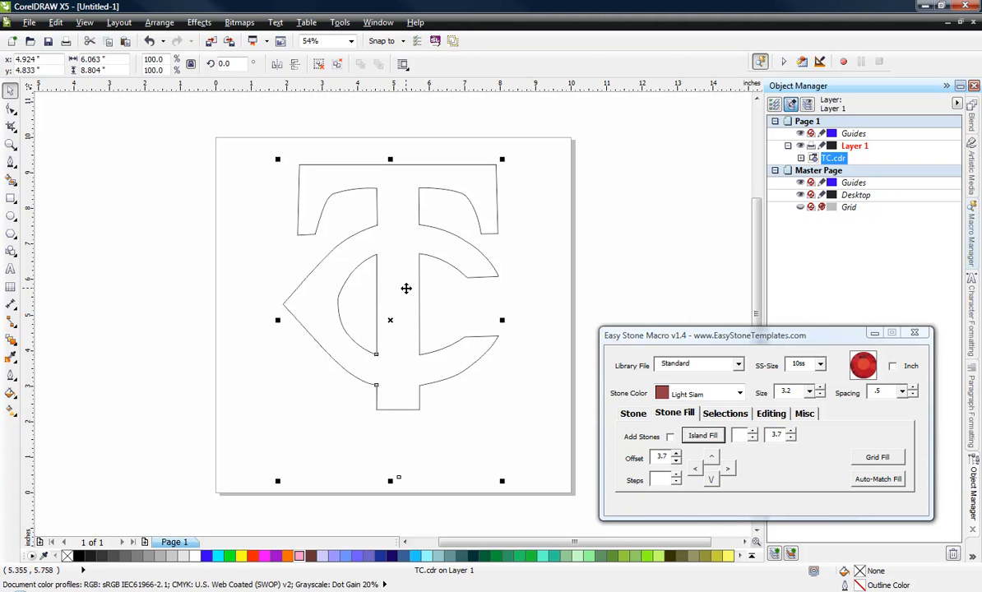
Step: Ungroup the imported TC.cdr logo into separate curves
right_click(392, 285)
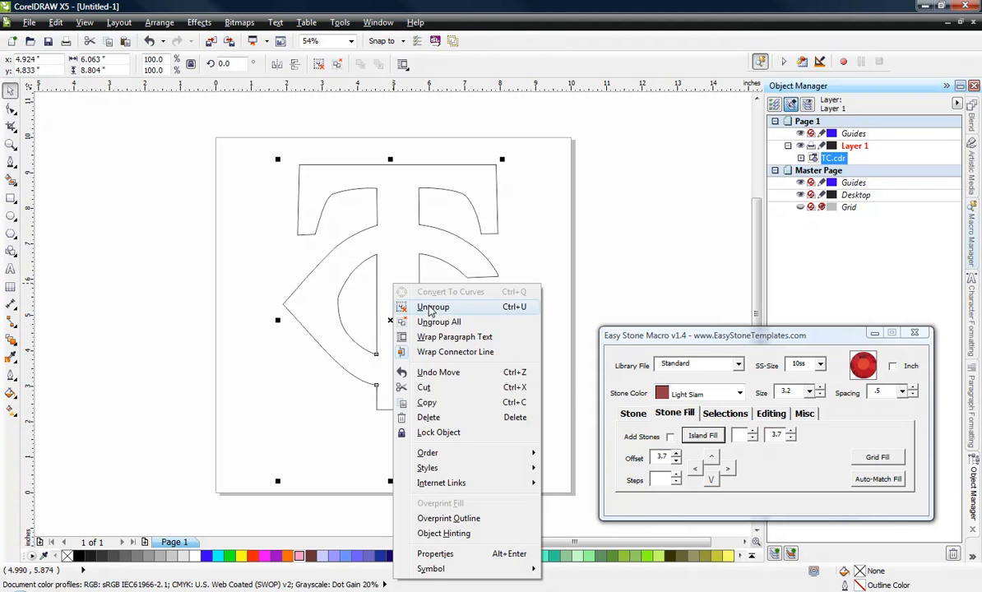
left_click(411, 304)
left_click(209, 289)
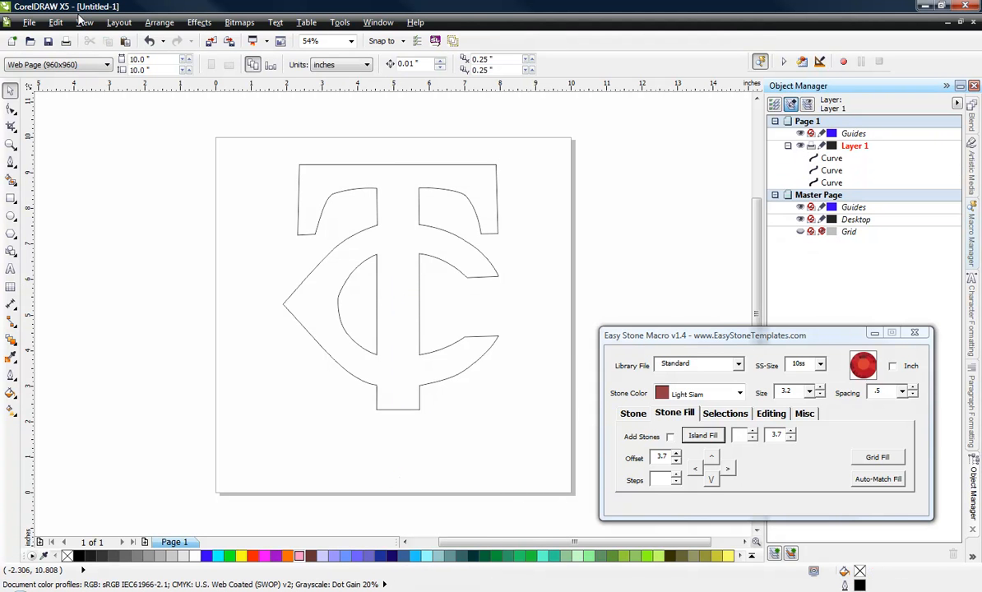
left_click(84, 22)
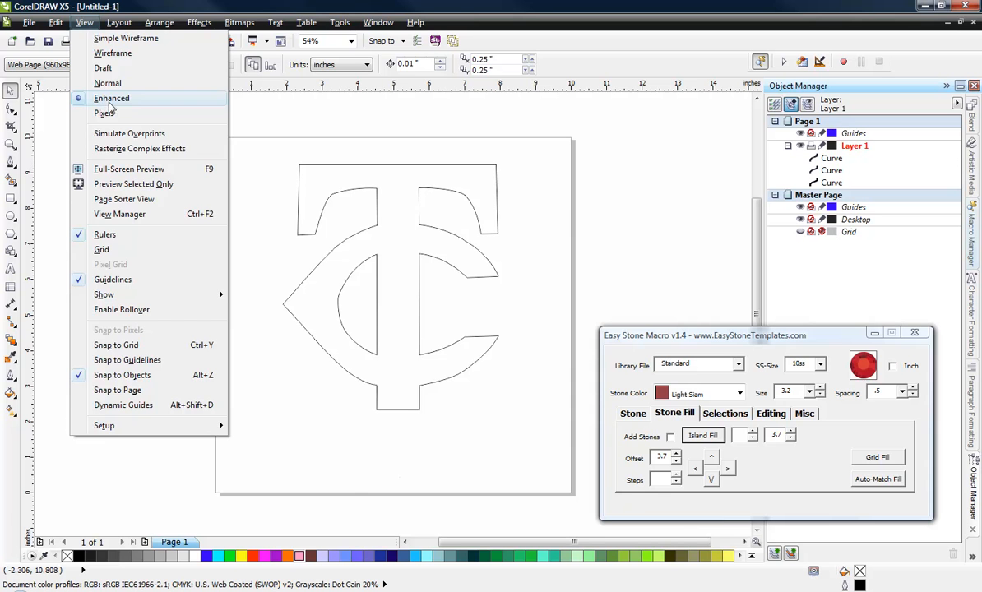
left_click(285, 420)
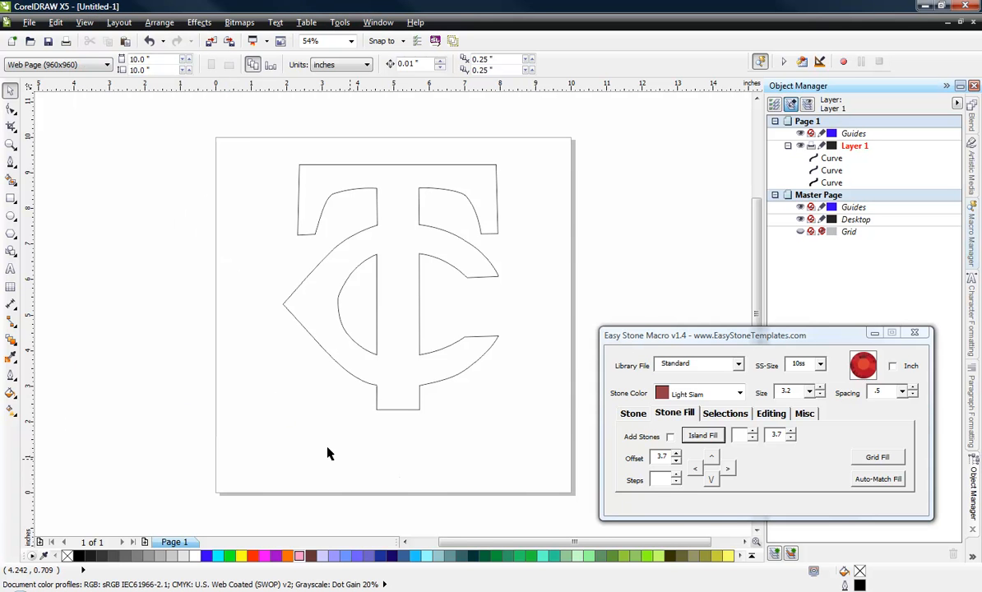
Step: Delete the tiny stray curve below the logo and check the extent of the remaining curves
left_click_drag(300, 437, 453, 486)
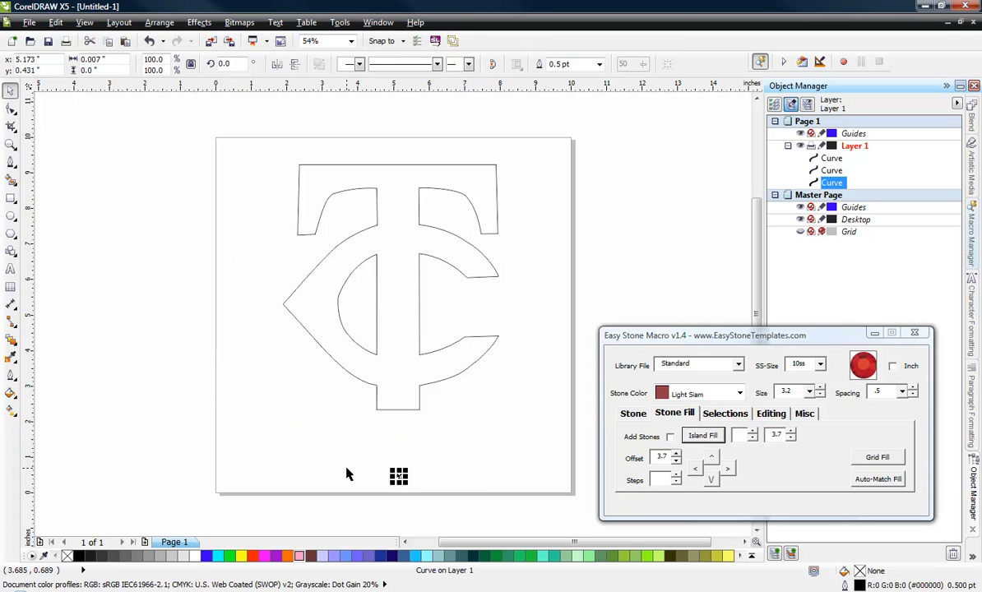
key("Delete")
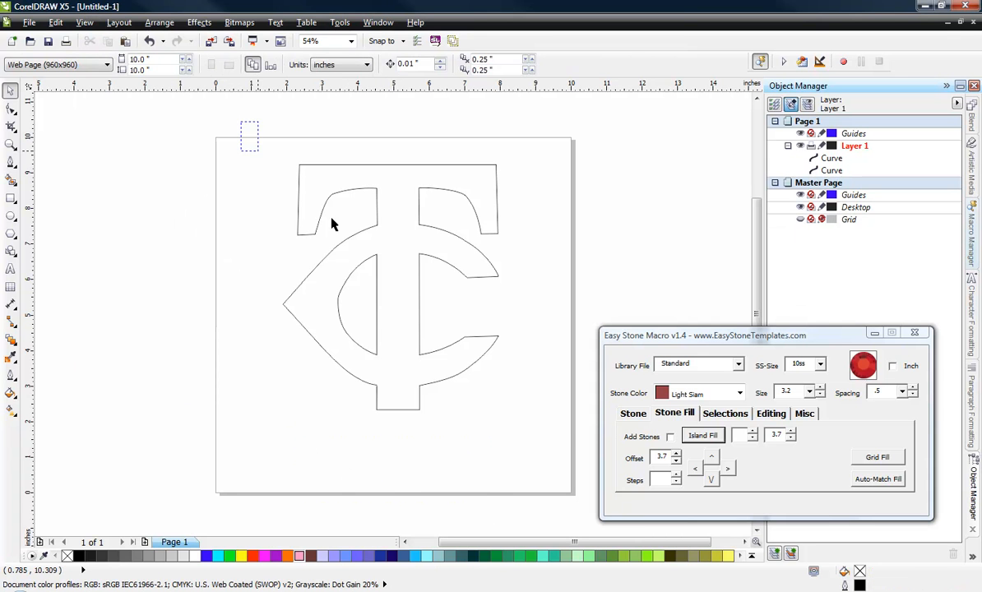
left_click_drag(216, 122, 620, 436)
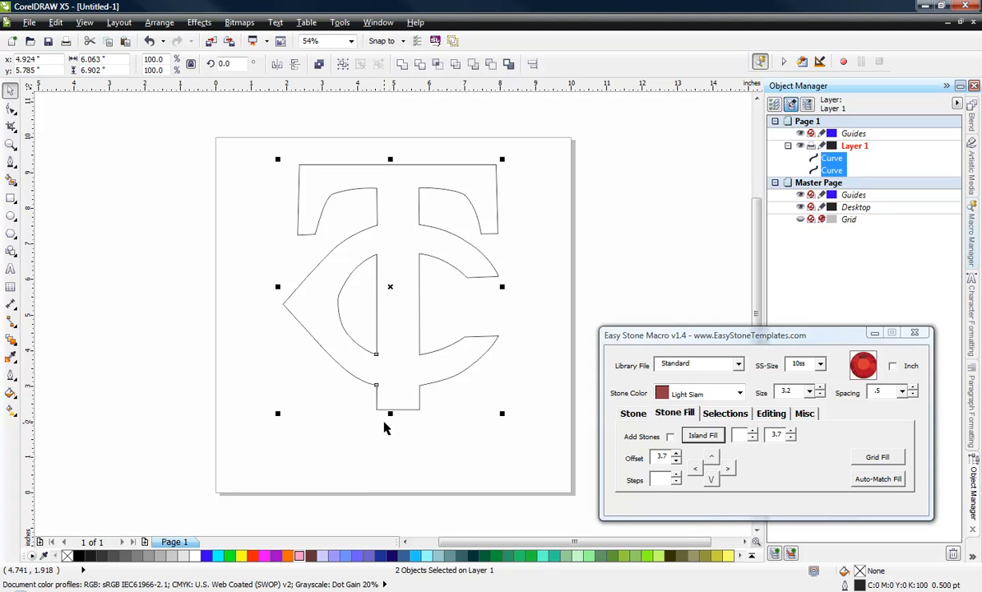
left_click(330, 455)
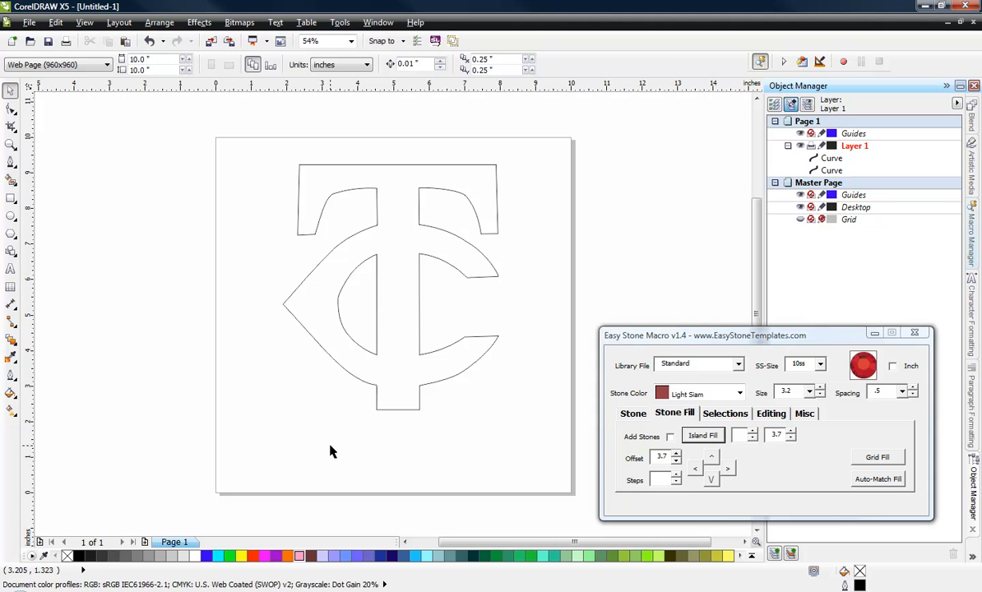
Step: Assign a light cyan fill (#99FFFF) to the outer TC outline
left_click(317, 207)
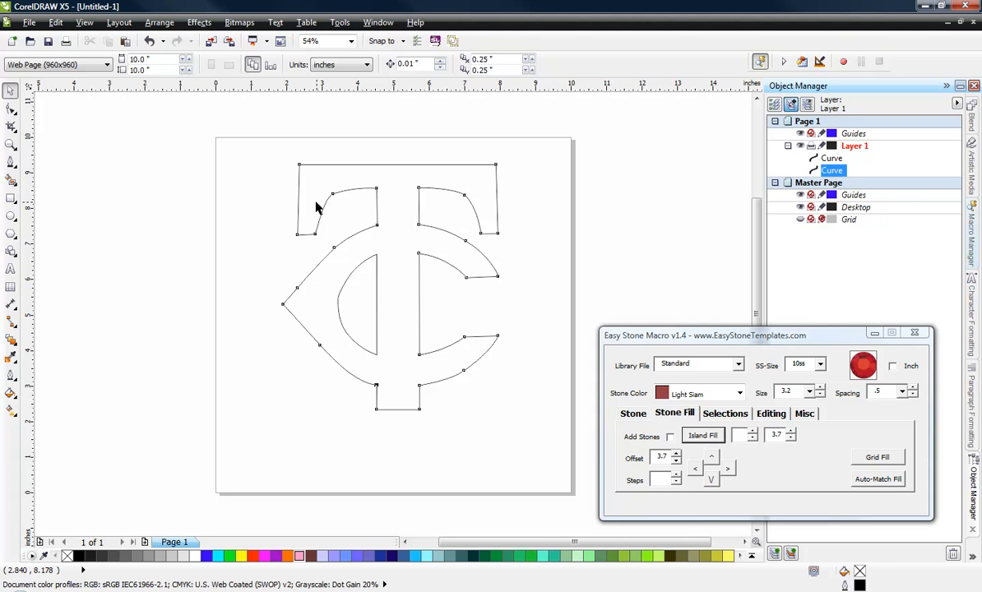
left_click(428, 557)
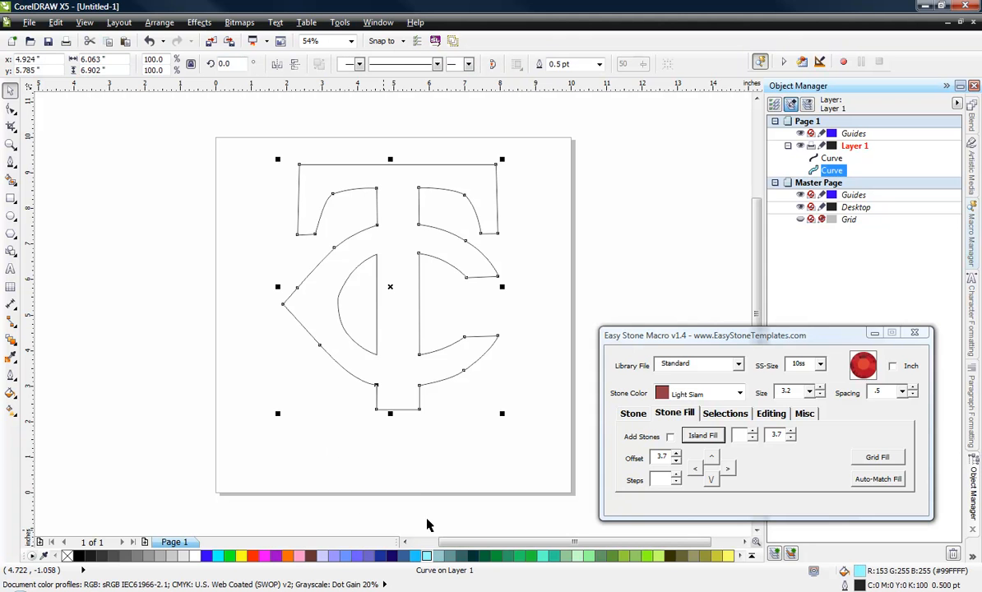
left_click(406, 472)
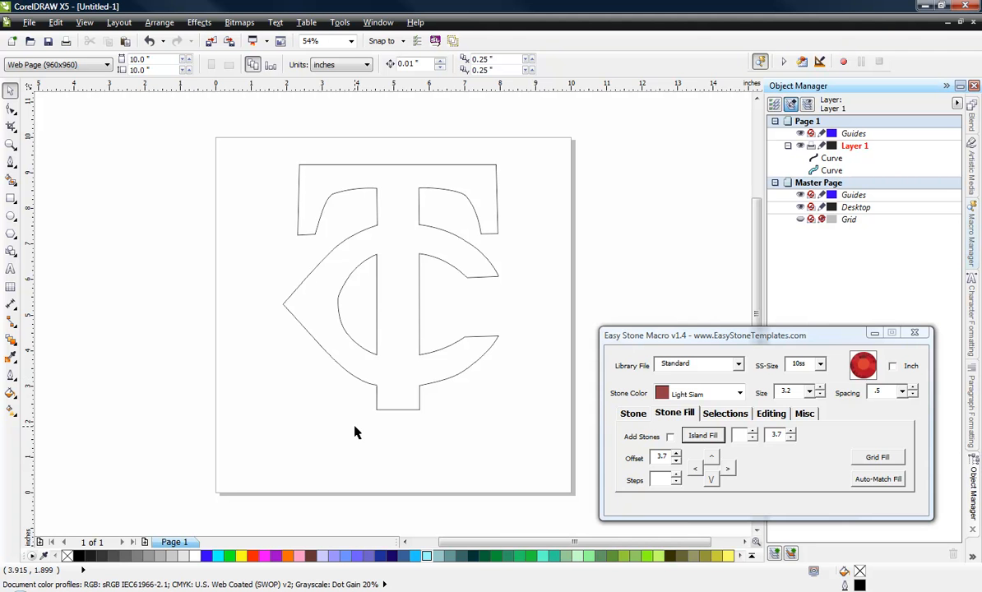
Step: Close the outer TC outline by joining its end nodes at the gap near the stem's lower end, and check the joined corner
scroll(375, 426, "up", 6)
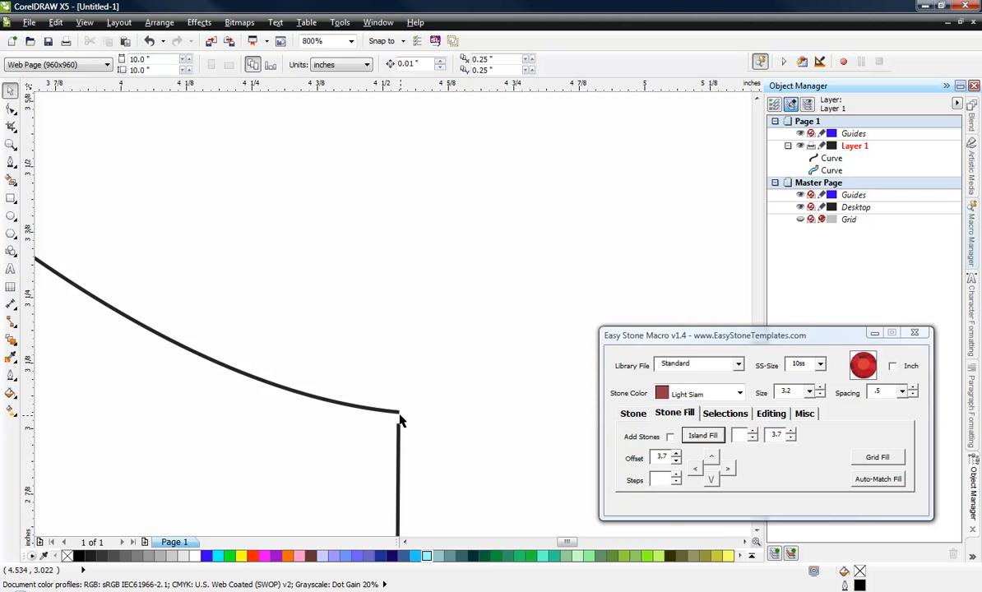
scroll(375, 385, "down", 5)
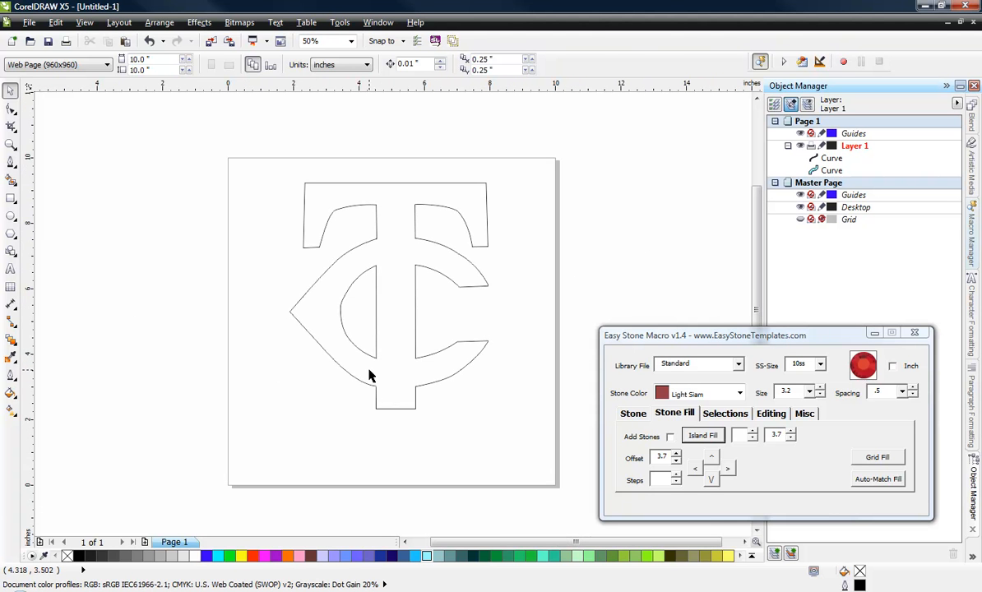
left_click(371, 375)
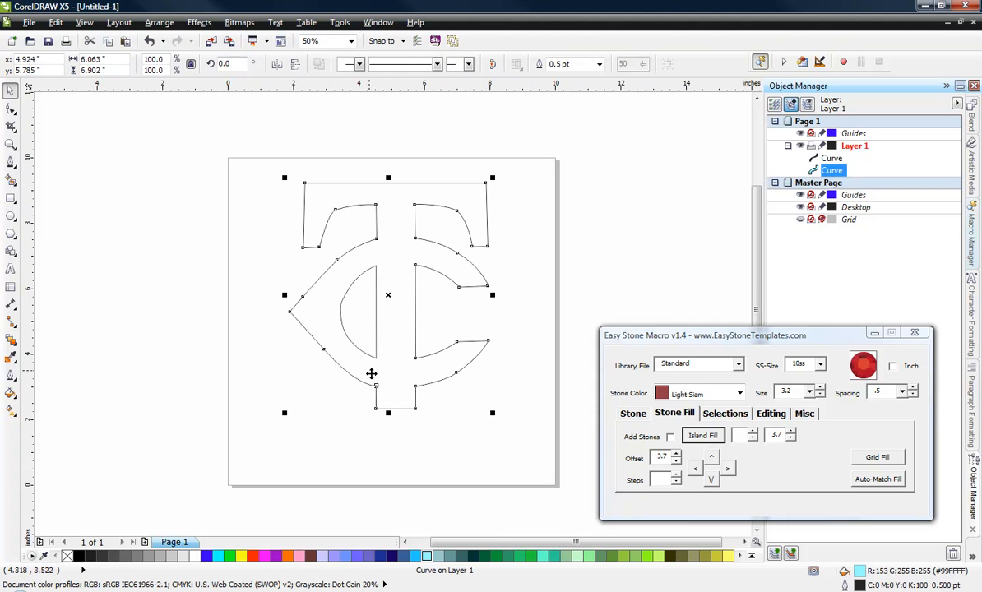
left_click(11, 109)
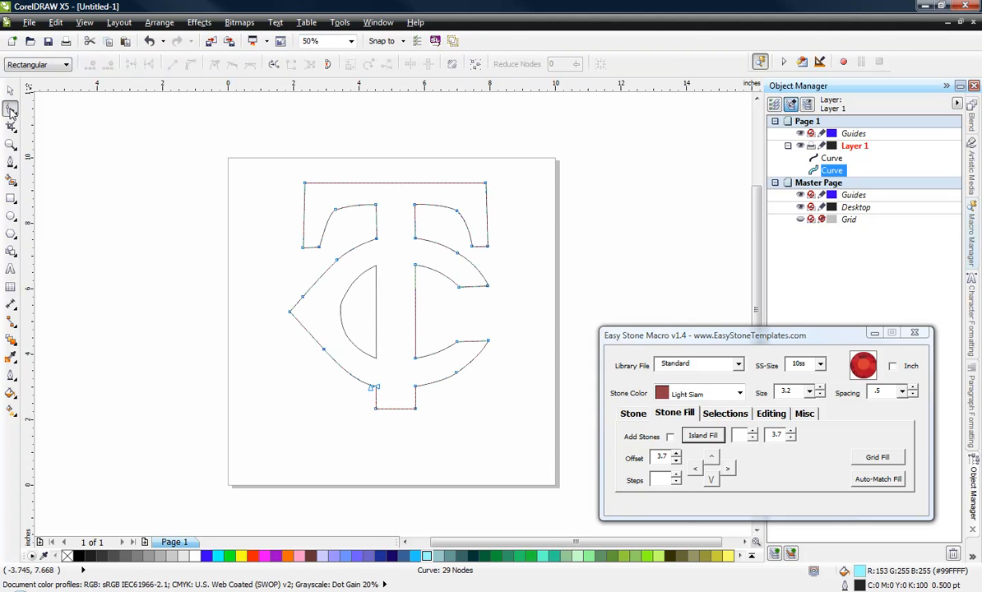
left_click(327, 65)
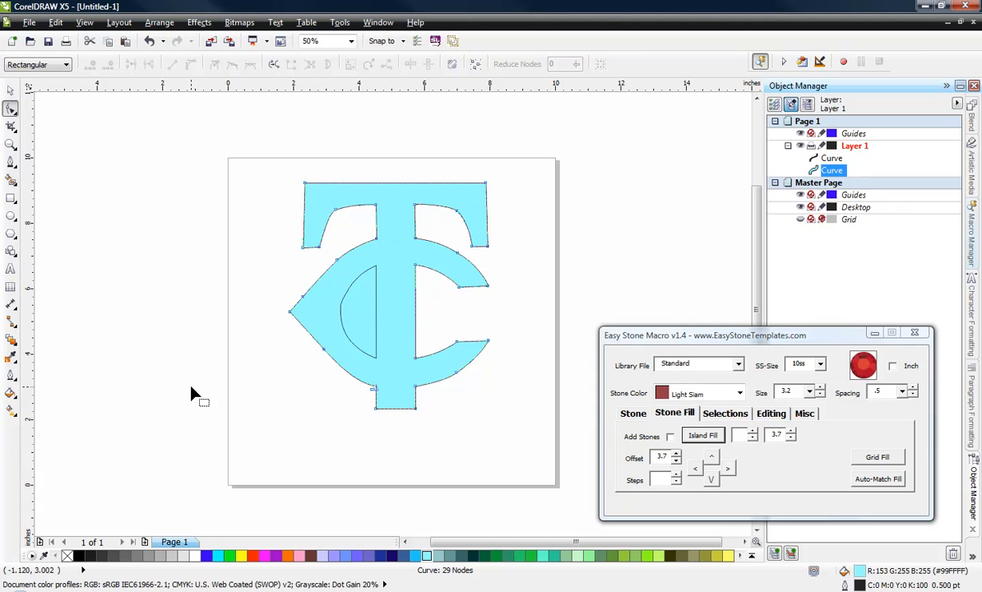
left_click(10, 88)
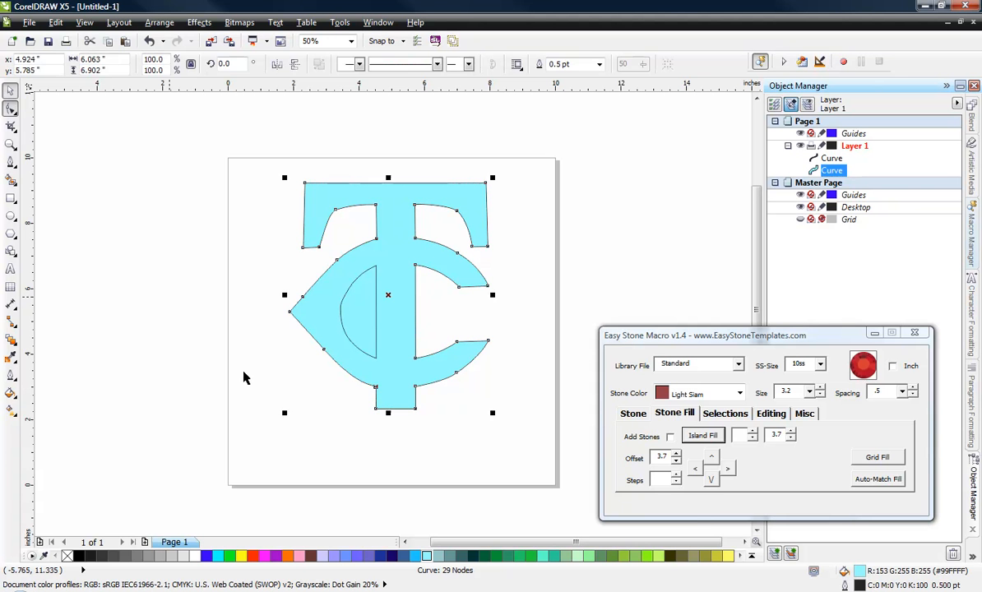
left_click(245, 377)
scroll(378, 401, "up", 6)
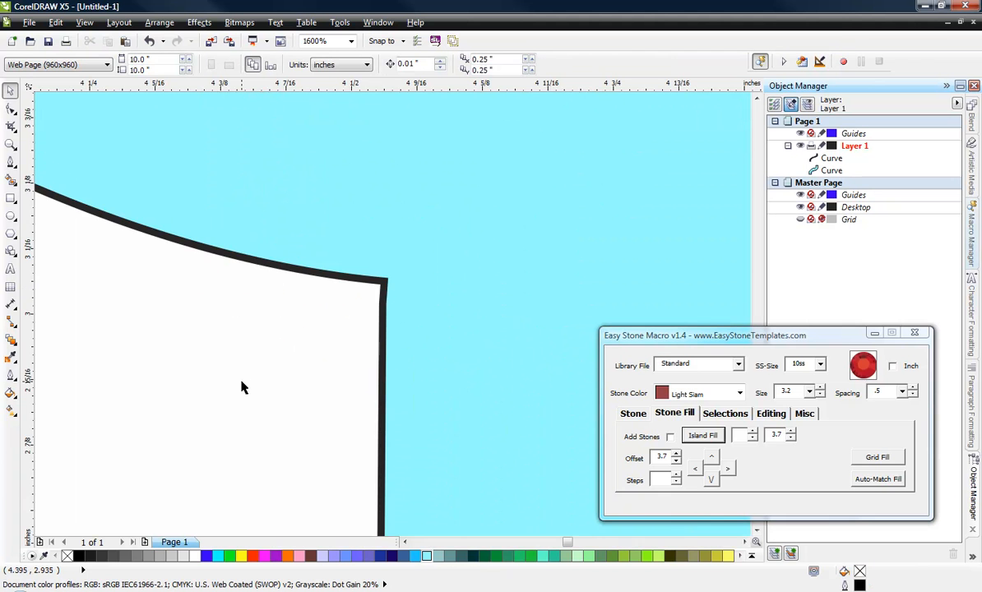
scroll(246, 380, "down", 5)
scroll(247, 380, "down", 1)
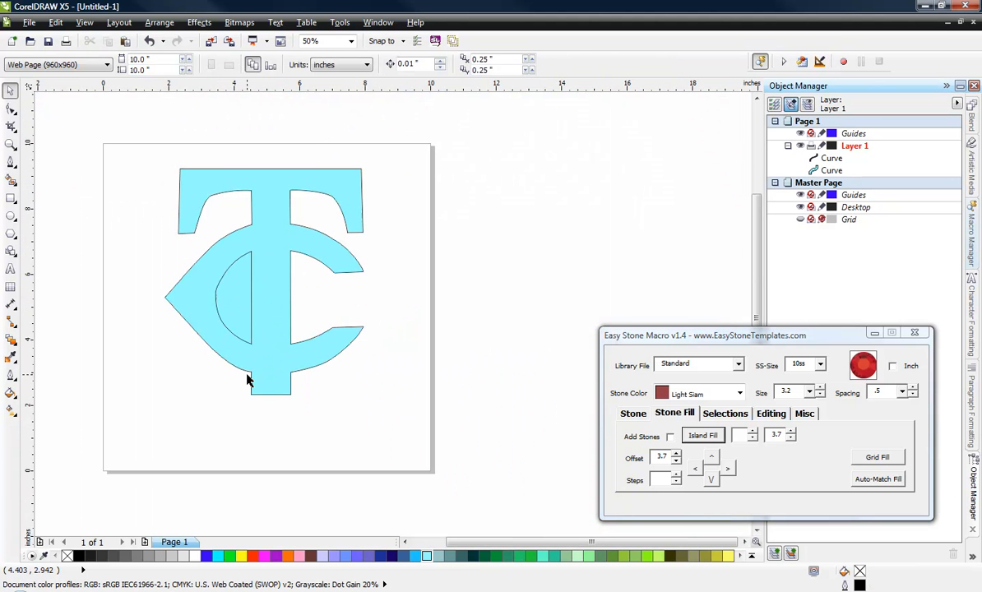
Step: Combine the inner half-round curve of the C with the outer outline to cut it out as a hole
scroll(215, 445, "down", 1)
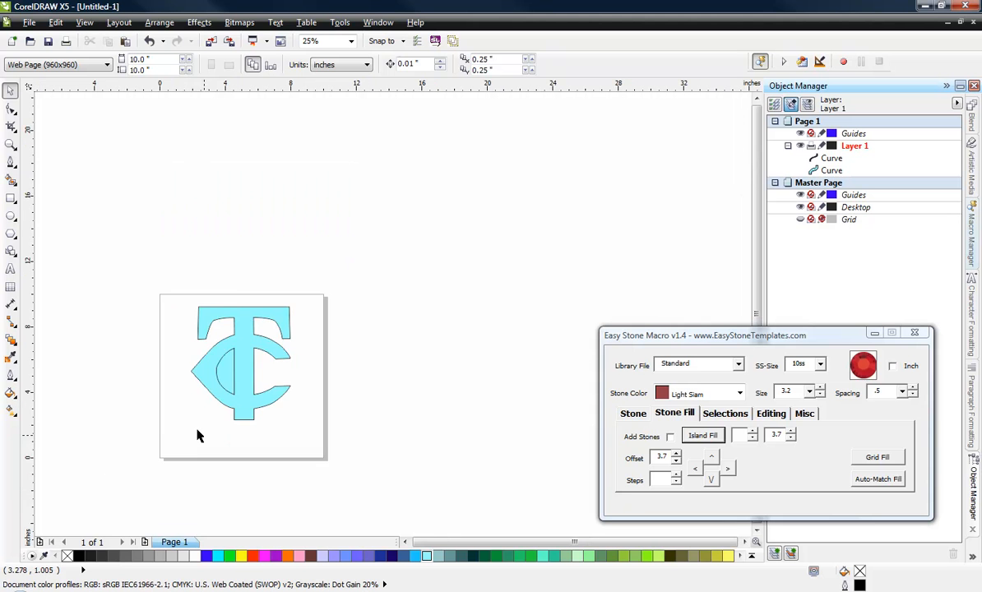
scroll(218, 436, "up", 1)
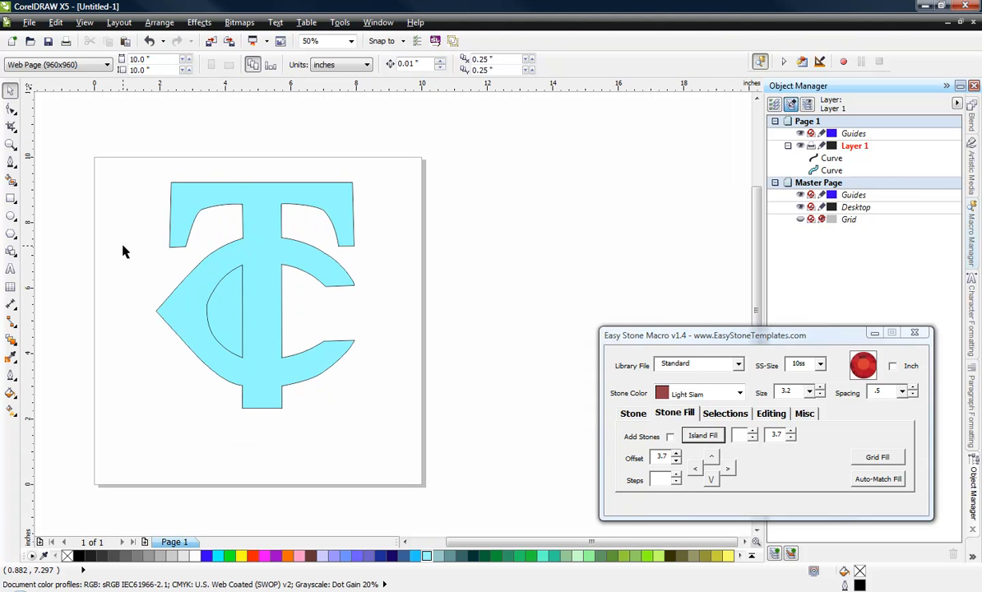
left_click(225, 318)
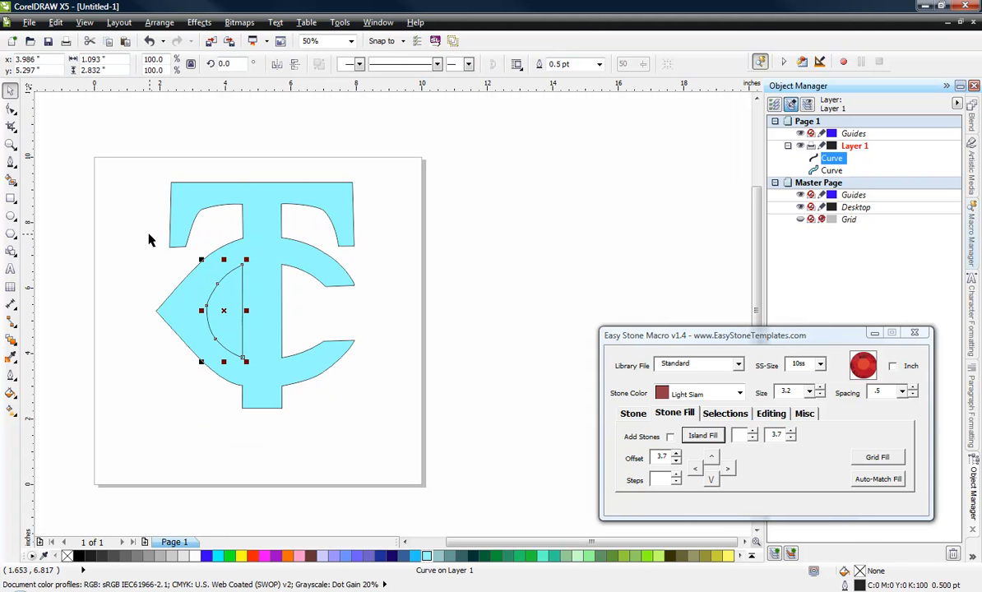
left_click_drag(148, 168, 390, 422)
key("ctrl+l")
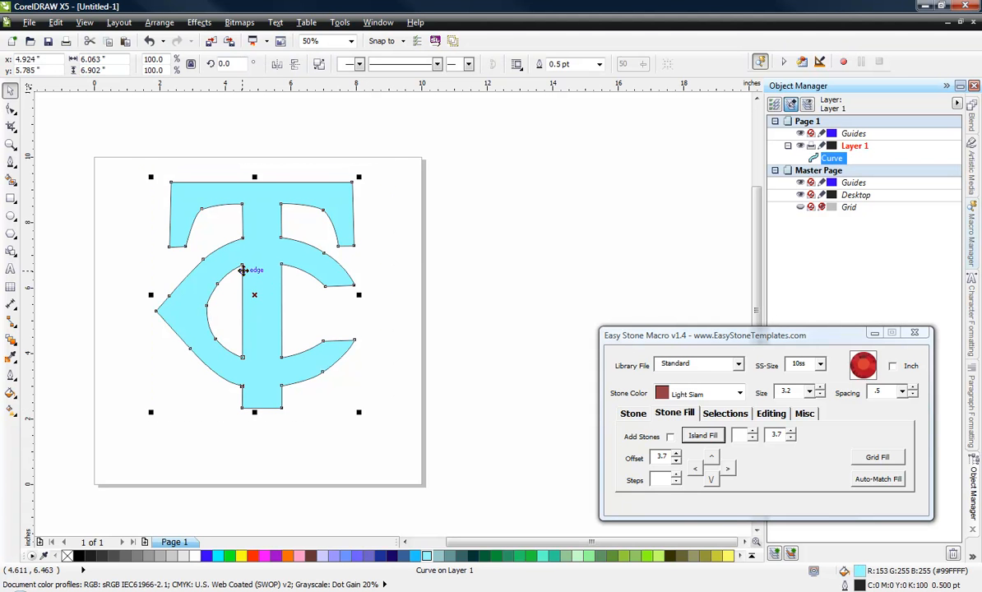
left_click(465, 347)
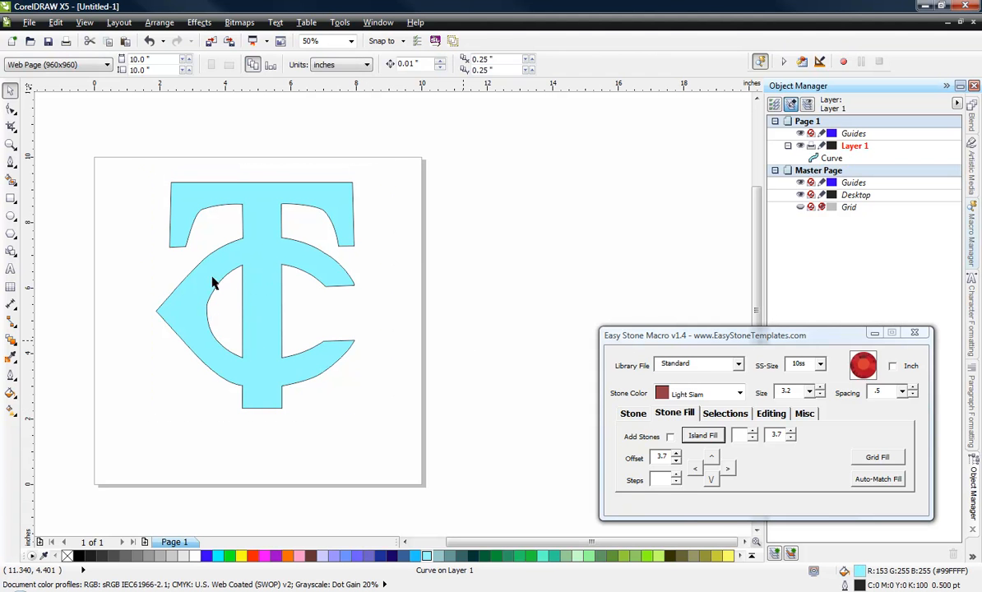
Step: Move the combined TC logo to about X 5.07", Y 5.264" on the page
left_click_drag(252, 263, 257, 280)
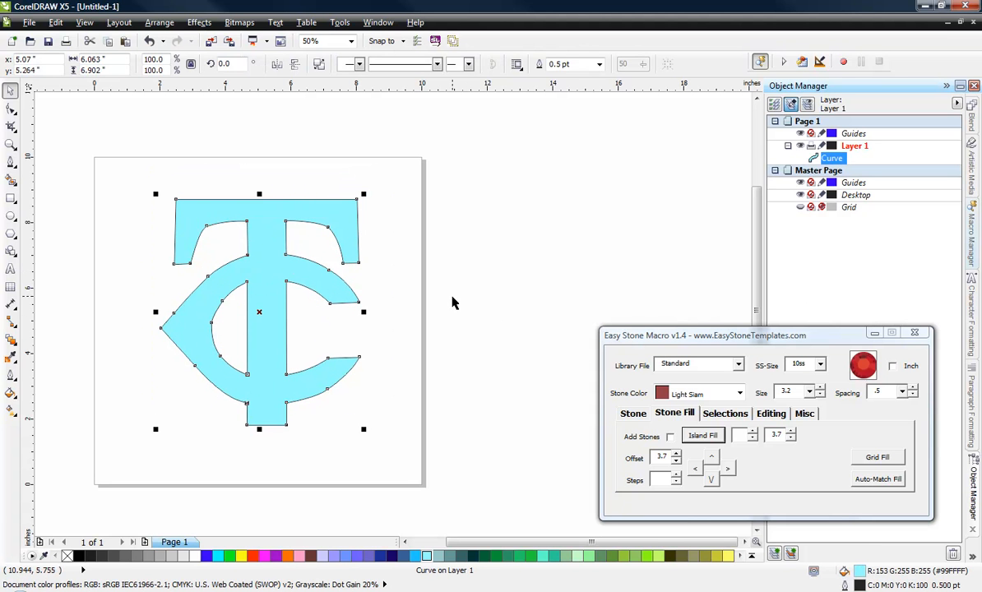
left_click(337, 473)
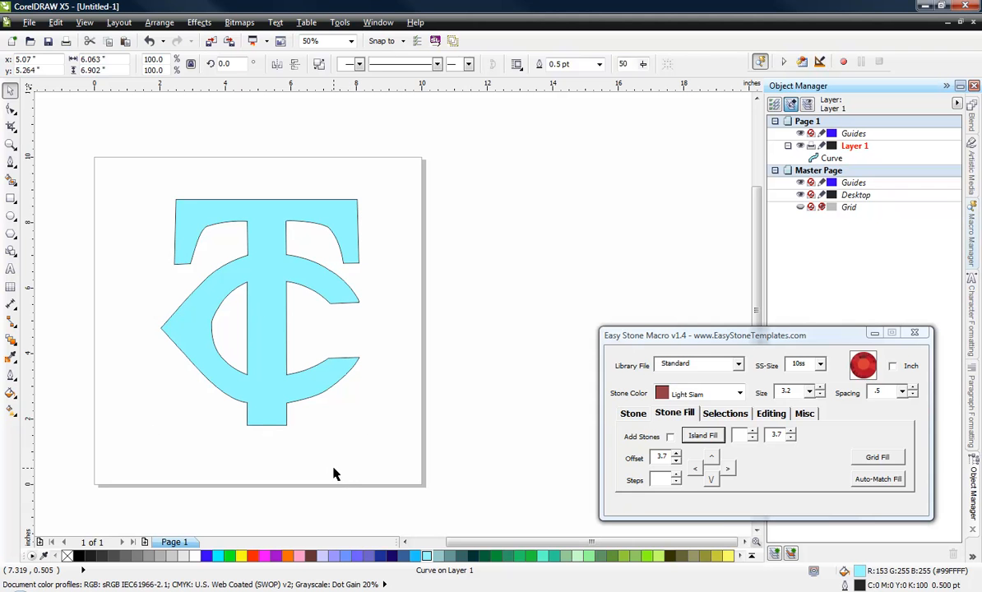
left_click(272, 415)
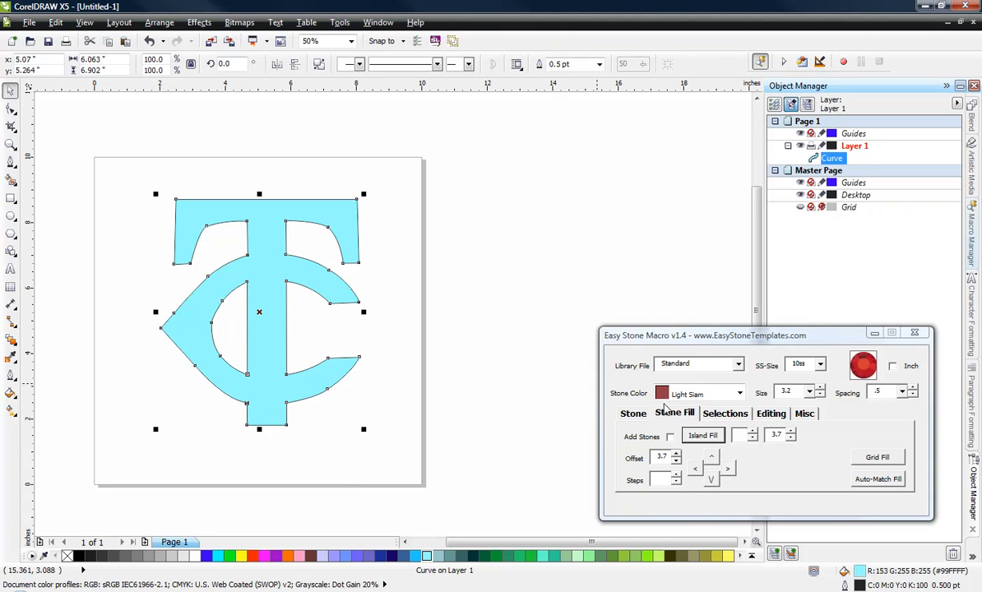
left_click(295, 482)
left_click(278, 421)
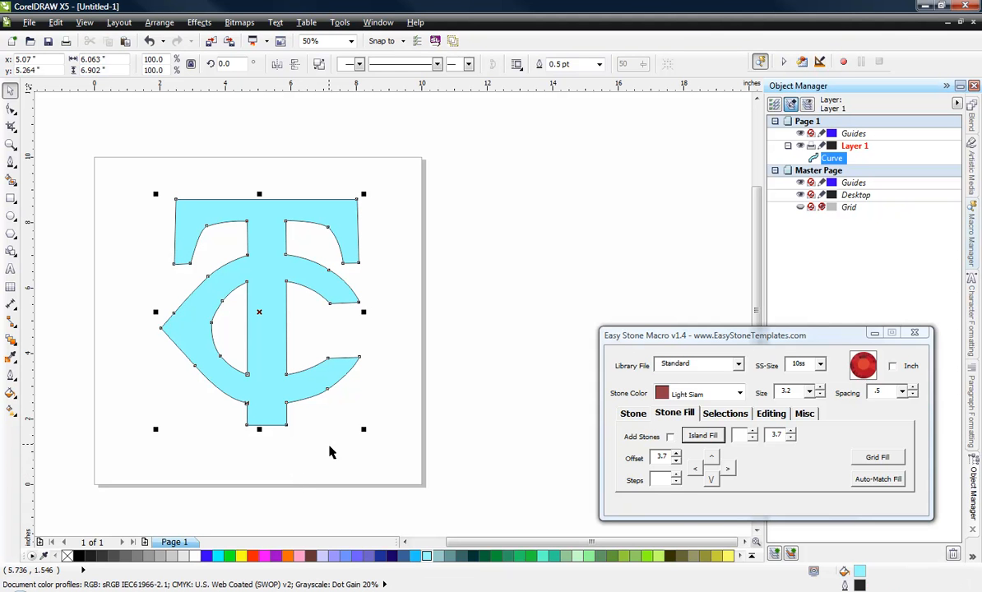
left_click(383, 434)
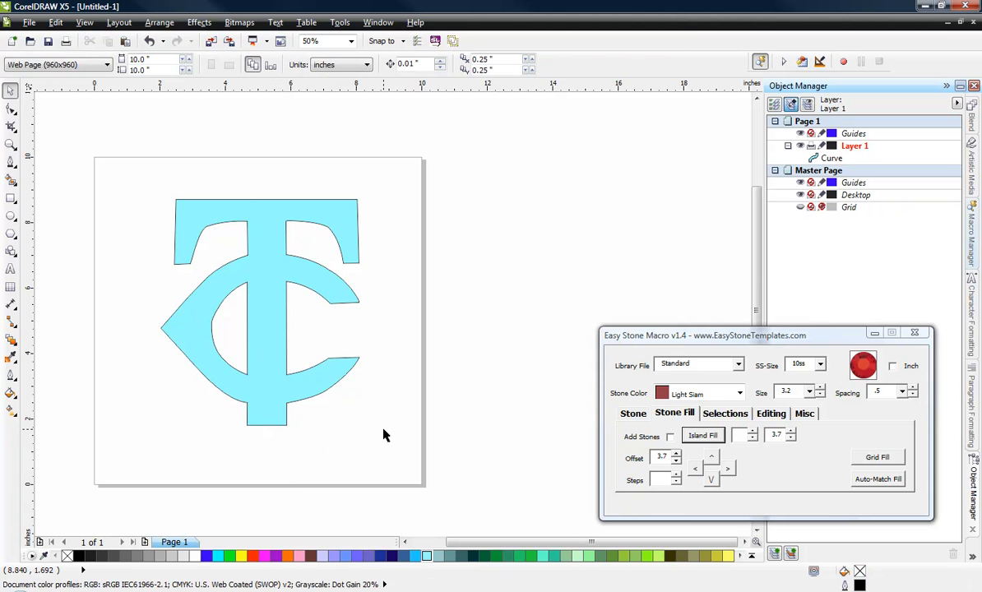
Step: Drop a single 10ss Light Siam stone on the stem of the T at about X 5.063", Y 5.063"
scroll(383, 435, "down", 1)
scroll(311, 371, "up", 1)
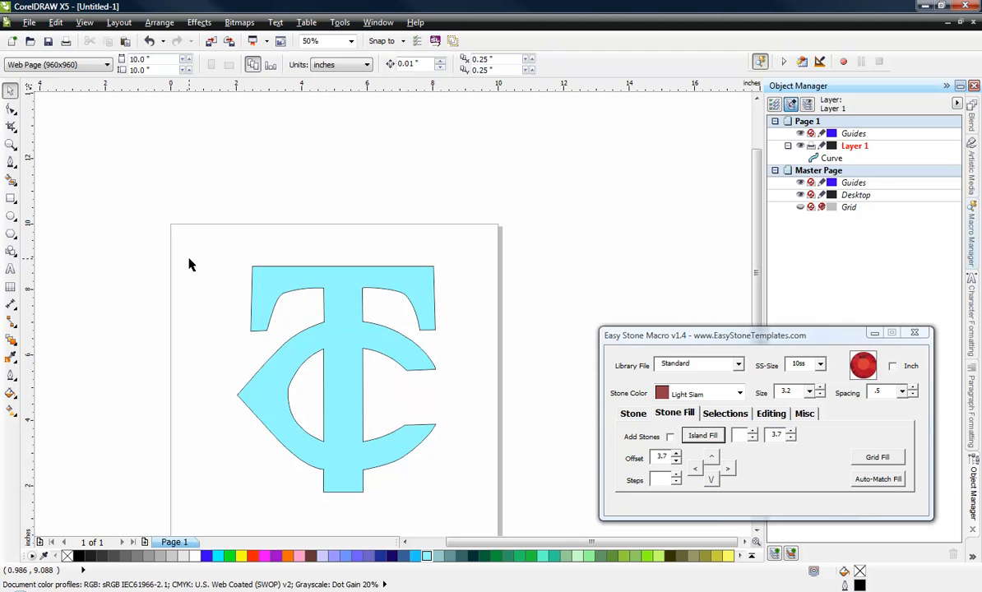
scroll(215, 270, "down", 1)
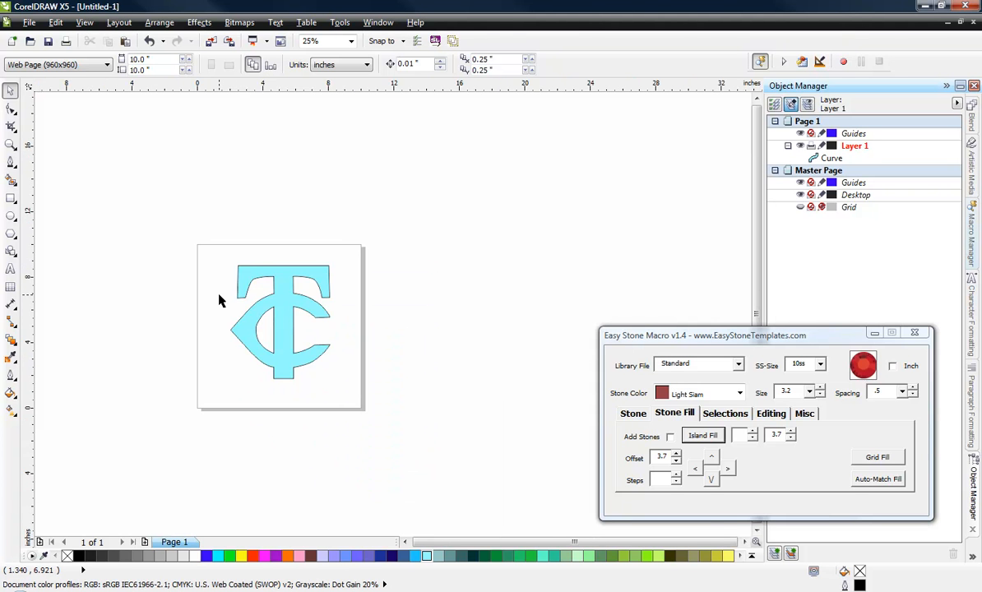
scroll(220, 300, "up", 1)
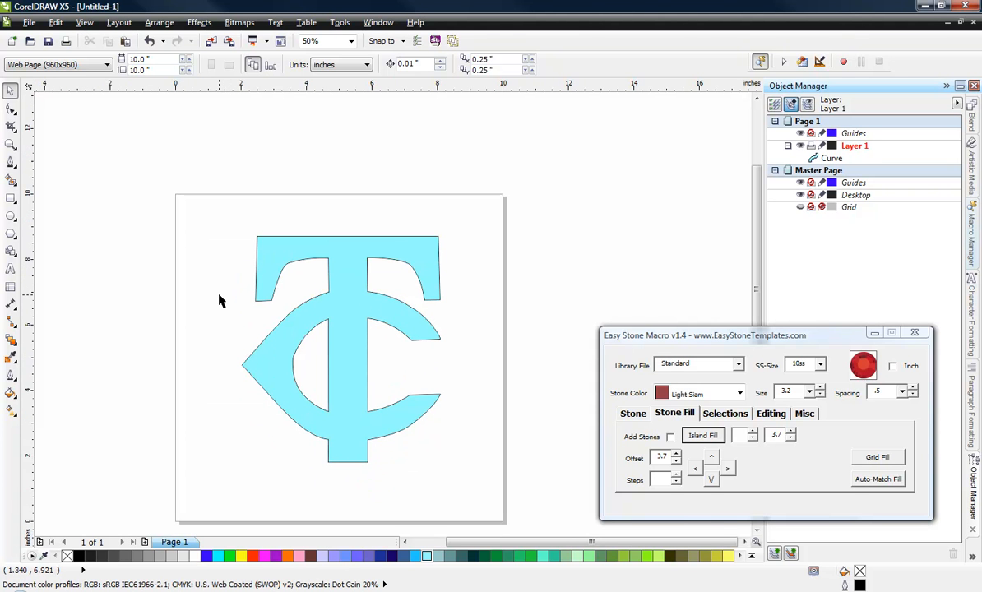
left_click(640, 416)
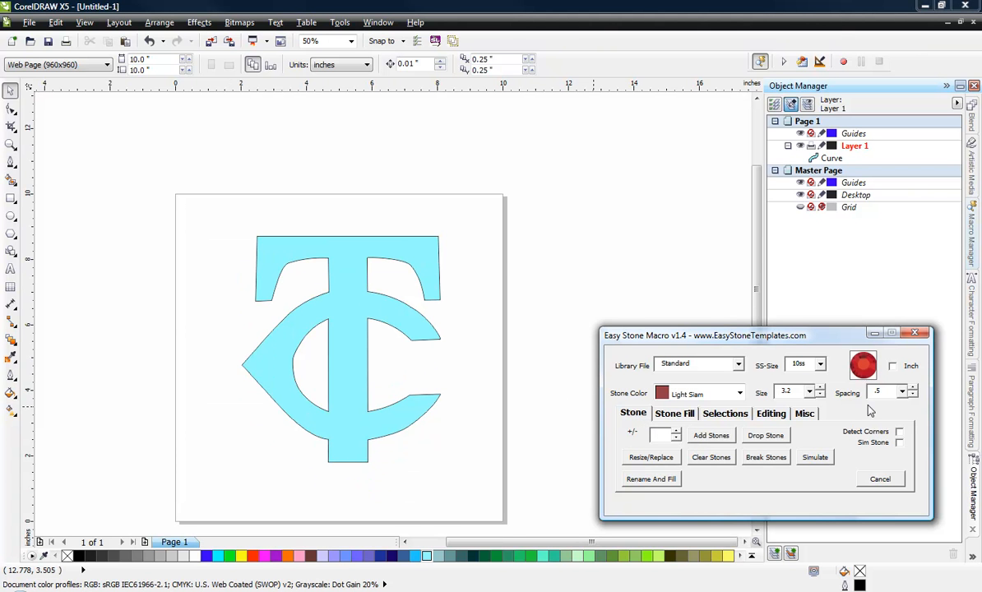
left_click(780, 441)
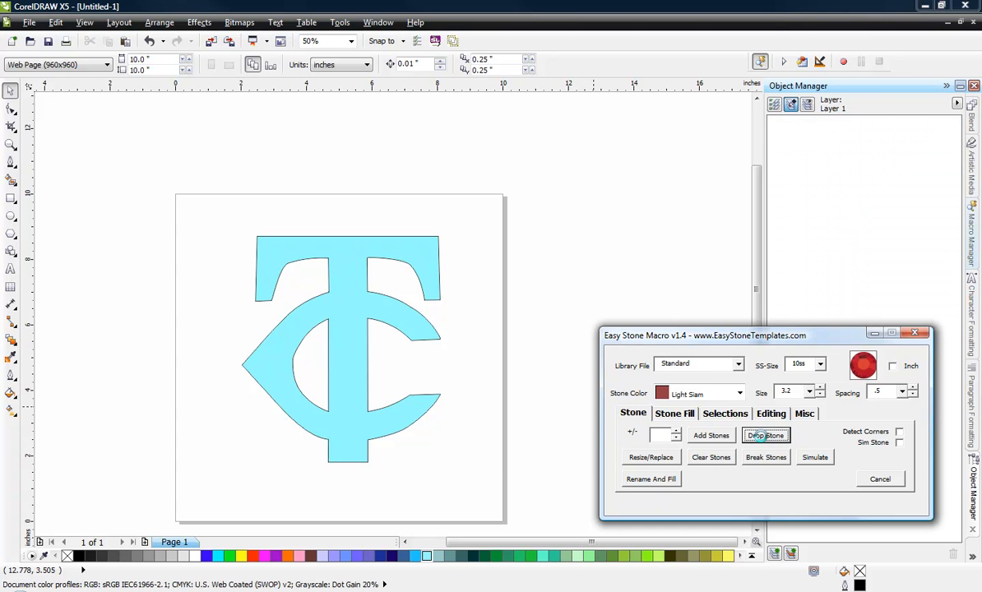
left_click(340, 358)
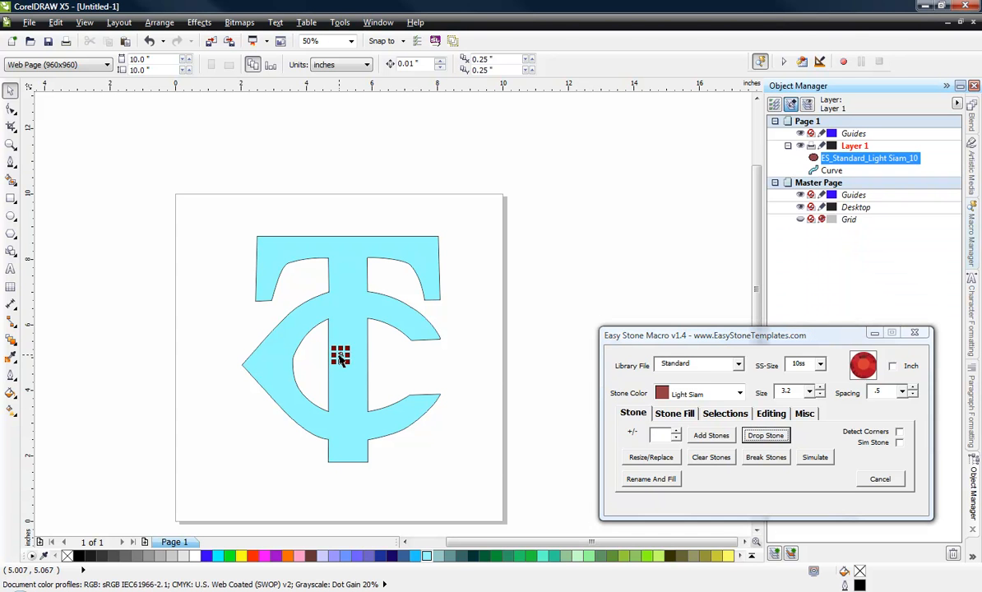
left_click(403, 364)
Step: Move the stone just inside the stem's left edge at the C's lower inner corner, about X 4.75", Y 3.416"
scroll(337, 407, "up", 1)
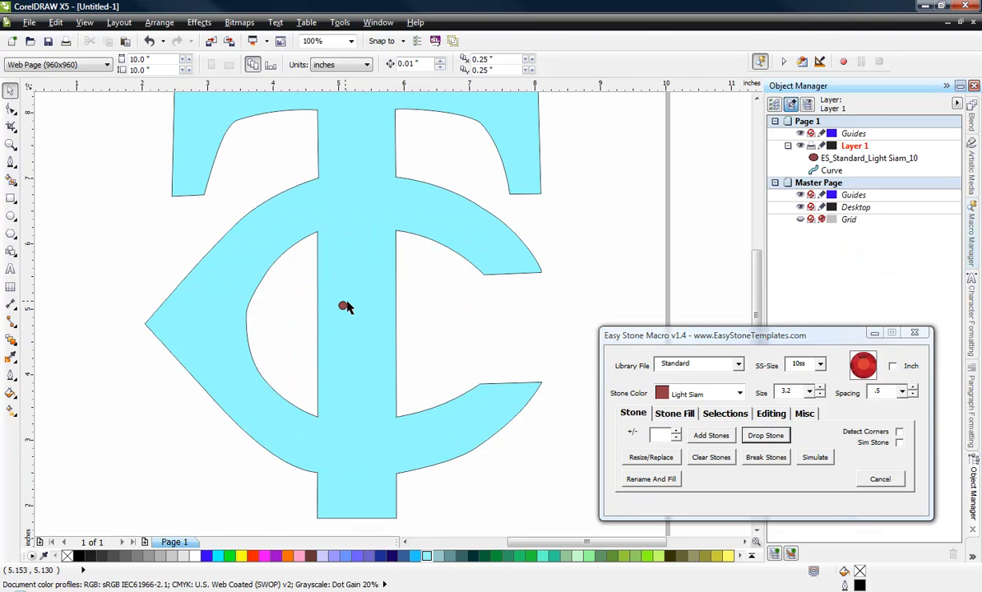
left_click(343, 307)
left_click_drag(343, 309, 322, 418)
scroll(322, 422, "up", 3)
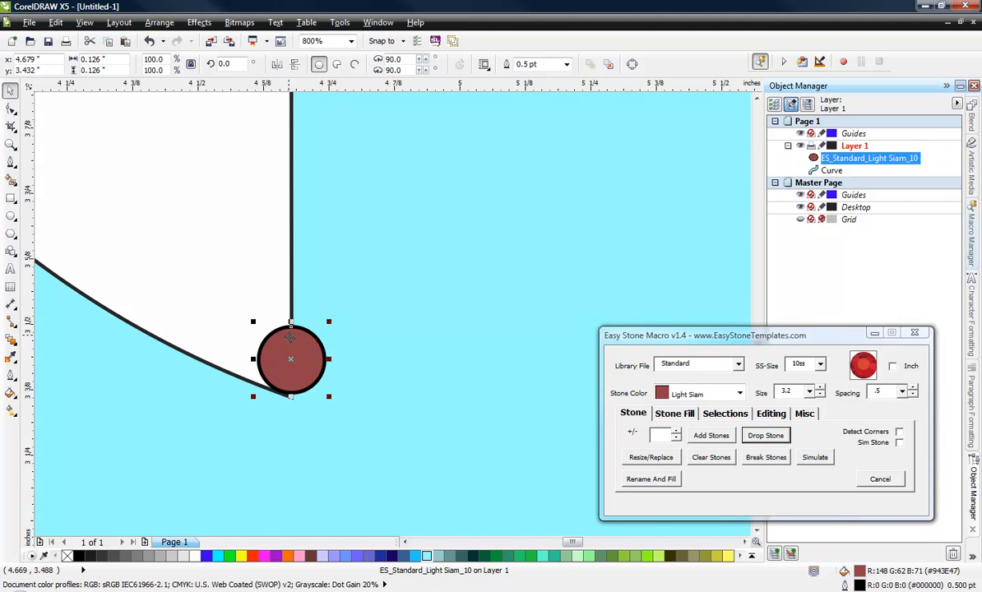
left_click_drag(287, 337, 325, 344)
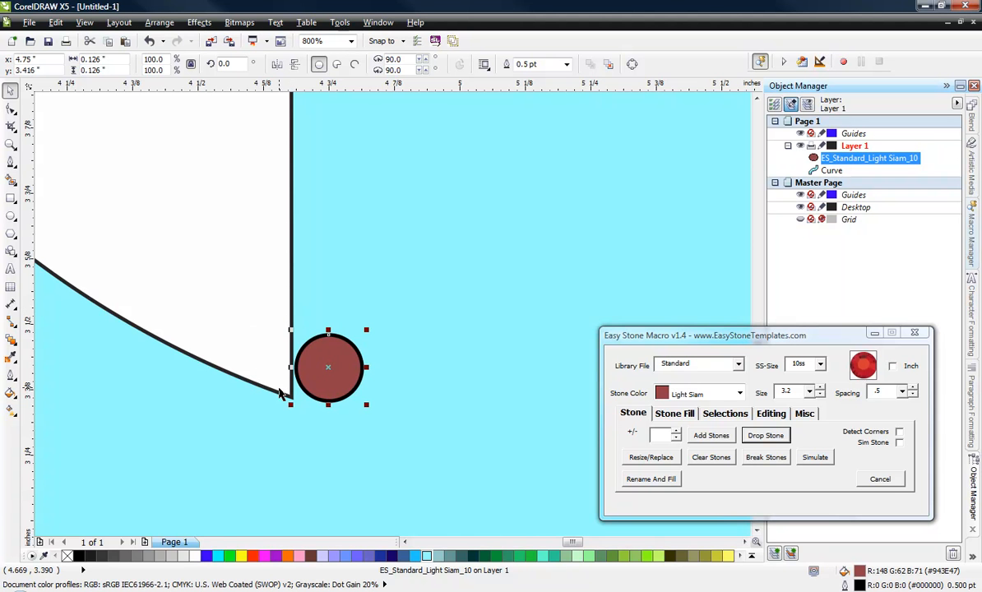
Step: Duplicate the stone 8 steps to the right at a 3.7 mm offset and delete the stone beyond the stem's right edge
scroll(228, 333, "down", 2)
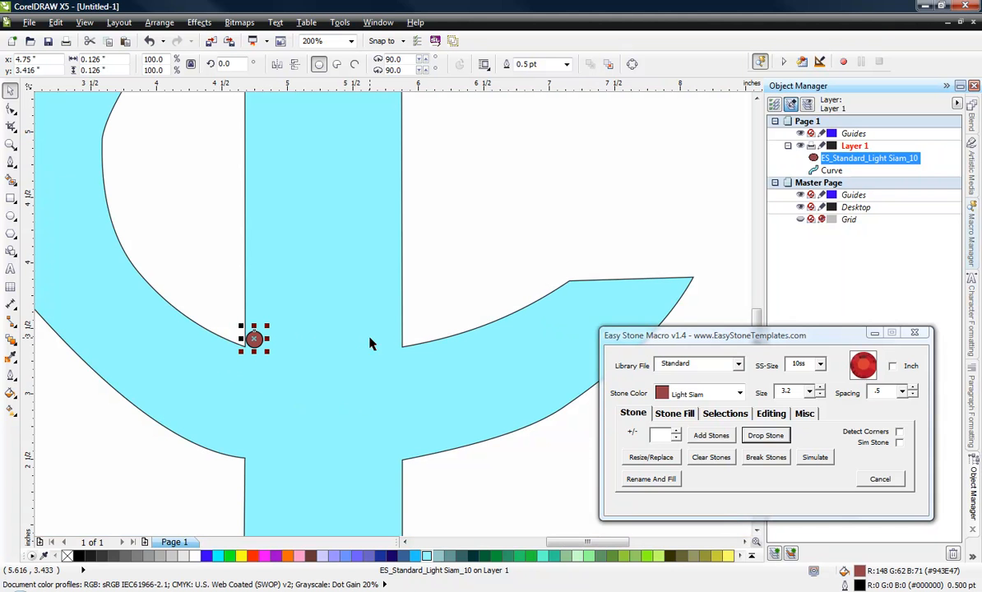
left_click(676, 414)
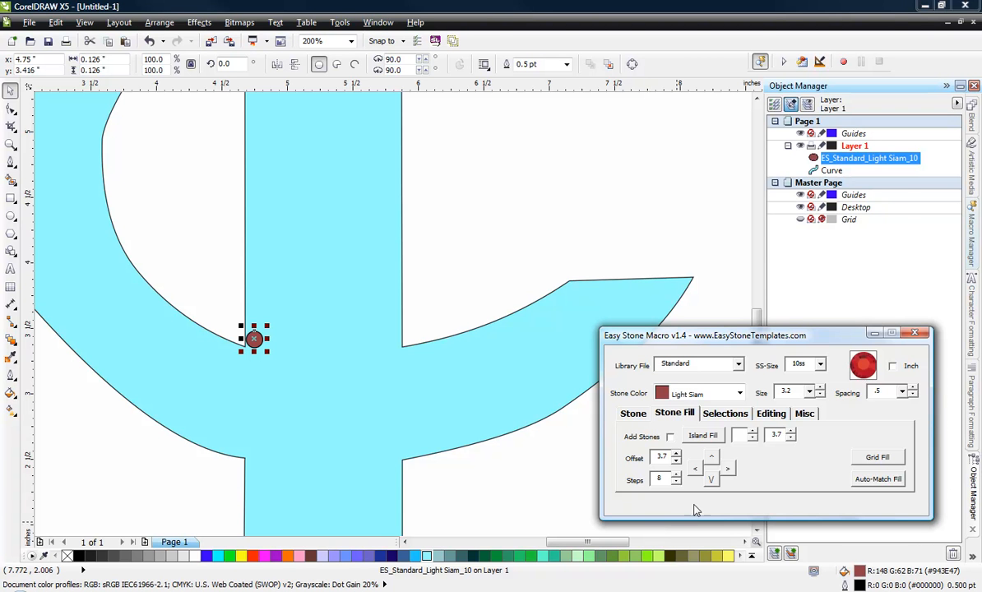
left_click(728, 469)
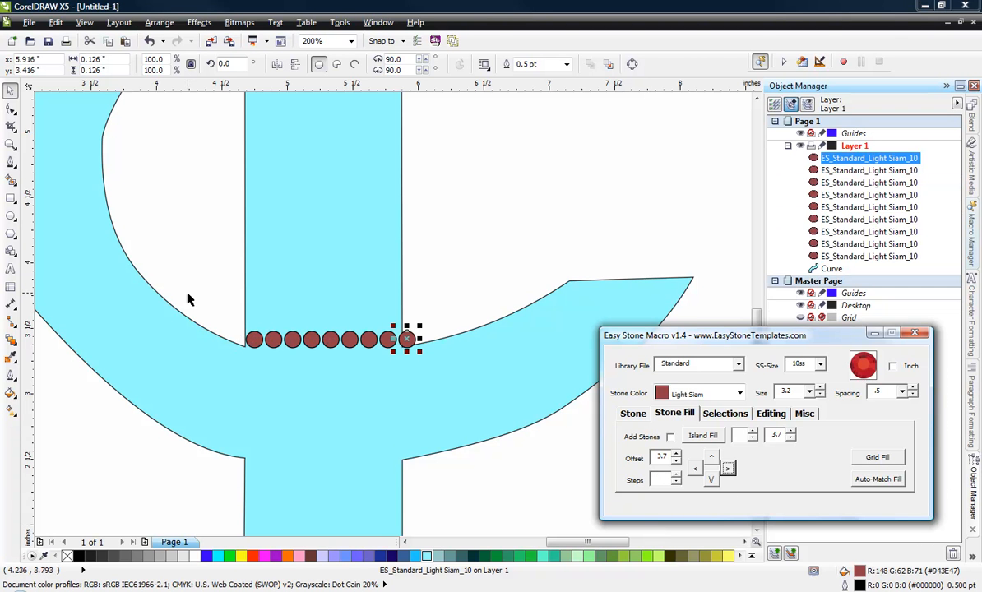
left_click(479, 280)
left_click_drag(480, 270, 391, 375)
key("Delete")
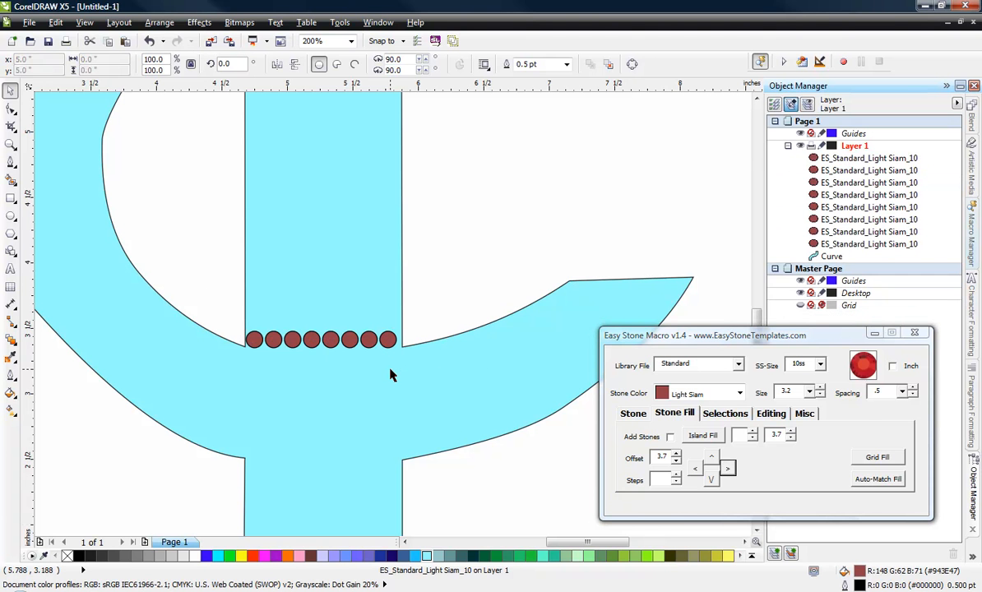
Step: Nudge the row of eight stones 0.02" to the right to centre it within the stem
left_click_drag(219, 298, 417, 377)
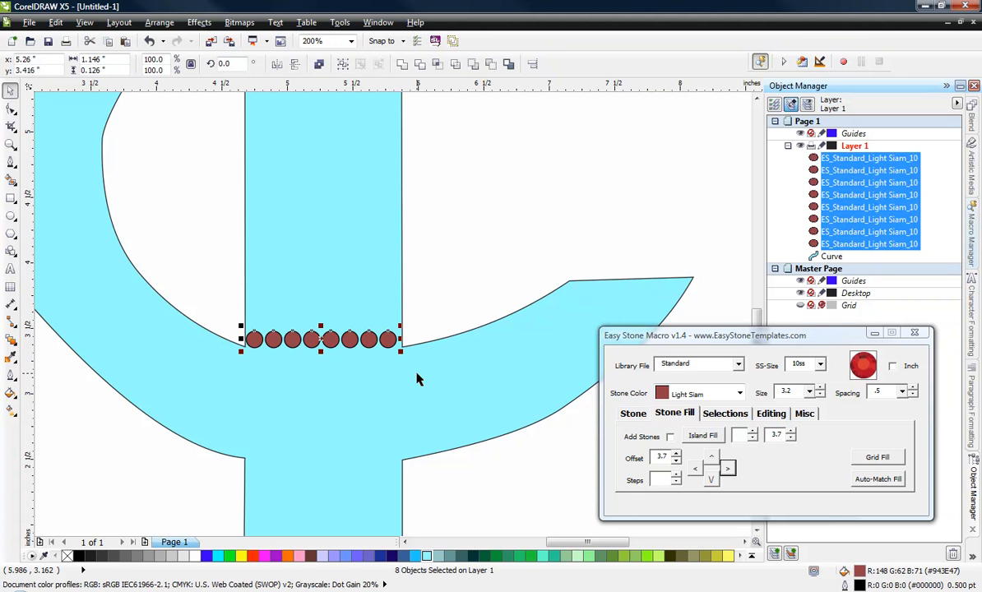
key("Right")
key("Right")
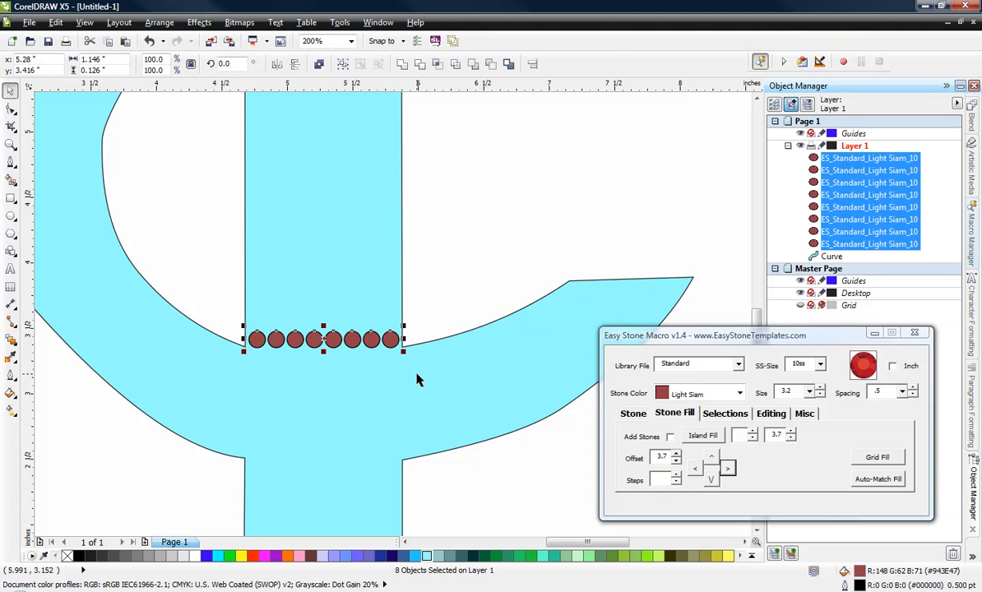
left_click(441, 284)
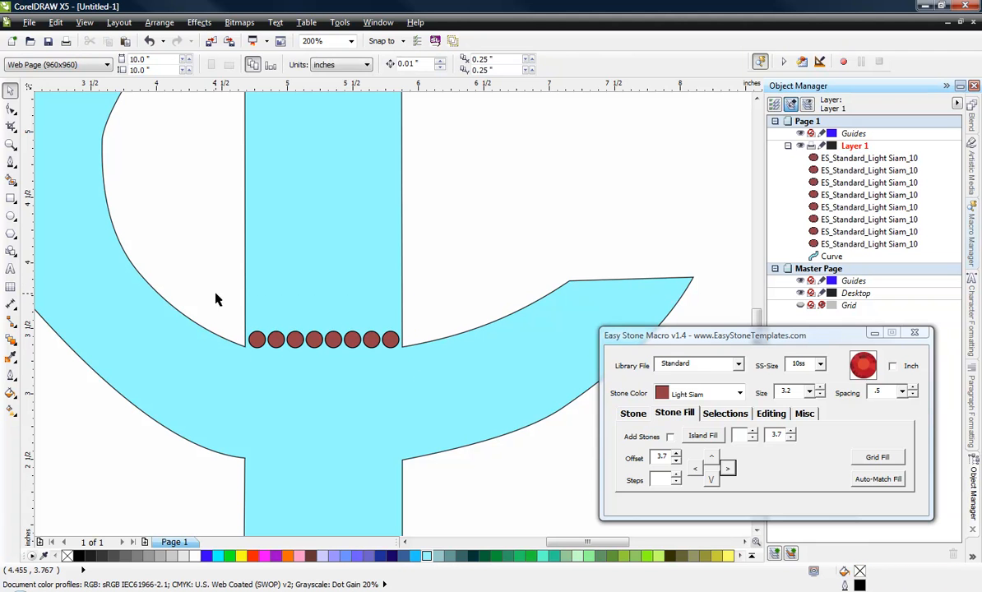
Step: Duplicate the row of stones 40 steps upward at a 3.7 mm offset to fill the stem
left_click_drag(216, 300, 423, 367)
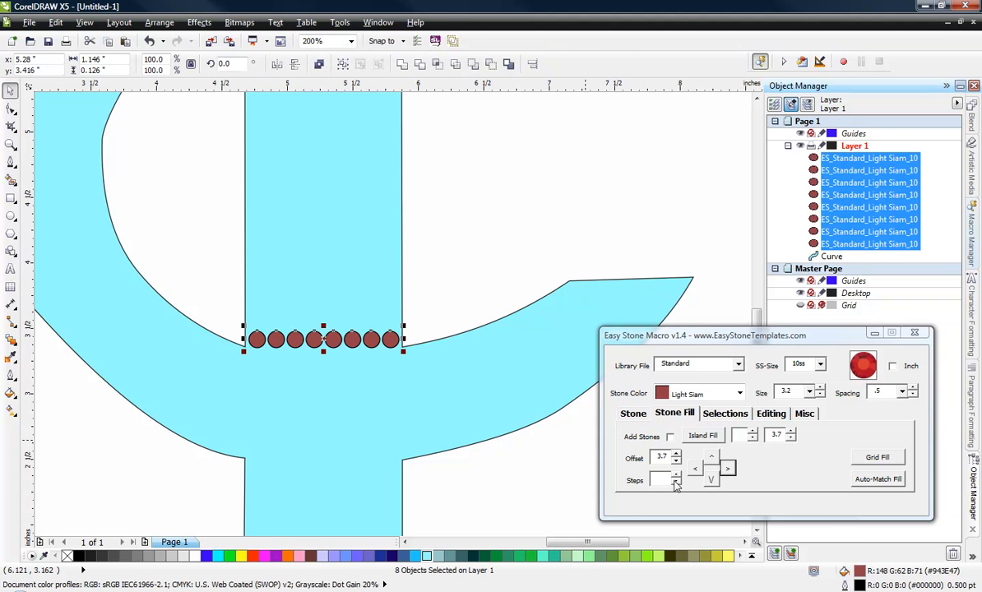
left_click(664, 481)
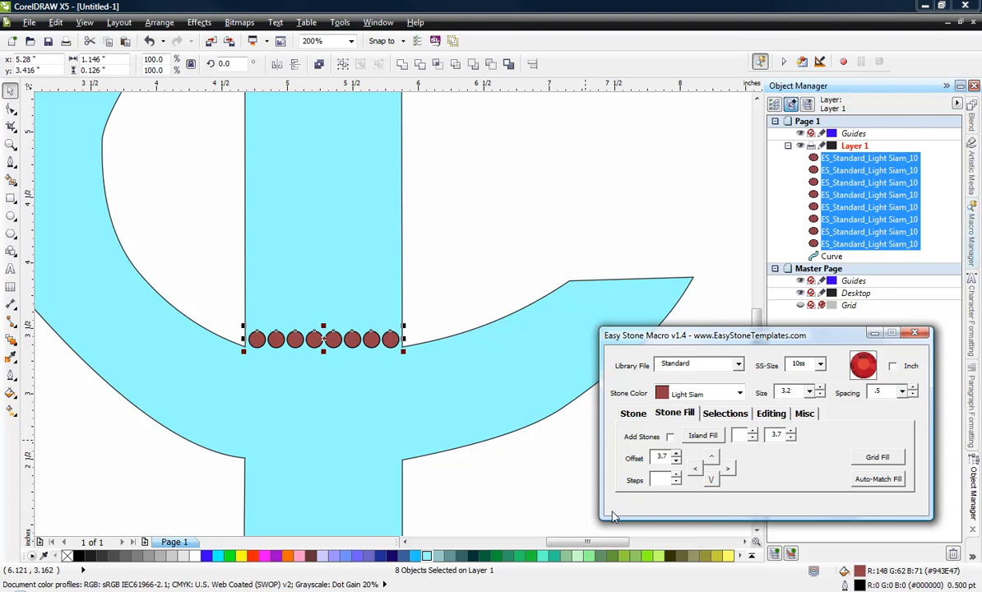
type("40")
left_click(711, 458)
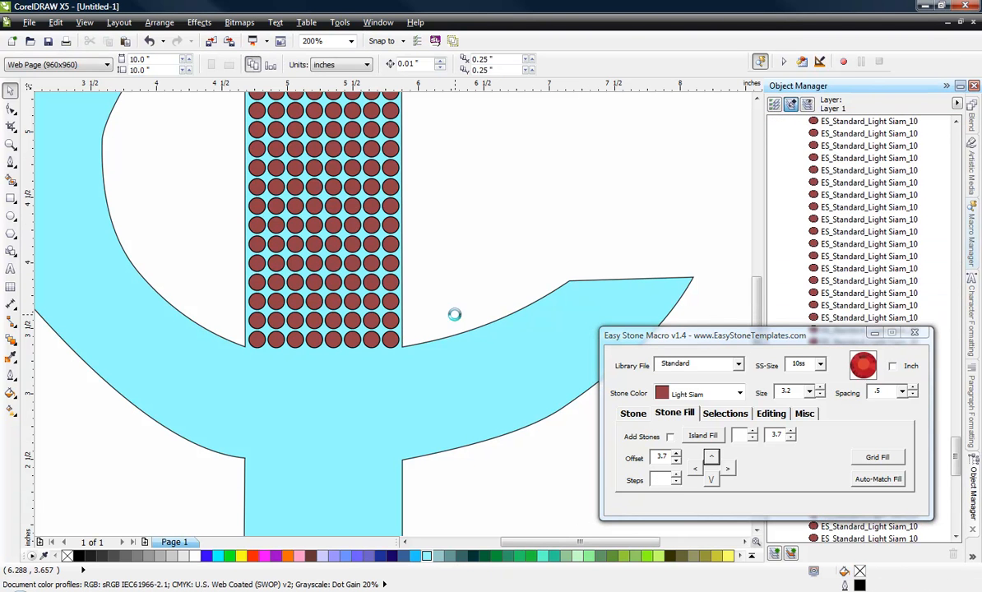
Step: Delete the four rows of stones that extend above the top edge of the T
scroll(405, 319, "down", 4)
scroll(386, 223, "up", 2)
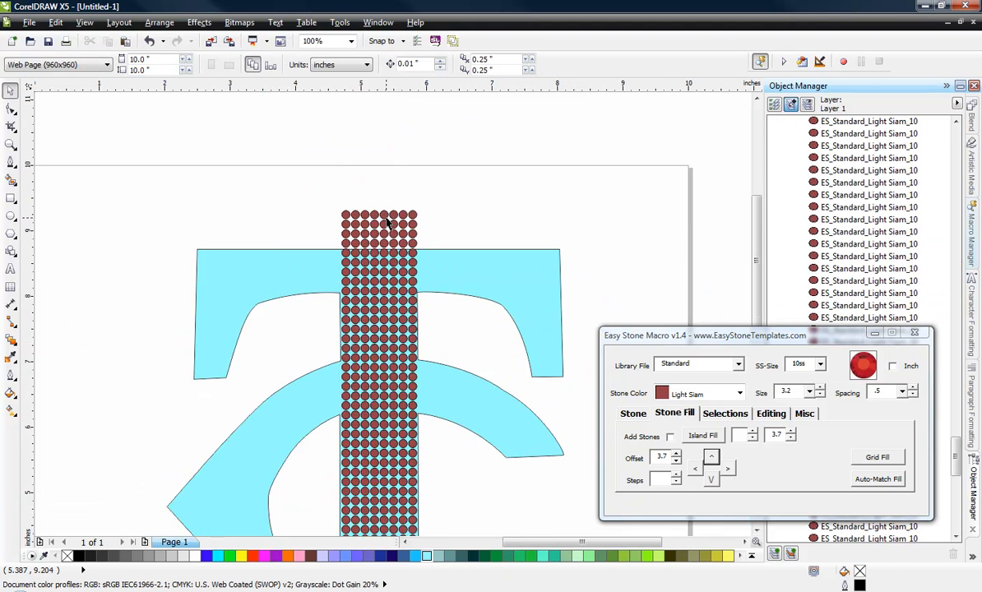
scroll(386, 223, "up", 2)
left_click_drag(148, 148, 520, 341)
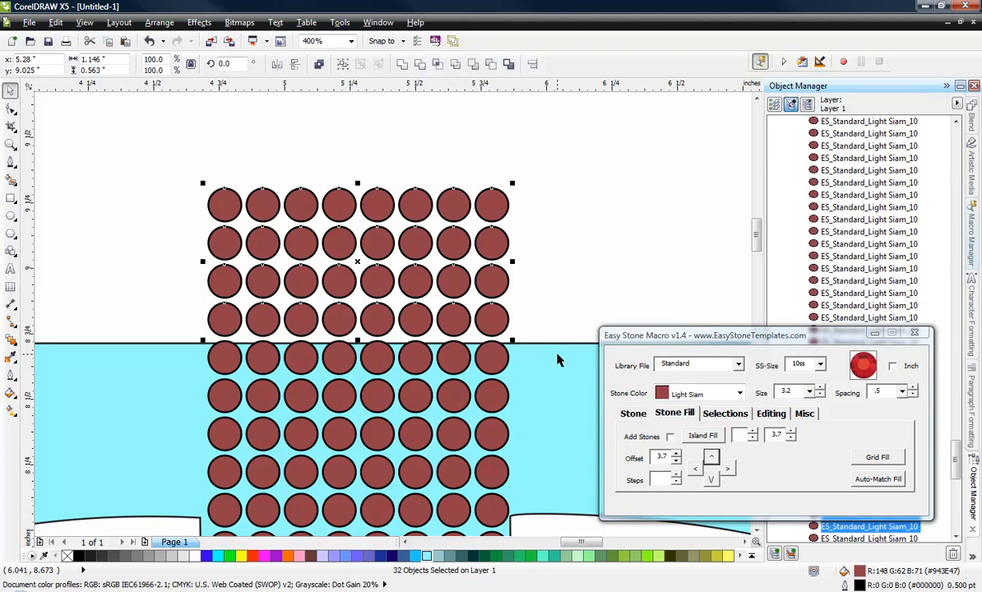
key("Delete")
Step: Duplicate the top five rows of stones leftward across the T's left bar and delete the column overhanging its left edge
scroll(533, 279, "down", 3)
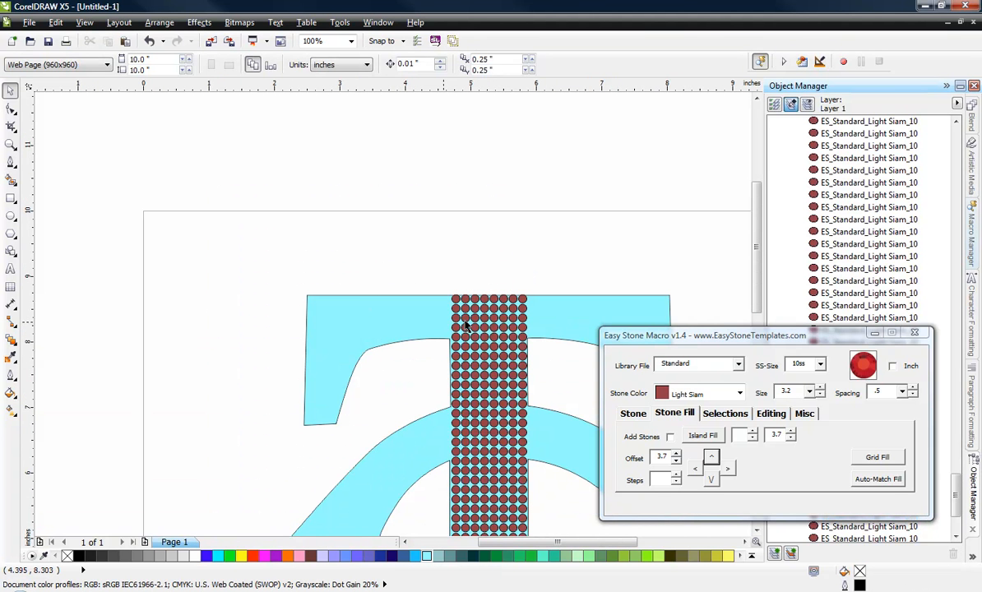
left_click_drag(418, 245, 533, 344)
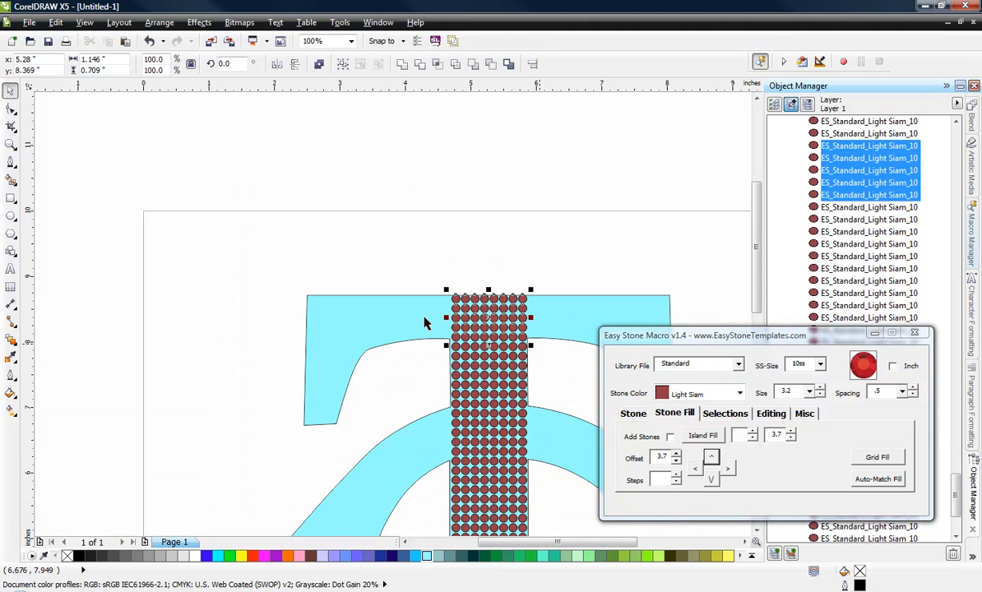
left_click(695, 469)
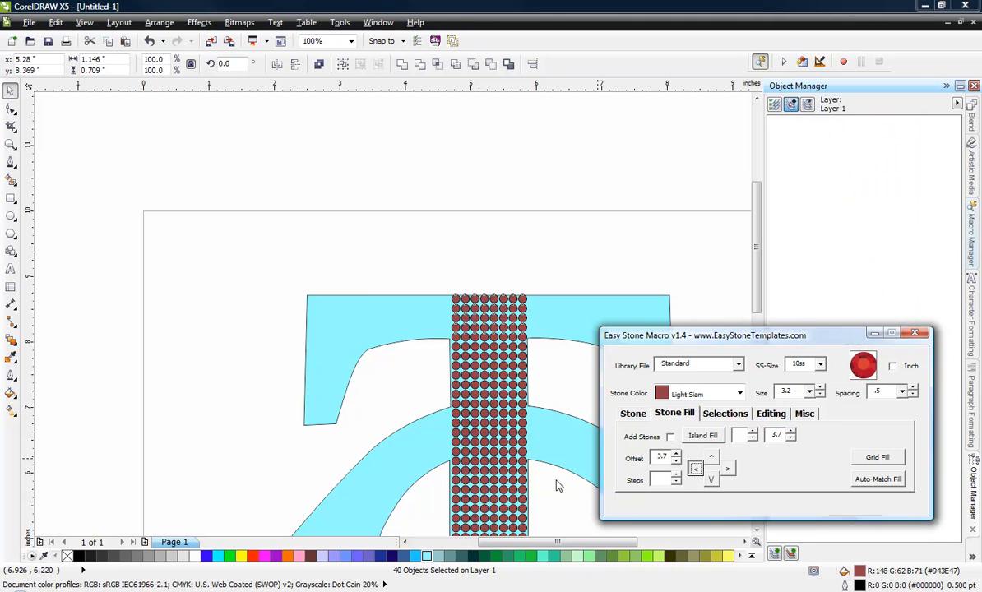
left_click(691, 471)
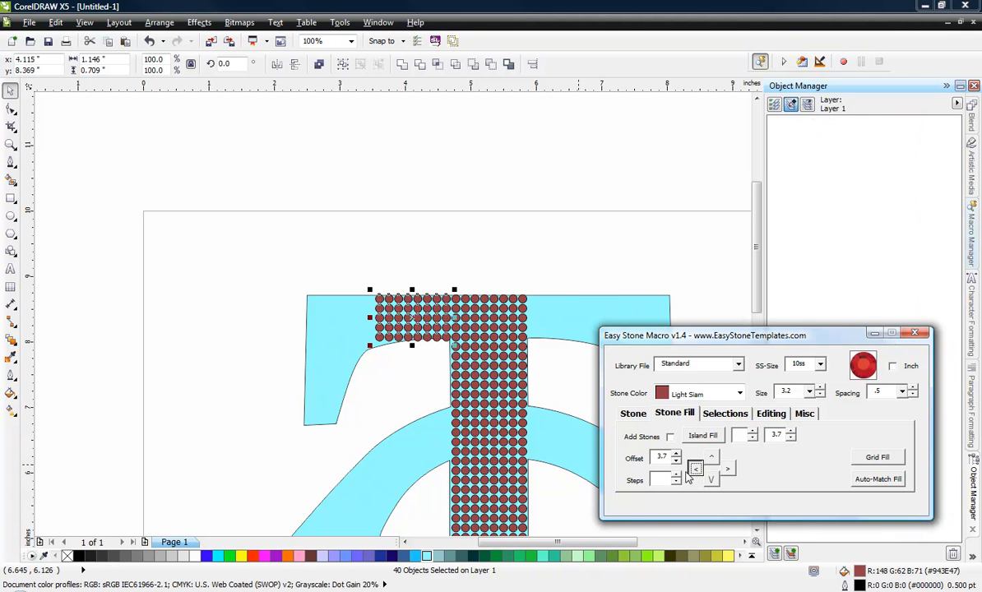
left_click_drag(264, 273, 313, 363)
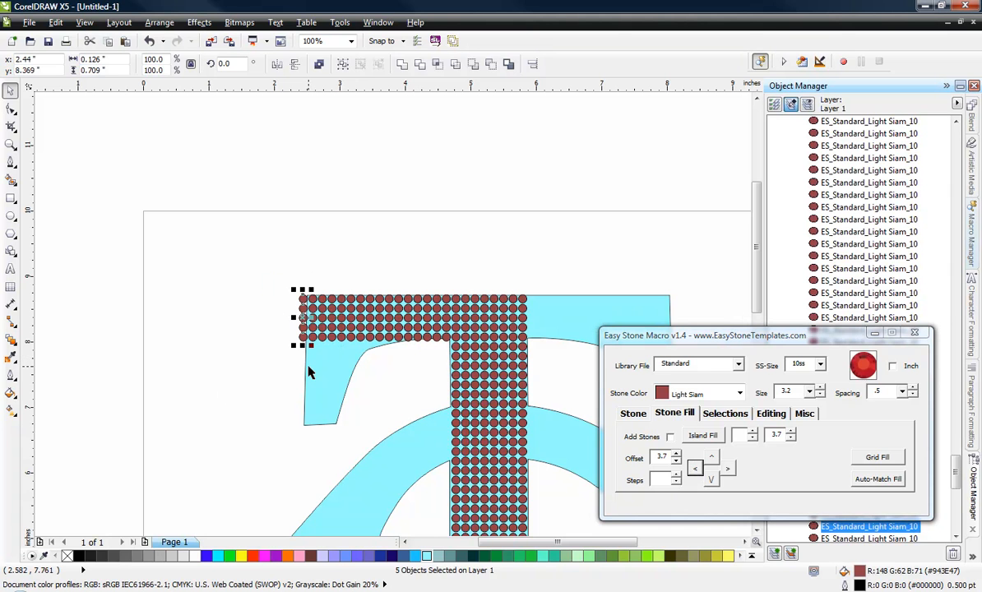
key("Delete")
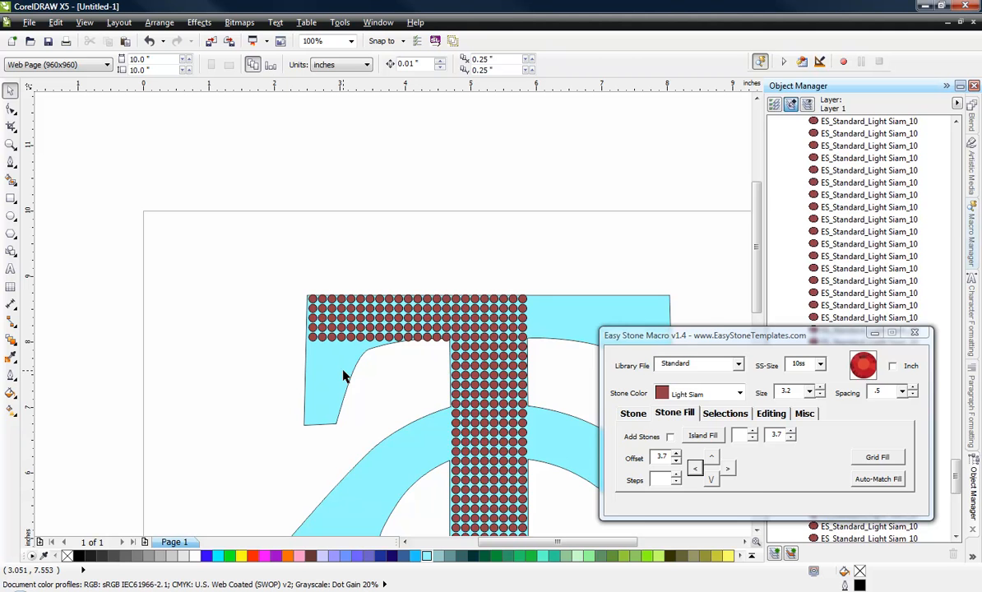
Step: Draw a horizontal two-point line about 2" long across the left serif of the T
scroll(343, 374, "up", 1)
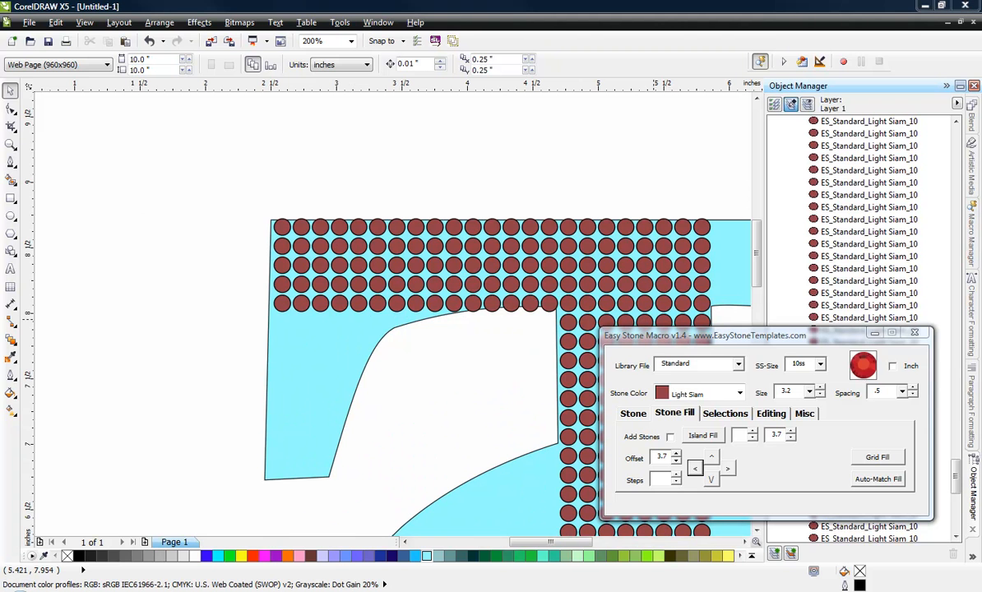
left_click(9, 162)
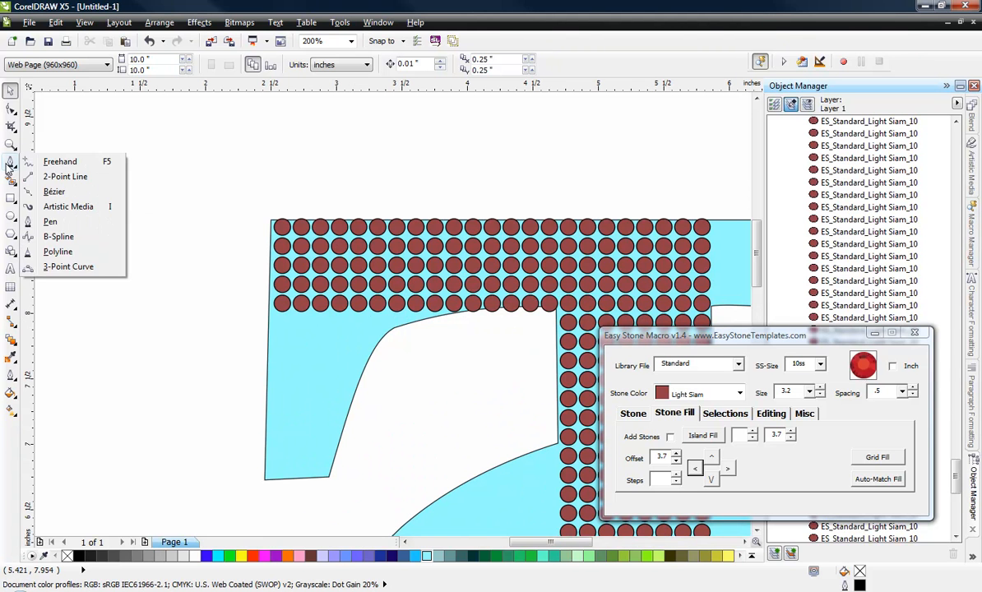
left_click(65, 176)
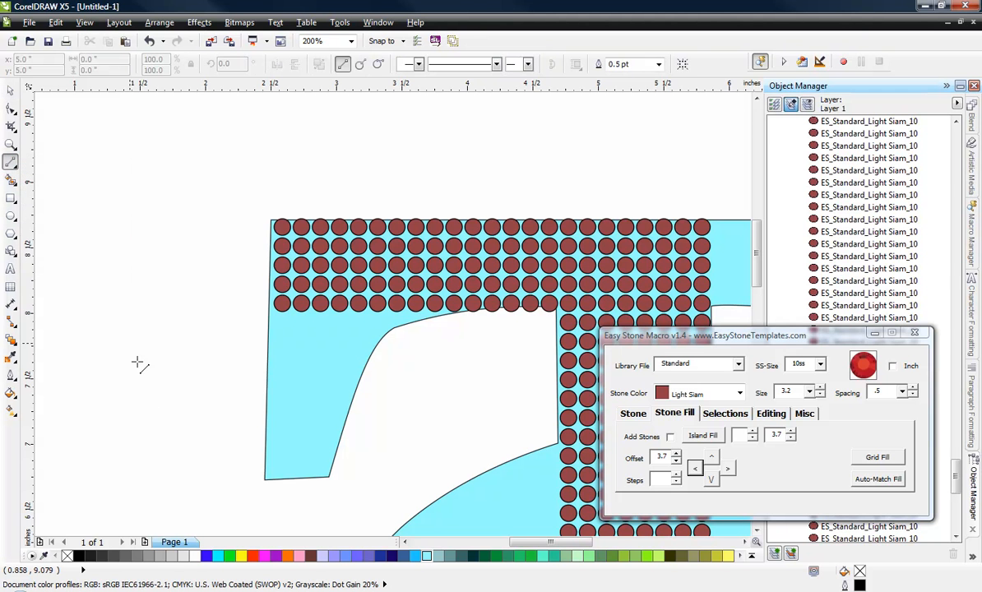
left_click_drag(158, 398, 423, 406)
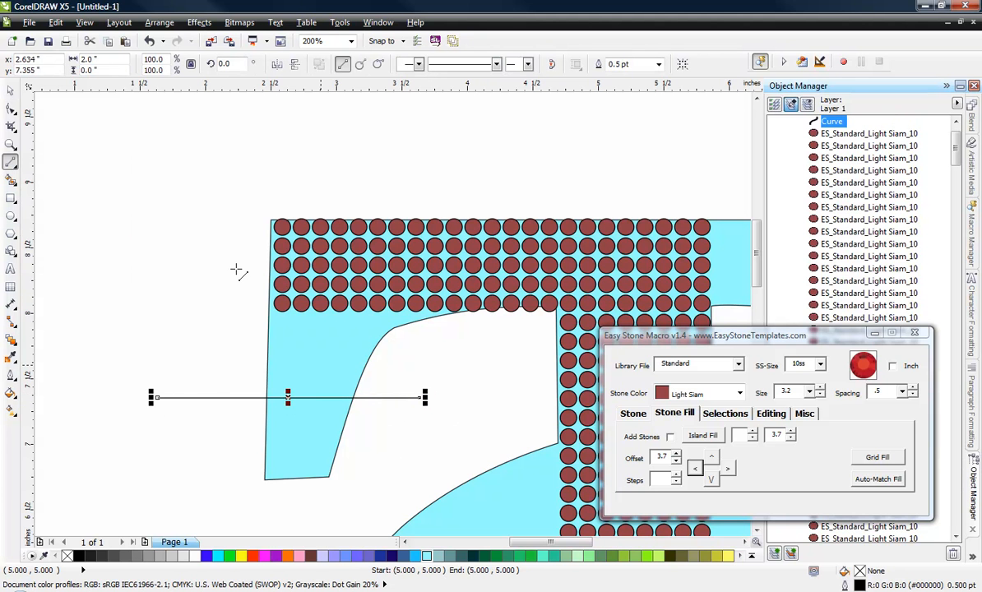
Step: Align the line with the centres of the left bar's bottom stone row and duplicate it downward at a 3.7 mm offset
left_click(85, 23)
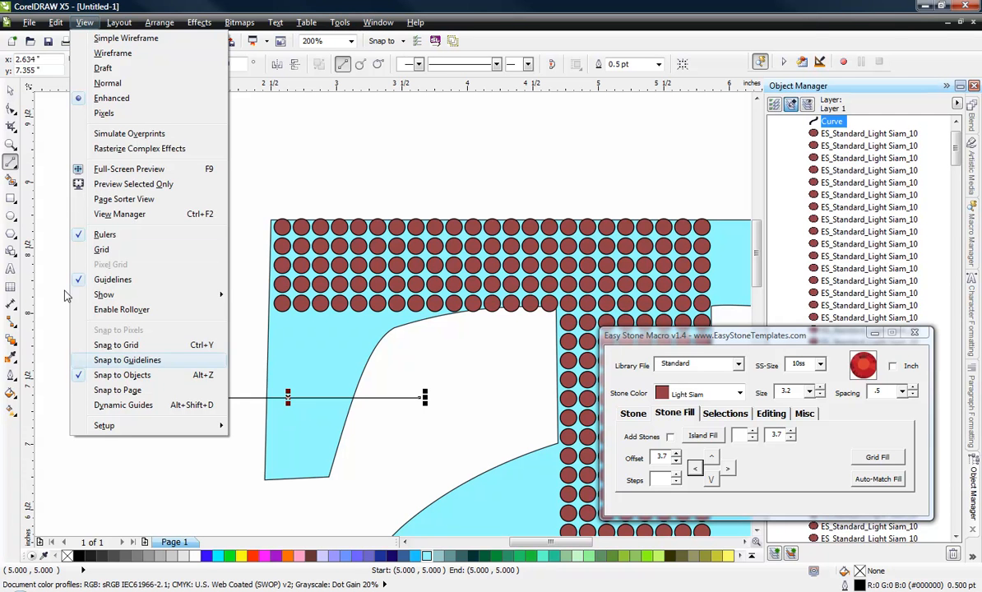
left_click(11, 91)
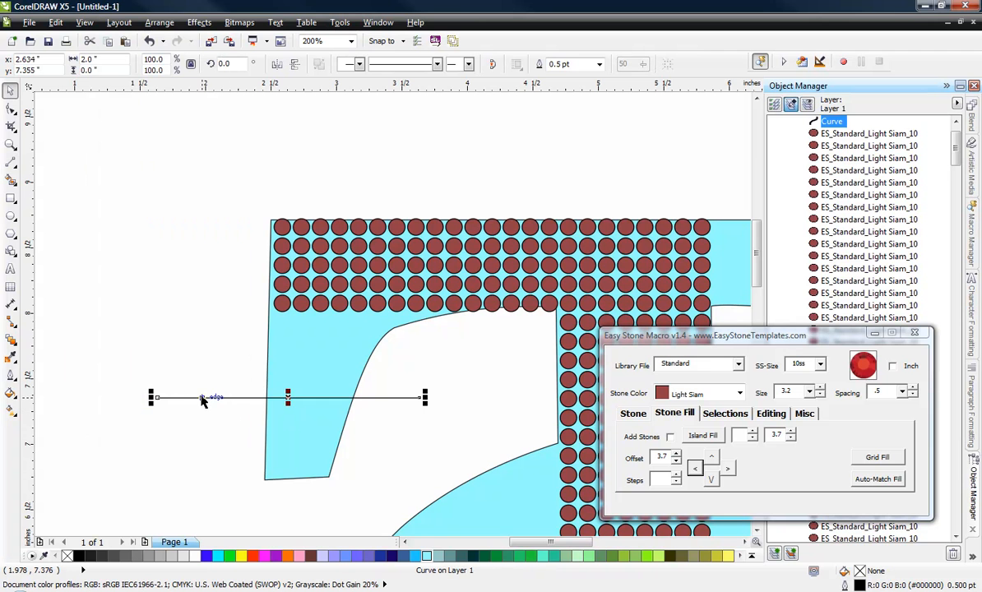
left_click_drag(203, 401, 283, 303)
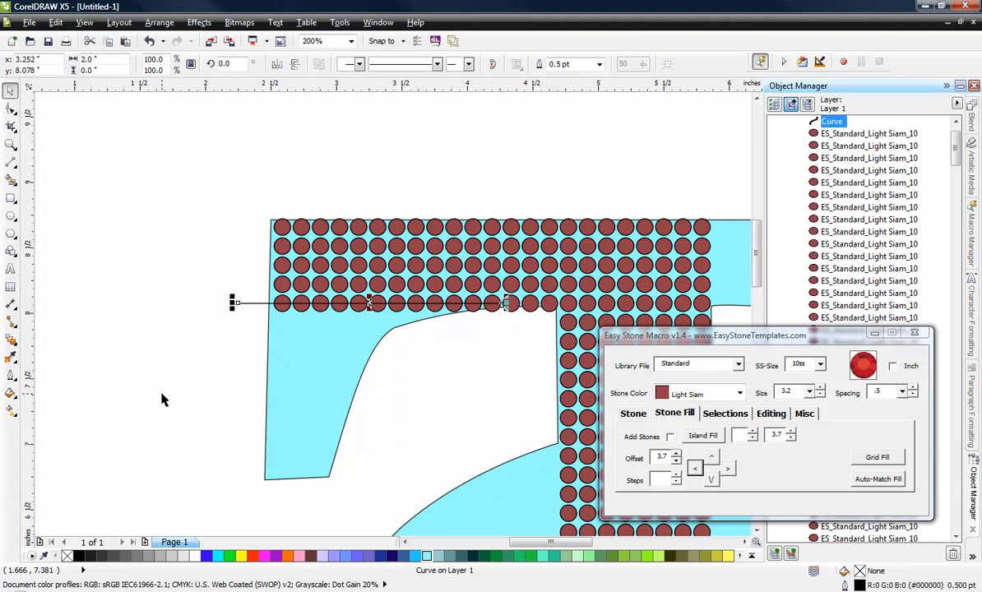
left_click(713, 481)
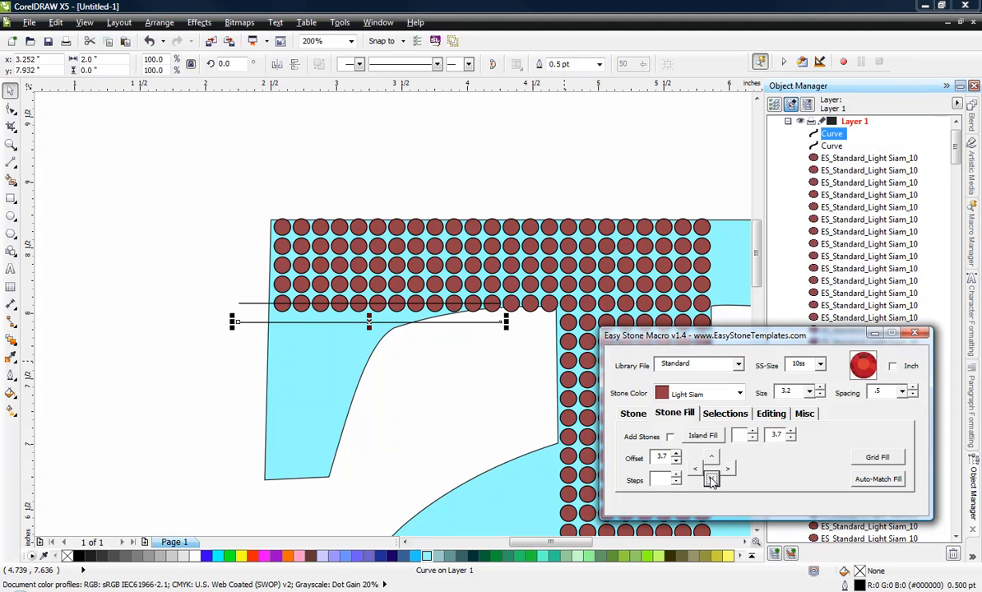
Step: Duplicate the horizontal line repeatedly downward at the 3.7 mm offset until the copies reach the bottom of the T's left serif
left_click(712, 481)
left_click(712, 481)
left_click(713, 481)
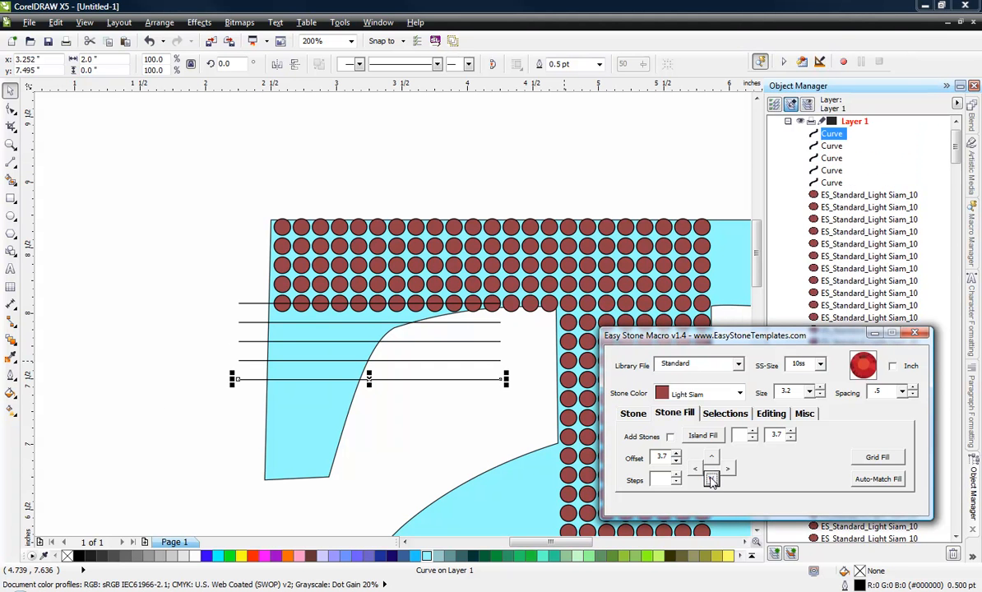
left_click(712, 481)
left_click(711, 477)
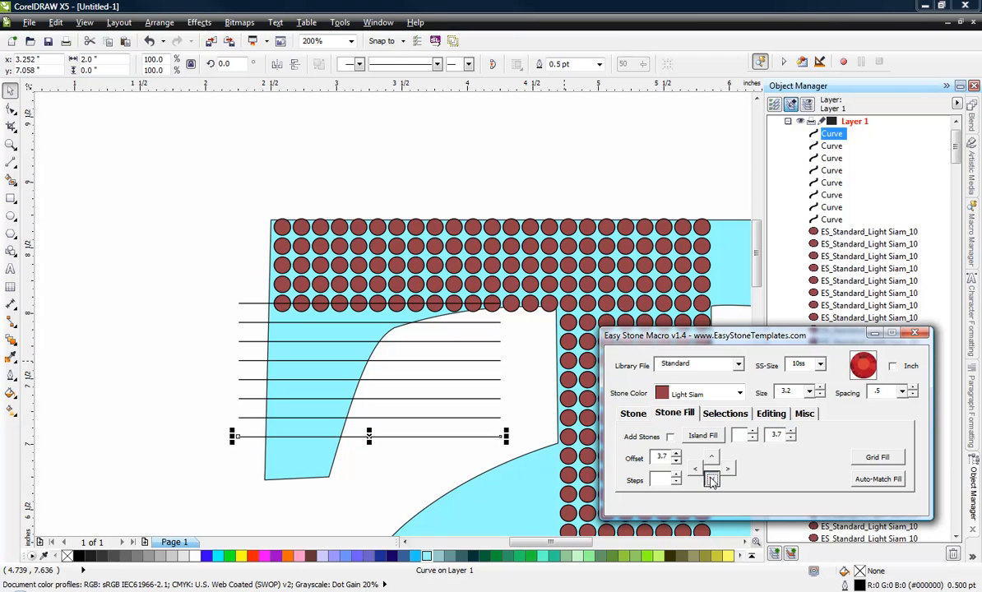
left_click(710, 477)
left_click(711, 477)
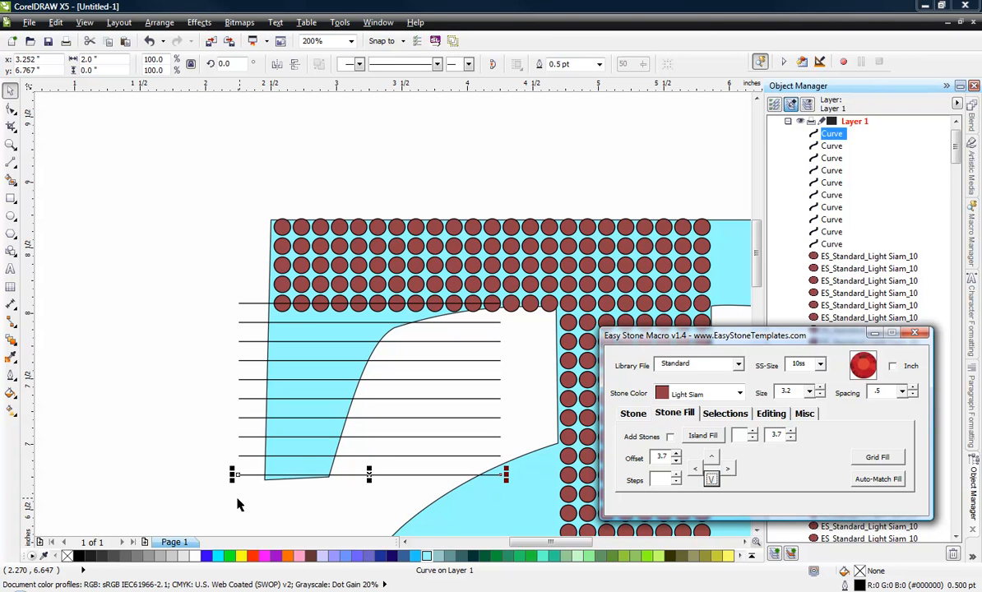
left_click(219, 509)
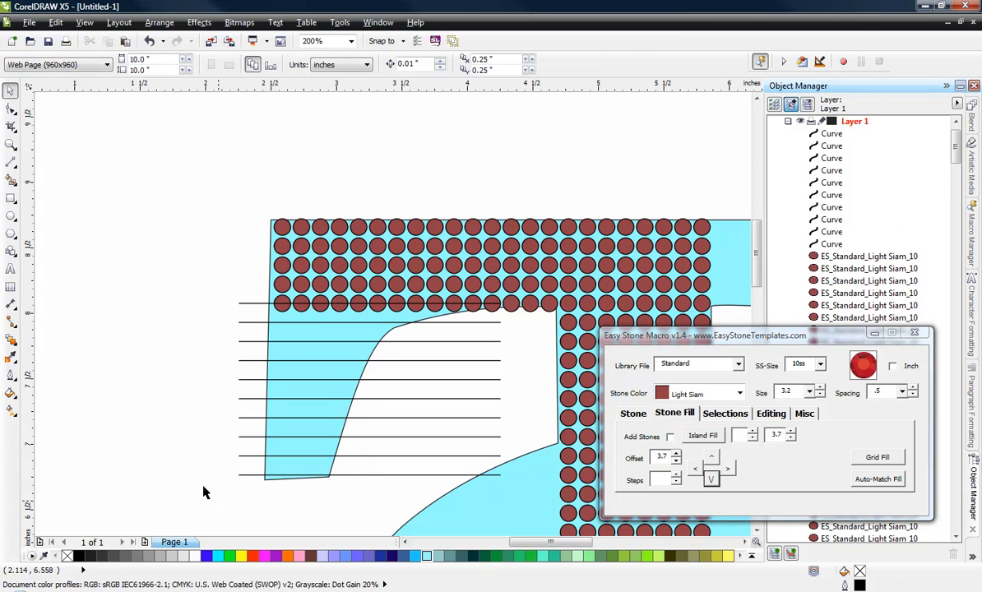
Step: Draw a vertical two-point line about 2.38" long and align it with the centres of the T's leftmost stone column, crossing the horizontal lines
left_click(12, 161)
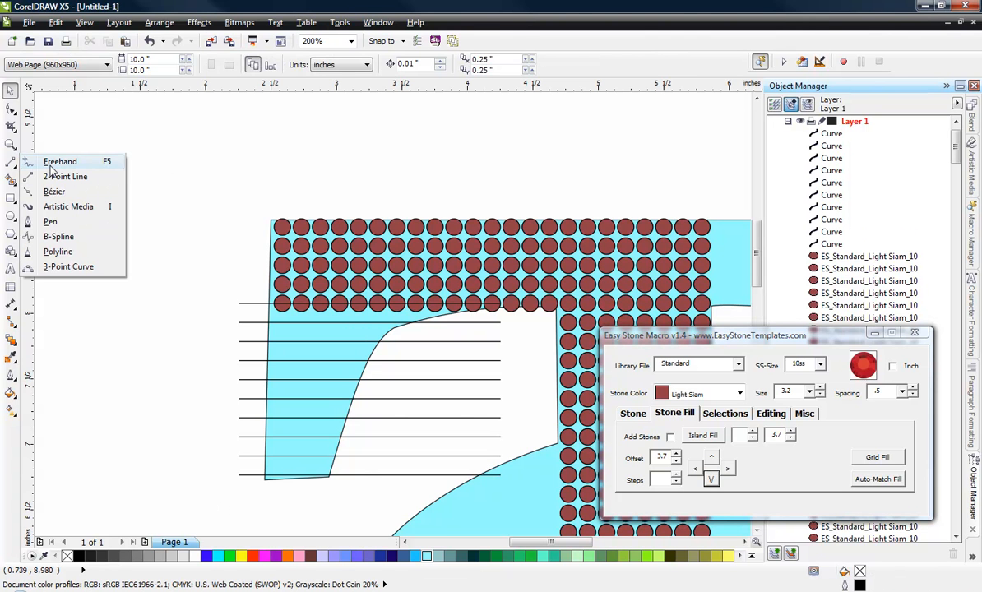
left_click(54, 176)
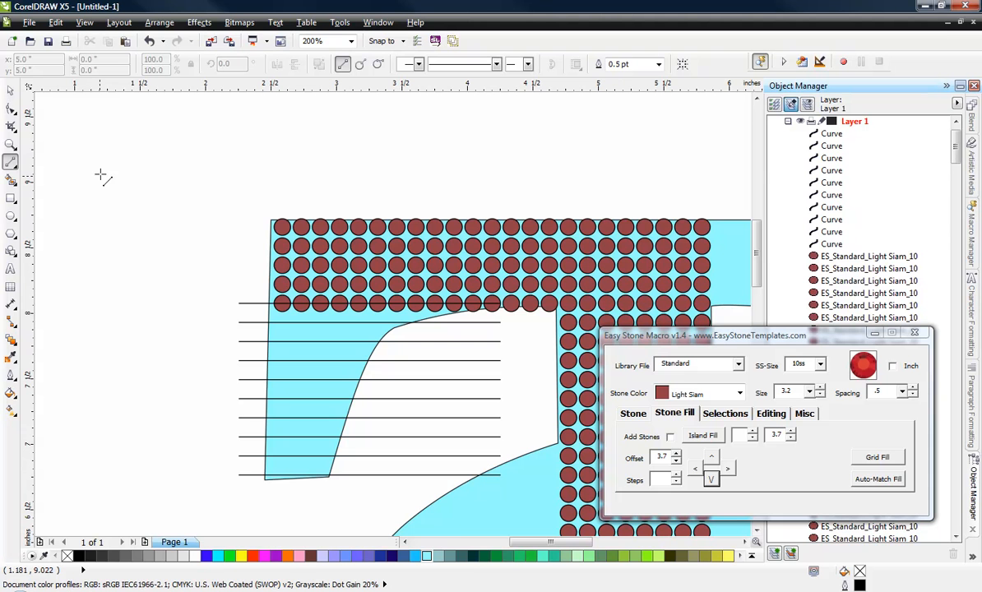
left_click_drag(106, 144, 128, 454)
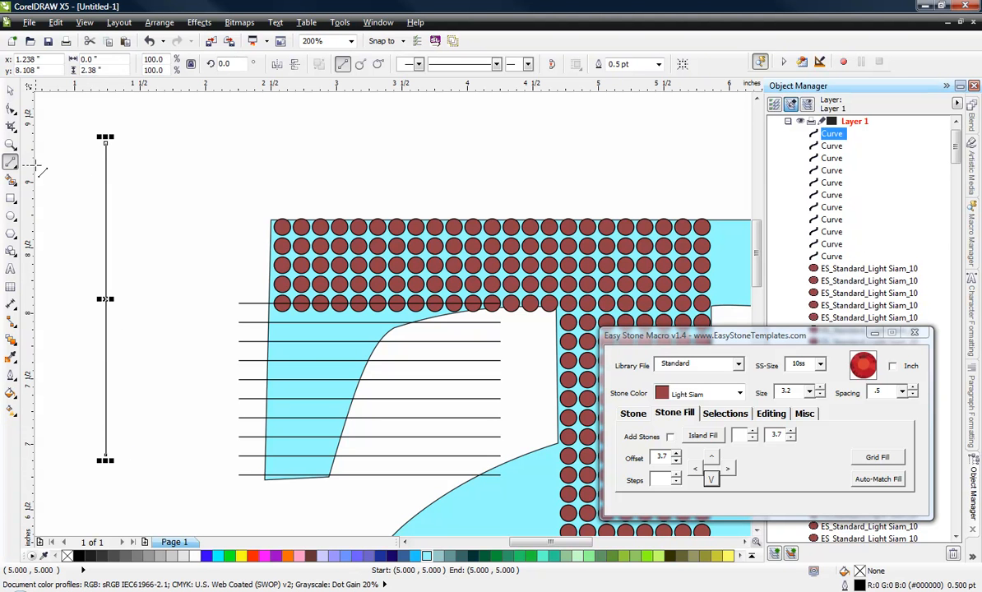
left_click(9, 91)
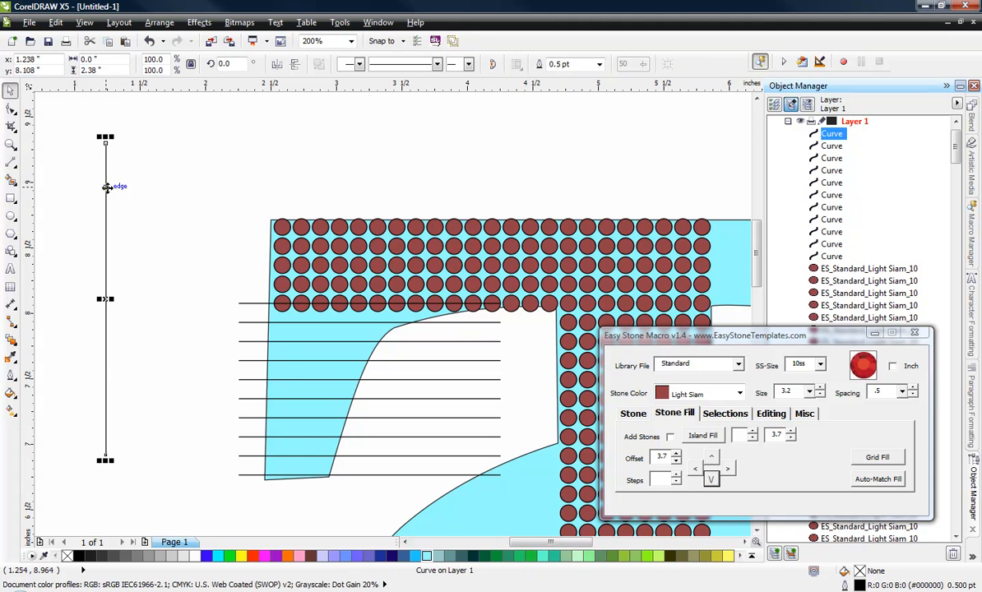
left_click_drag(106, 191, 283, 303)
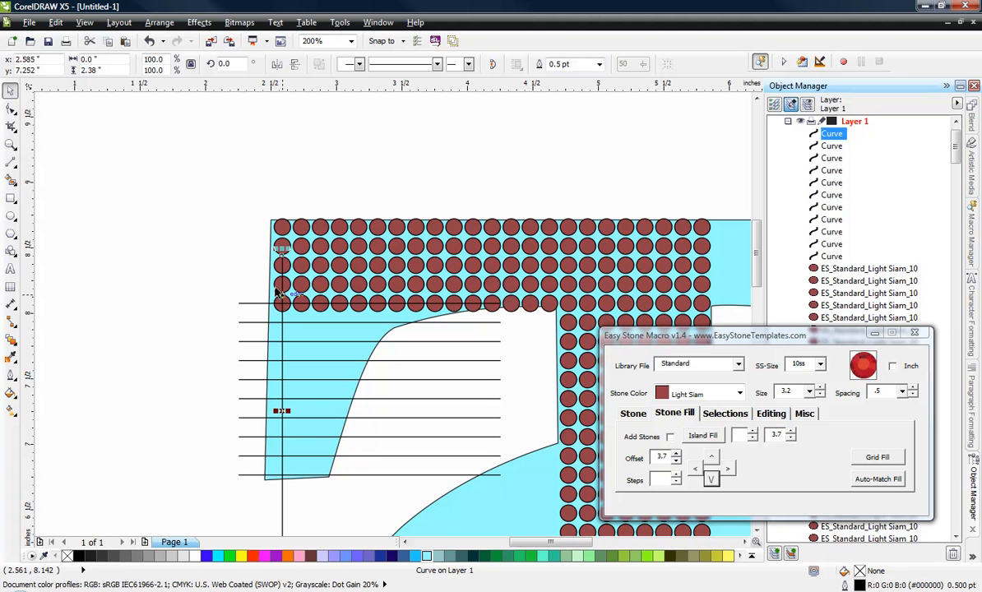
key("Escape")
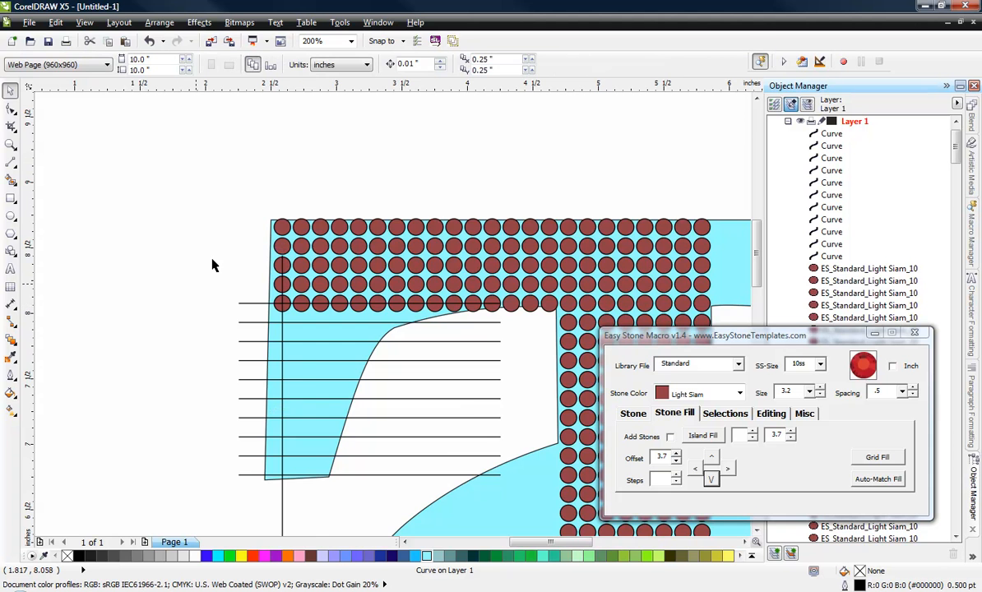
Step: Trim the nine lower horizontal lines with the vertical line as the trim object and delete the cut ends left of it
scroll(212, 272, "down", 1)
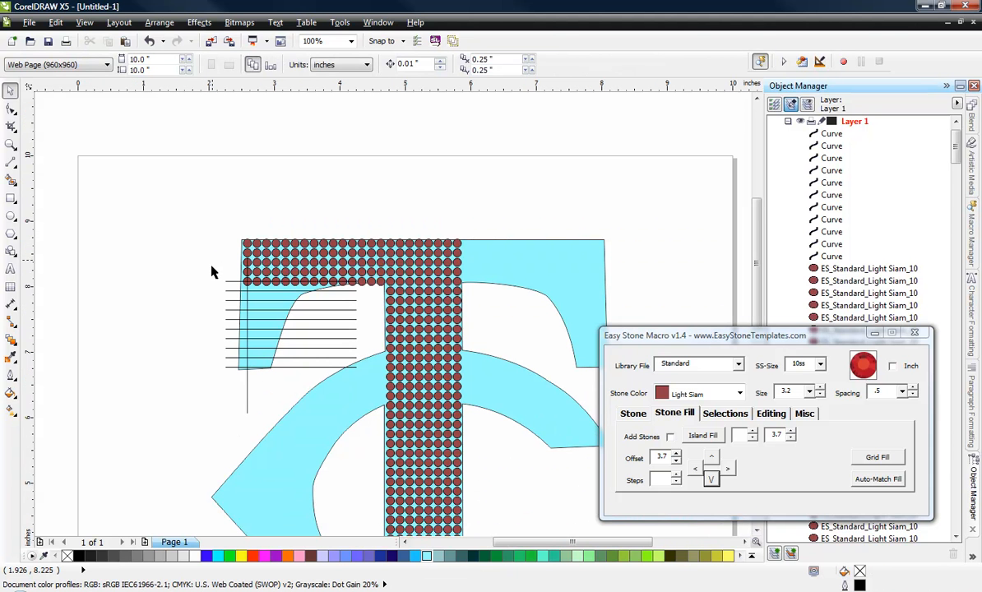
left_click(246, 392)
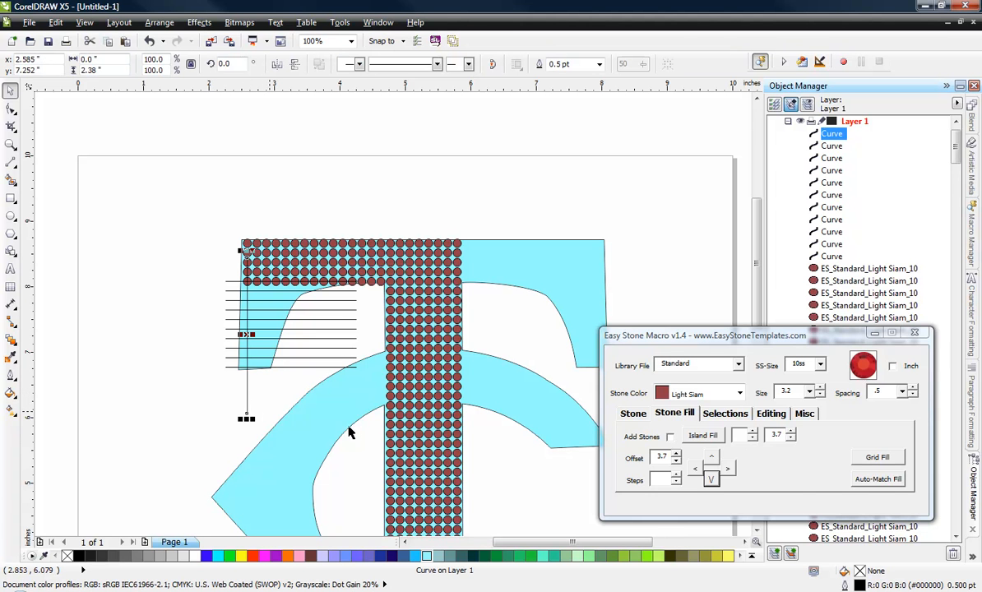
left_click(770, 414)
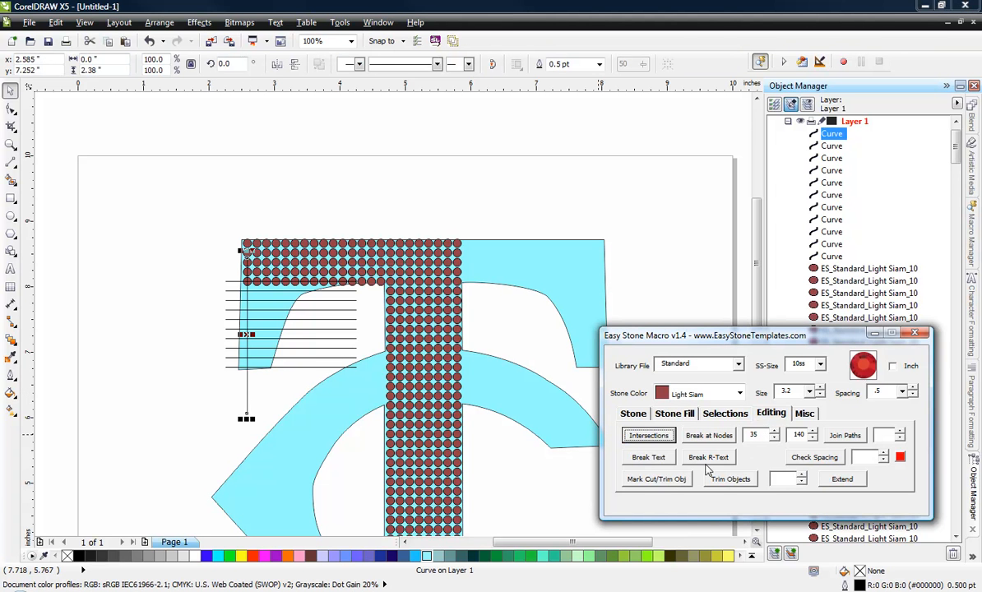
left_click(677, 483)
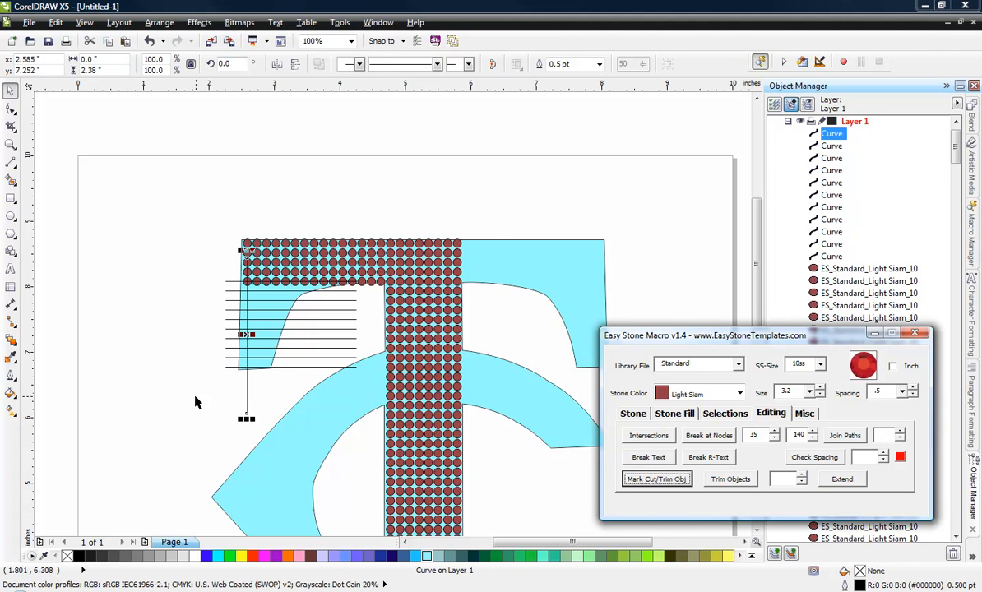
left_click_drag(199, 397, 366, 289)
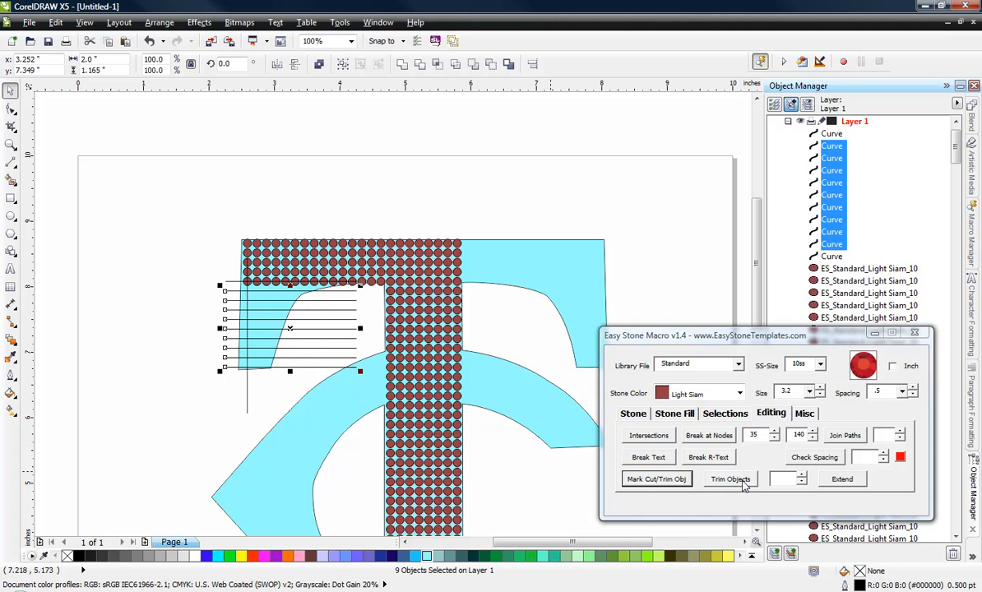
left_click(743, 483)
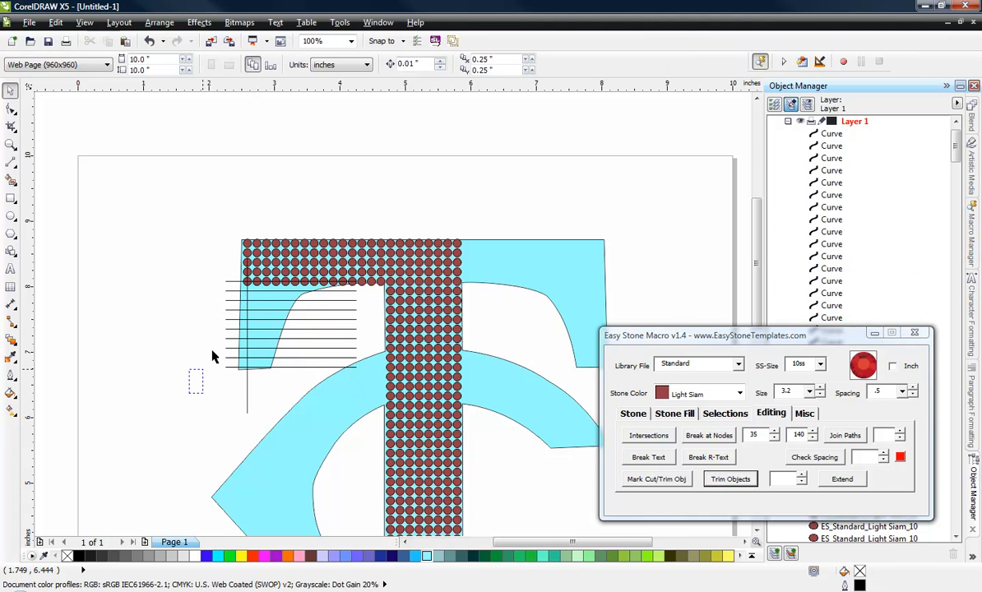
left_click_drag(213, 356, 257, 294)
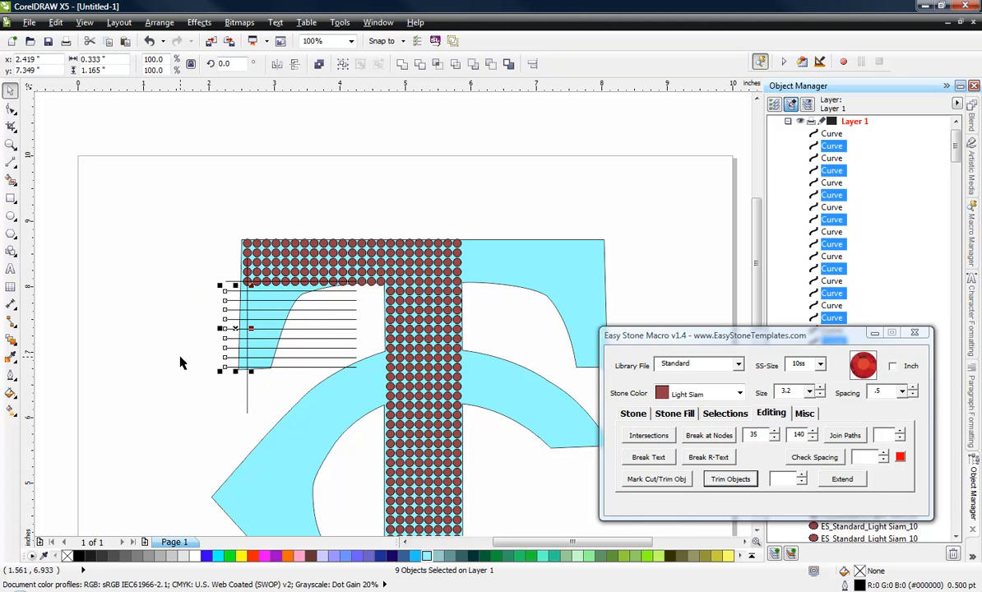
key("Delete")
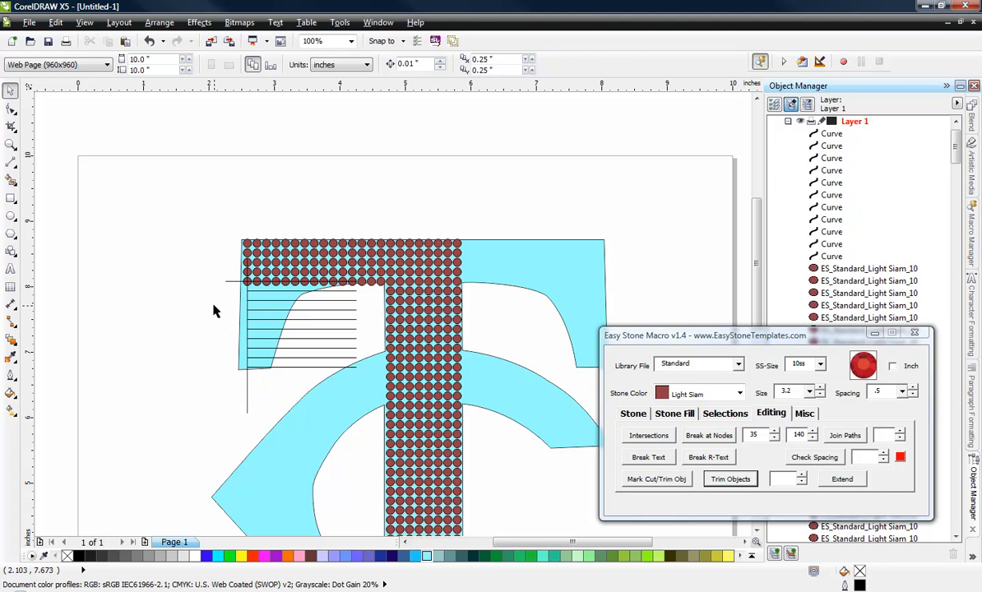
Step: Delete the original horizontal line through the bar's bottom stone row and the vertical trimming line
left_click(232, 282)
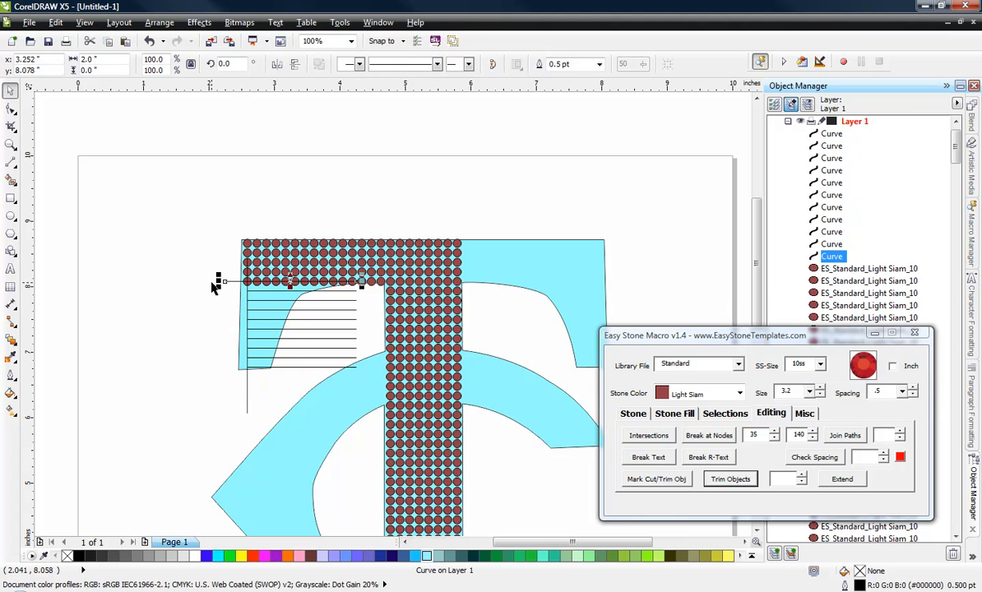
key("Delete")
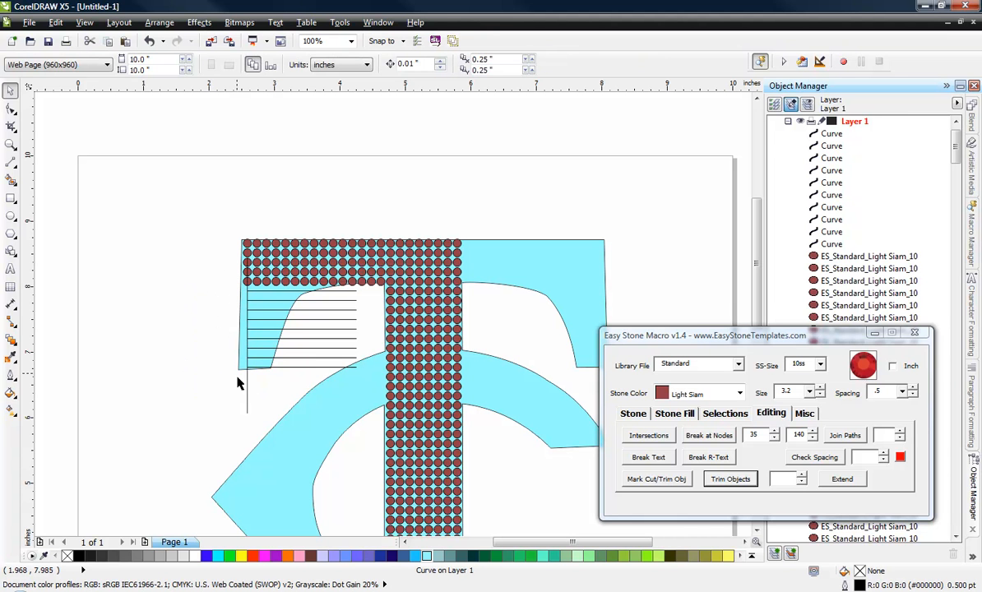
left_click(247, 397)
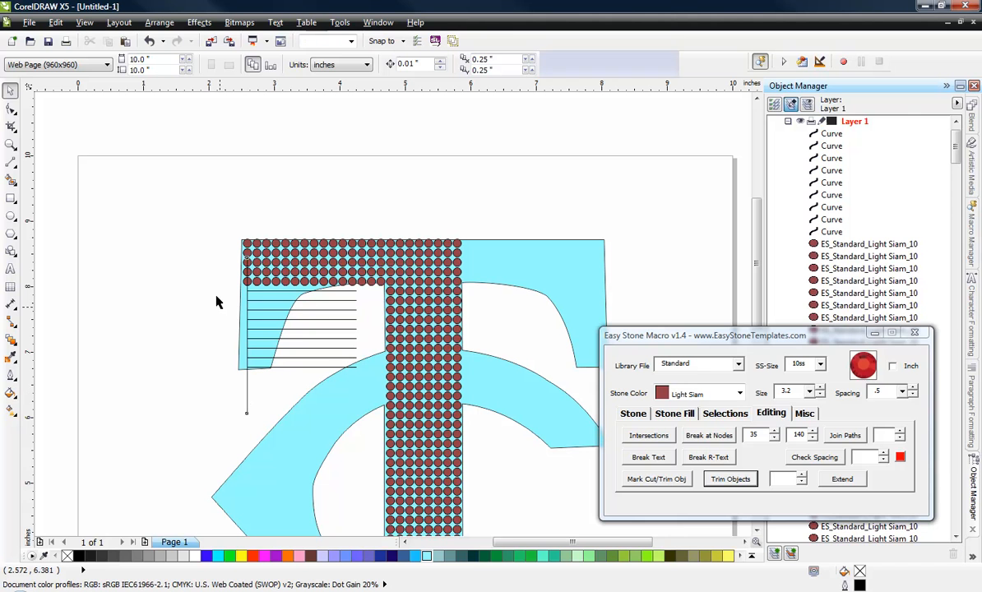
key("Delete")
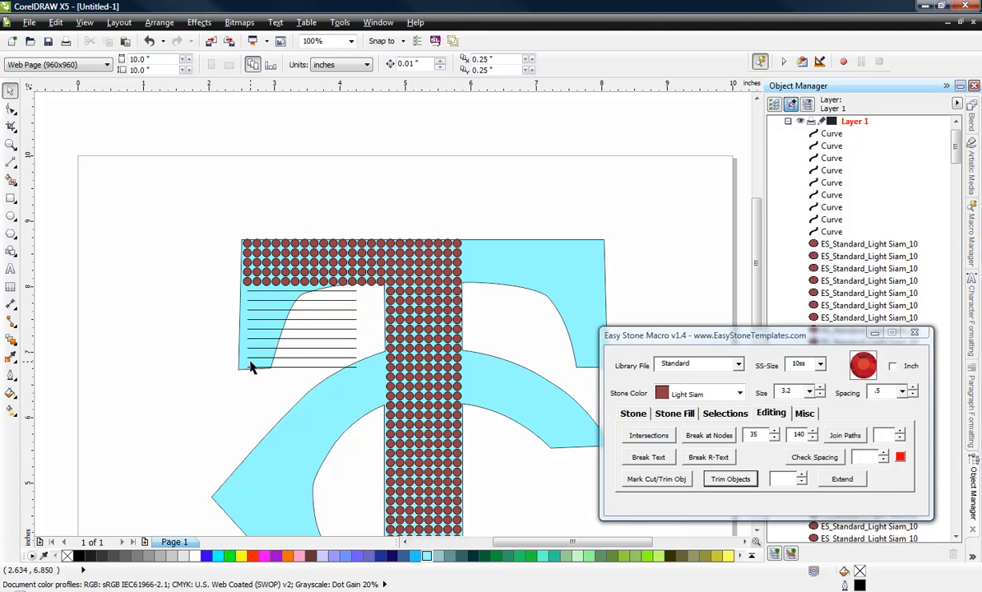
Step: Mark the TC logo outline as the trim object and trim the nine horizontal lines to it with a value of 0.1
left_click(489, 256)
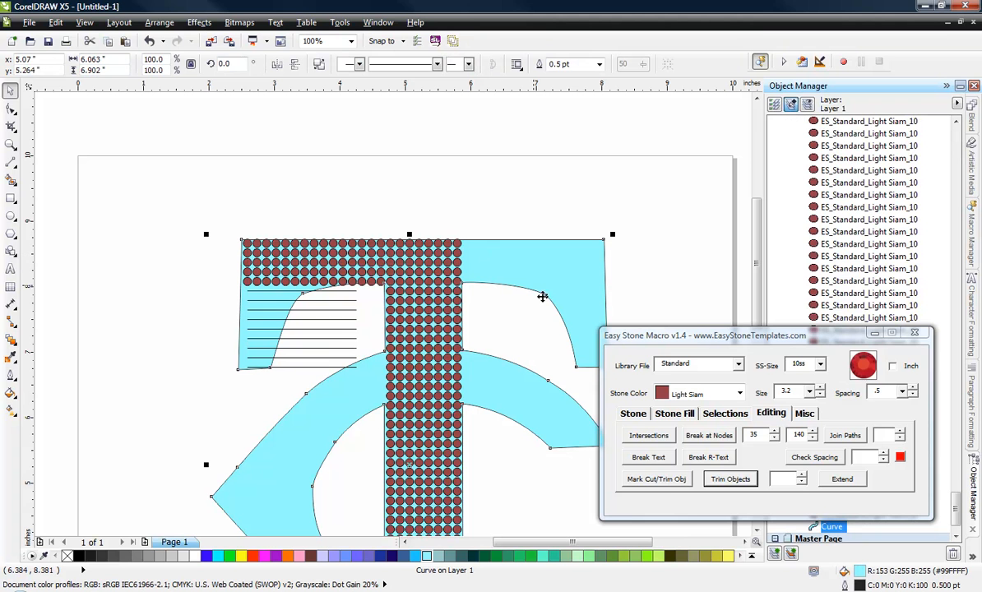
left_click(663, 481)
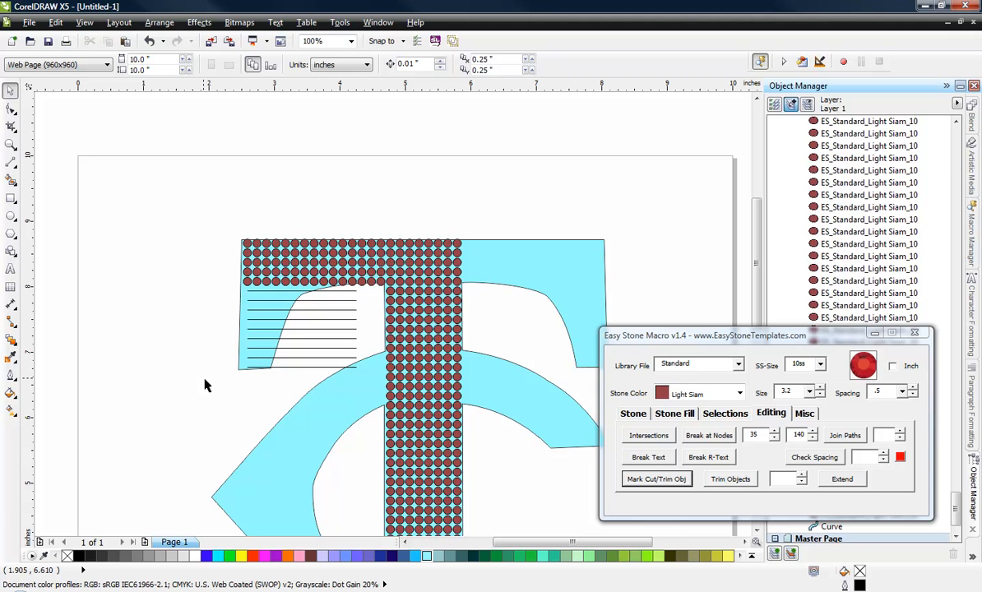
left_click_drag(205, 379, 368, 298)
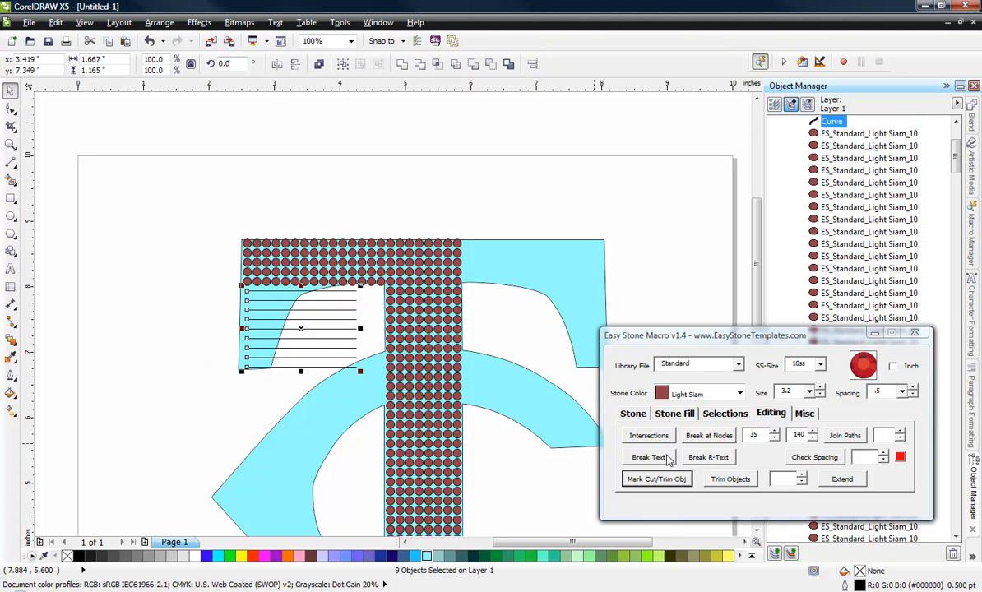
left_click(803, 477)
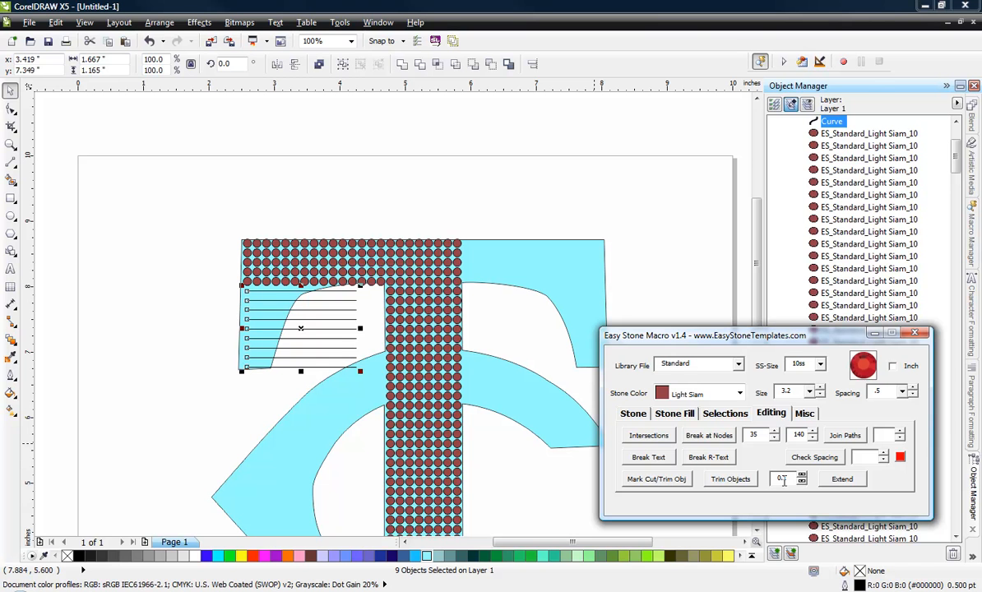
left_click(729, 479)
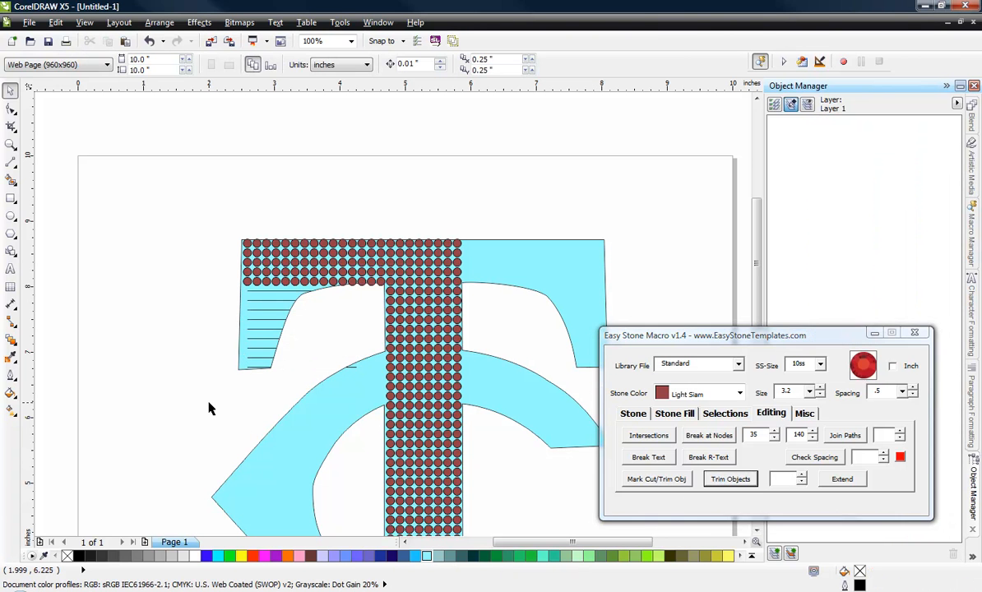
Step: Delete the leftover segment of the lowest line inside the C's upper arc by removing its nodes with the Shape tool
left_click_drag(318, 334, 371, 384)
scroll(344, 377, "up", 2)
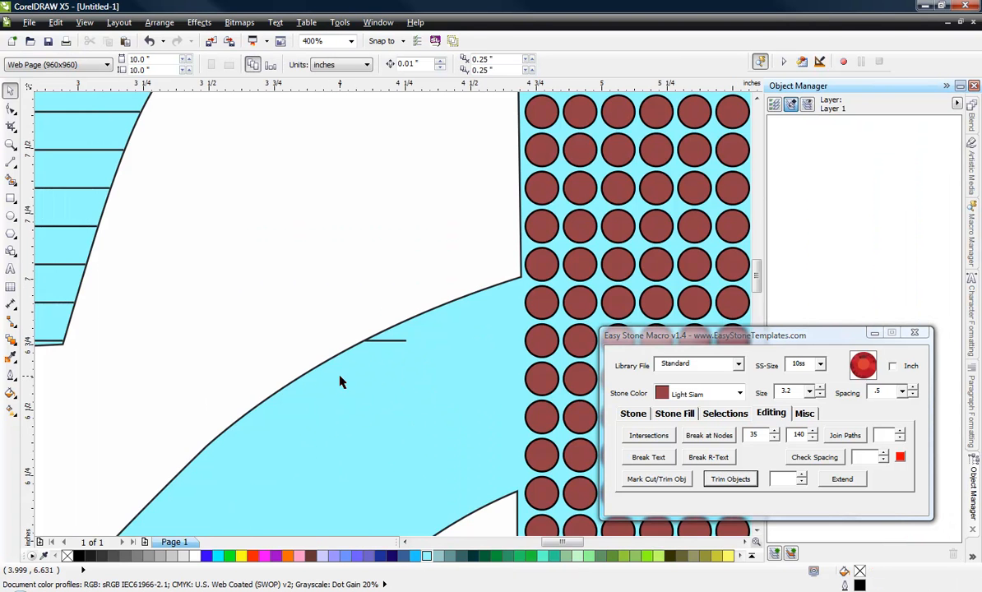
left_click(381, 345)
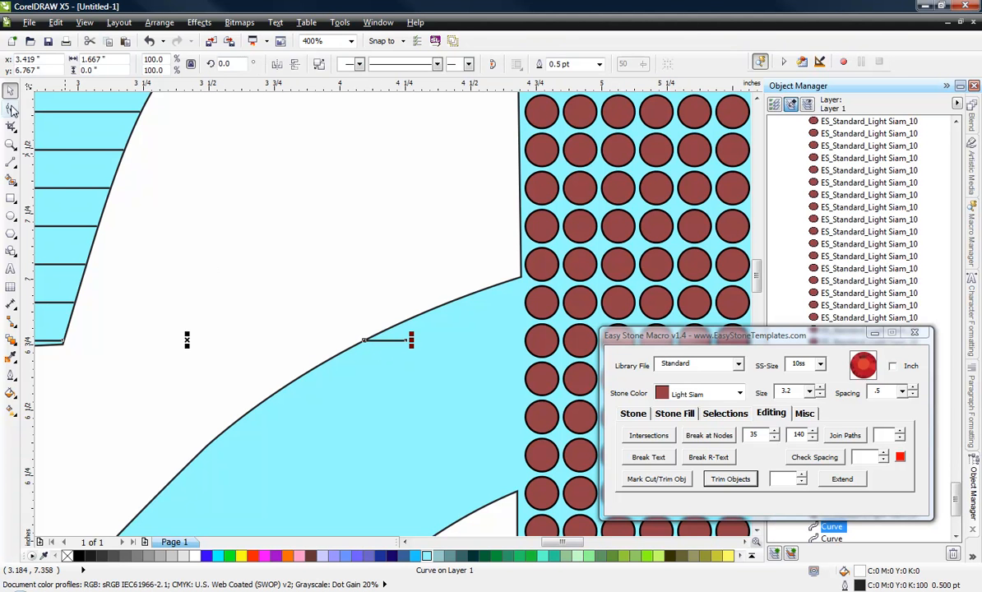
left_click(11, 109)
left_click_drag(284, 310, 456, 404)
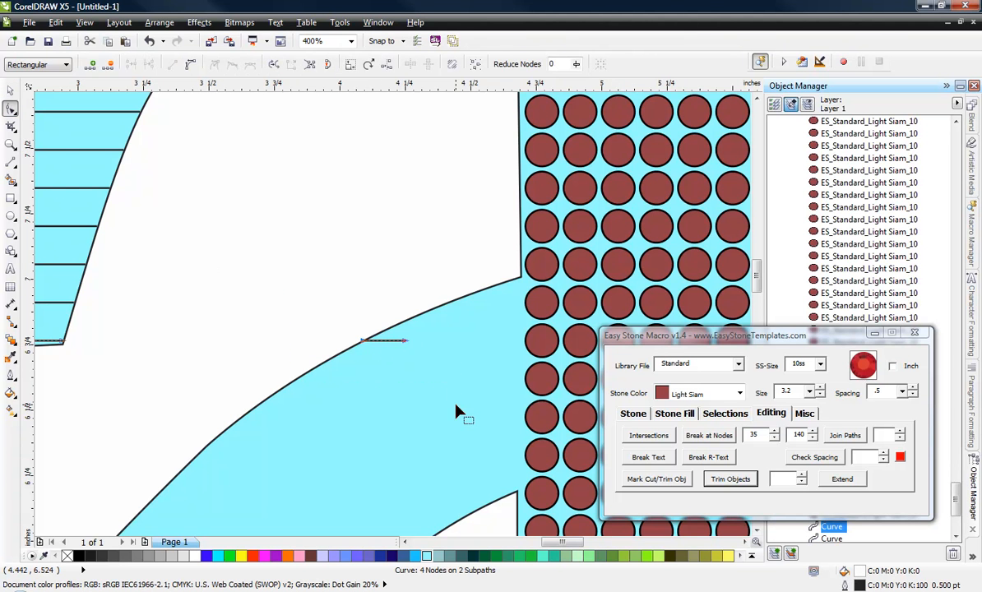
key("Delete")
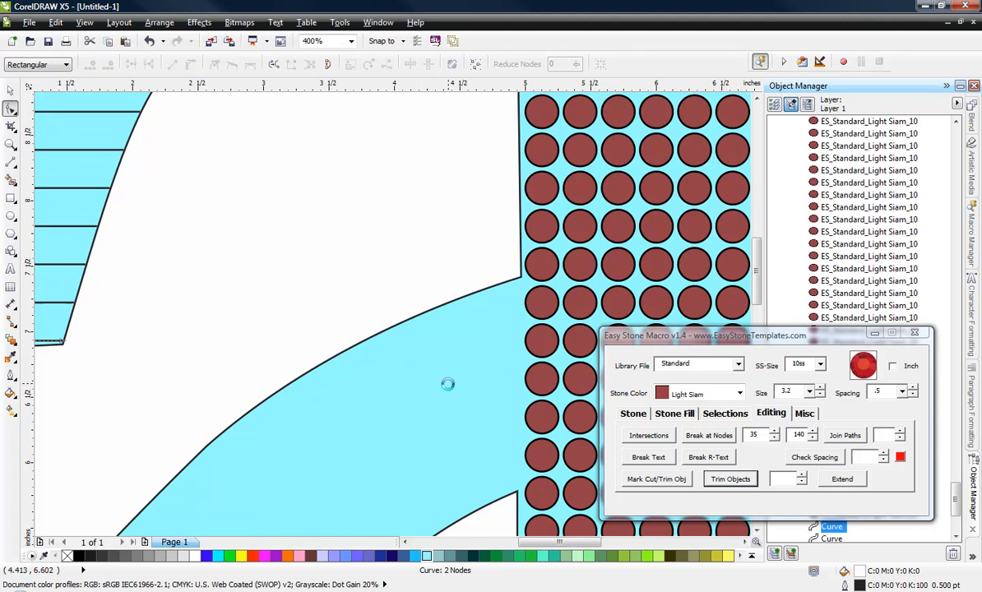
scroll(452, 395, "down", 2)
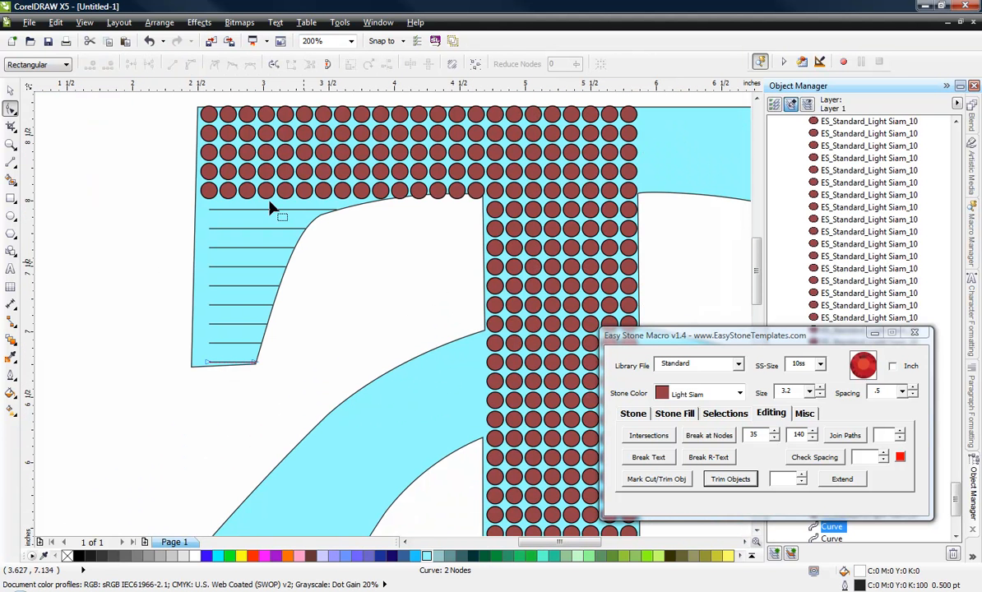
left_click(9, 90)
left_click(138, 317)
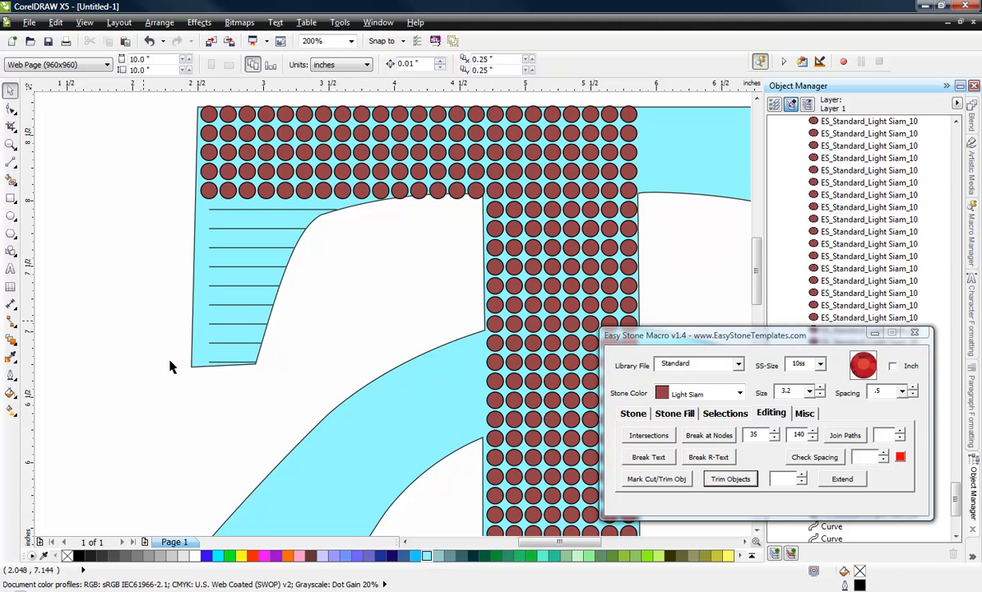
Step: Add 10ss Light Siam stones along the nine trimmed lines in the T's left serif
left_click_drag(174, 387, 383, 206)
left_click(633, 413)
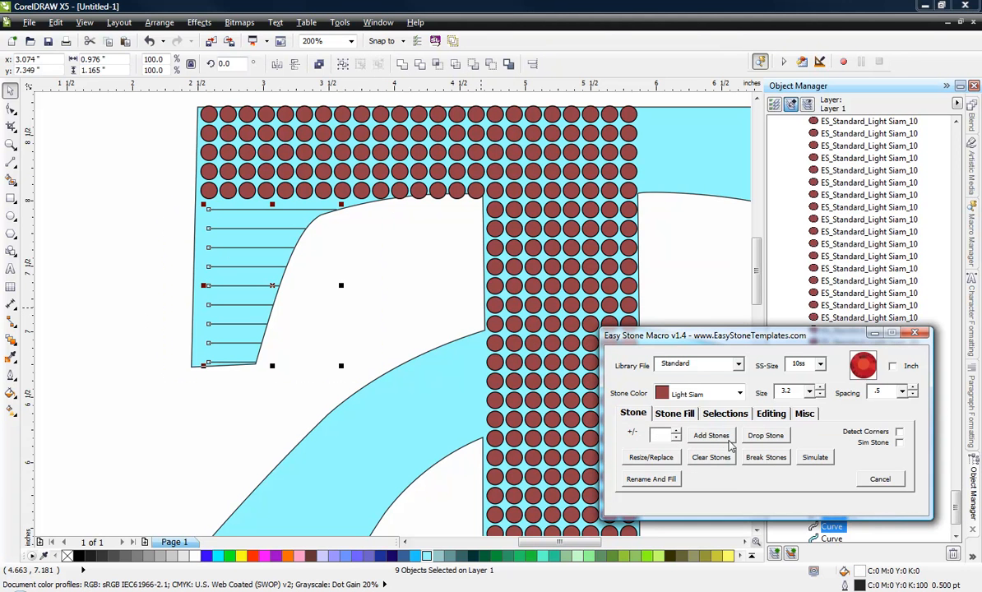
left_click(727, 441)
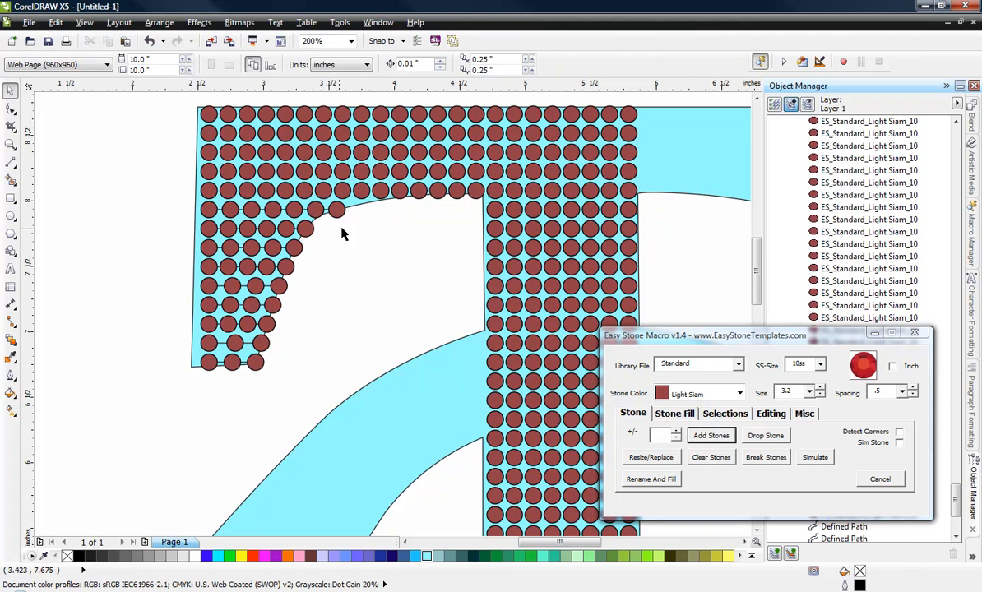
Step: Place a copy of the left bar and serif stones, plus the stem's first top-row stone, in the empty area right of the logo
scroll(149, 386, "down", 1)
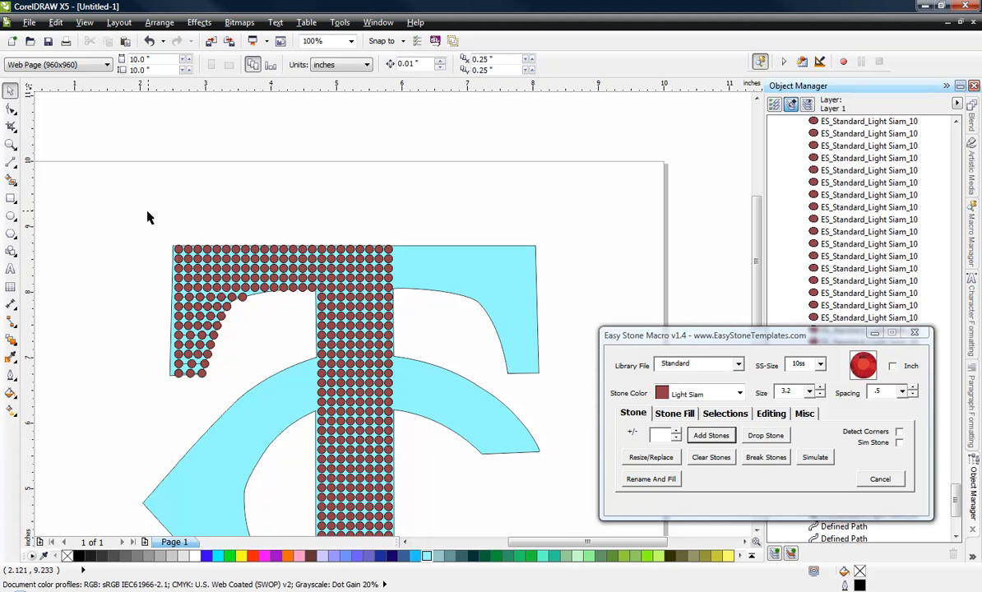
left_click_drag(136, 207, 322, 383)
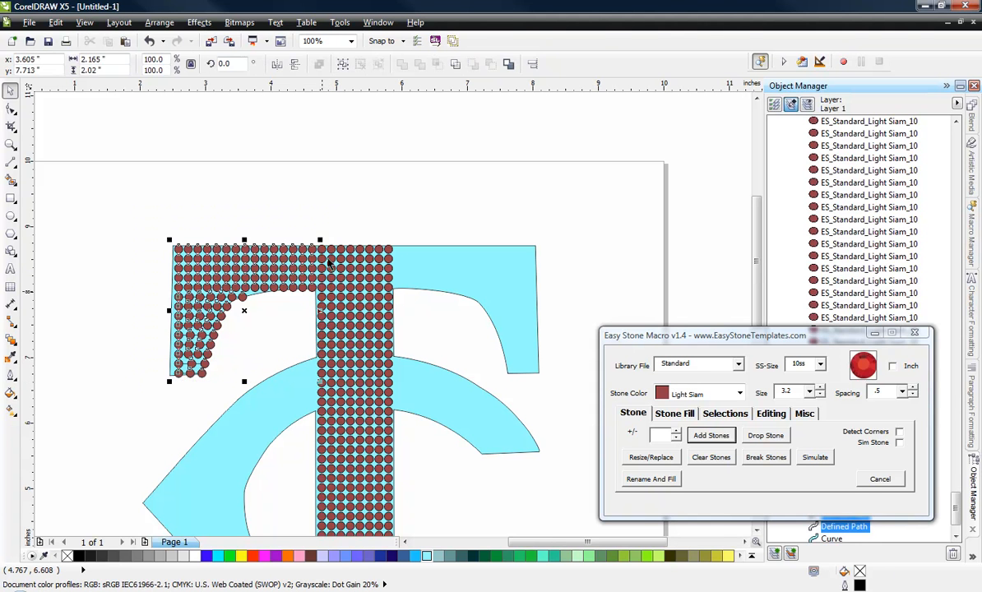
scroll(306, 247, "up", 2)
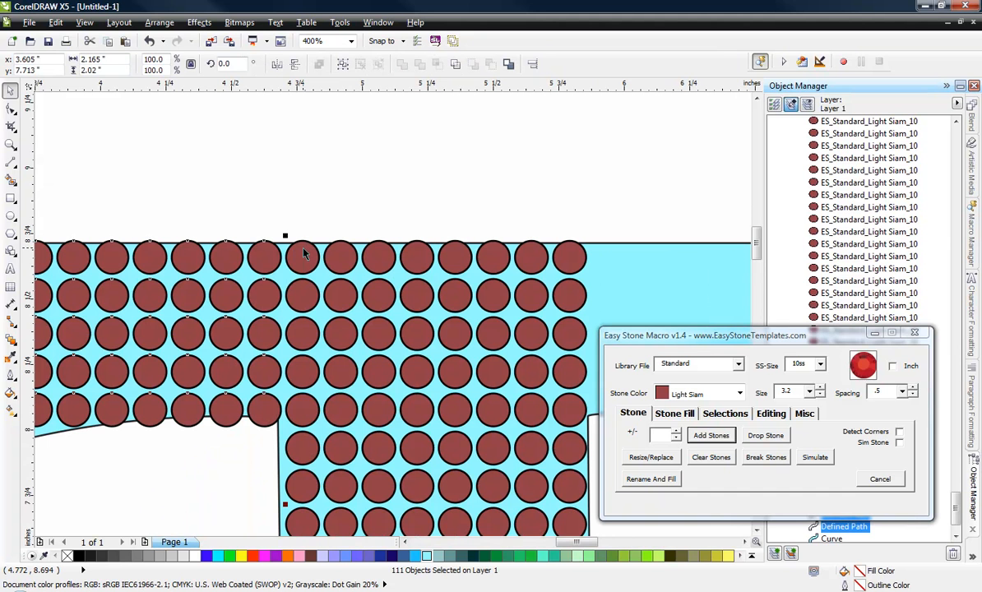
left_click(301, 258, "shift")
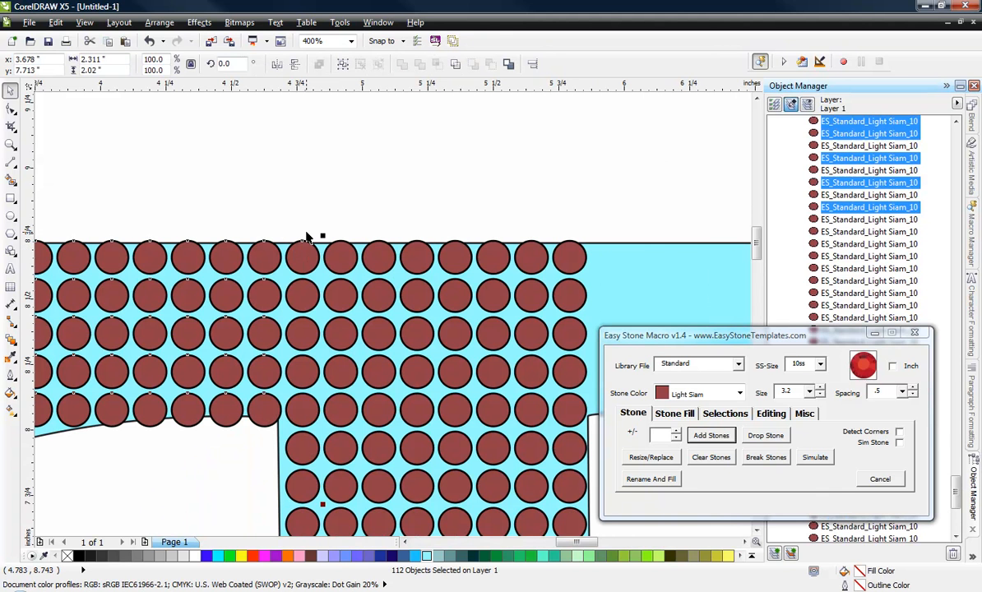
scroll(301, 259, "down", 1)
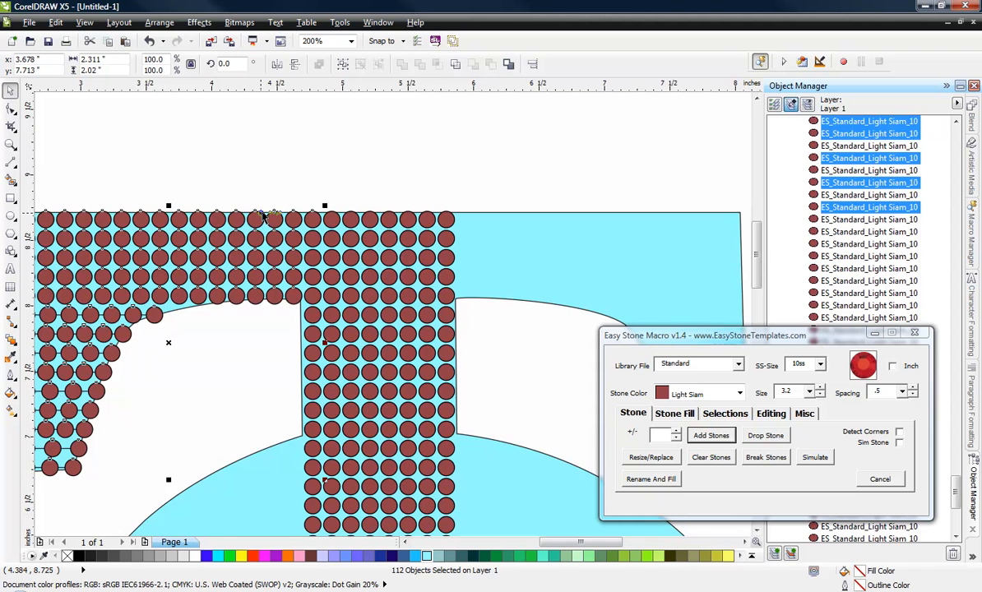
scroll(210, 243, "down", 1)
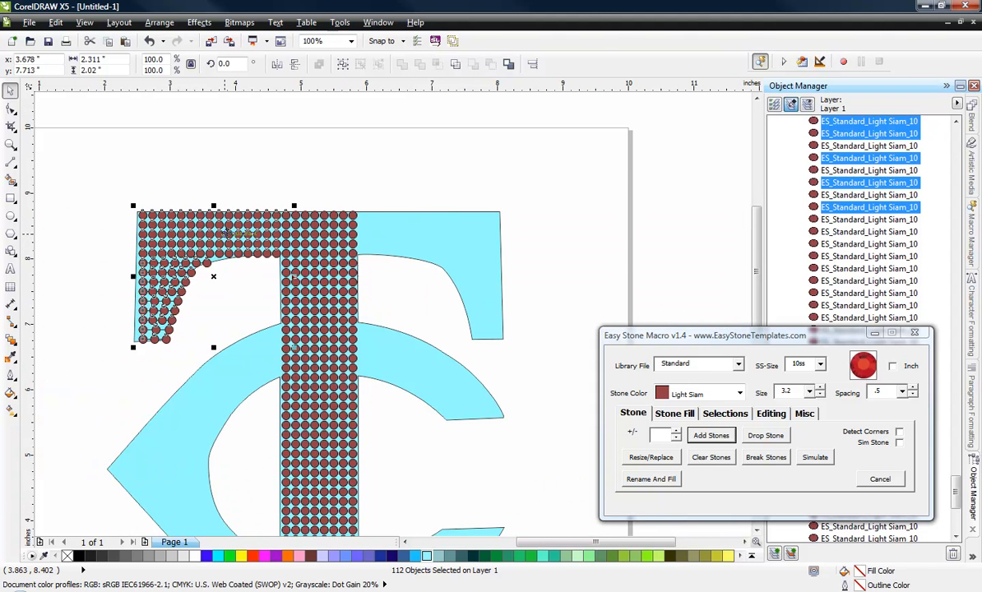
left_click_drag(224, 235, 619, 191)
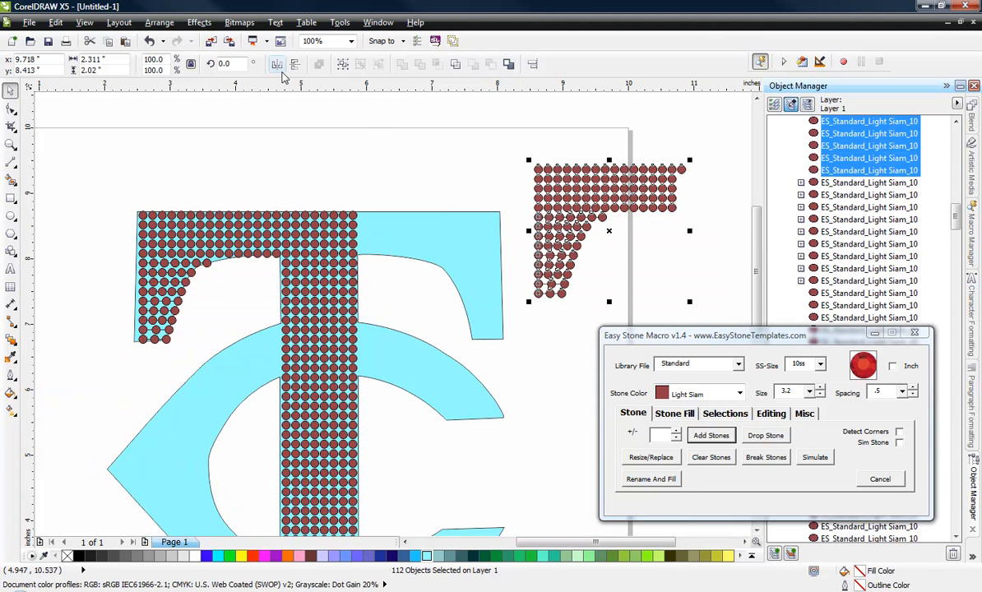
Step: Mirror the copied stones horizontally and align their extra corner stone with the stem's last top-row stone to fill the T's right half
left_click(278, 65)
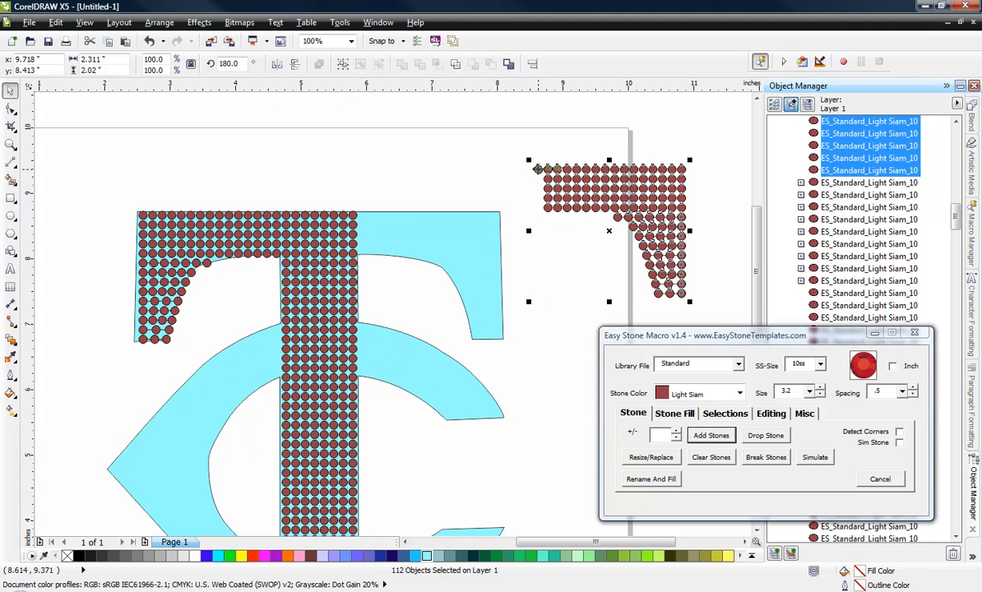
left_click_drag(538, 170, 353, 215)
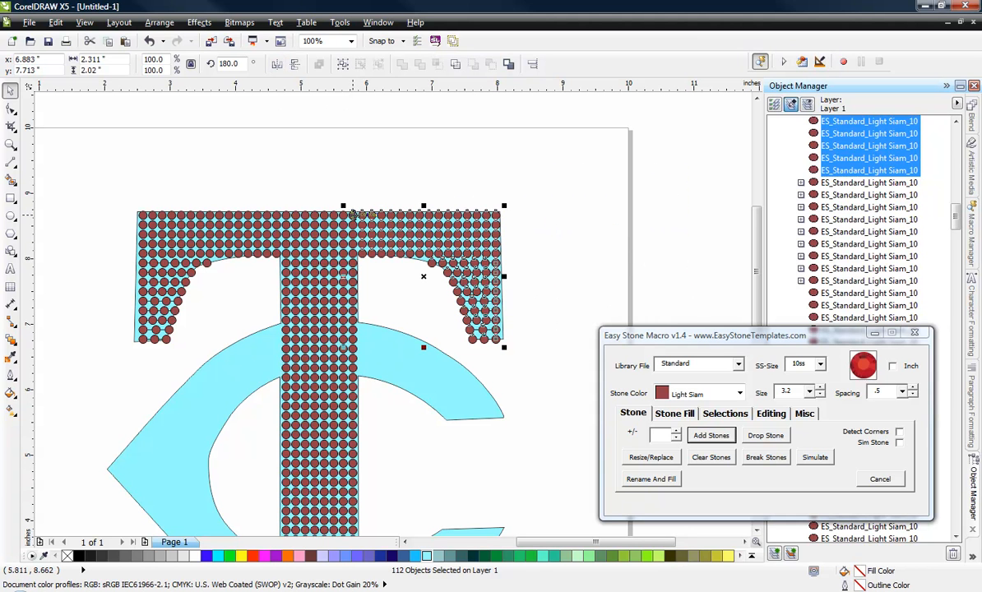
left_click(376, 180)
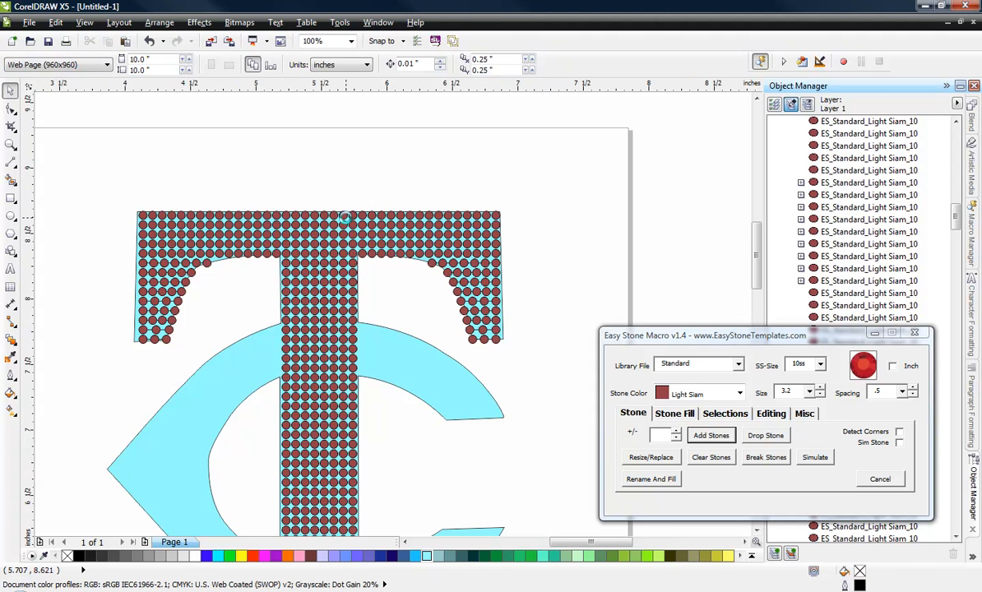
Step: Delete the duplicate alignment stone overlapping the last stone in the stem's top row
scroll(349, 216, "up", 2)
left_click_drag(372, 220, 359, 136)
key("Delete")
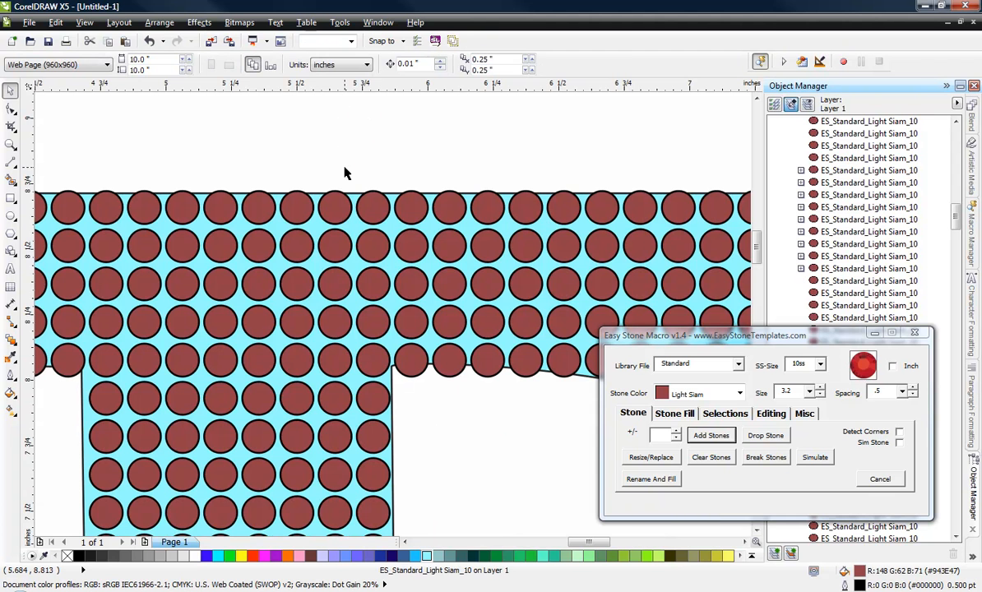
Step: Repeat the stem's lowest eight stone rows downward twice with Stone Fill at an offset of 3.7, past the foot's lower edge
scroll(346, 184, "down", 1)
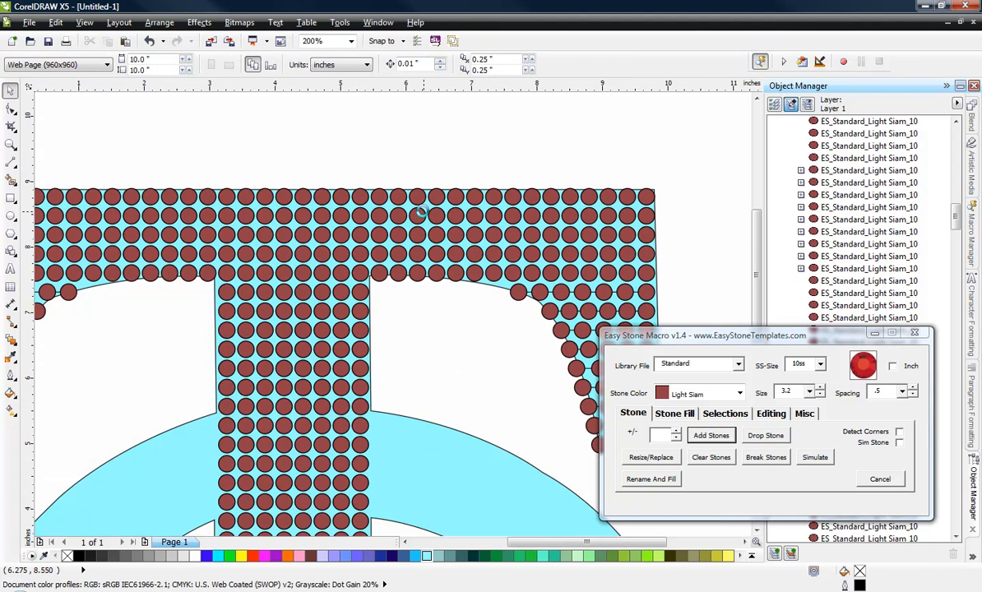
scroll(419, 214, "down", 1)
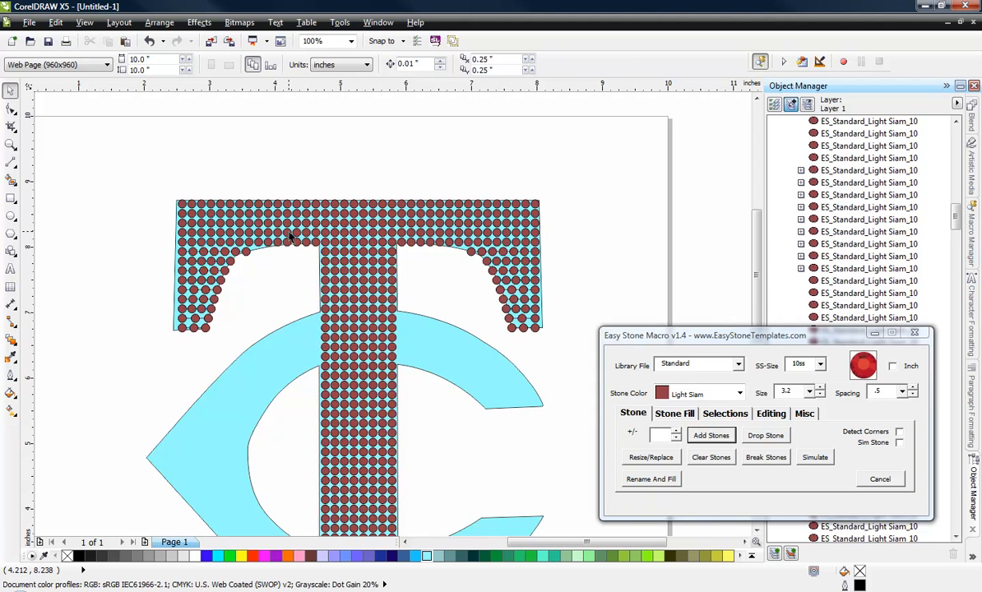
scroll(291, 235, "down", 1)
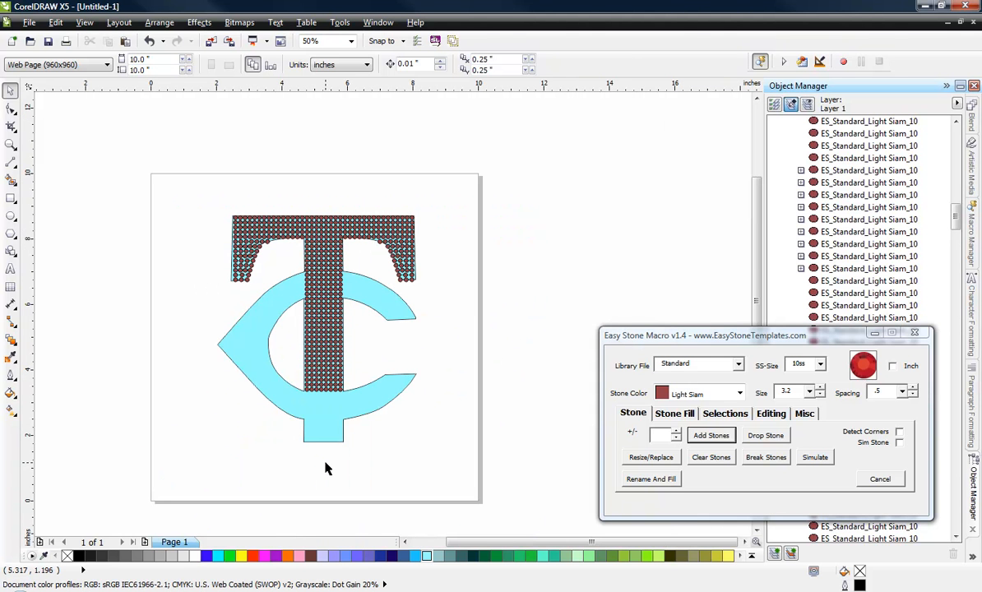
scroll(339, 452, "up", 1)
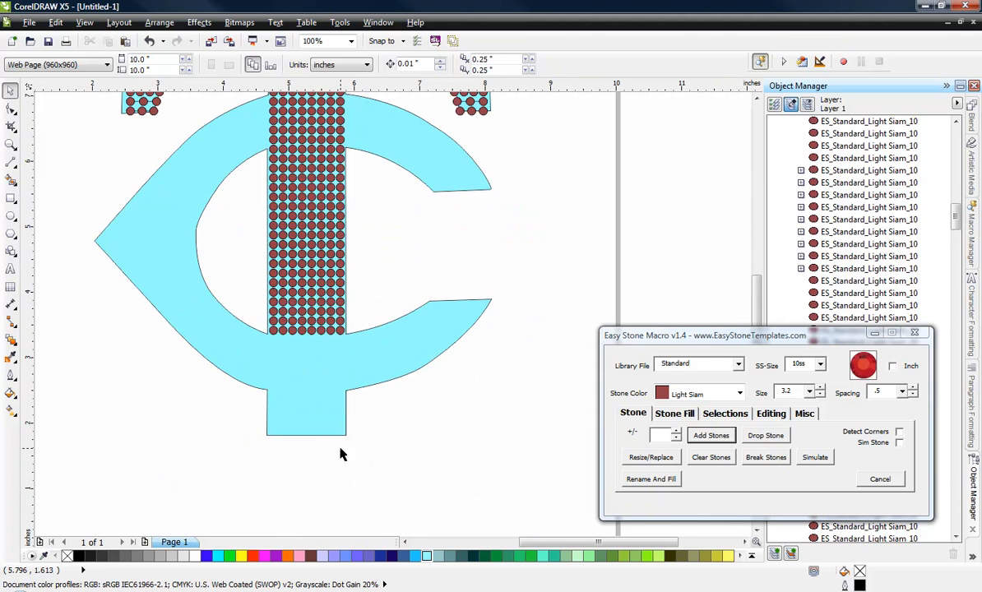
left_click_drag(247, 249, 362, 352)
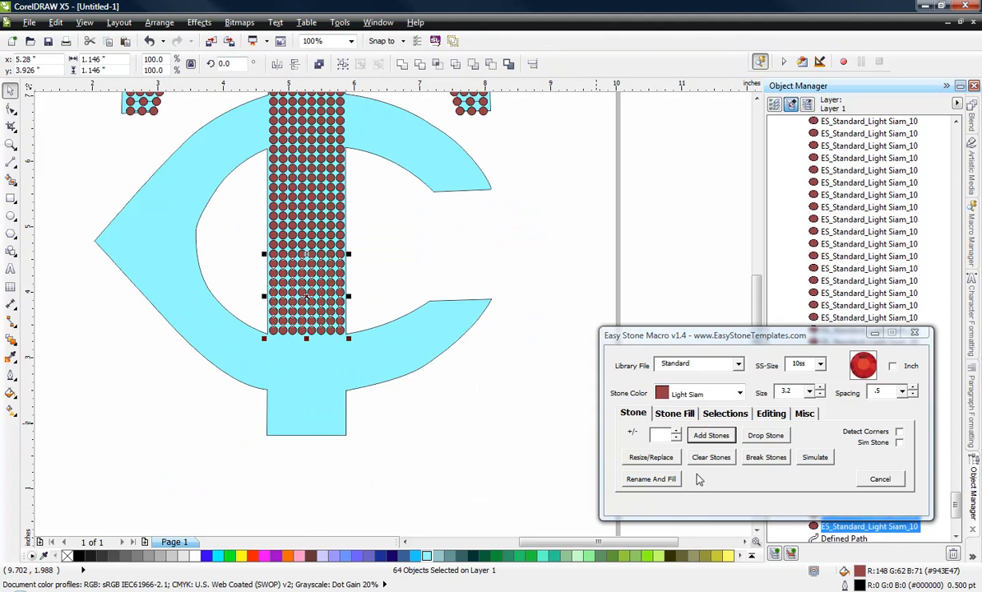
left_click(674, 413)
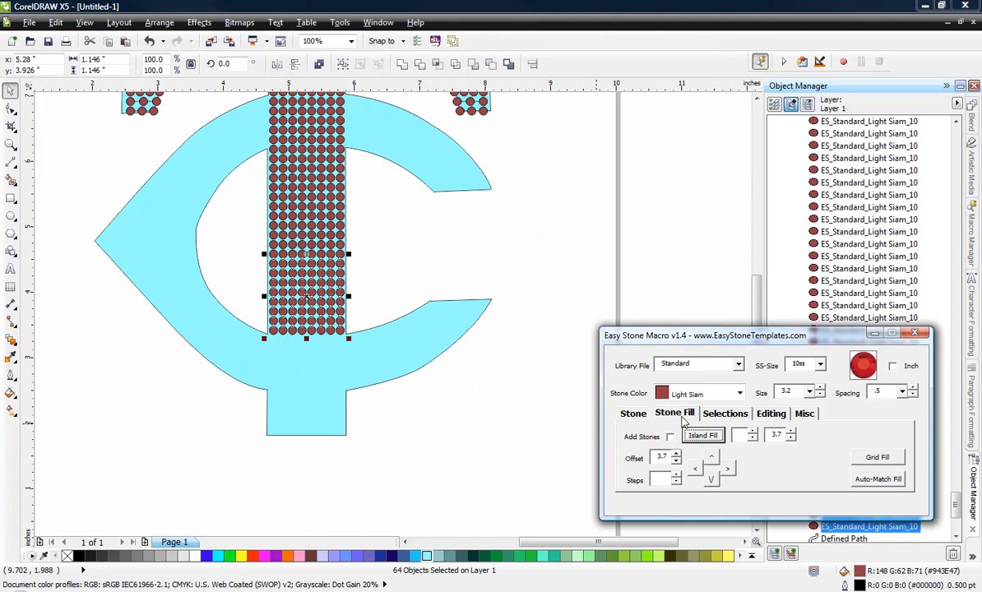
left_click(711, 479)
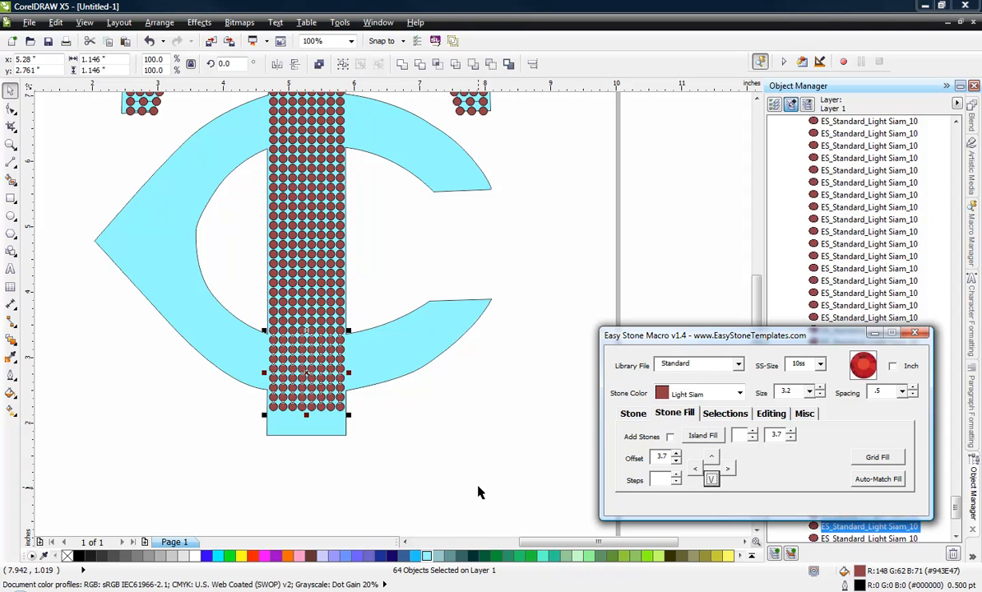
left_click(710, 478)
left_click(245, 509)
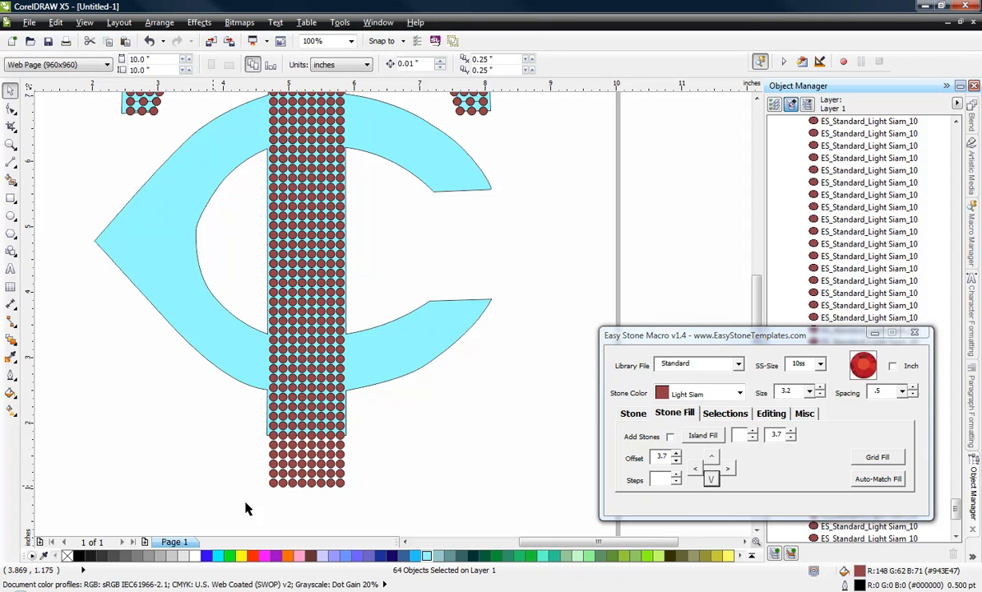
Step: Delete the five surplus stone rows extending below the foot of the T's stem
left_click_drag(245, 504, 391, 445)
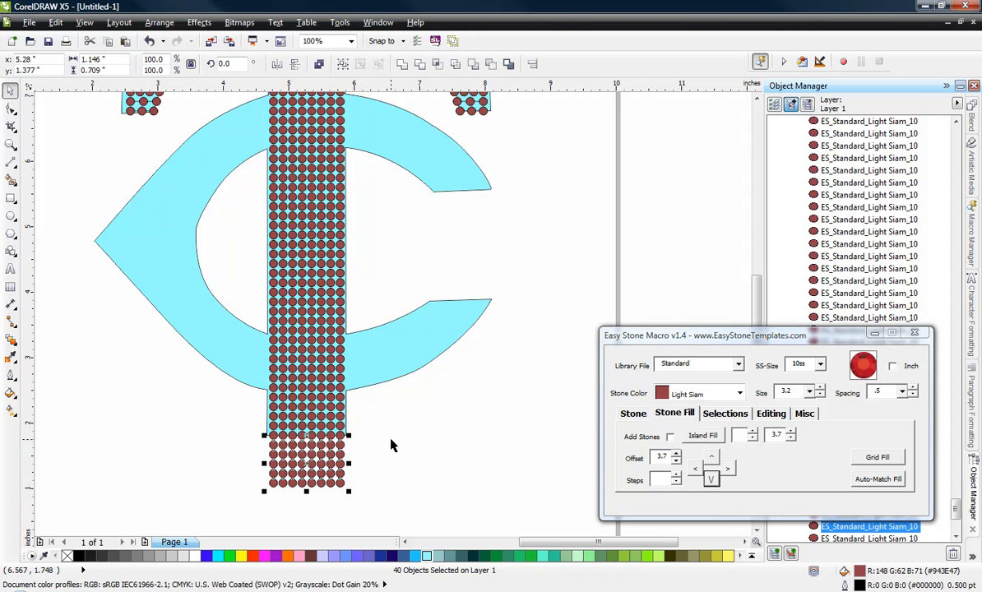
key("Delete")
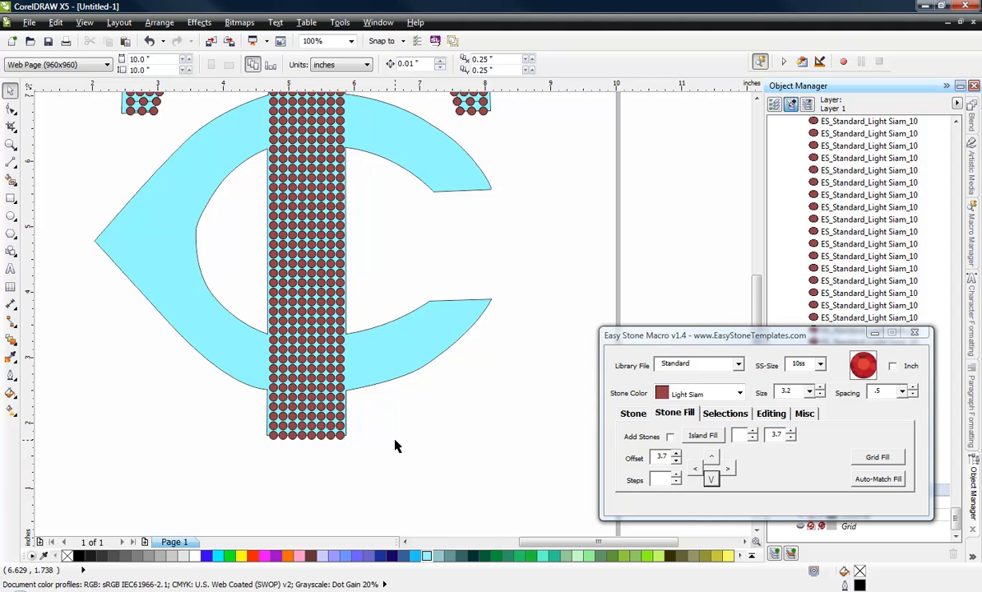
scroll(395, 446, "down", 2)
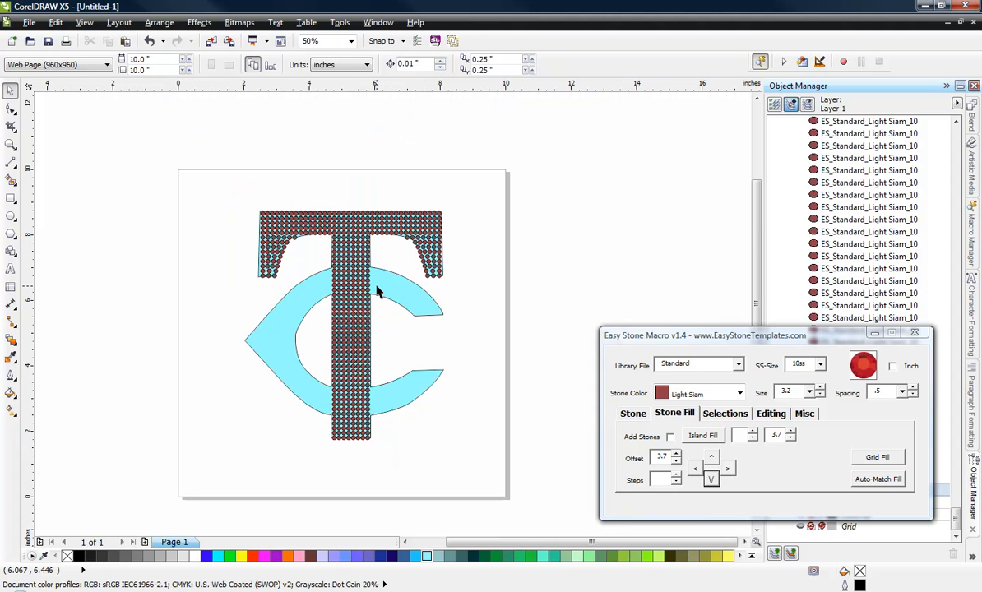
Step: Draw a 3-point curve about 2.30 by 1.49 in along the outer edge of the C's upper arm, from the stem's last stone column to the tip
scroll(440, 358, "up", 2)
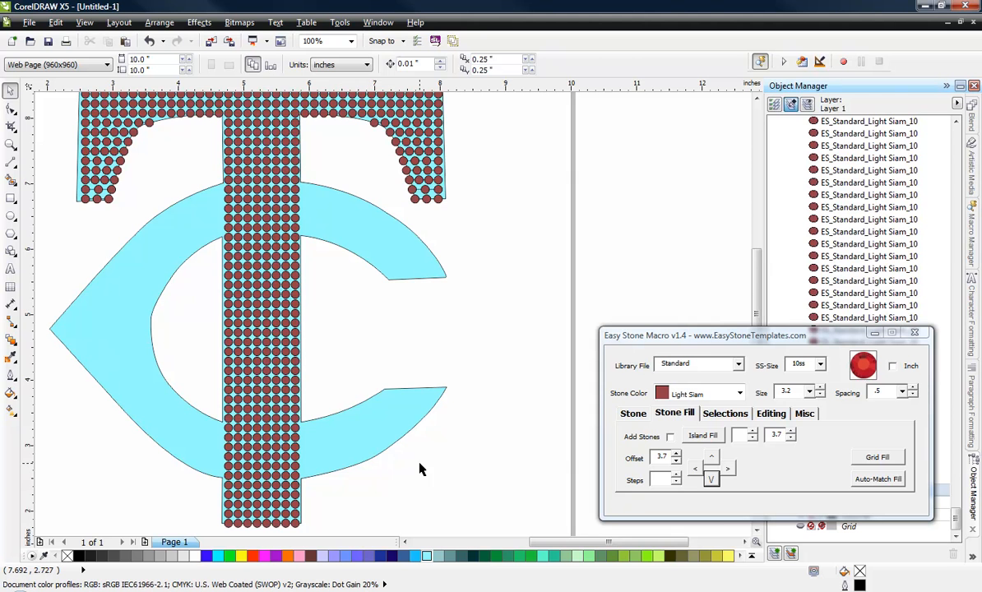
scroll(351, 168, "up", 2)
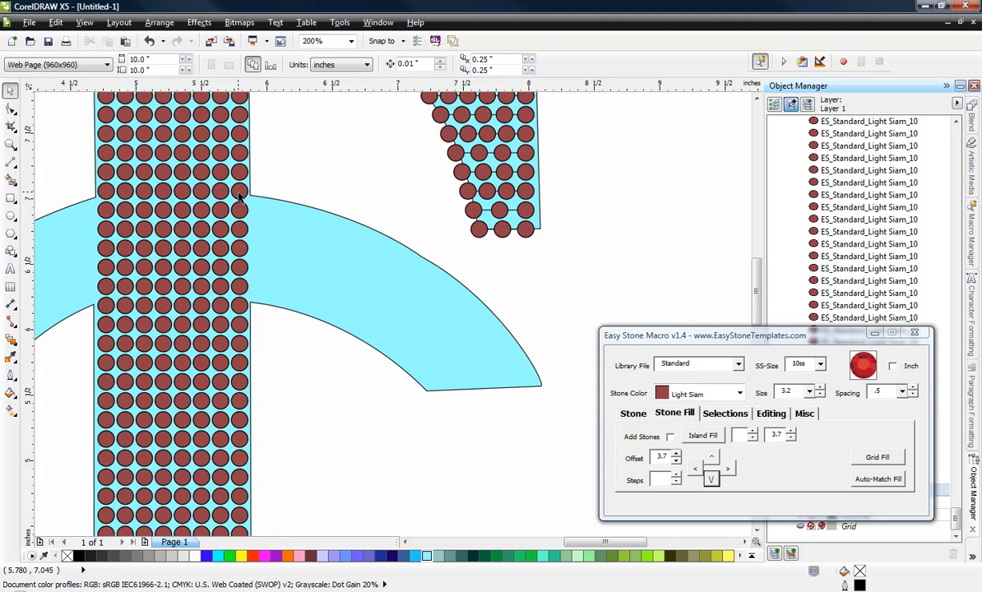
left_click(8, 157)
left_click(8, 160)
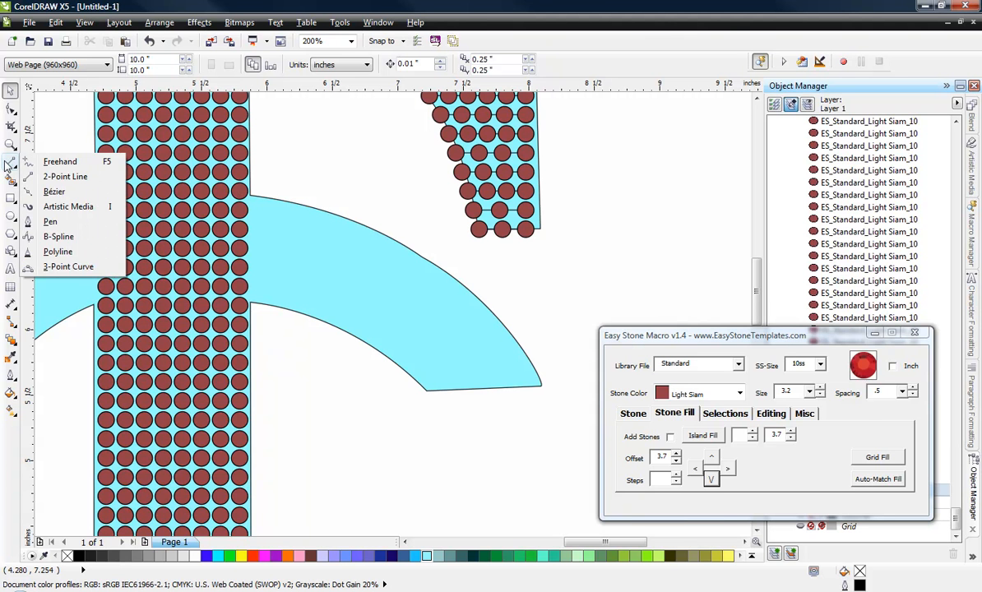
left_click(12, 163)
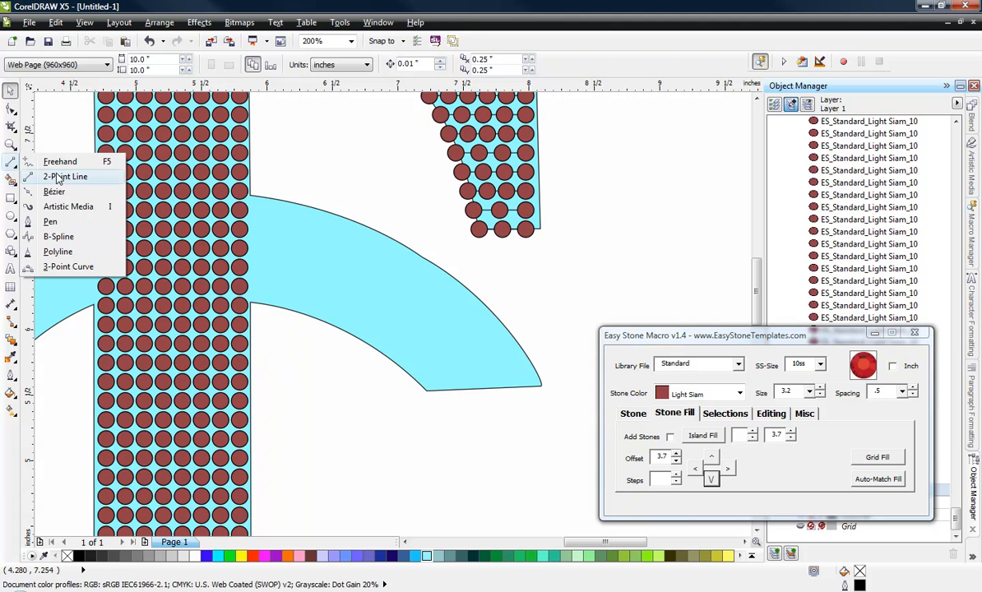
left_click(81, 274)
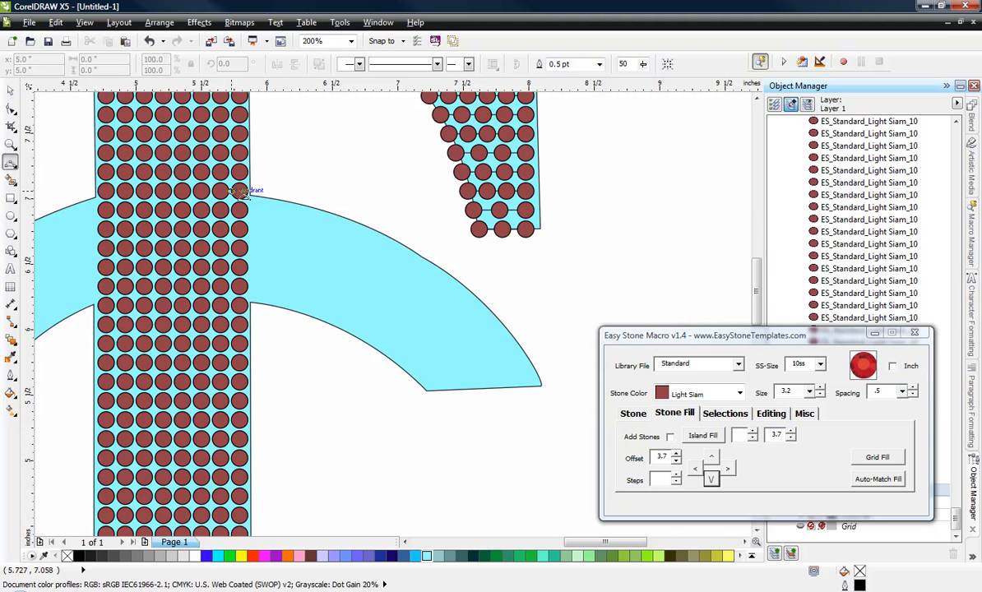
left_click_drag(239, 191, 544, 384)
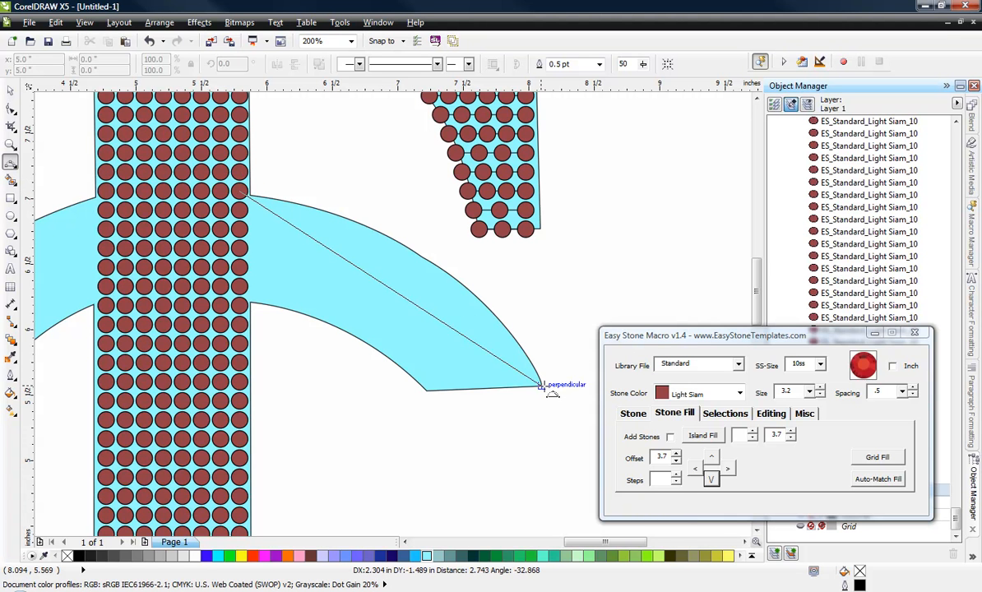
left_click(438, 268)
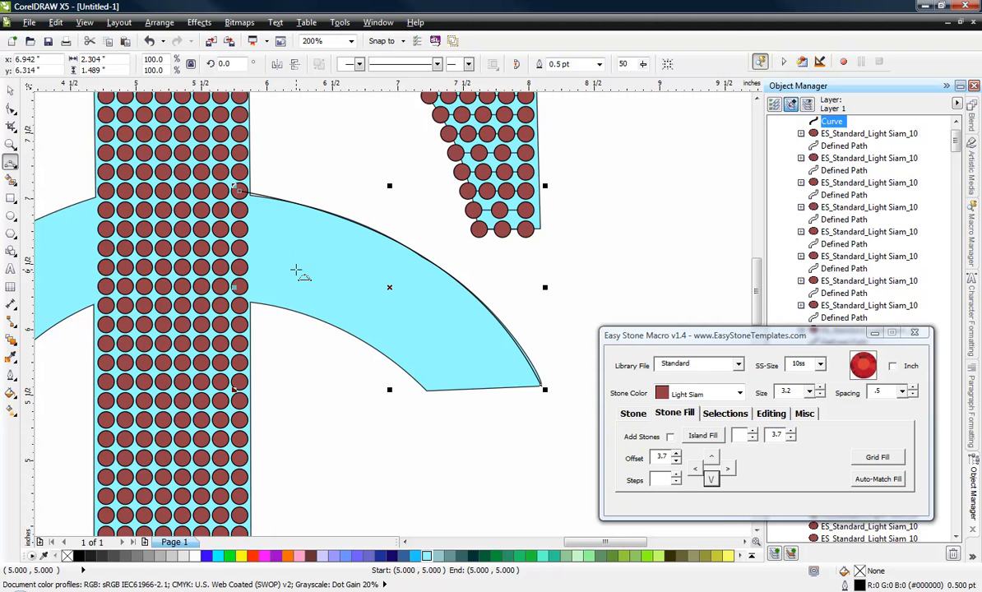
left_click(8, 89)
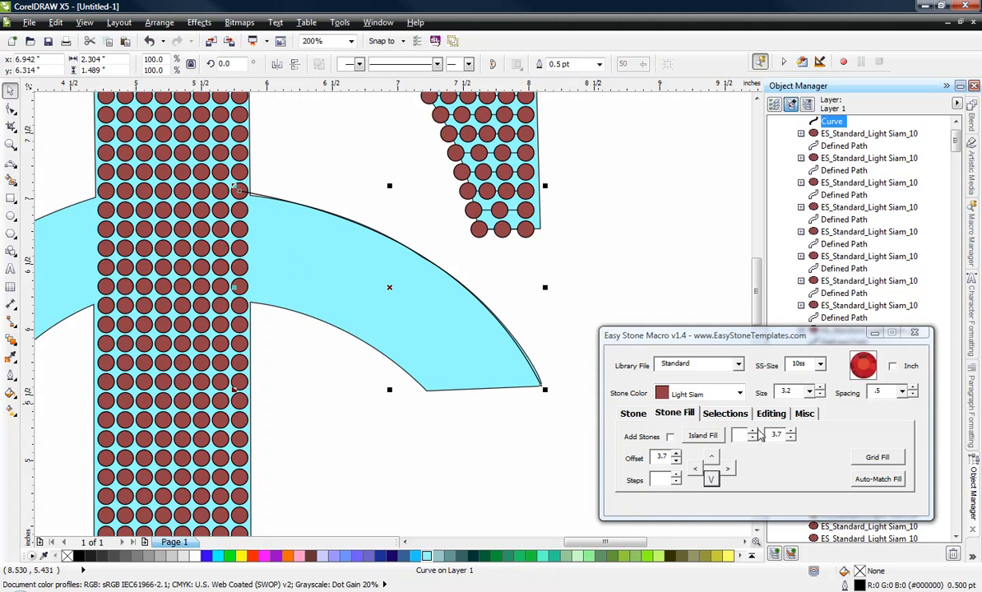
Step: Create five contour lines around the new arc with Island Fill, using a count of 5 and a spacing of 3.7
left_click(753, 433)
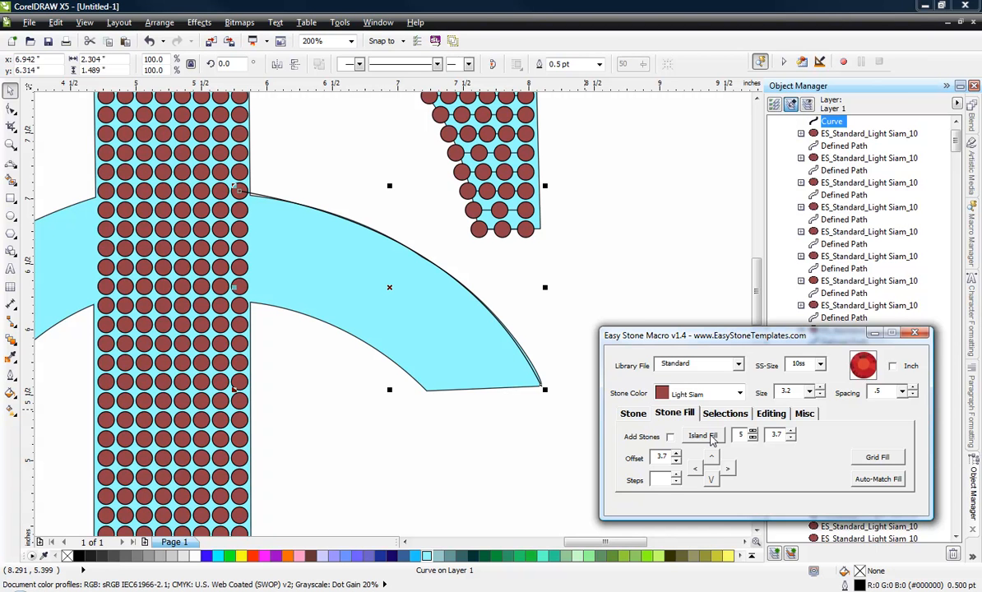
left_click(713, 440)
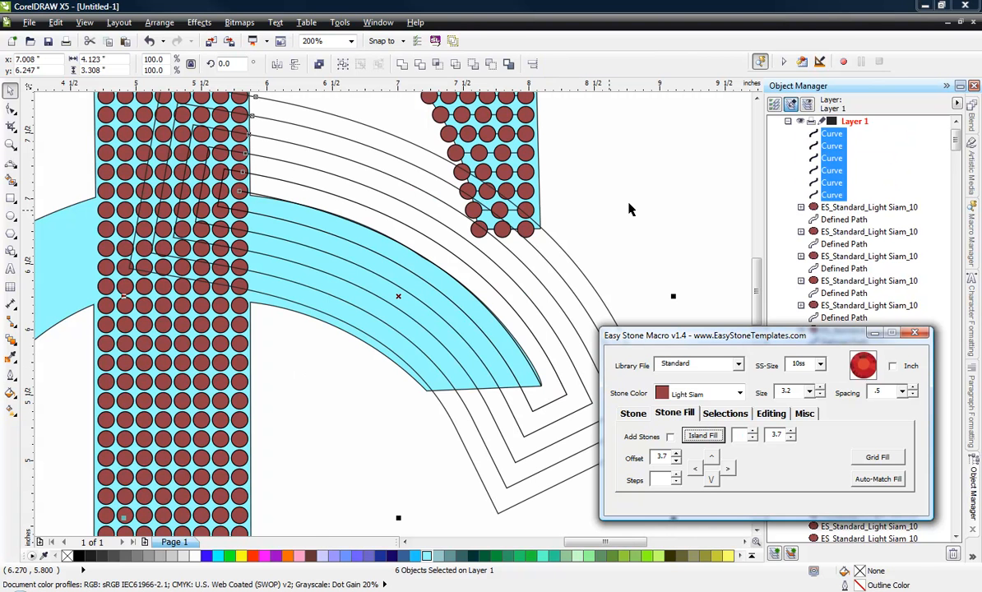
left_click(629, 166)
Step: Place a copy of the outermost contour in the empty area to the right of the page
scroll(307, 282, "down", 1)
scroll(209, 261, "down", 1)
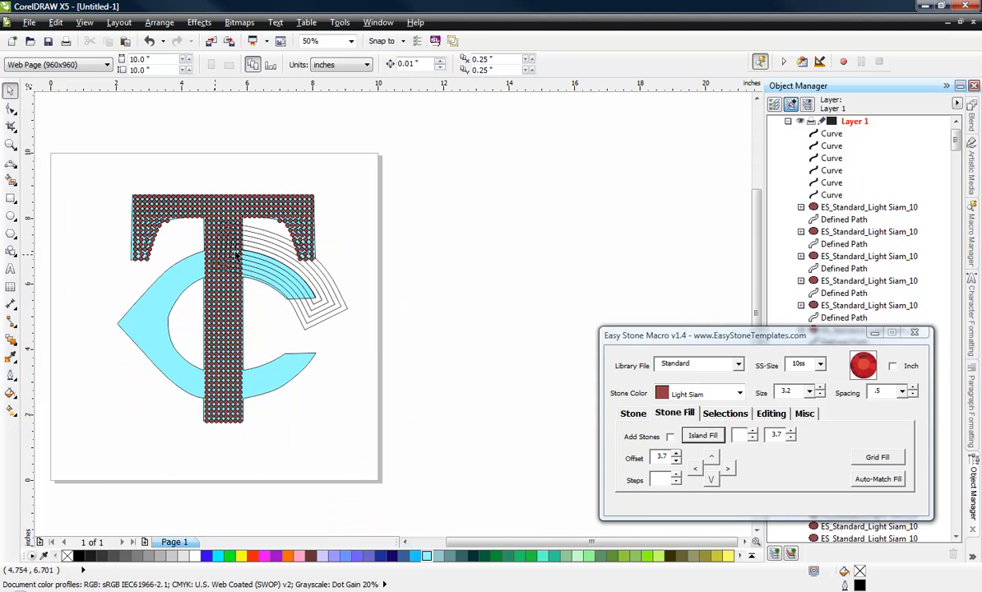
scroll(339, 290, "up", 2)
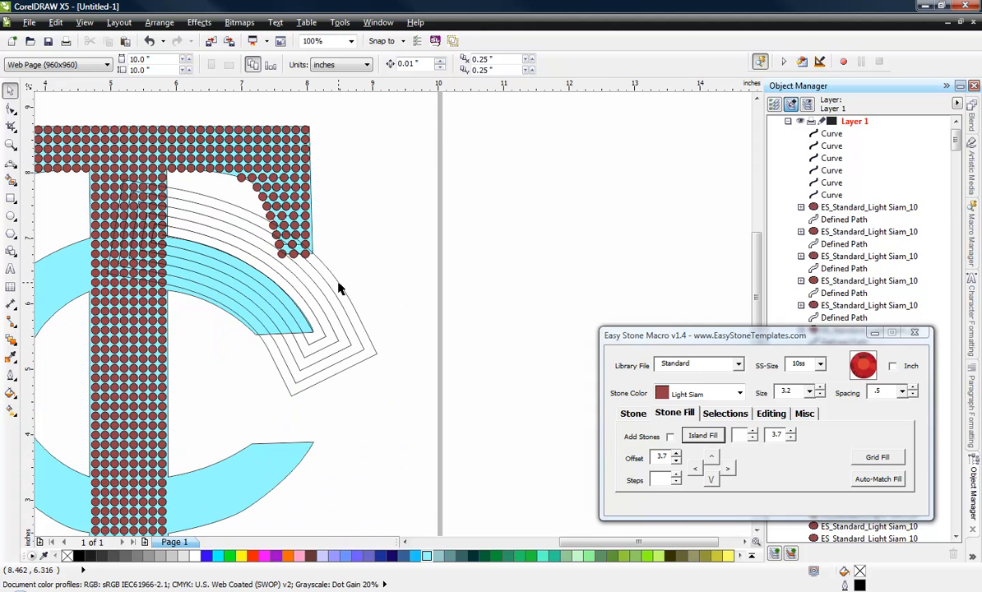
left_click(343, 281)
left_click_drag(344, 280, 707, 219)
left_click(511, 171)
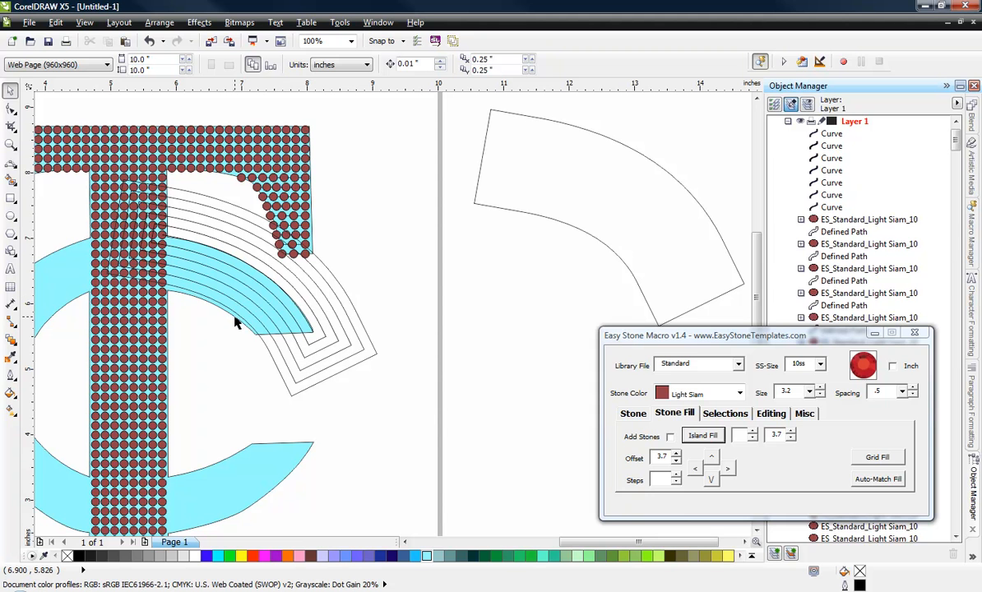
Step: Shift the contour copy beside the page about 0.33 in toward the page and 0.20 in down
left_click(560, 222)
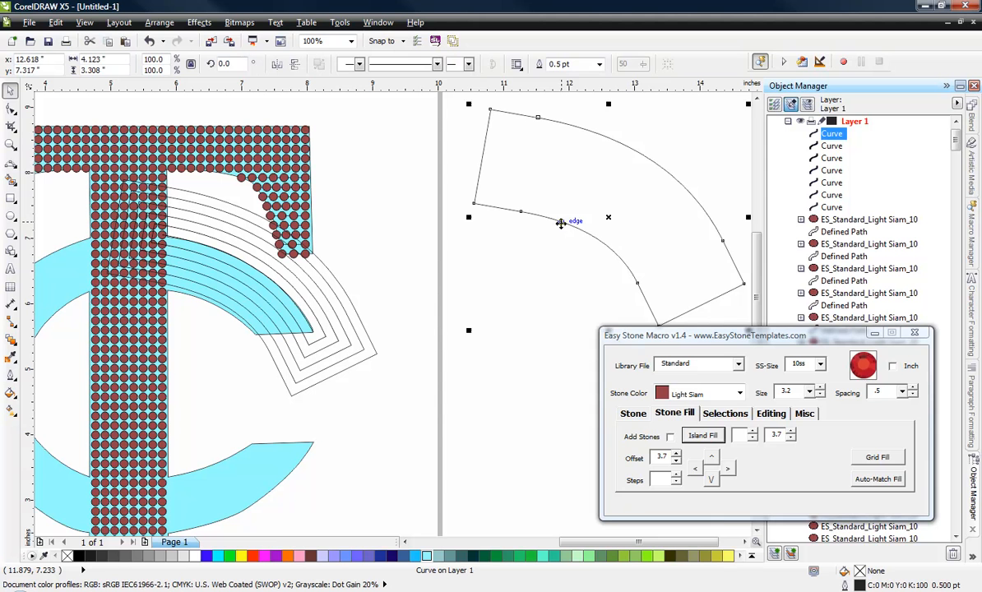
left_click_drag(561, 223, 538, 235)
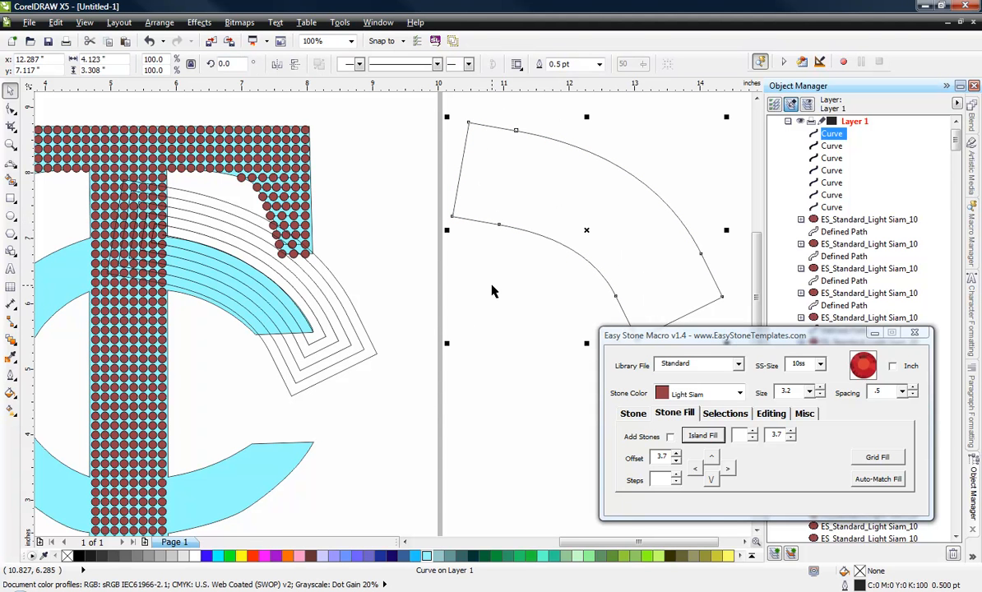
left_click(770, 413)
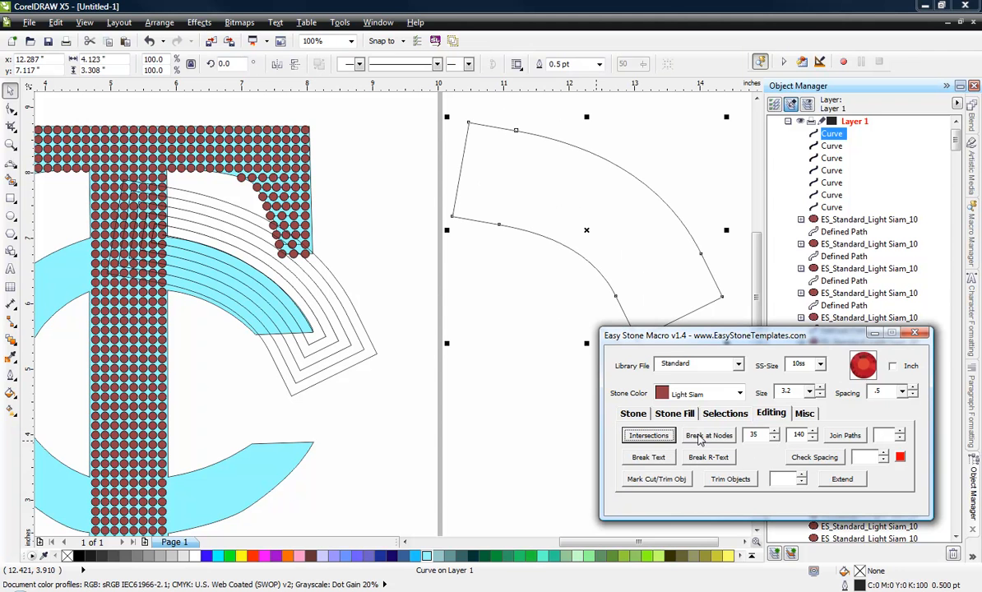
left_click(459, 404)
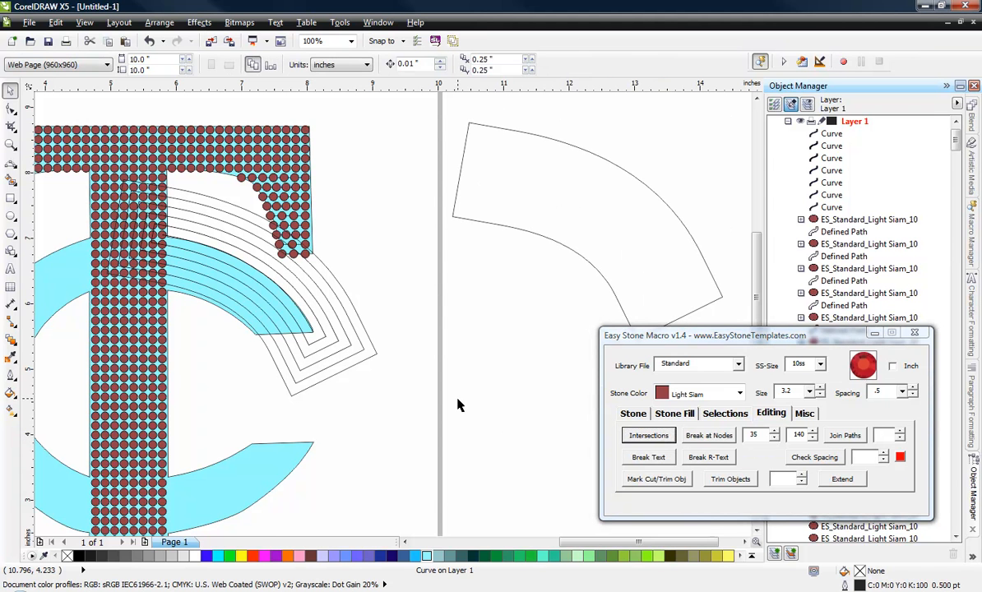
scroll(458, 404, "down", 2)
scroll(553, 311, "up", 2)
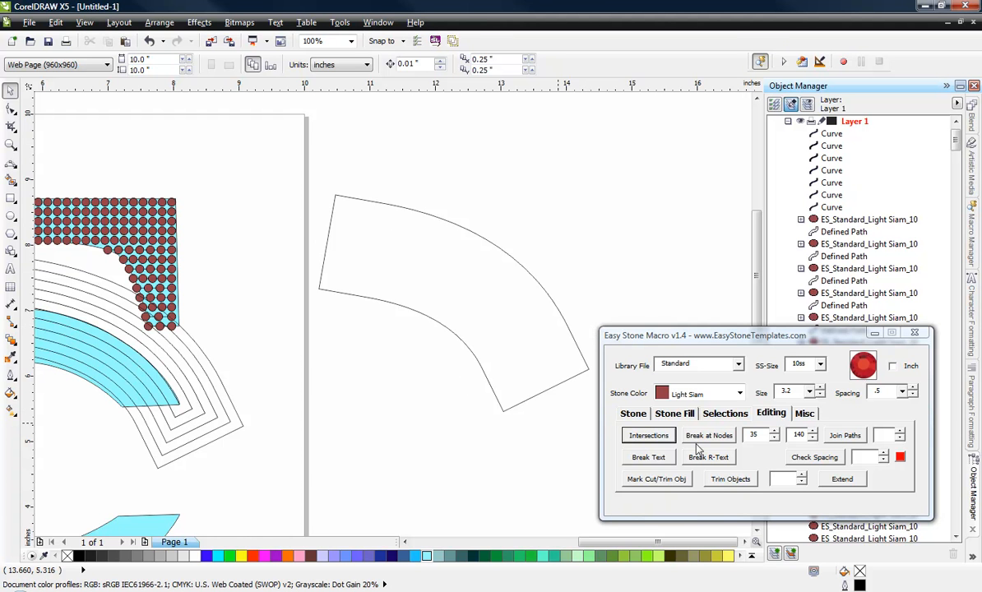
Step: Set the second Break at Nodes angle to 100, keeping 35 as the first, and break the contour copy at its corner nodes
left_click(795, 436)
left_click_drag(796, 435, 810, 433)
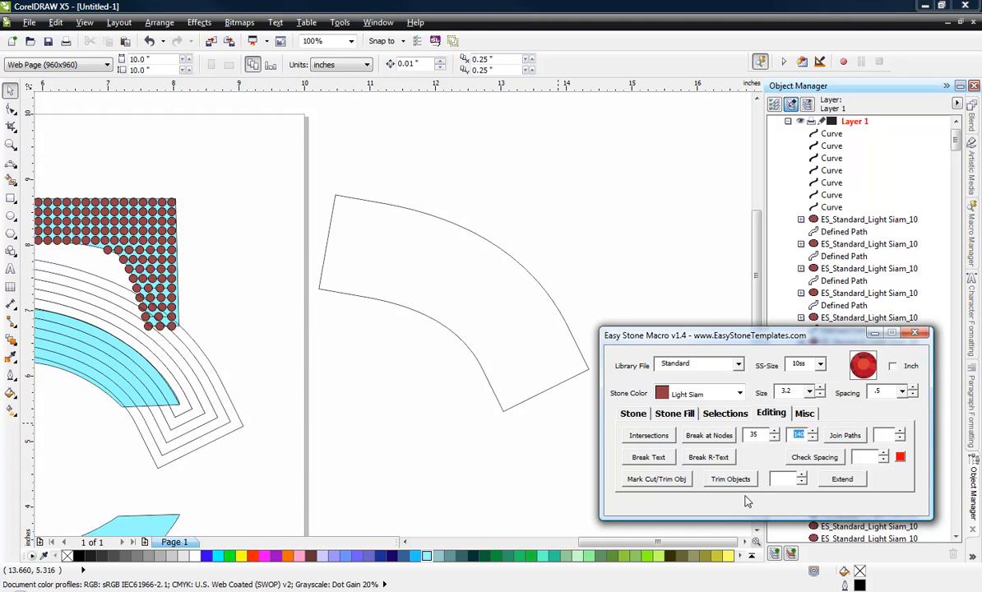
type("10")
left_click(510, 260)
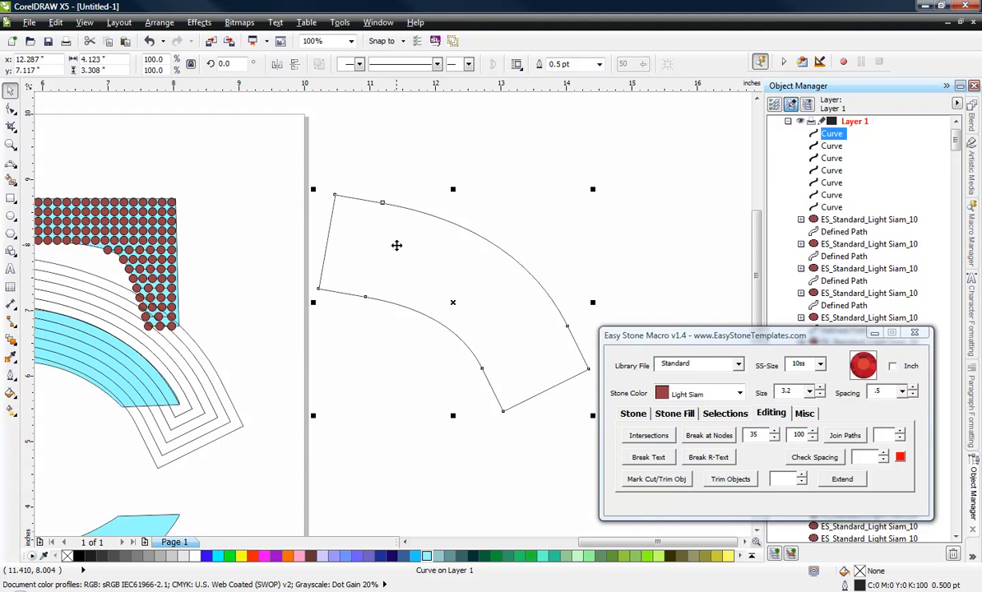
left_click(707, 436)
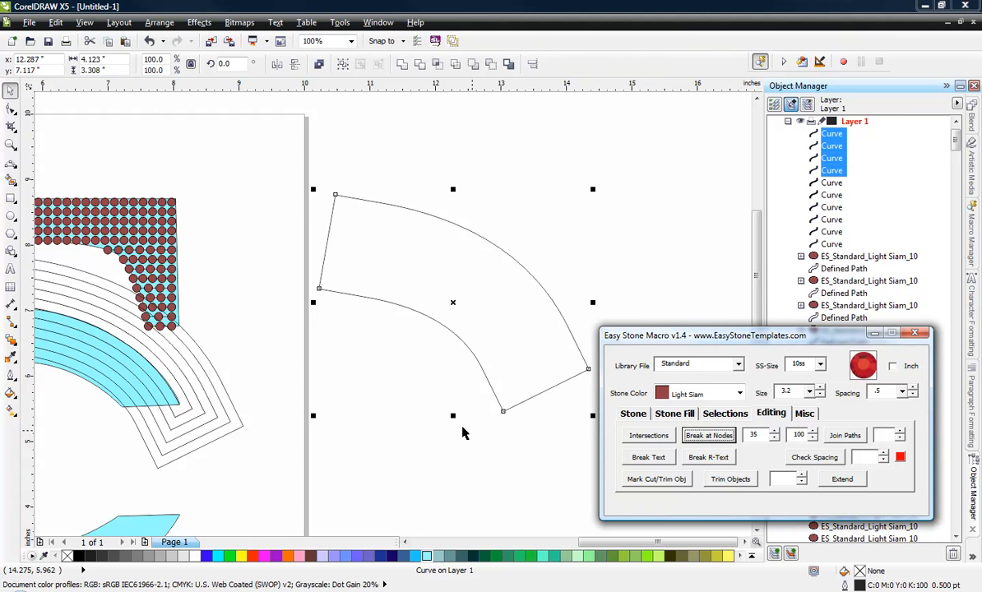
left_click(390, 453)
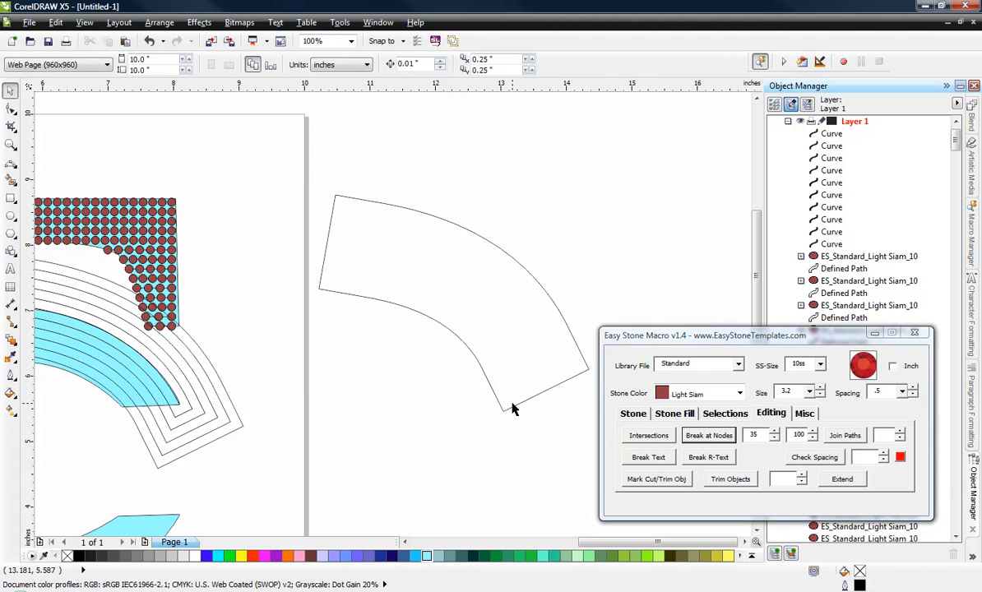
Step: Delete all four pieces of the broken contour copy: both straight end lines and both arcs
left_click(516, 407)
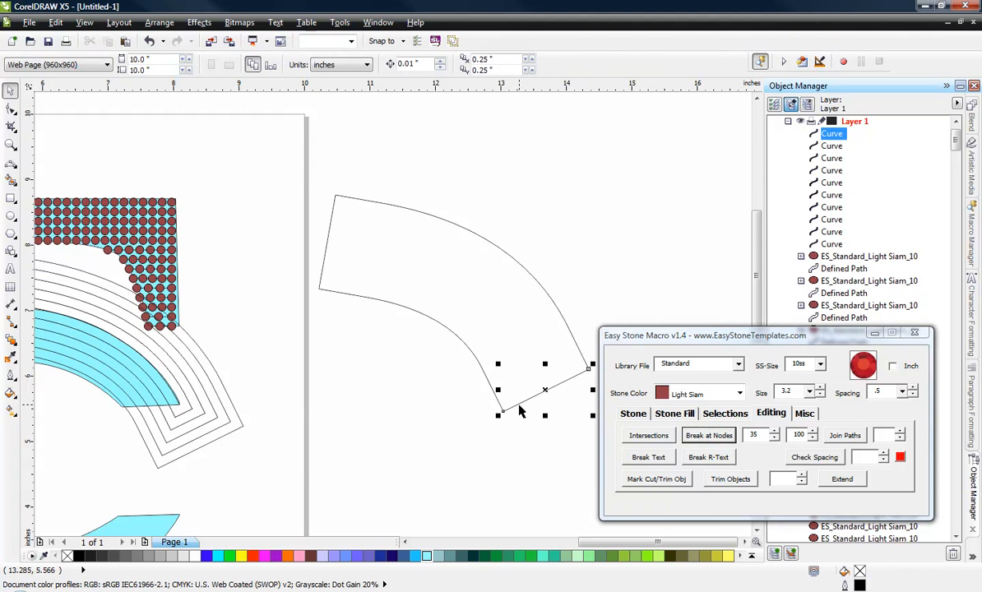
key("Delete")
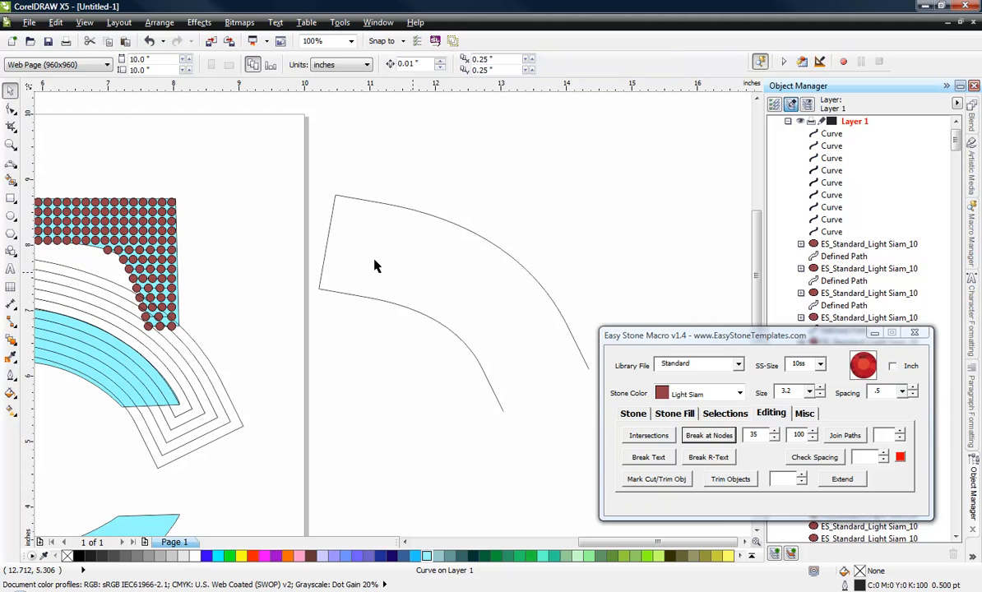
left_click(327, 238)
key("Delete")
left_click(401, 213)
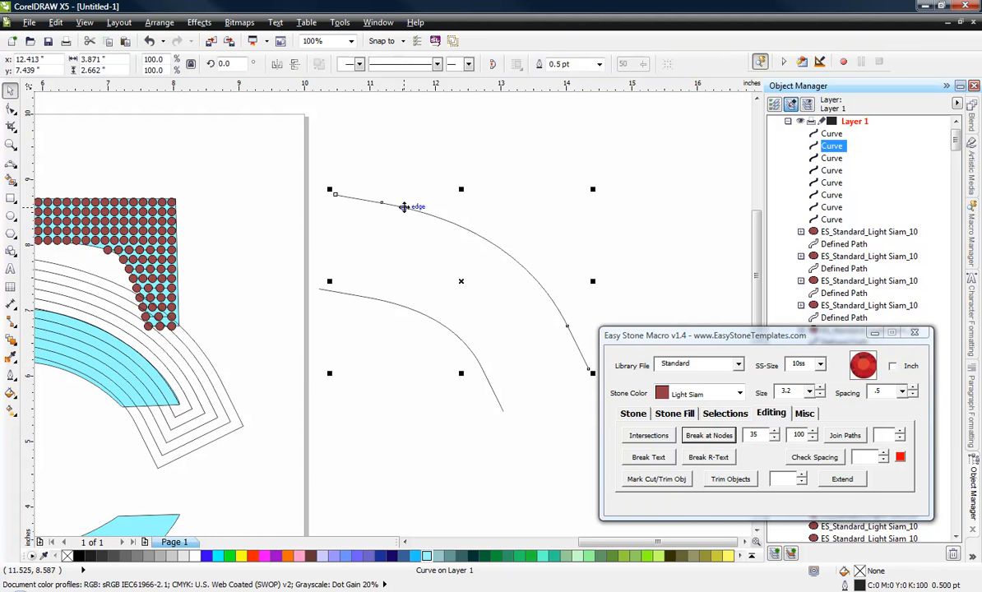
key("Delete")
left_click(407, 311)
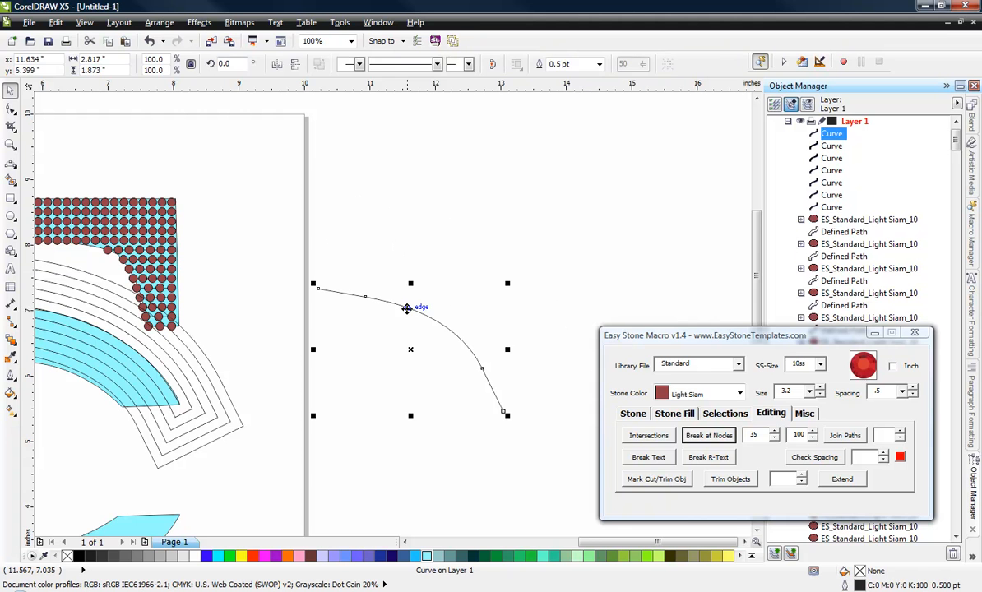
key("Delete")
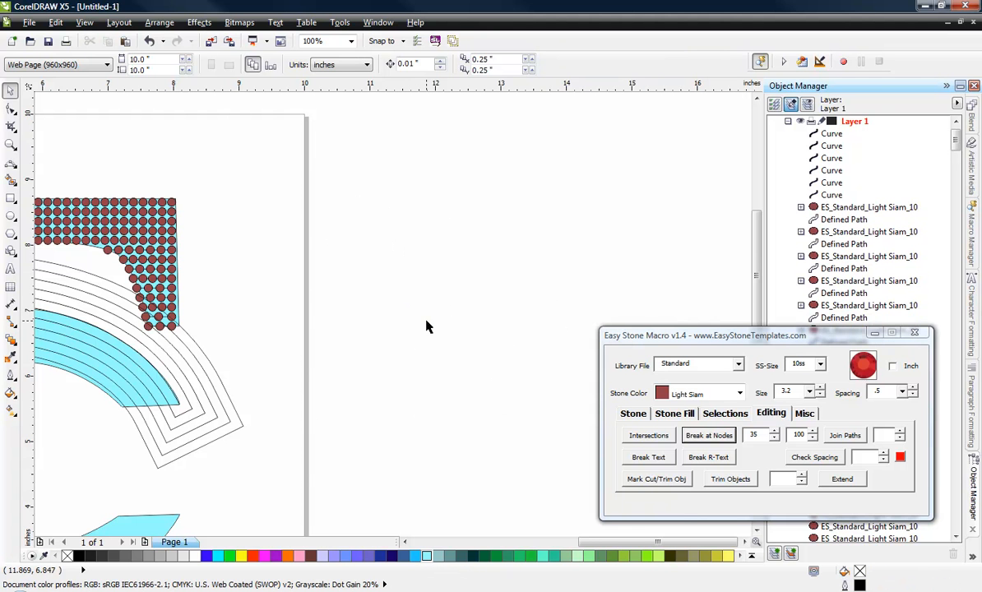
Step: Break the C's arc and its five surrounding contours at their corner nodes, using angles 35 and 100
scroll(396, 375, "down", 3)
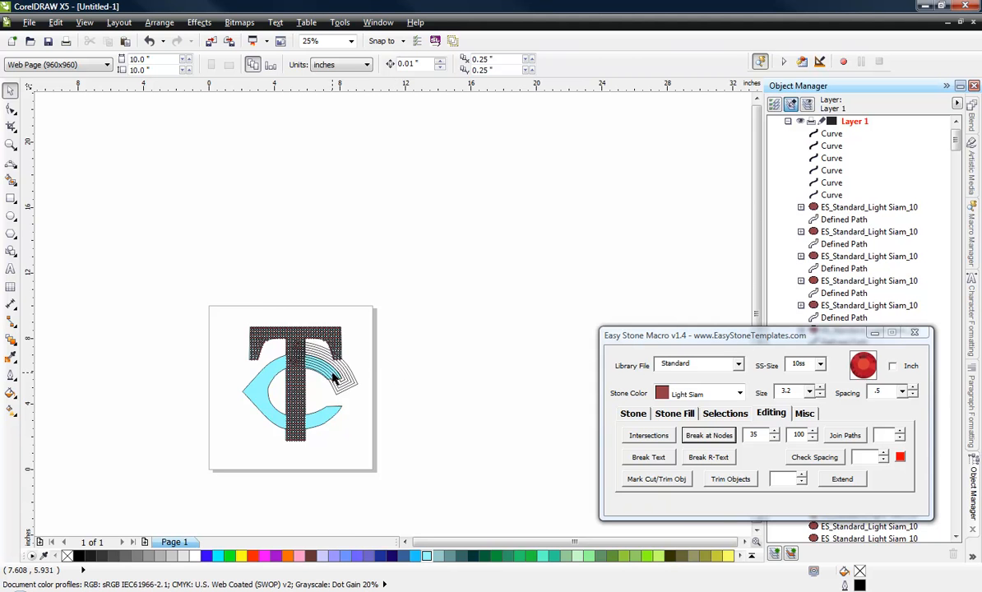
scroll(333, 375, "up", 3)
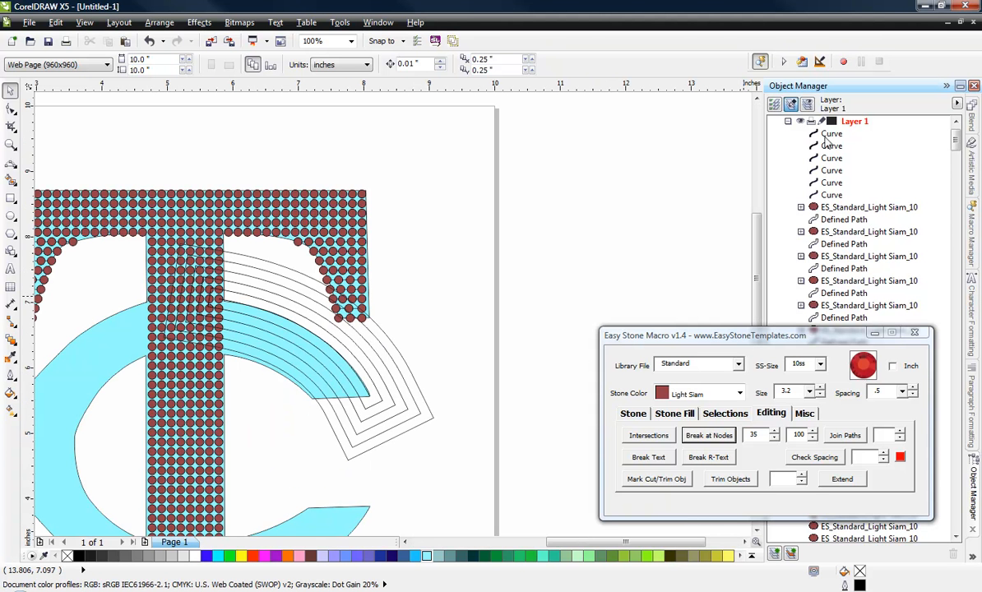
left_click(825, 137)
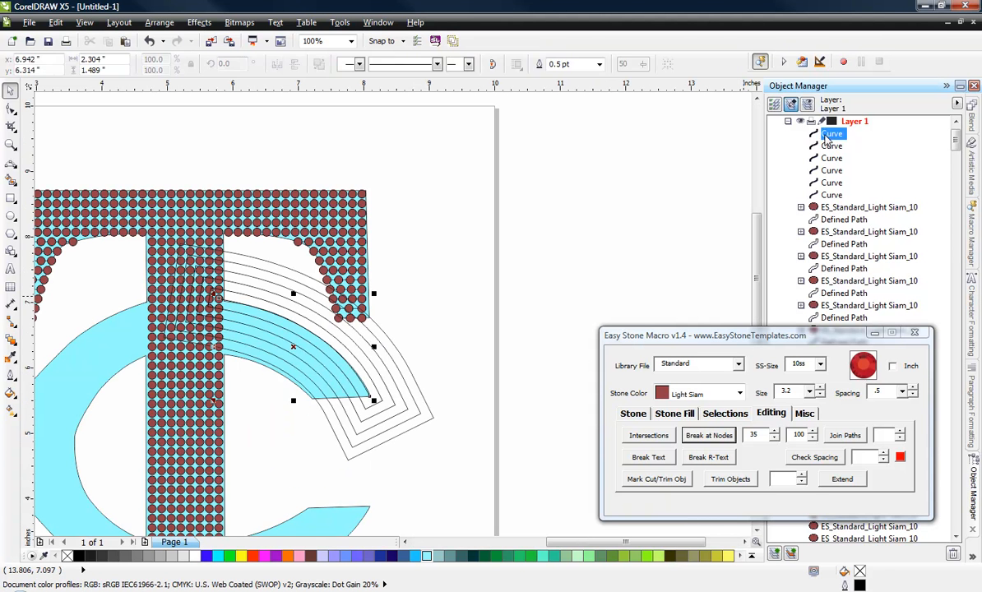
left_click(829, 196, "shift")
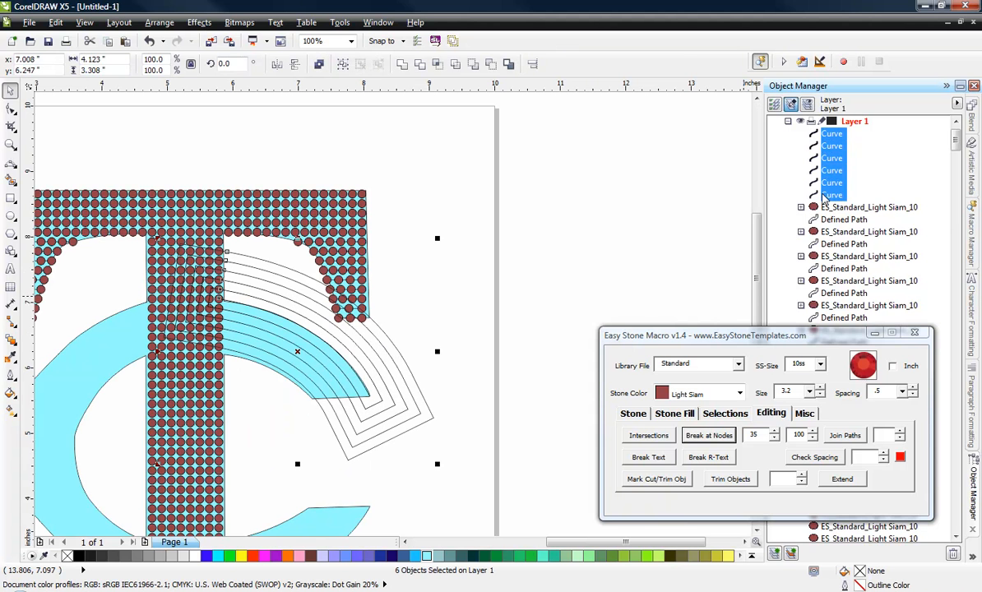
left_click(710, 436)
left_click(515, 336)
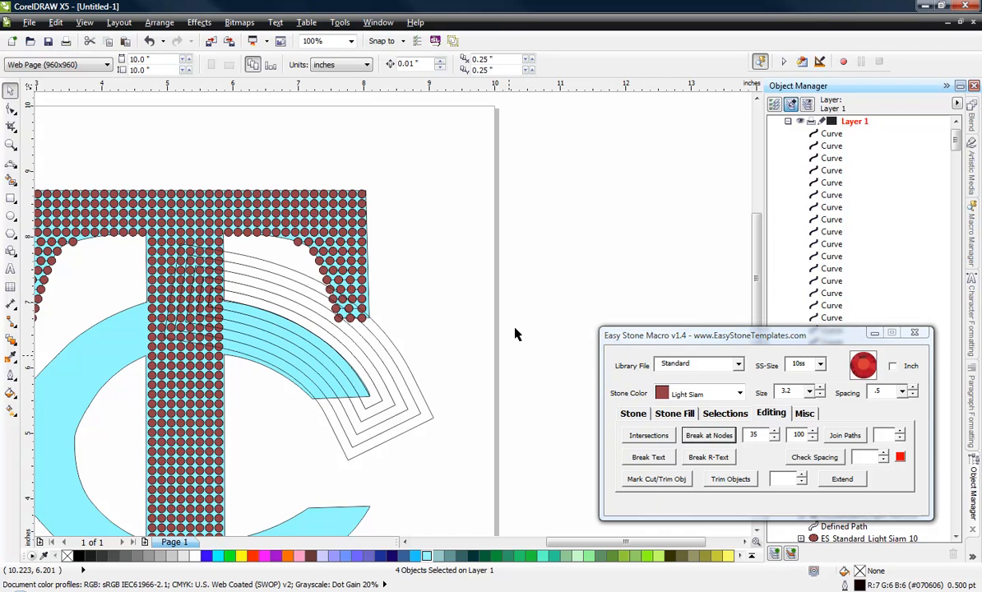
Step: Delete the five contour end lines beyond the C's upper tip, plus the innermost contour's end line inside the T's stem
left_click(831, 134)
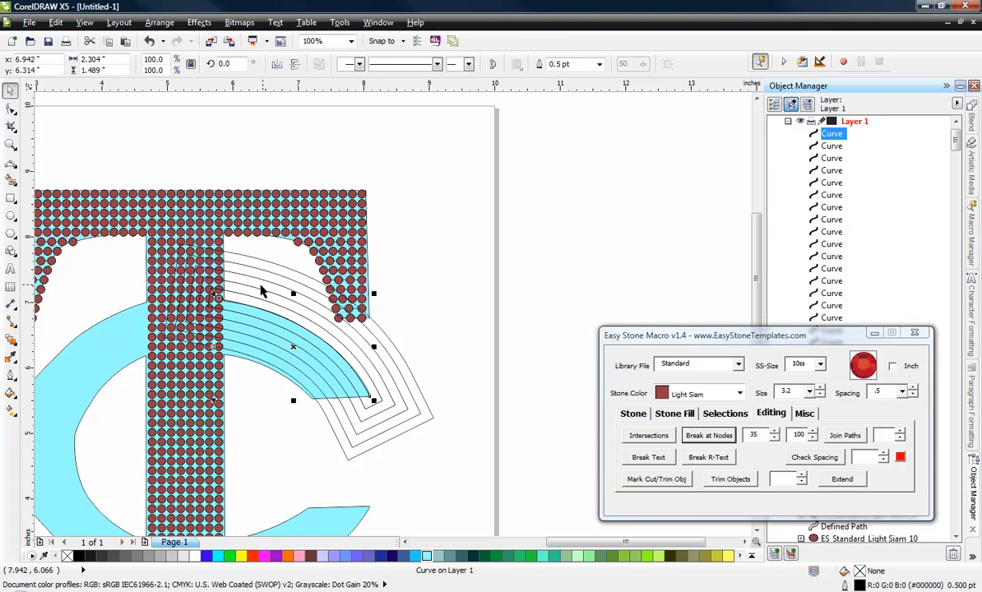
left_click(827, 146)
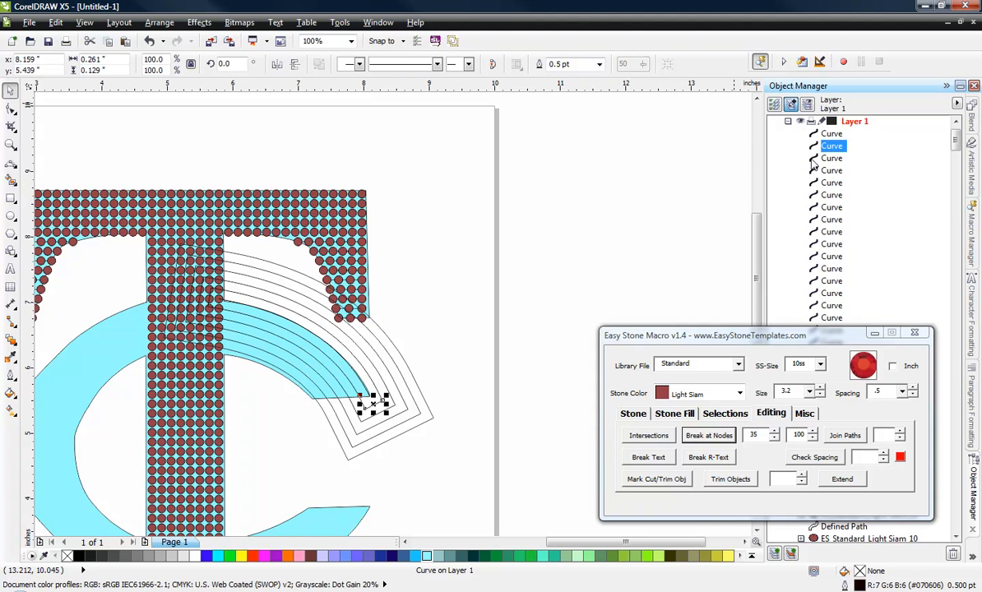
key("Delete")
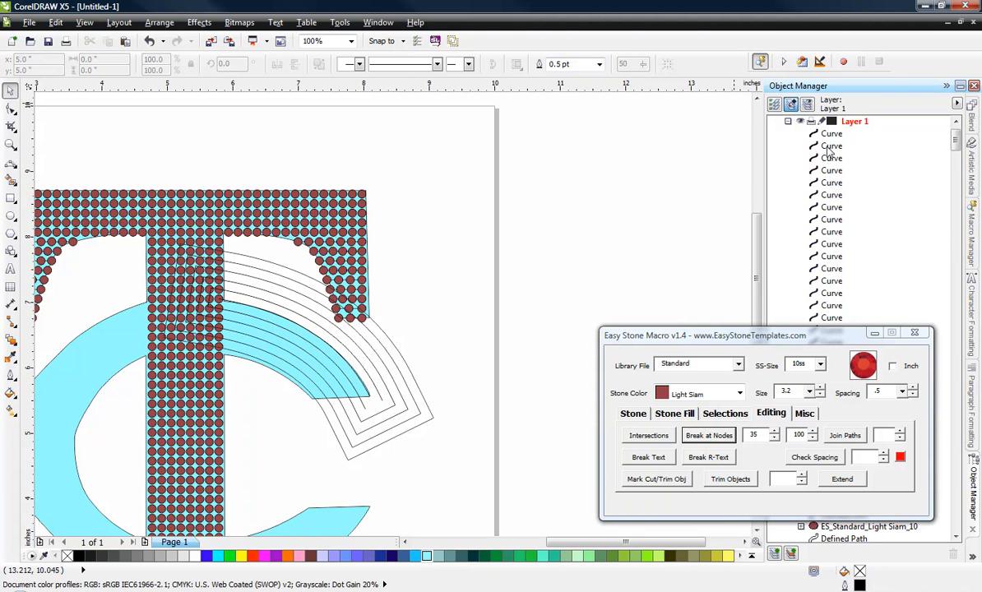
left_click(828, 150)
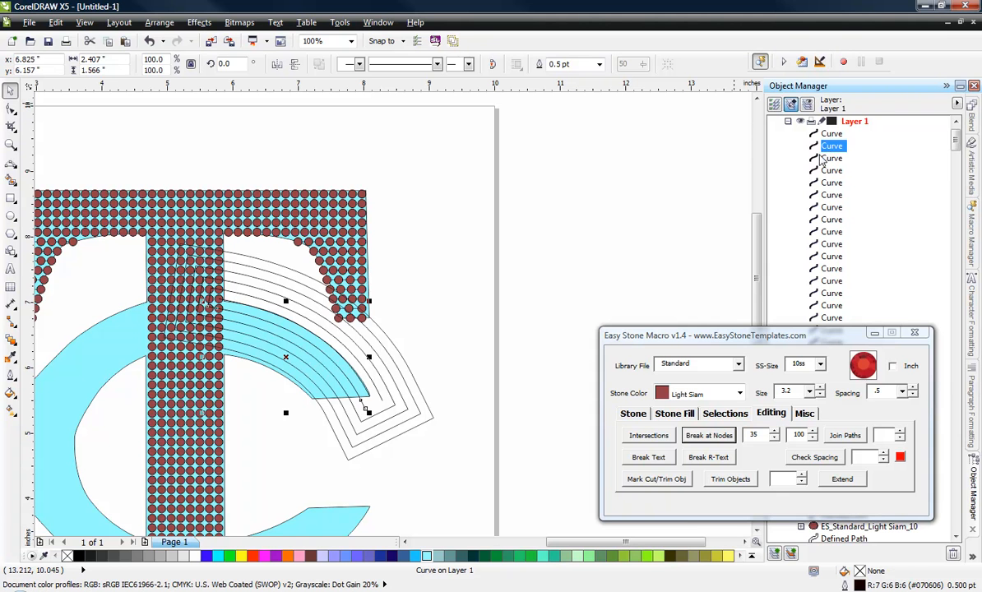
left_click(828, 159)
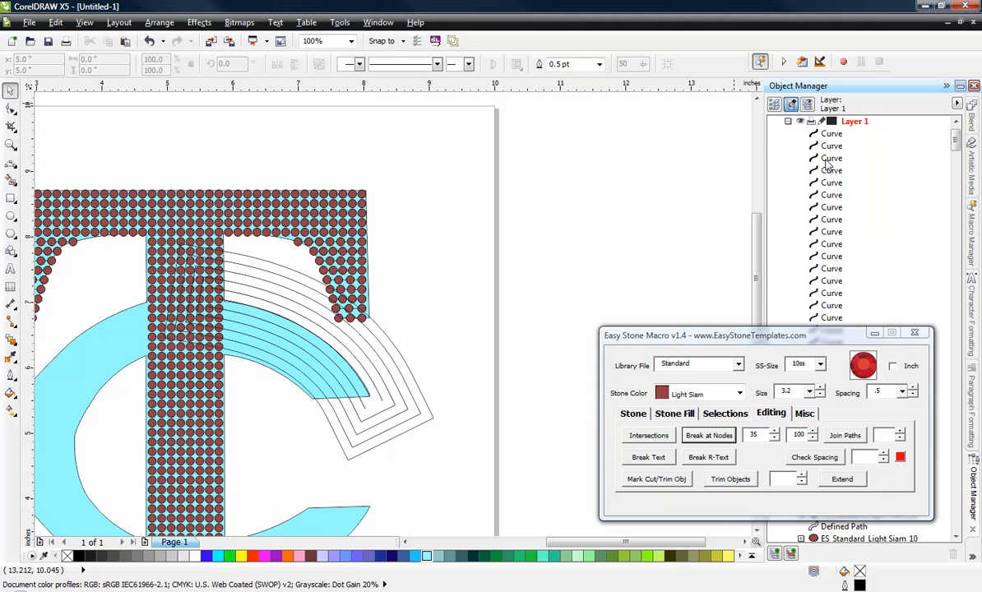
left_click_drag(318, 475, 465, 390)
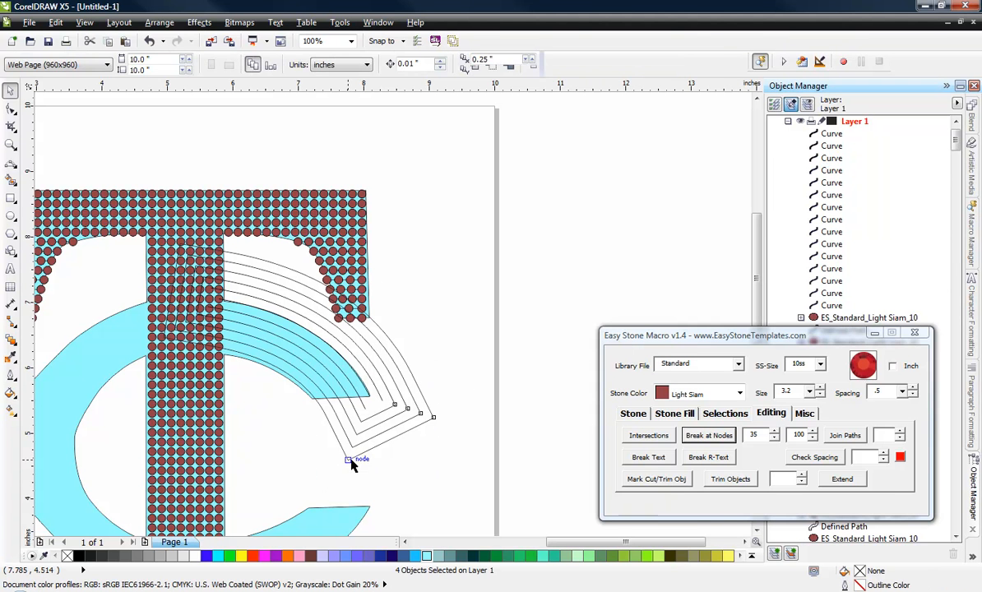
key("Delete")
Step: Delete the five contour arcs lying outside the C's upper arm
left_click(386, 398)
key("Delete")
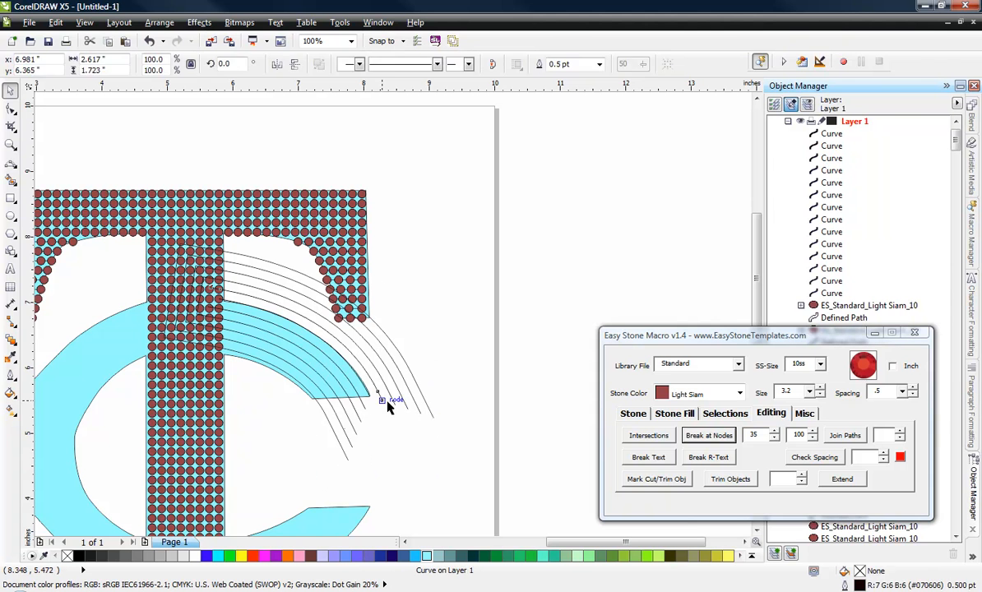
left_click(395, 403)
key("Delete")
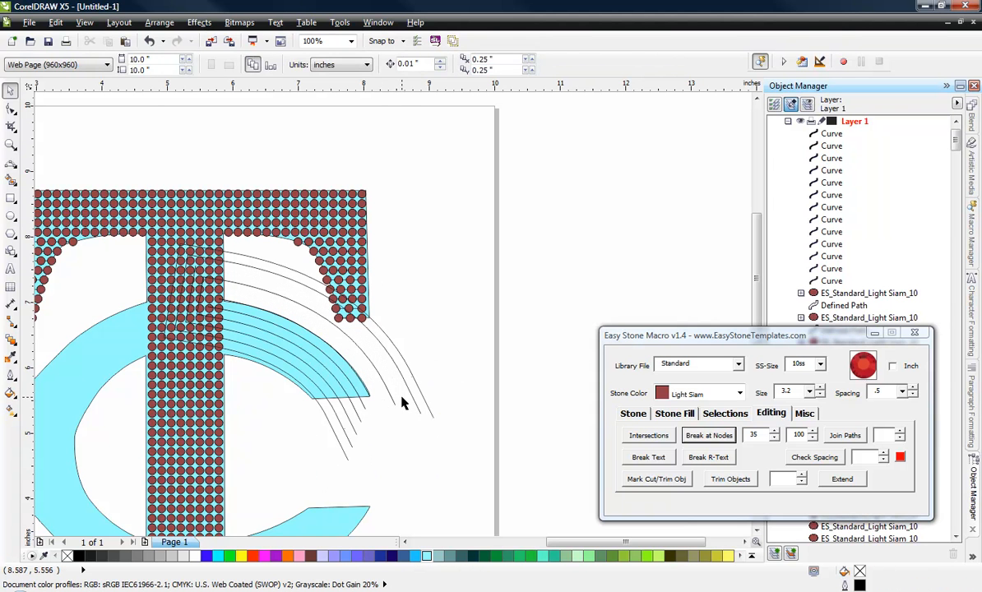
left_click(392, 403)
key("Delete")
left_click(409, 401)
left_click(412, 394)
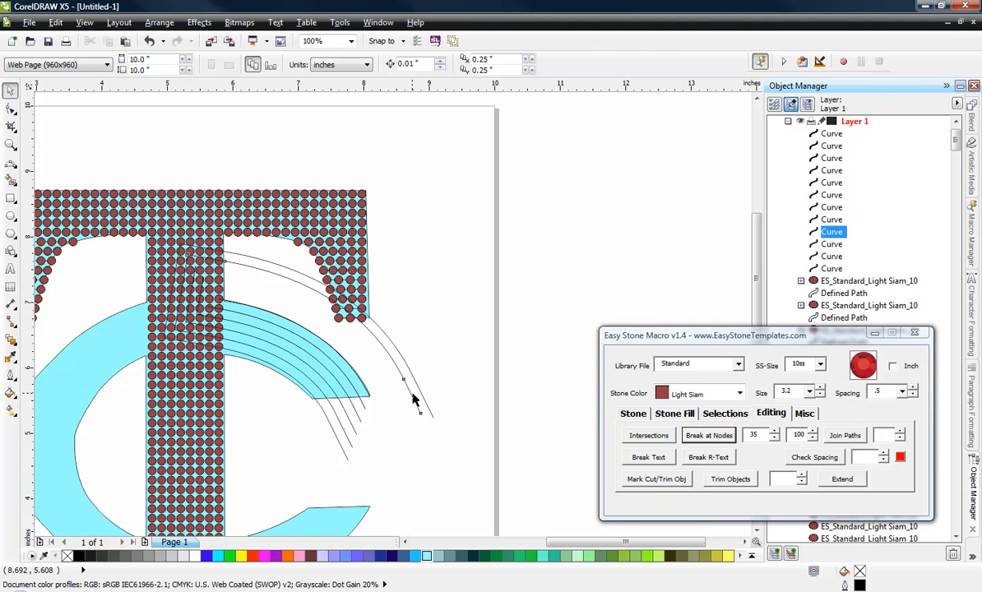
key("Delete")
left_click(421, 391)
key("Delete")
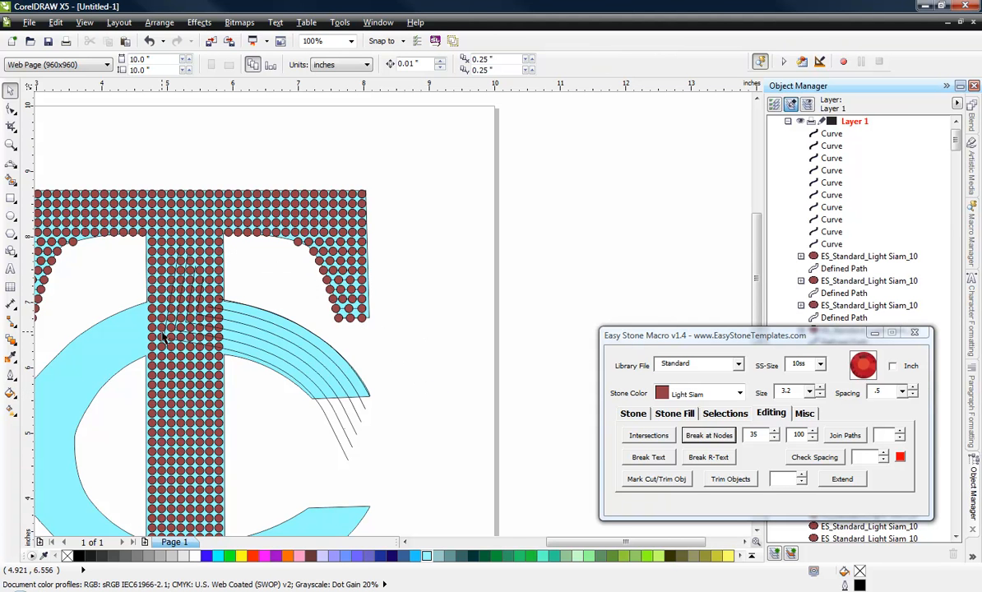
Step: Delete the four remaining contour end lines inside the T's stem, keeping the six long arcs
scroll(163, 336, "up", 1)
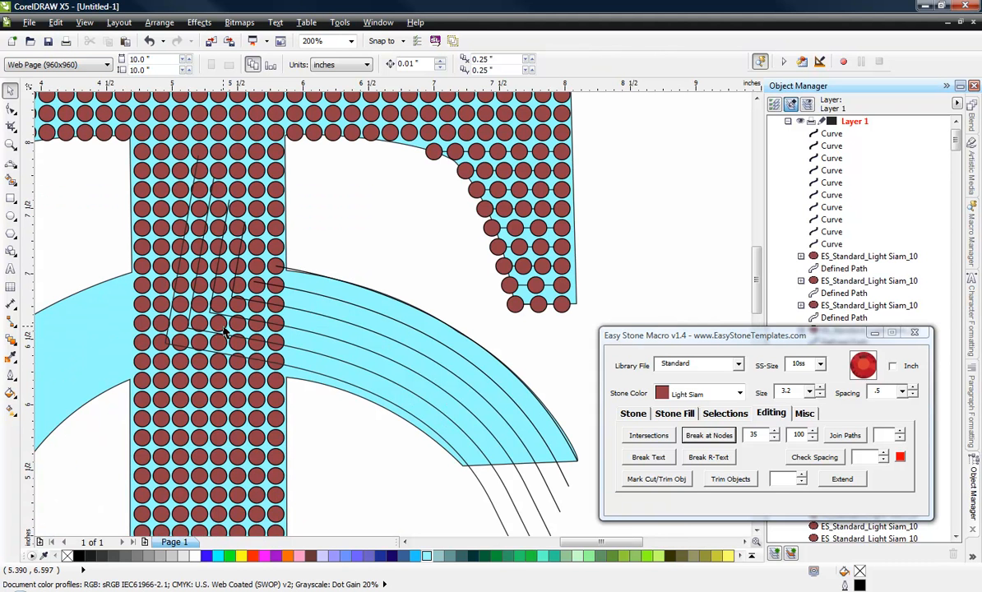
left_click(835, 246)
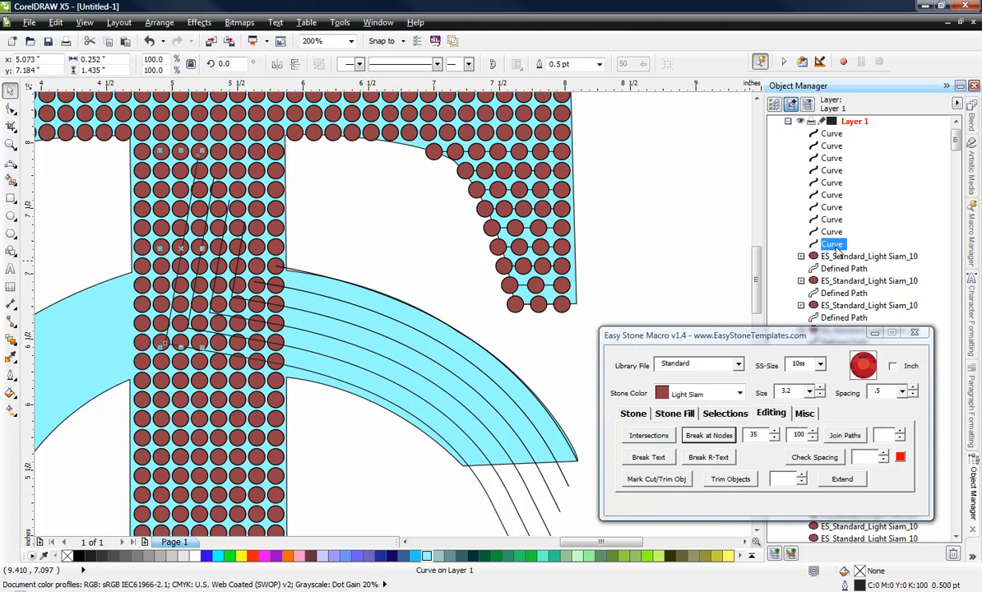
key("Delete")
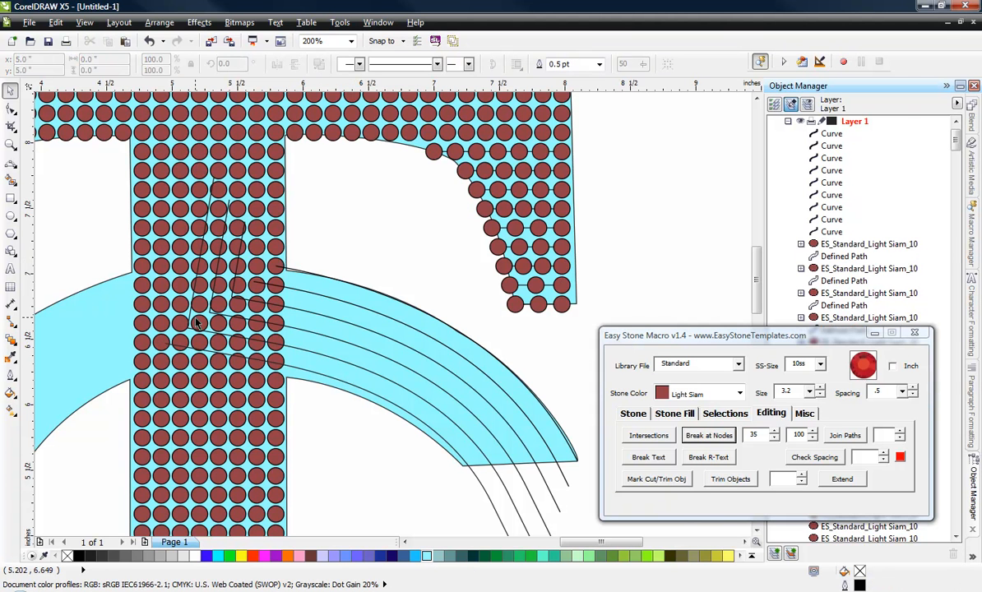
left_click(825, 234)
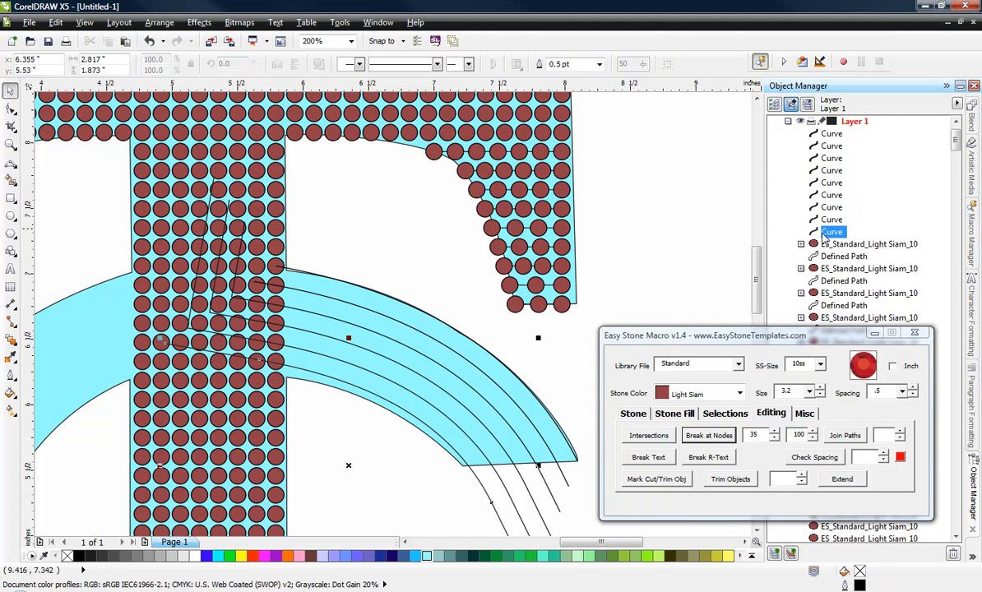
left_click(831, 221)
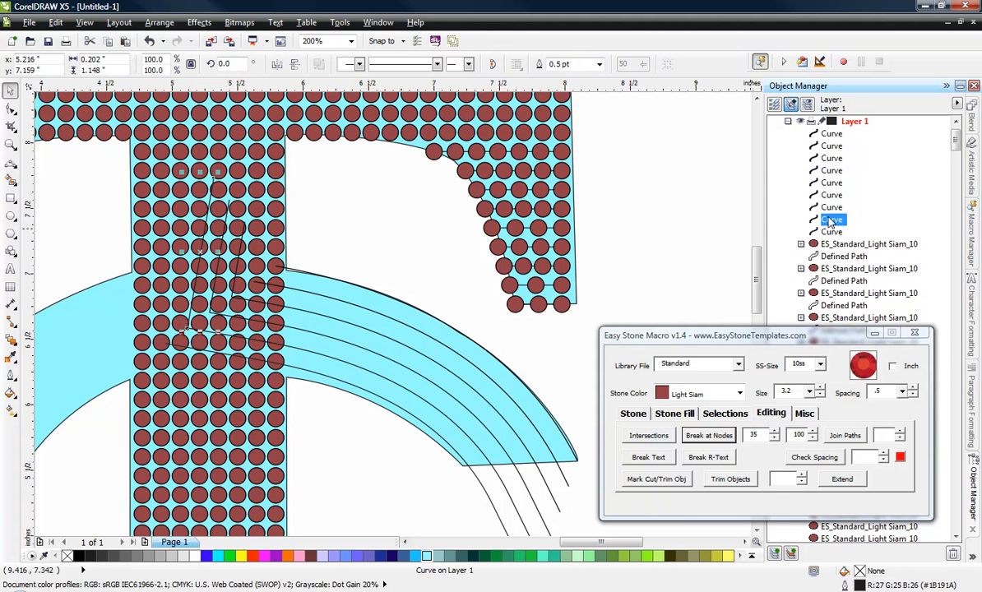
key("Delete")
left_click(832, 207)
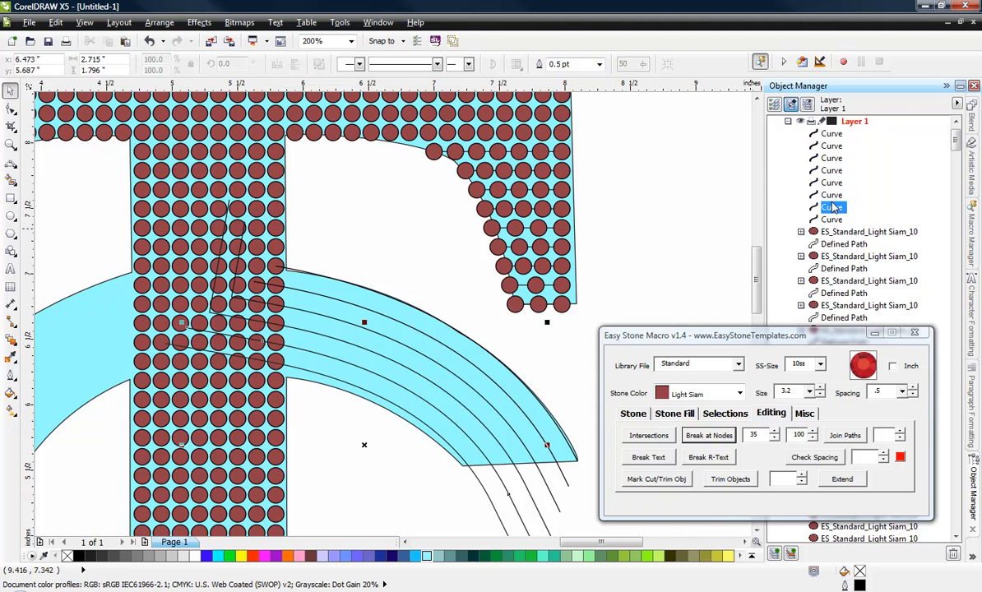
left_click(832, 196)
key("Delete")
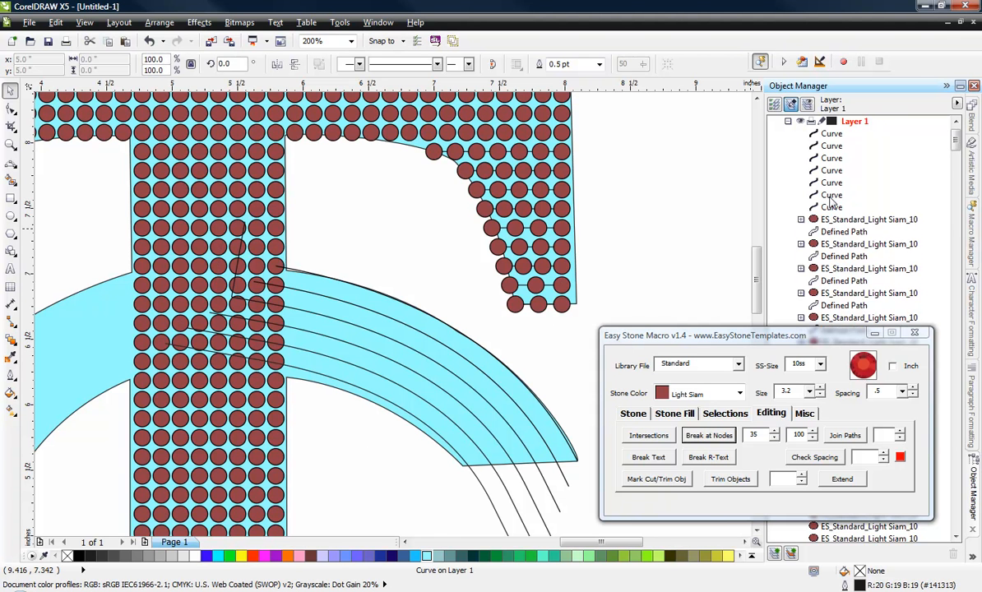
left_click(831, 170)
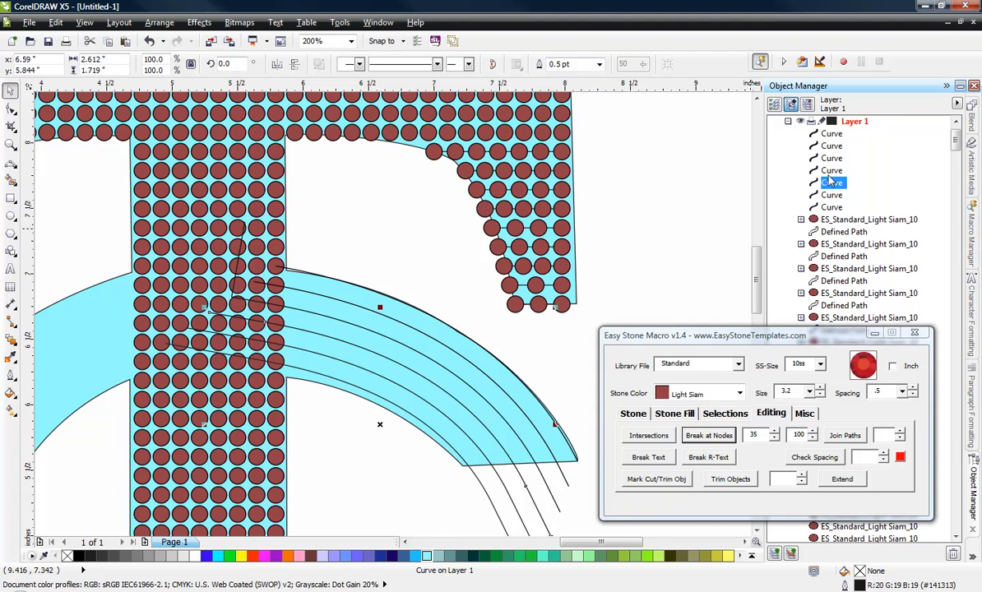
key("Delete")
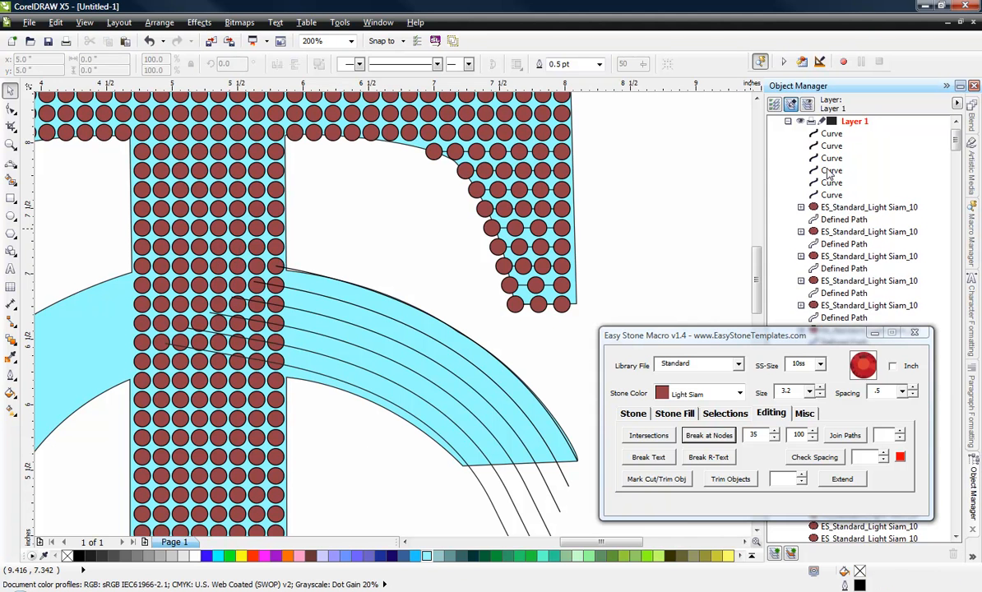
left_click(440, 269)
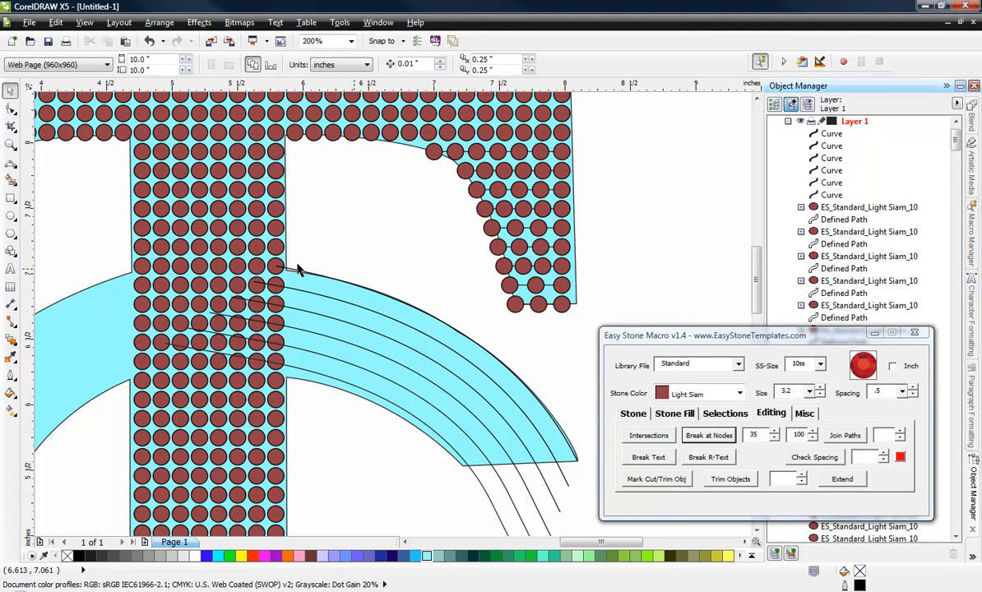
Step: Group the six arc curves that follow the C's upper arm
scroll(208, 328, "down", 2)
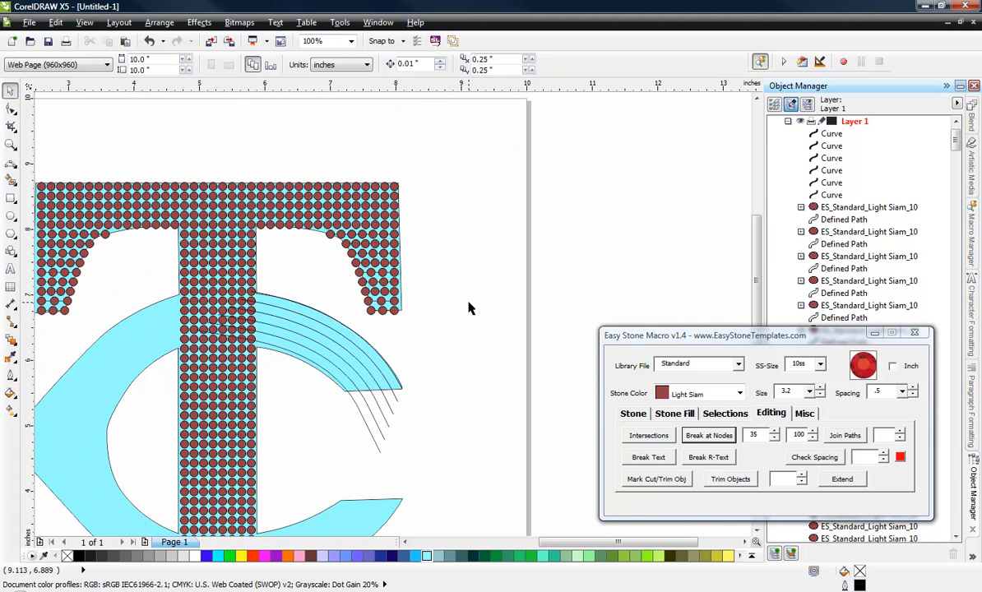
left_click(831, 134)
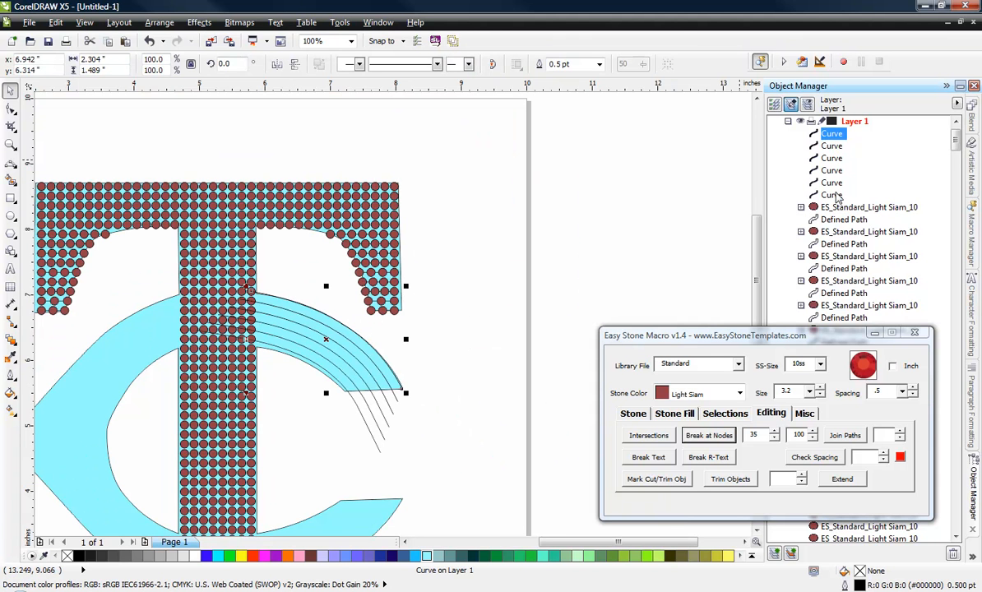
left_click(833, 195, "shift")
right_click(832, 195)
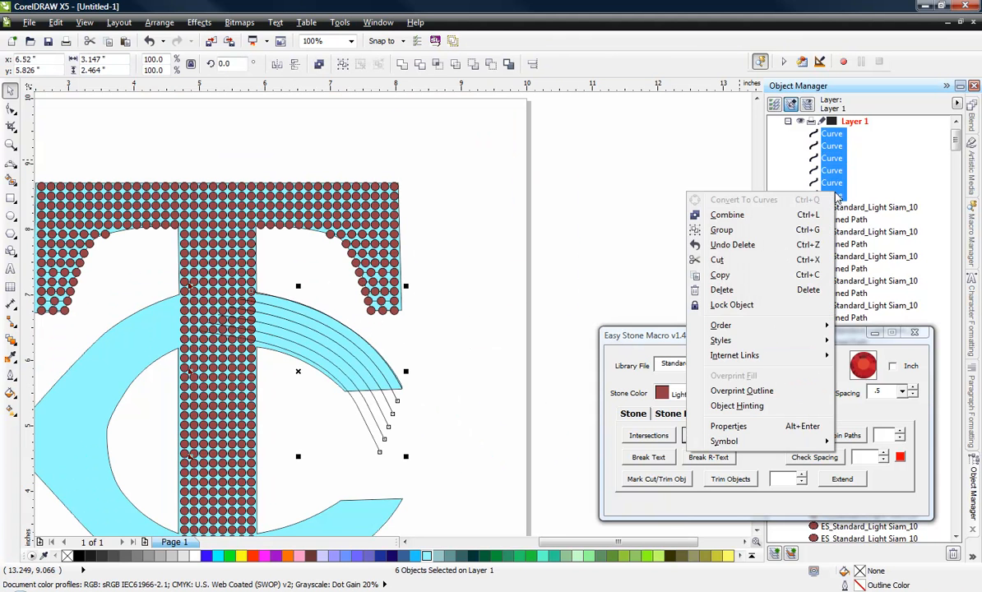
left_click(748, 228)
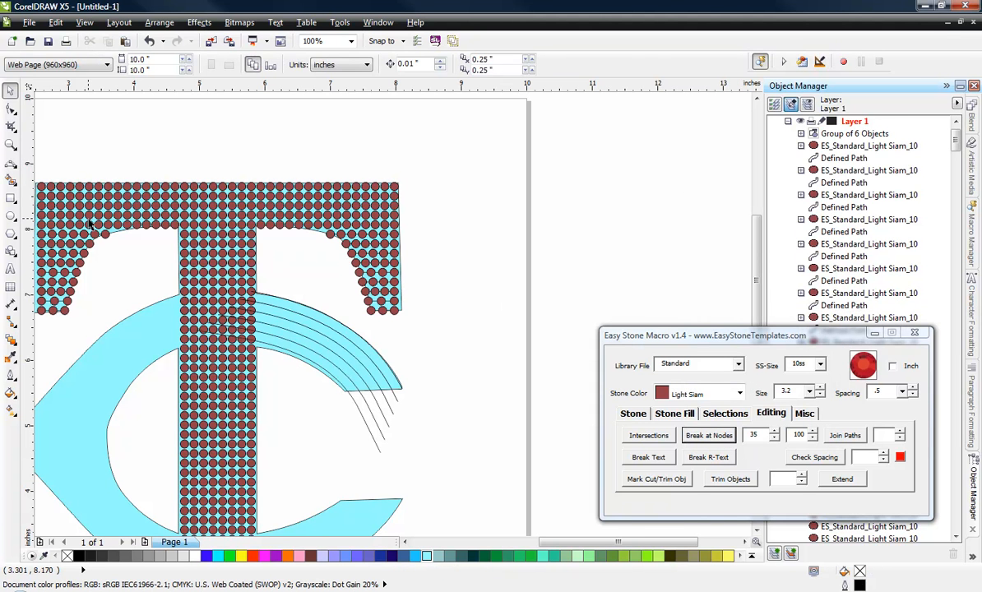
Step: Draw a rectangle about 0.96 by 1.22 inches over the arc ends in the T's stem, with its right edge through the last stone column
left_click(12, 197)
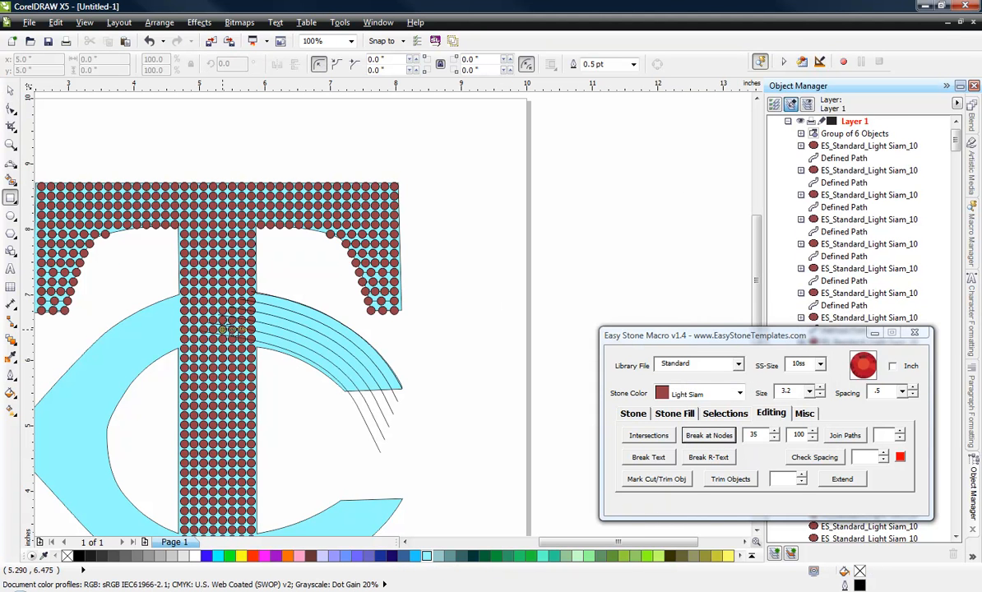
scroll(236, 317, "up", 3)
left_click_drag(324, 179, 69, 500)
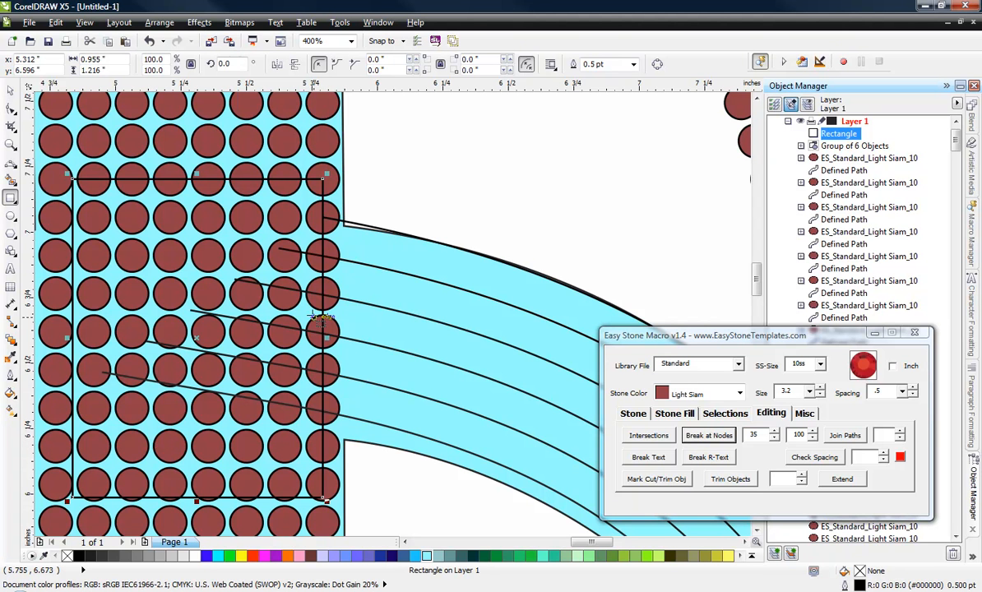
Step: Trim the grouped arcs with the rectangle in the T's stem, without leaving the original source object
left_click(973, 561)
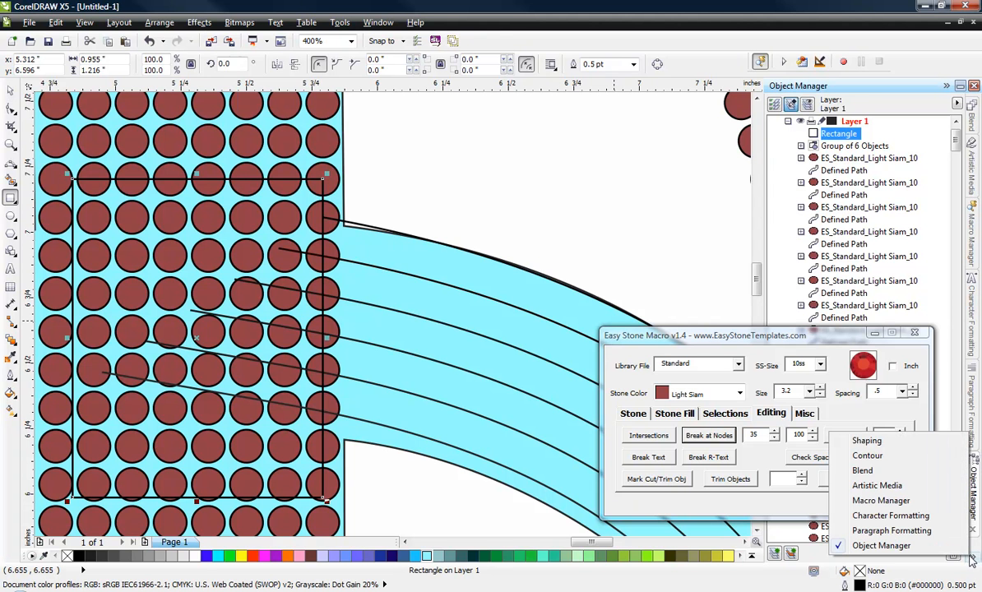
left_click(867, 442)
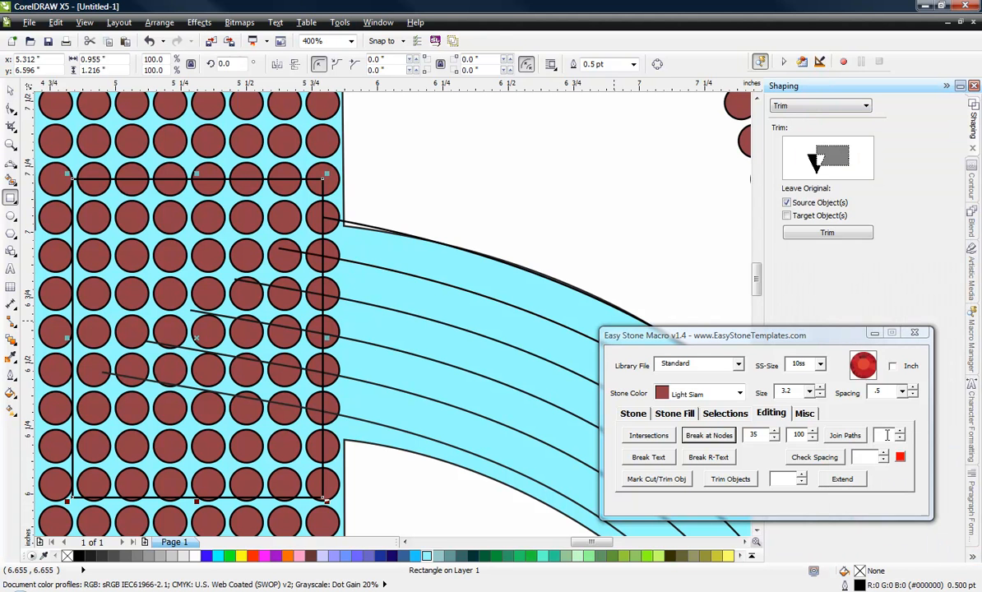
left_click(797, 206)
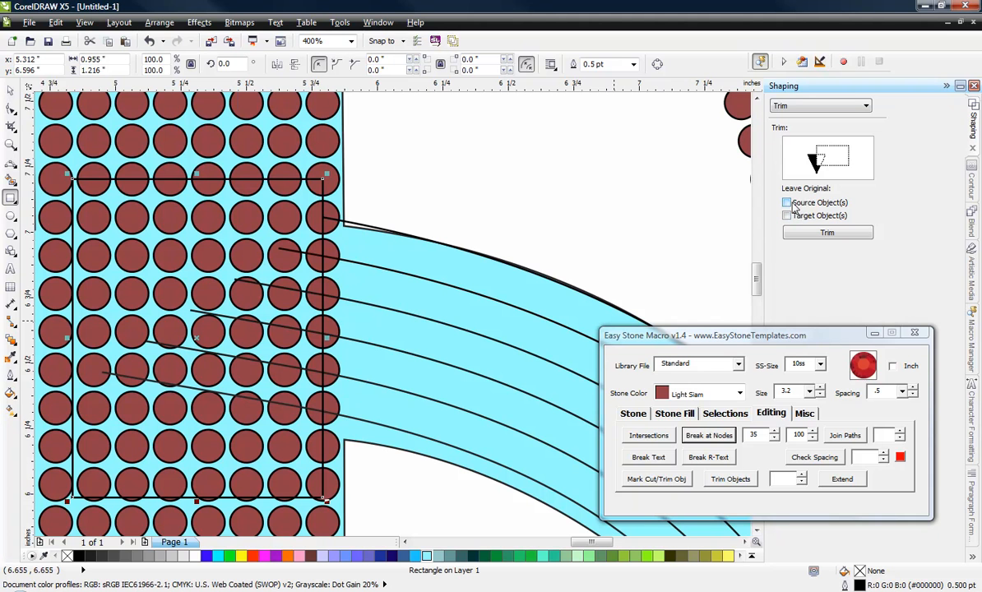
left_click(831, 234)
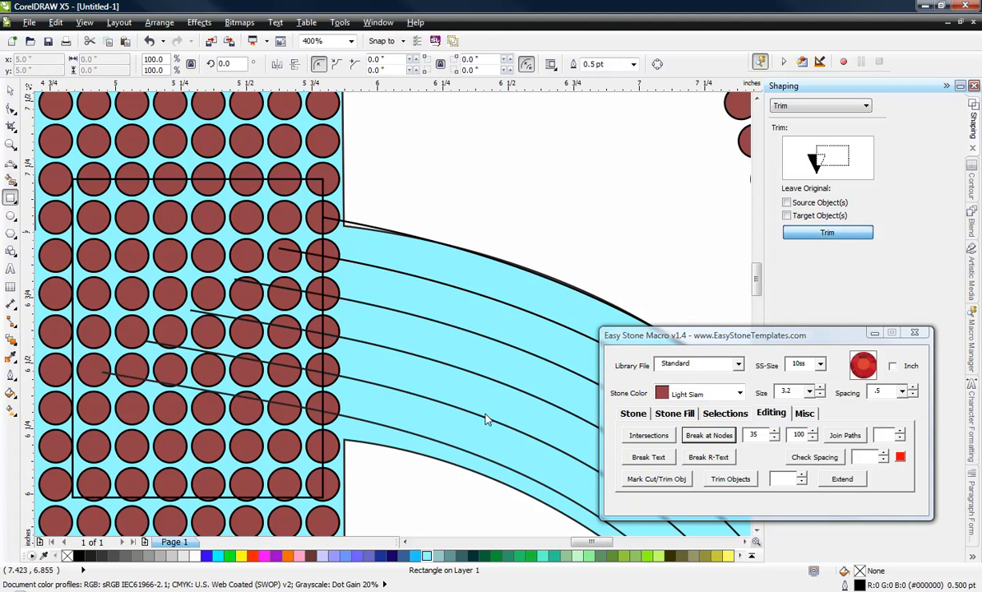
left_click(414, 437)
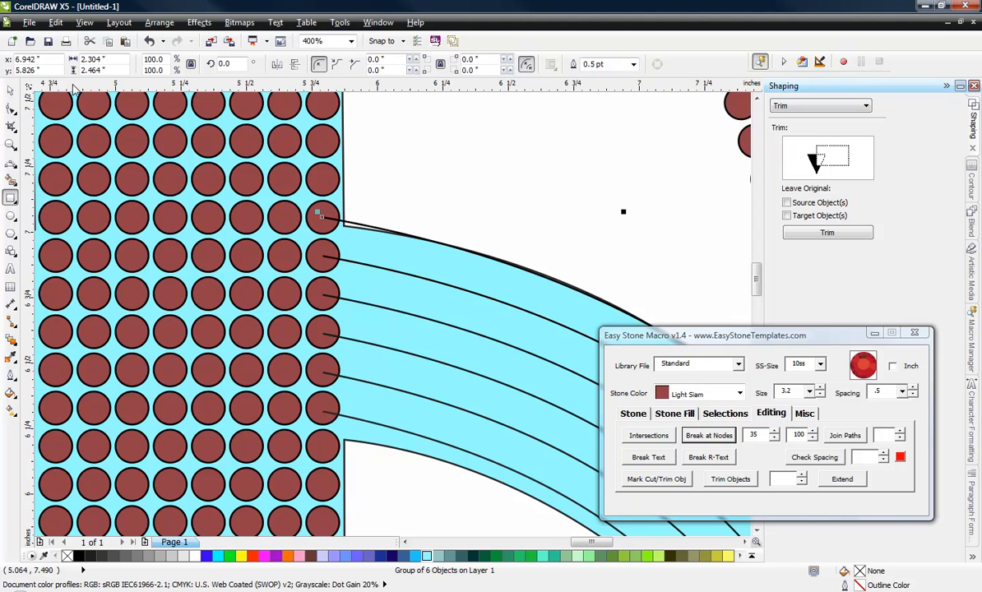
left_click(10, 90)
left_click(403, 197)
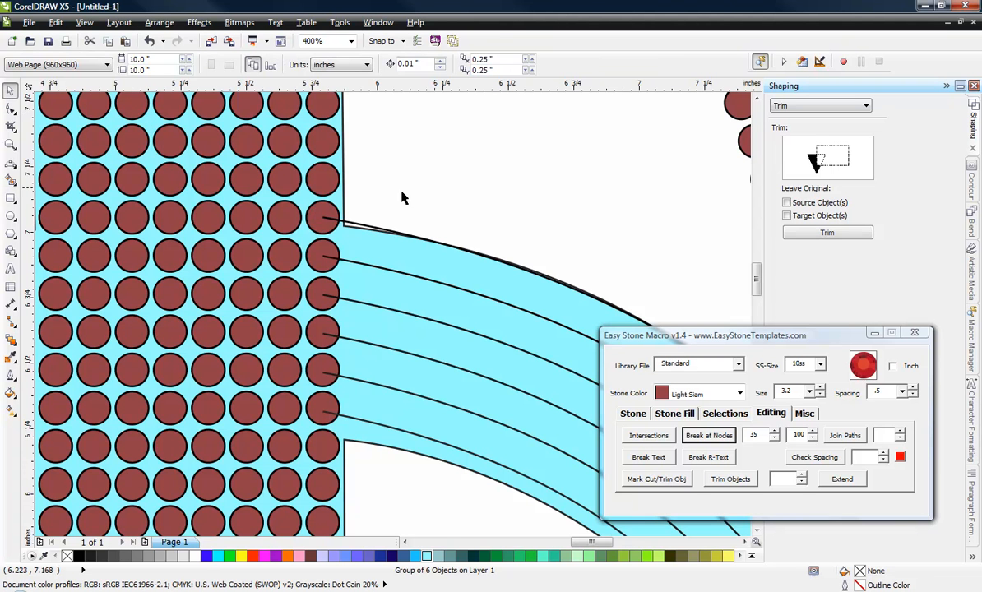
Step: Draw a rectangle about 1.72 by 1.12 inches over the arc ends just below the tip of the C's upper arm
scroll(403, 197, "down", 3)
scroll(436, 243, "up", 1)
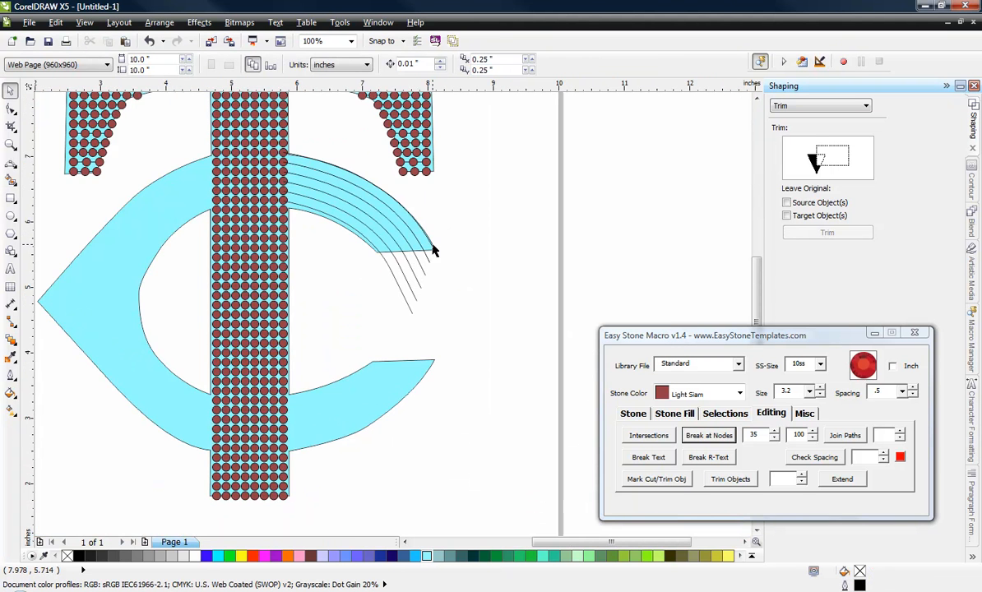
scroll(436, 251, "up", 1)
left_click(9, 197)
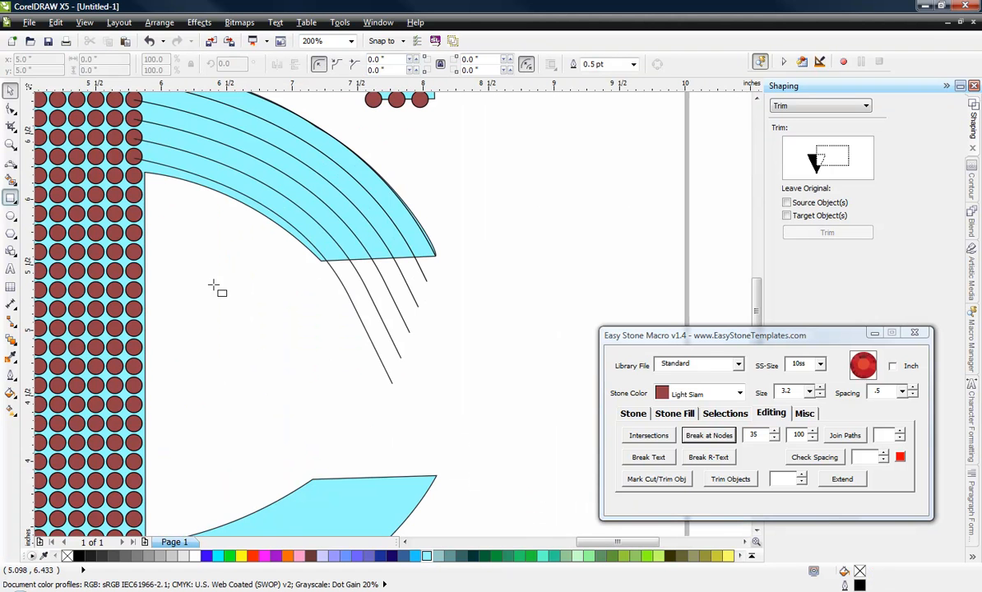
left_click_drag(295, 268, 520, 415)
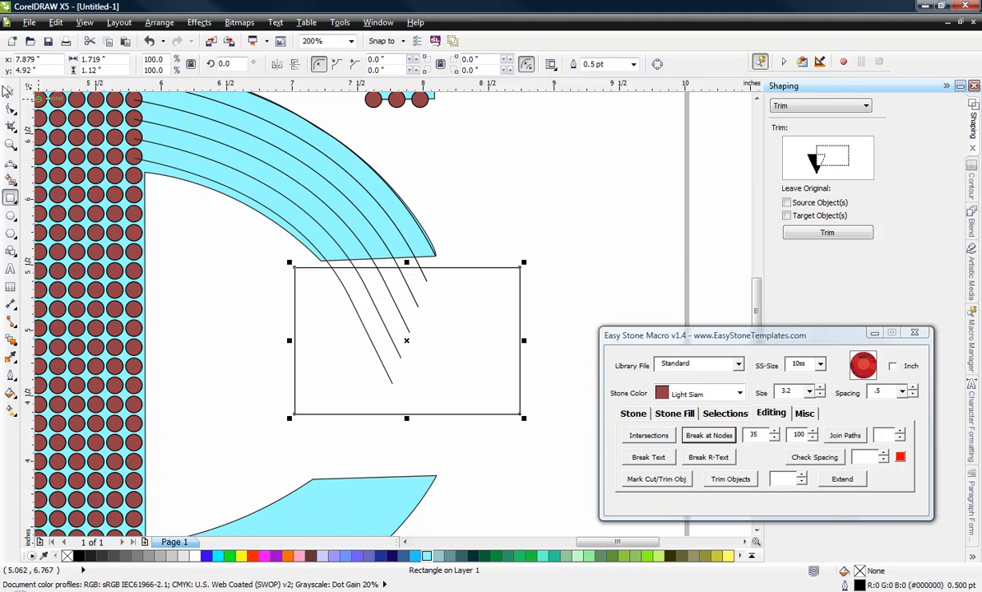
Step: Rotate the rectangle 3.5 degrees and move it so its upper edge lies along the end edge of the C's upper arm
left_click(10, 89)
left_click(411, 344)
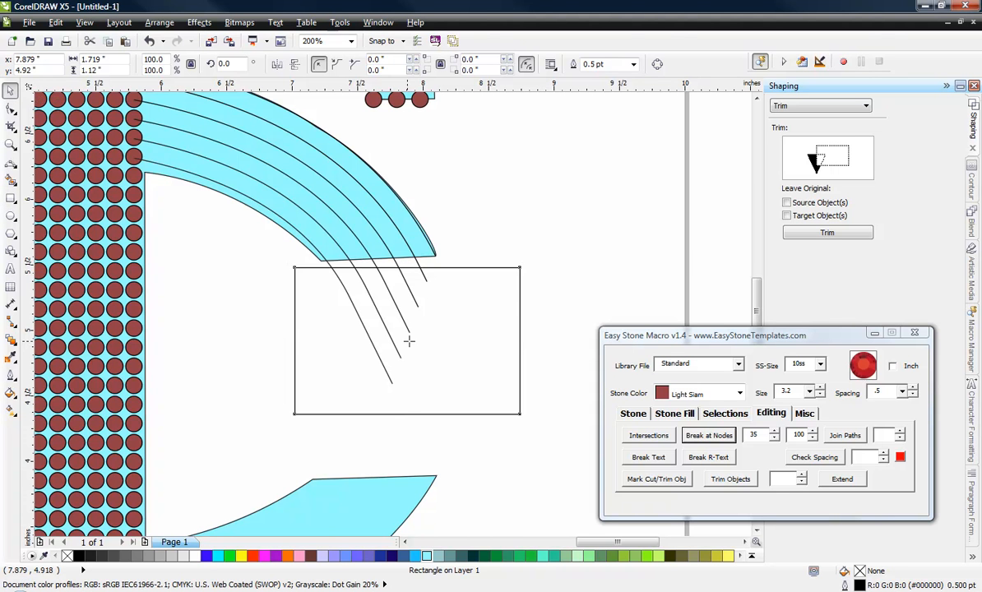
left_click_drag(528, 264, 561, 228)
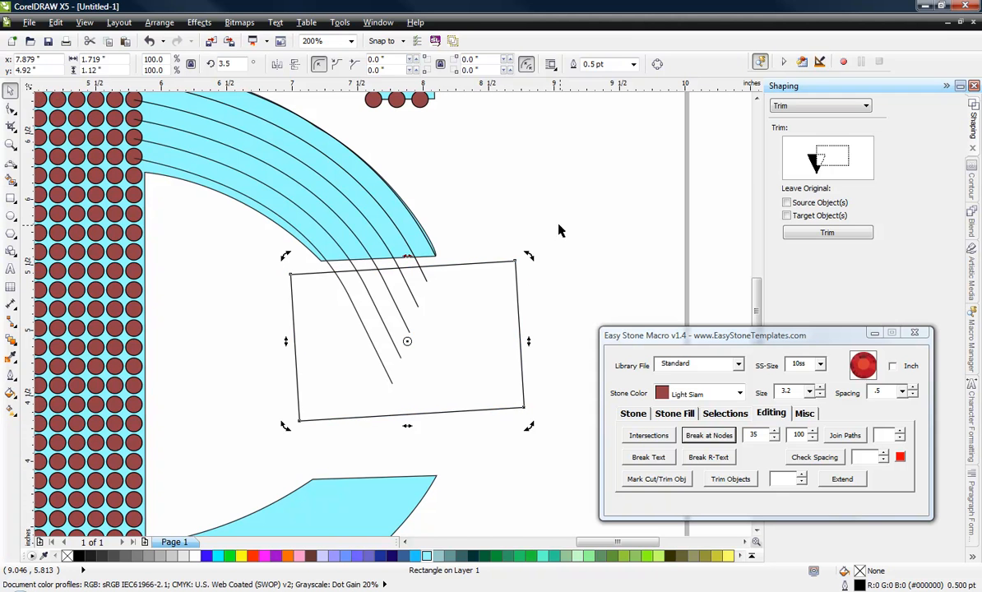
left_click(485, 228)
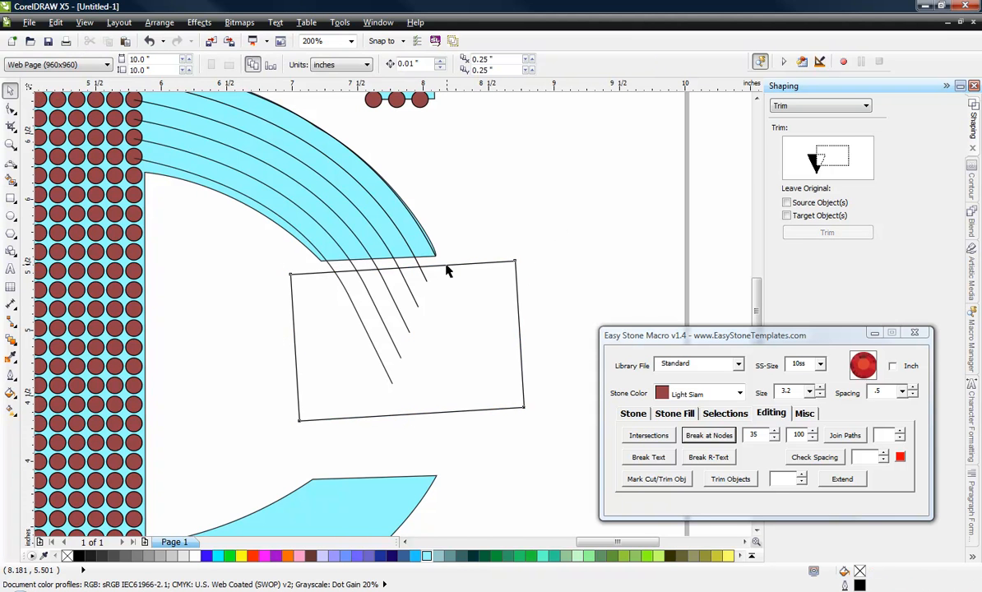
left_click(445, 264)
left_click_drag(446, 264, 433, 255)
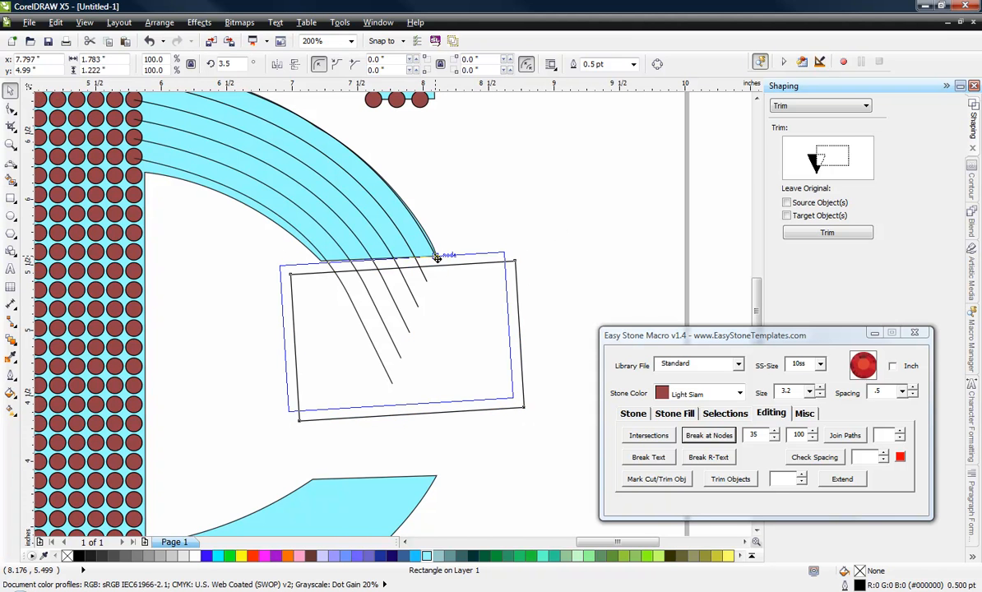
left_click(522, 198)
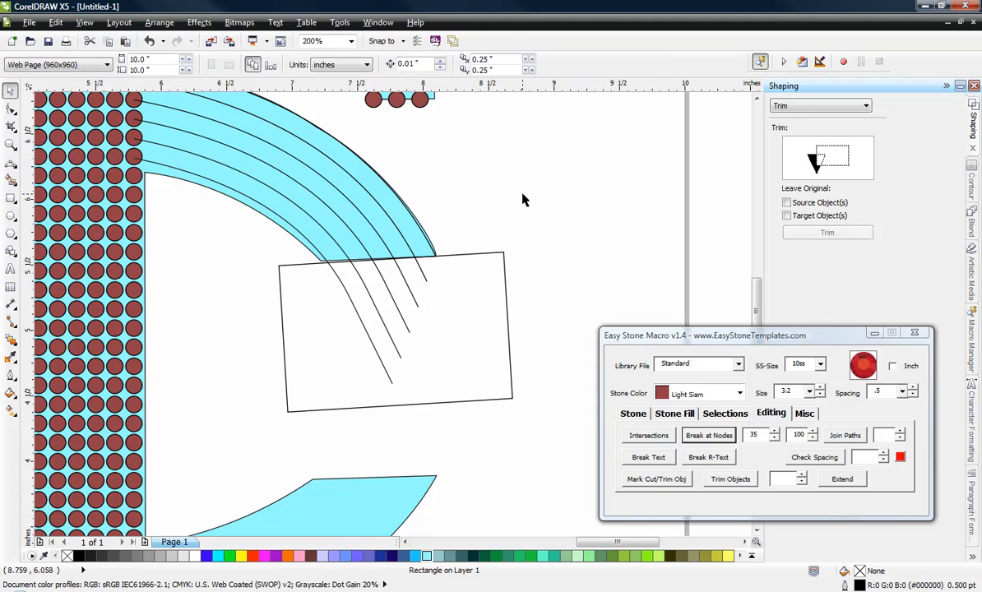
Step: Trim the grouped arcs with the rotated rectangle at the end of the C's upper arm
double_click(505, 284)
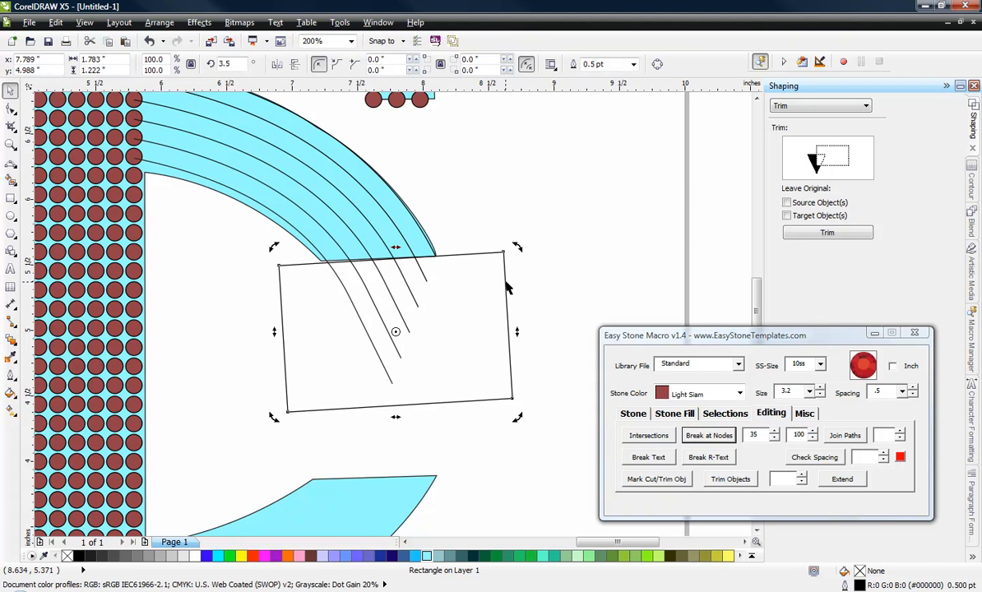
left_click(811, 236)
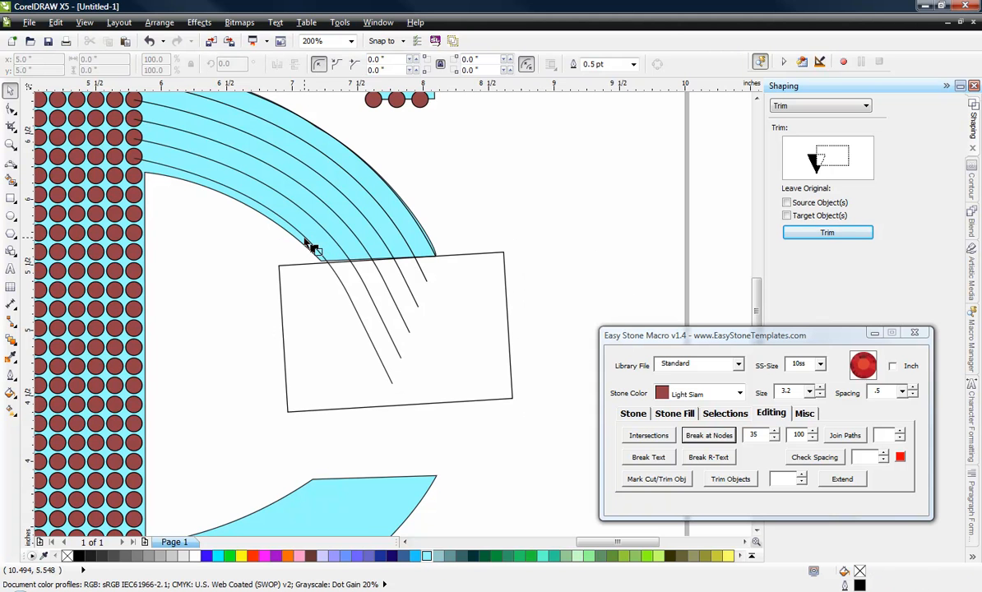
left_click(308, 242)
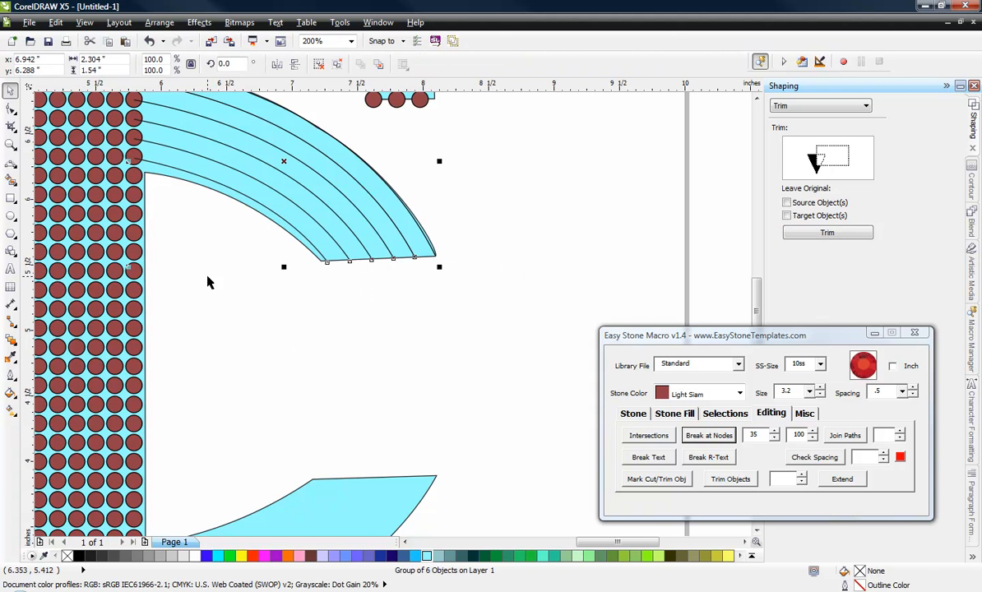
left_click(246, 281)
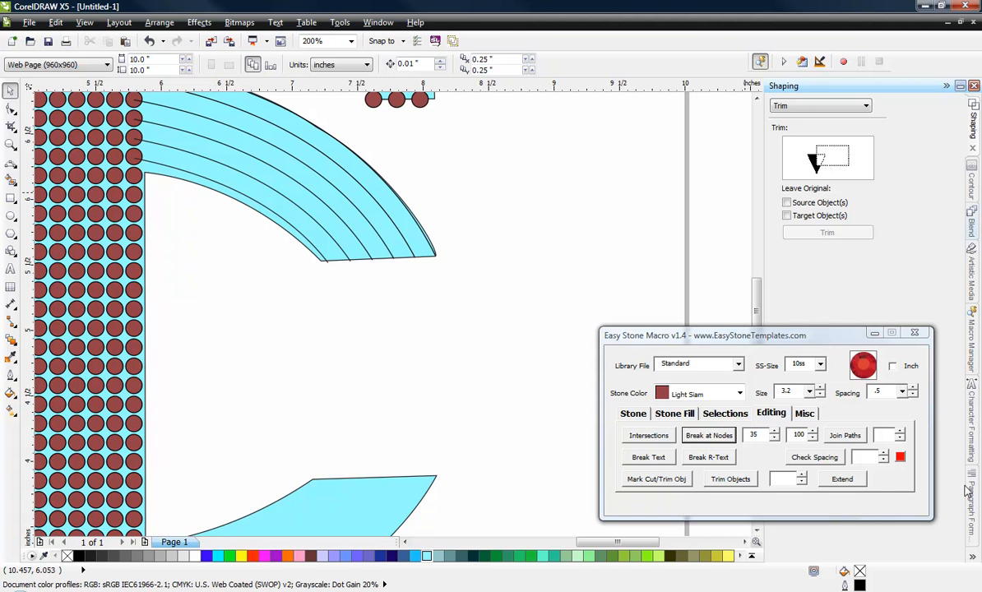
Step: Select the group of six trimmed arcs in the Object Manager and ungroup it into separate curves
left_click(973, 560)
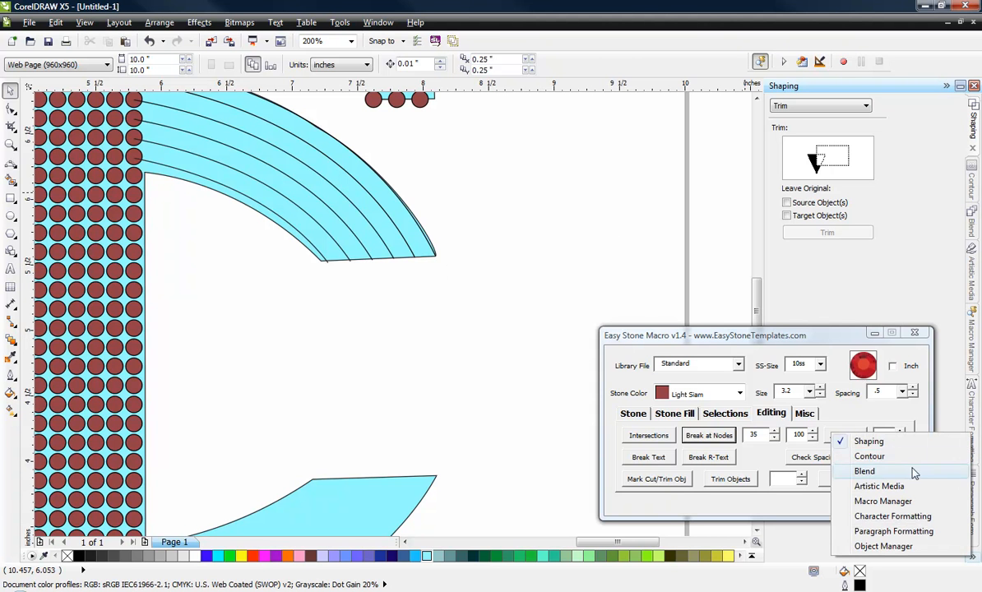
left_click(920, 552)
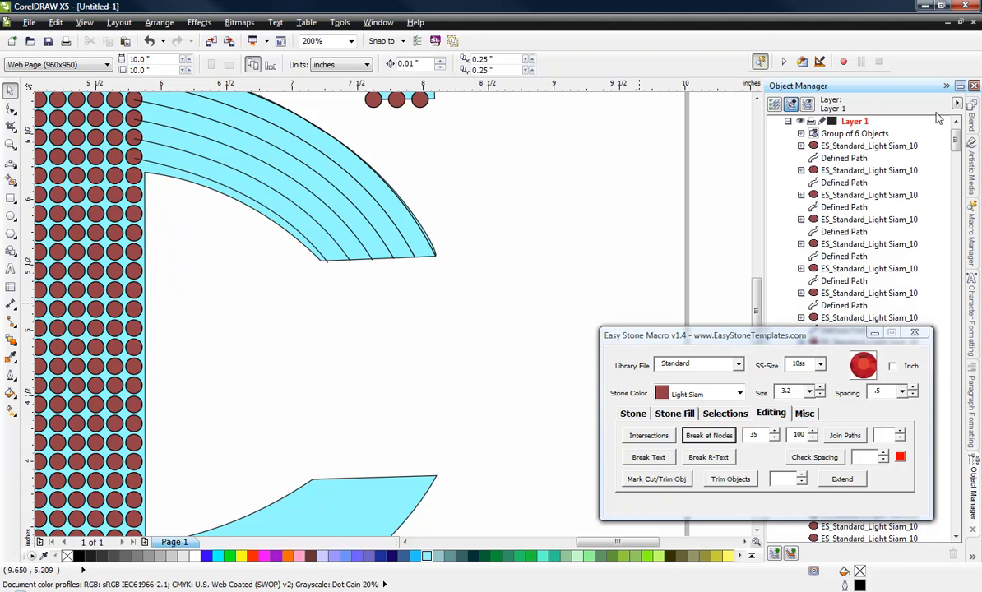
left_click(852, 138)
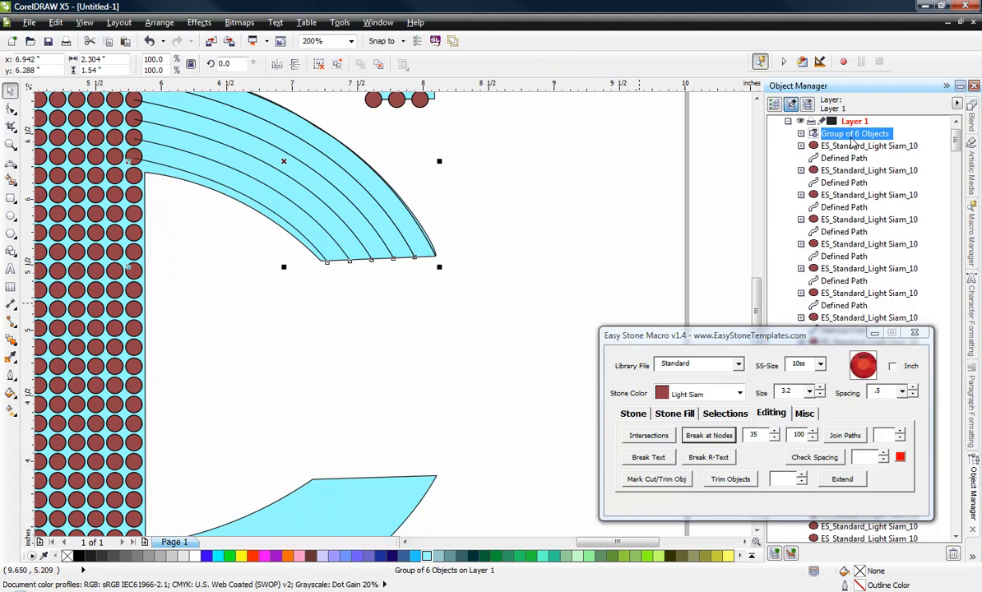
right_click(847, 138)
left_click(732, 154)
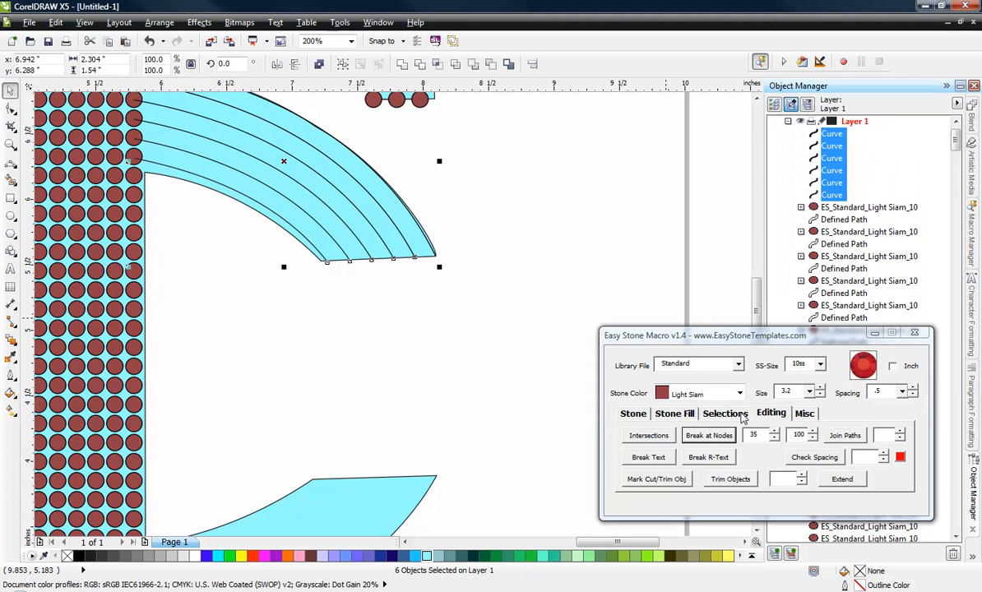
Step: Set the stone color to Crystal and add 10ss stones along the six arcs in the C's upper arm
left_click(694, 393)
scroll(743, 489, "up", 5)
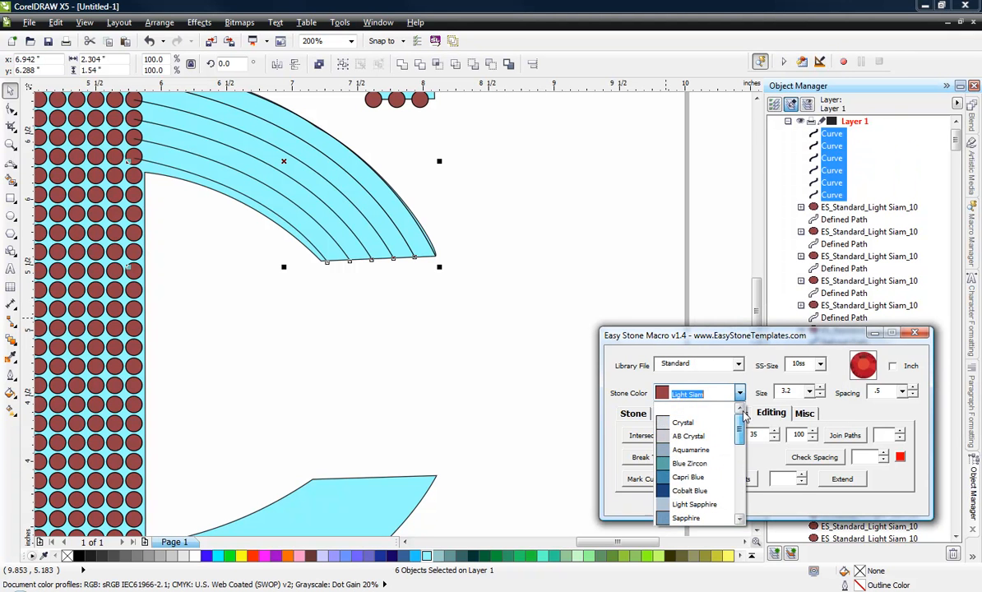
left_click(691, 410)
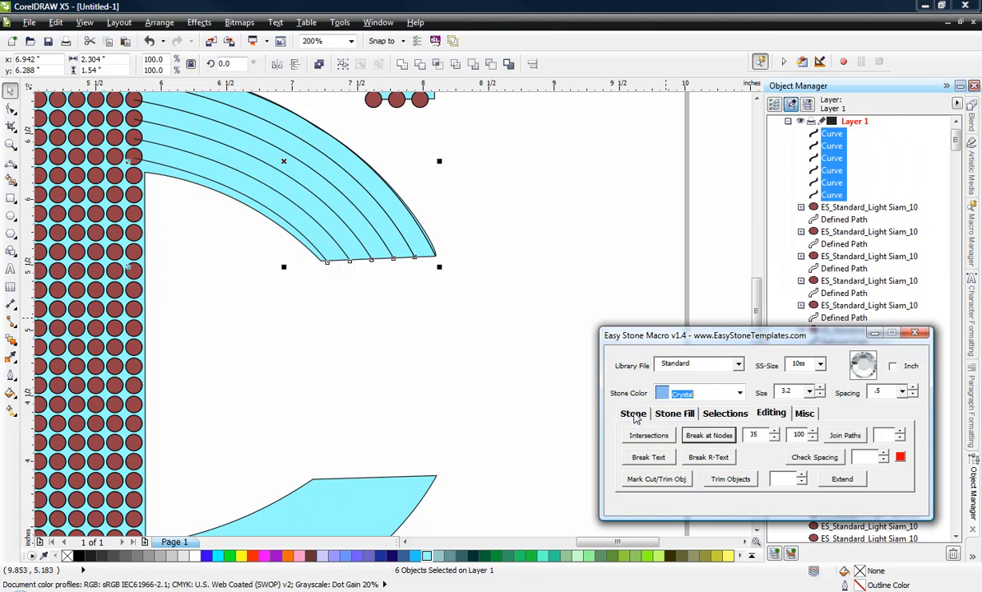
left_click(633, 414)
left_click(713, 438)
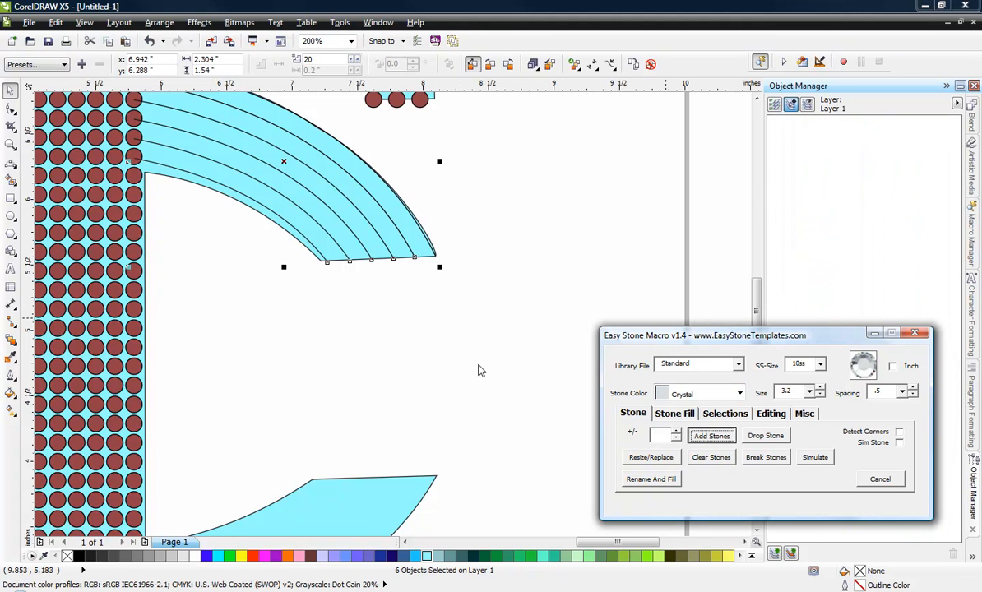
scroll(462, 364, "down", 3)
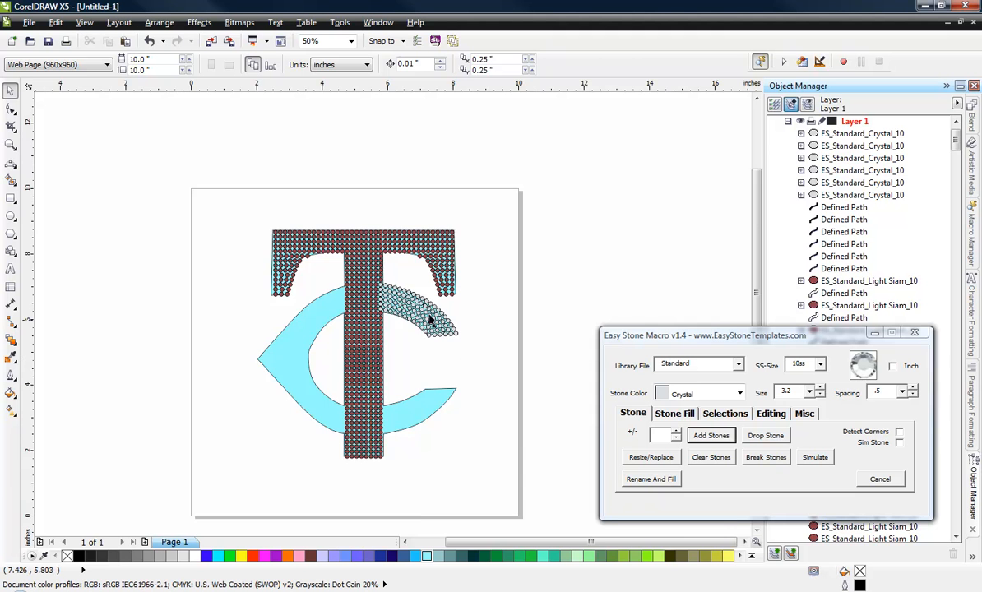
scroll(430, 313, "up", 2)
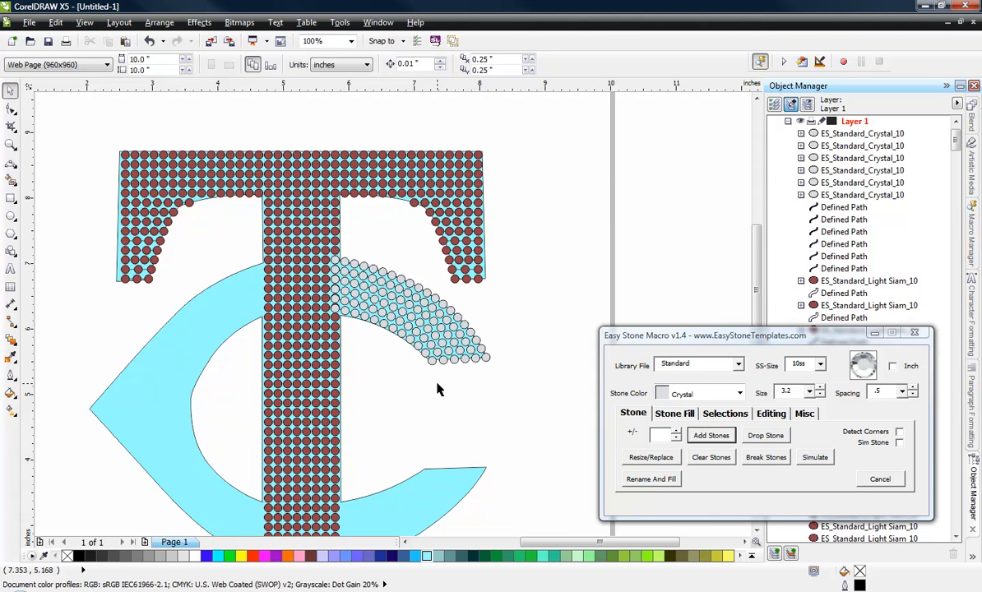
scroll(437, 390, "up", 1)
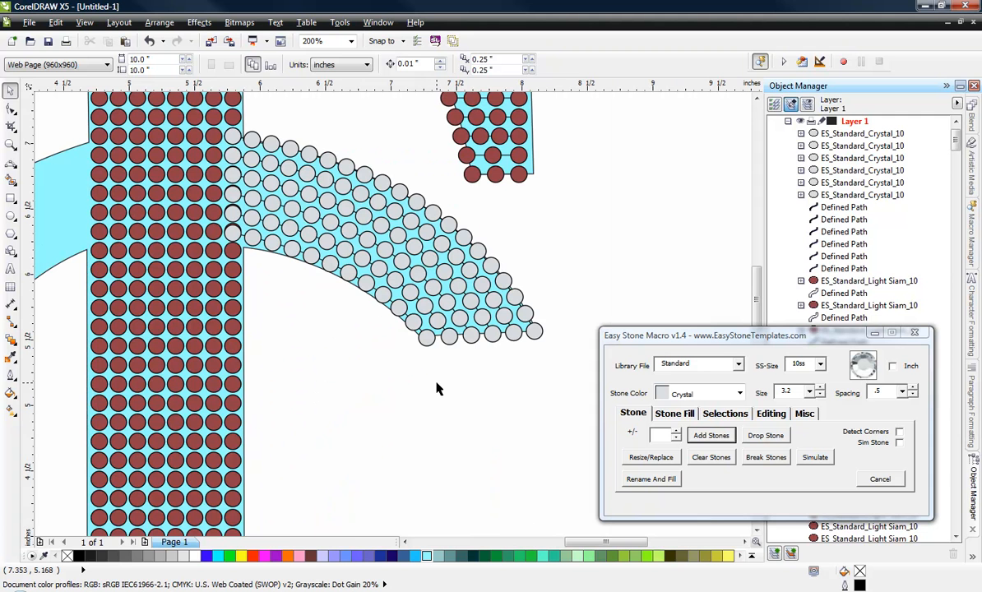
Step: Select all the Crystal stone rows with their defined paths and place a copy below the C's upper arm
left_click(844, 135)
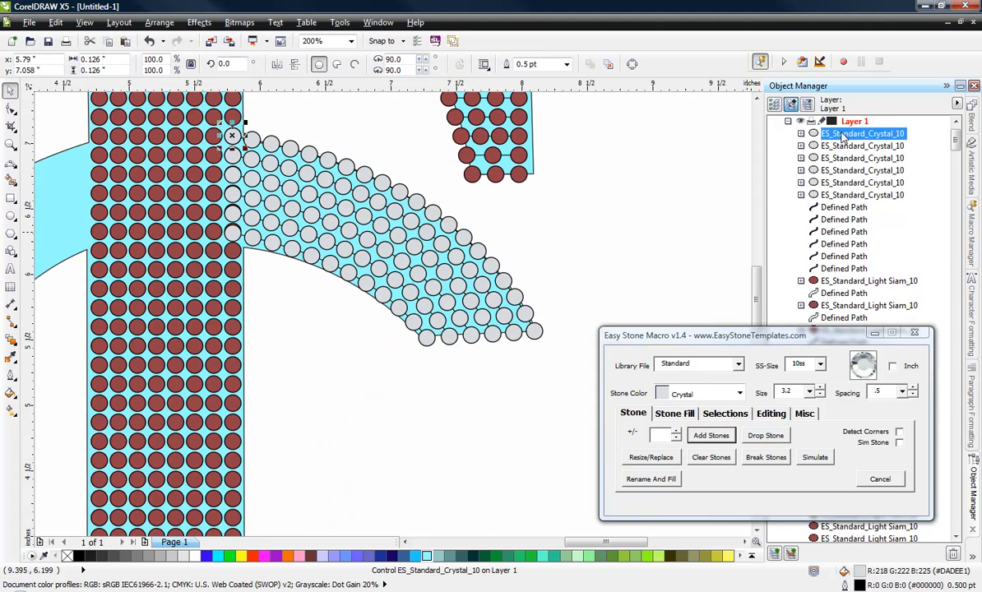
left_click(844, 268, "shift")
scroll(487, 180, "down", 1)
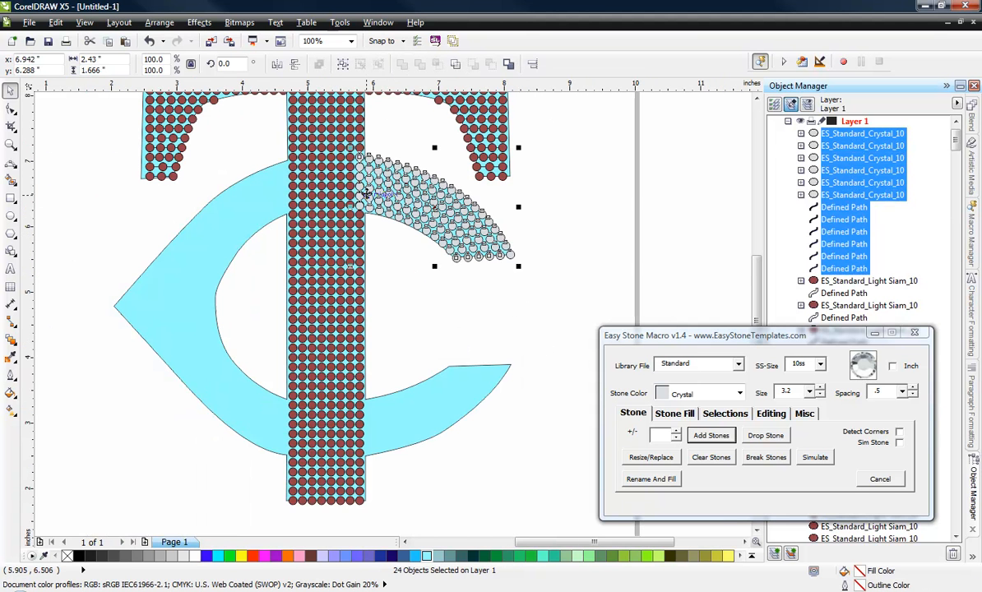
left_click_drag(442, 222, 544, 340)
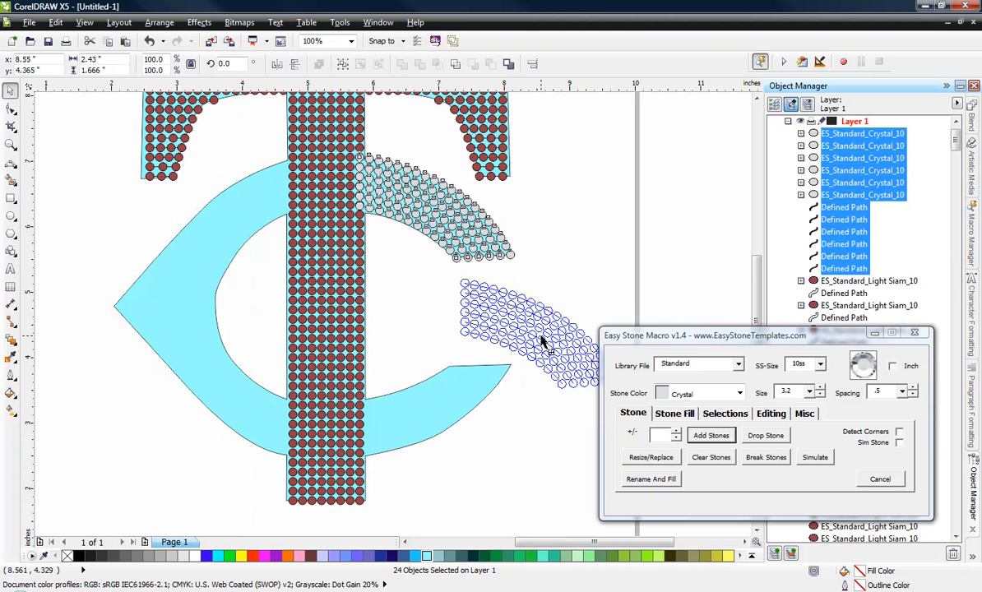
right_click(544, 340)
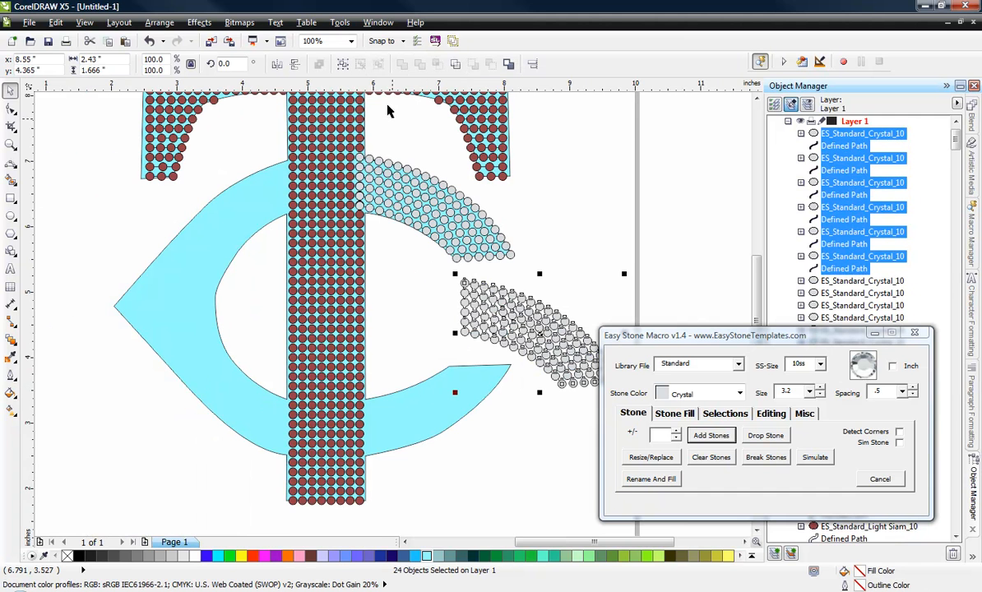
Step: Mirror the copied Crystal stones vertically and move them onto the C's lower arm, aligning their lower inner stone with the T's stem stones
left_click(297, 65)
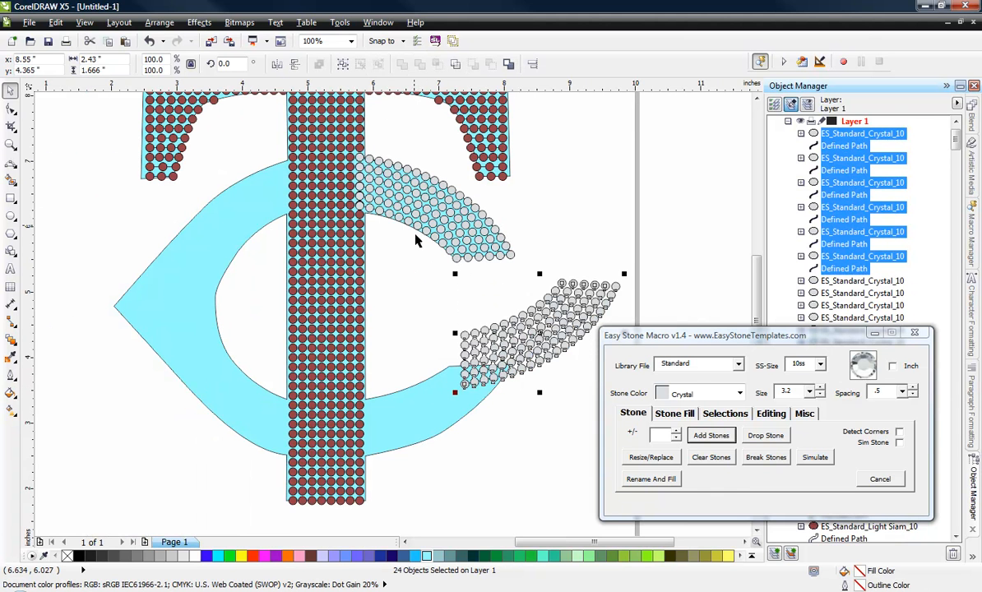
left_click_drag(465, 383, 360, 450)
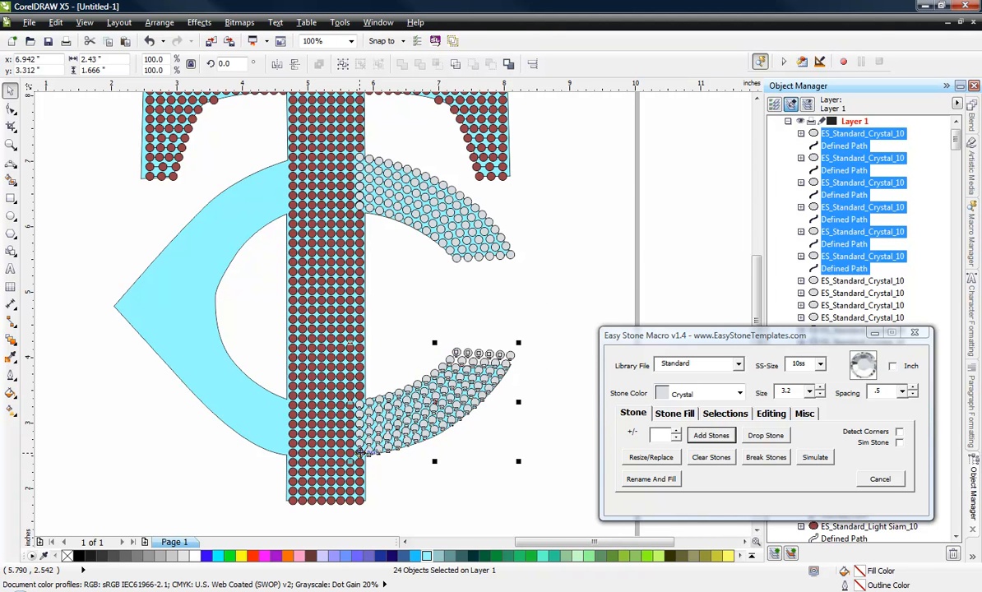
scroll(359, 450, "up", 4)
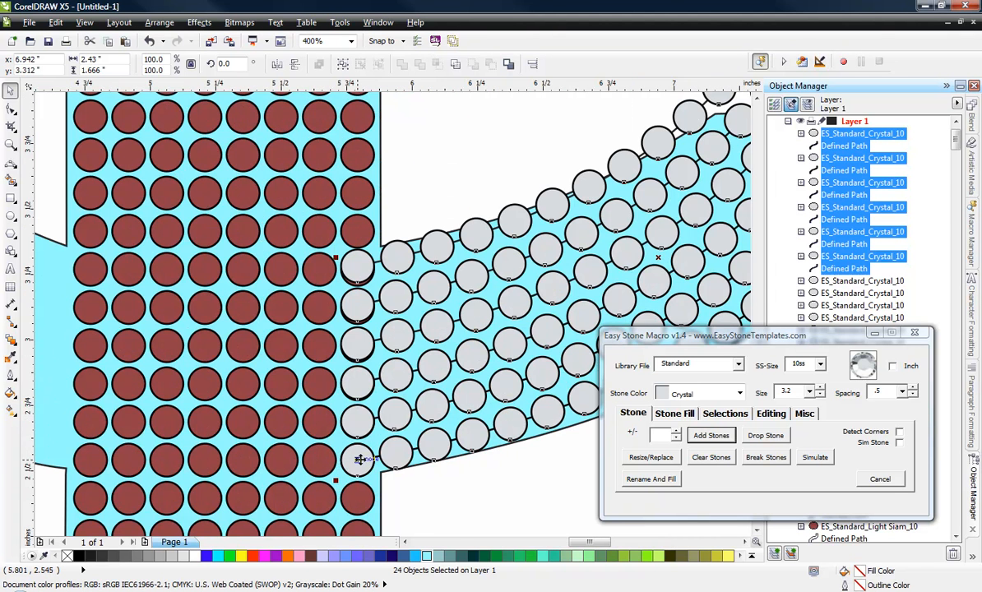
scroll(362, 453, "down", 4)
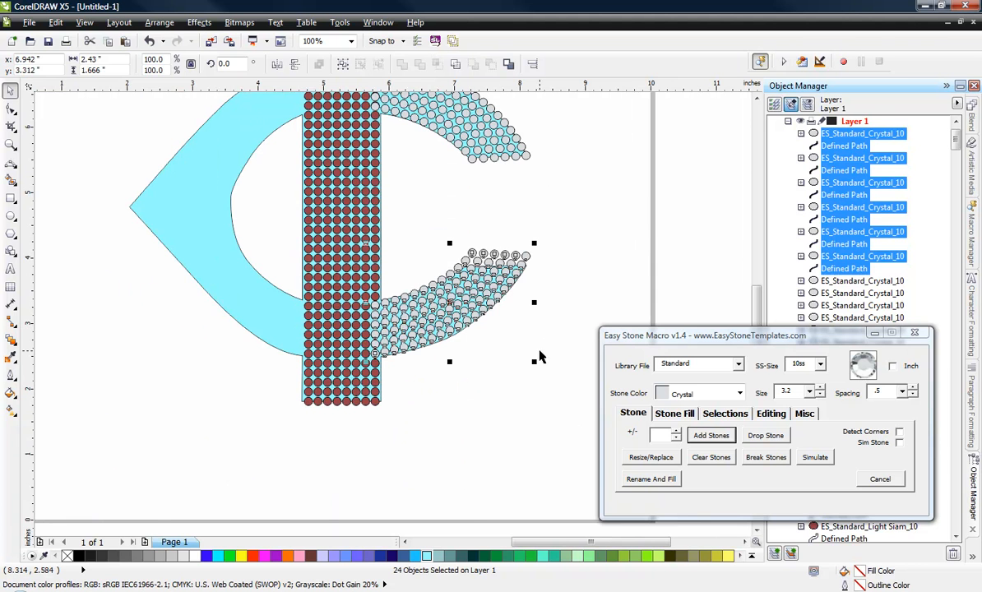
left_click(501, 396)
Step: Select the whole TC stone design and separate it into individual stones with Break Stones
scroll(501, 392, "down", 2)
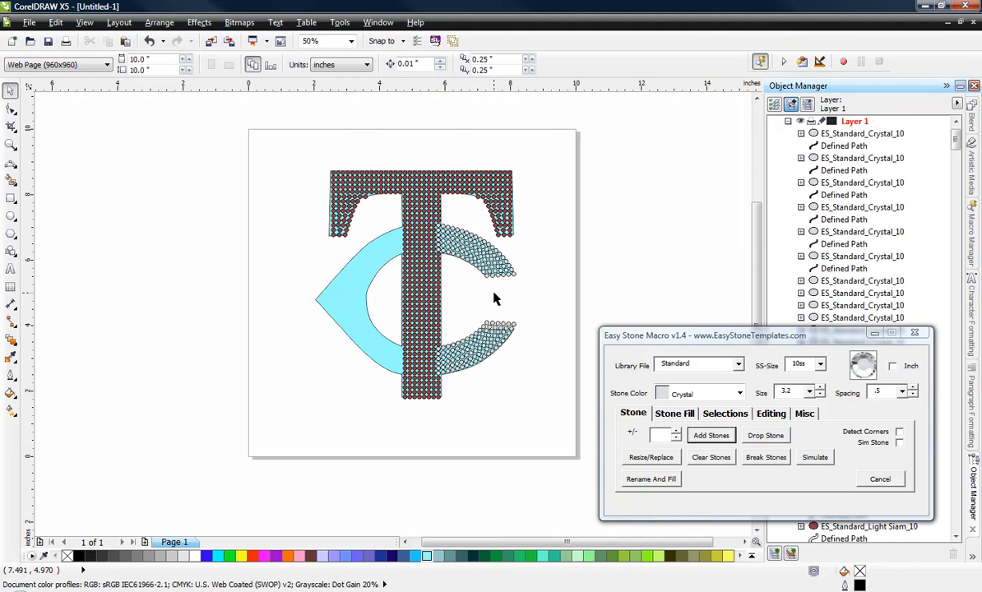
left_click_drag(315, 140, 553, 445)
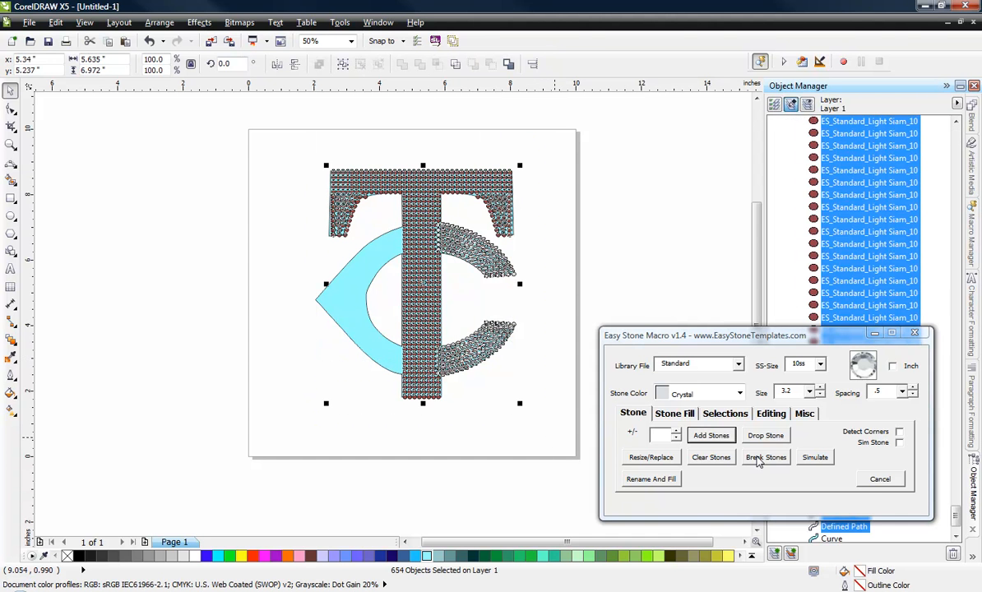
left_click(758, 460)
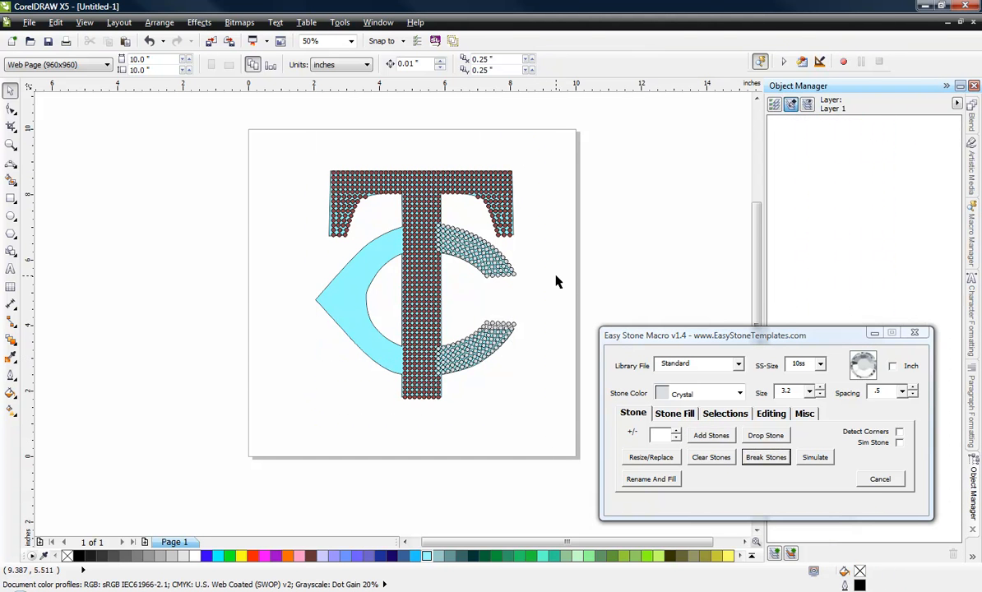
Step: Select the defined paths throughout the design, move them off the artwork, and delete them
left_click_drag(298, 142, 554, 438)
left_click(725, 414)
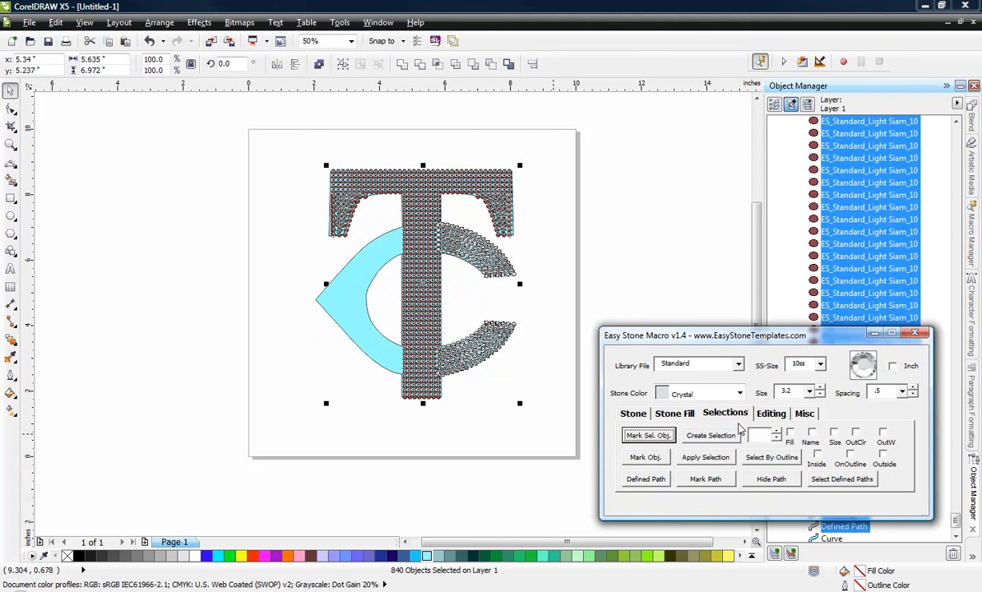
left_click(842, 480)
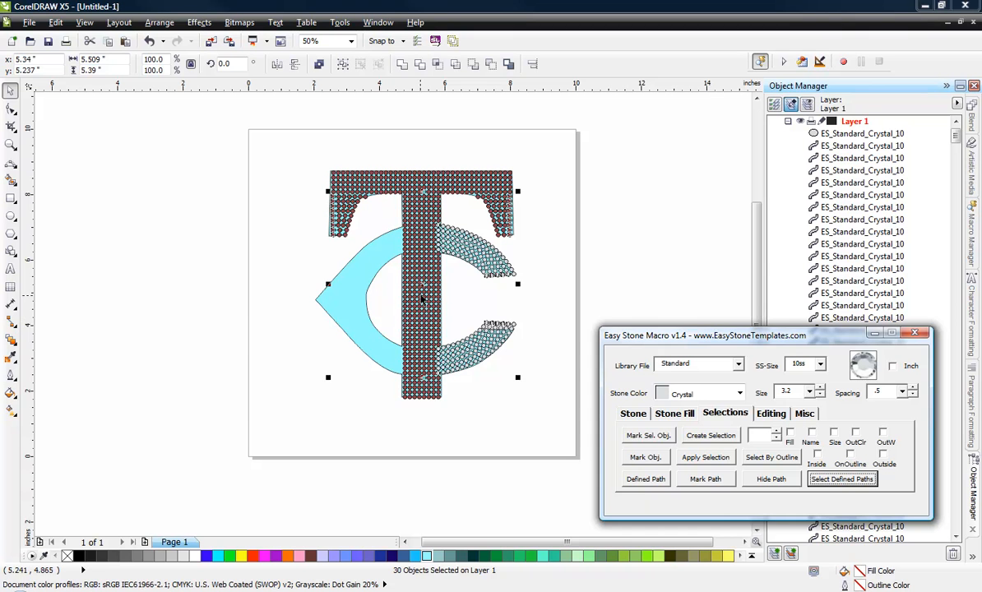
left_click_drag(422, 282, 158, 368)
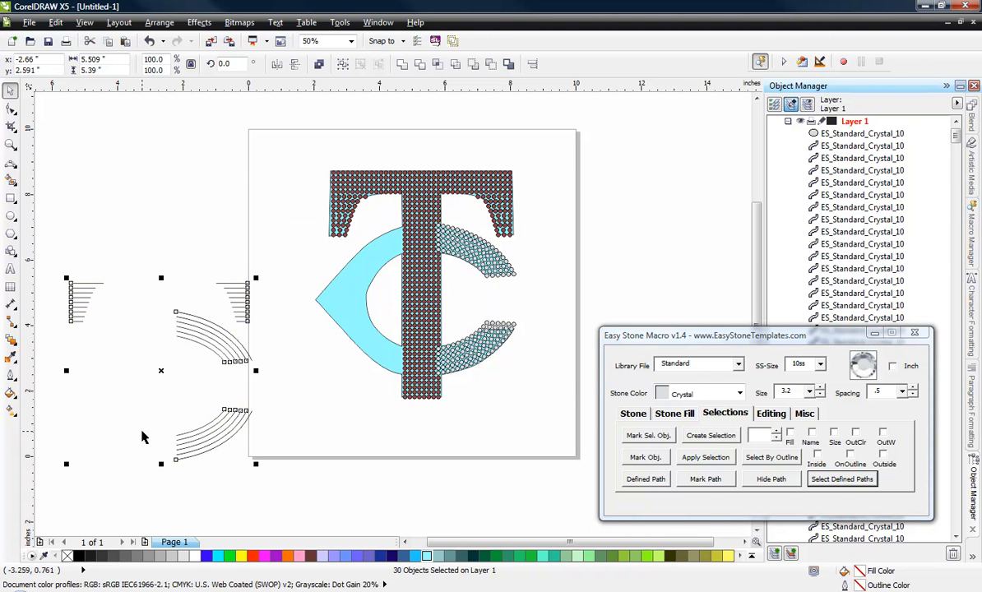
left_click(297, 488)
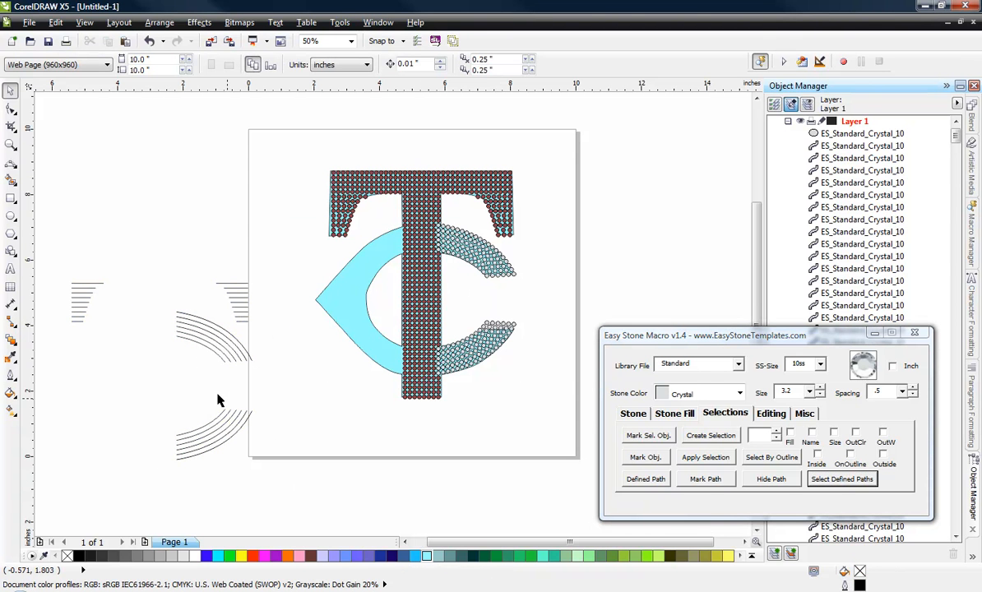
left_click_drag(62, 254, 282, 470)
key("Delete")
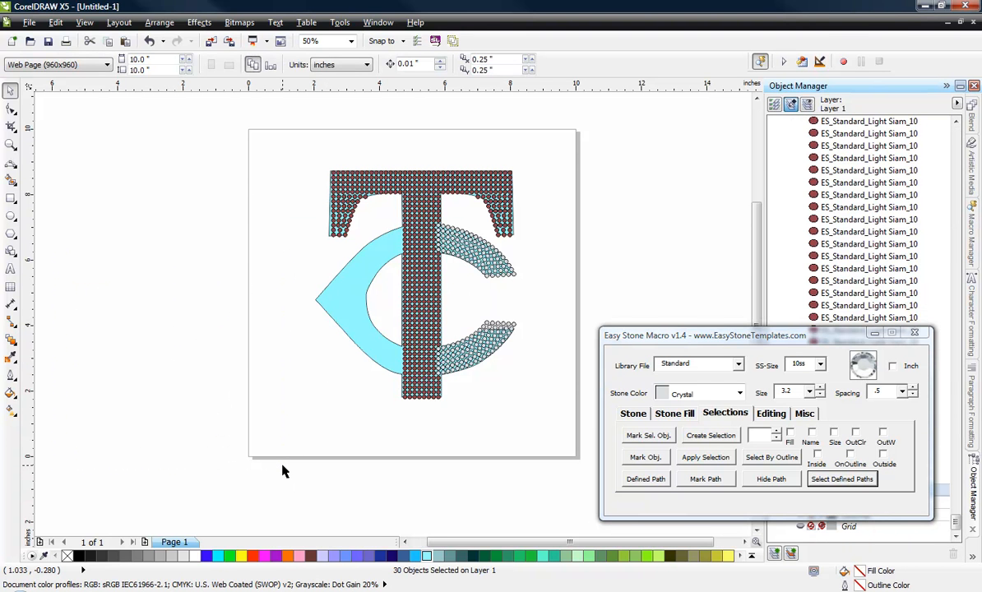
Step: Delete the six Crystal stones that overlap the T's stem at the inner end of the C's upper arm
scroll(439, 247, "up", 4)
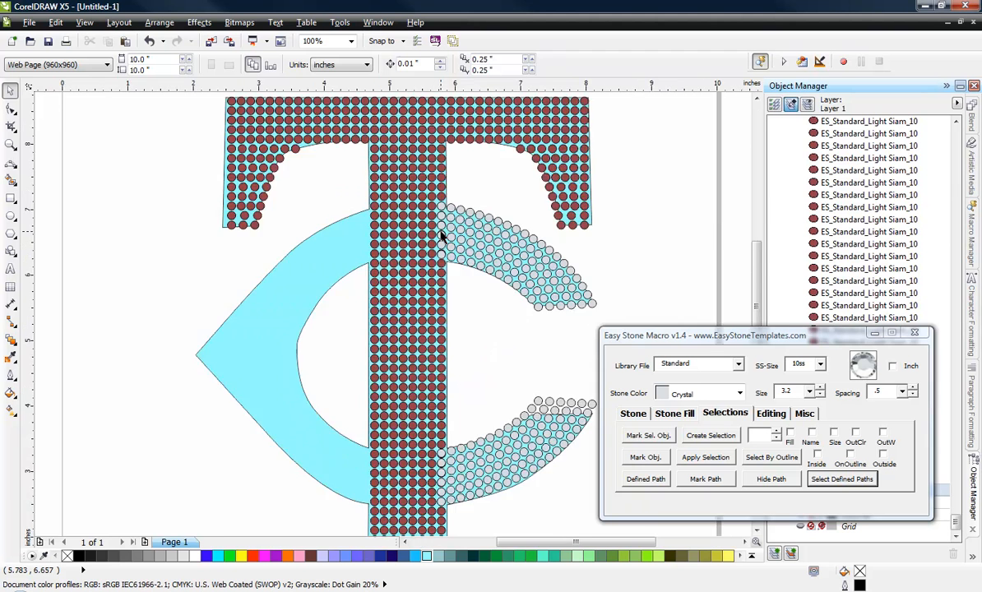
left_click(444, 130)
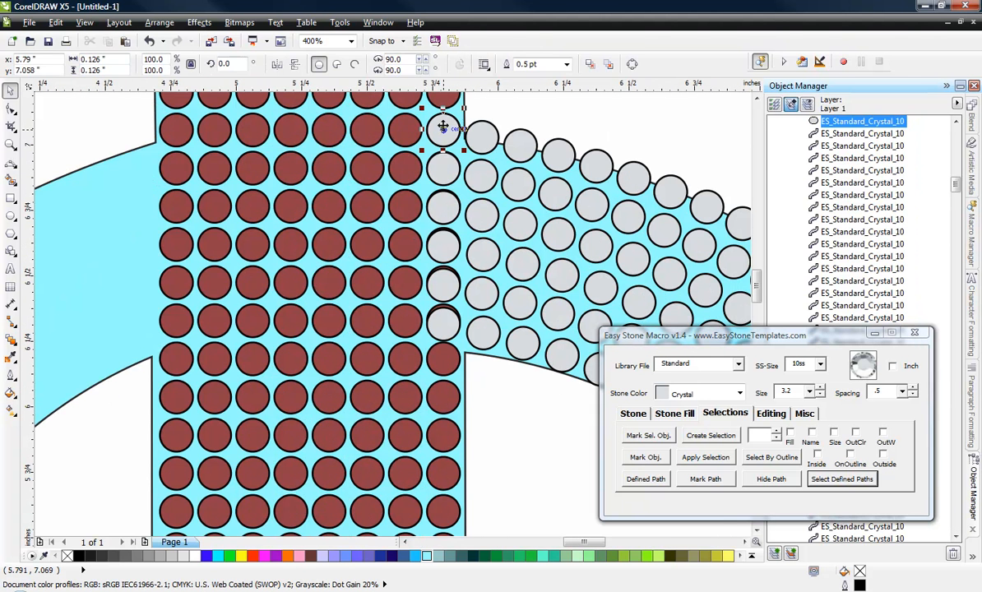
key("Delete")
left_click(444, 169)
key("Delete")
left_click(445, 206)
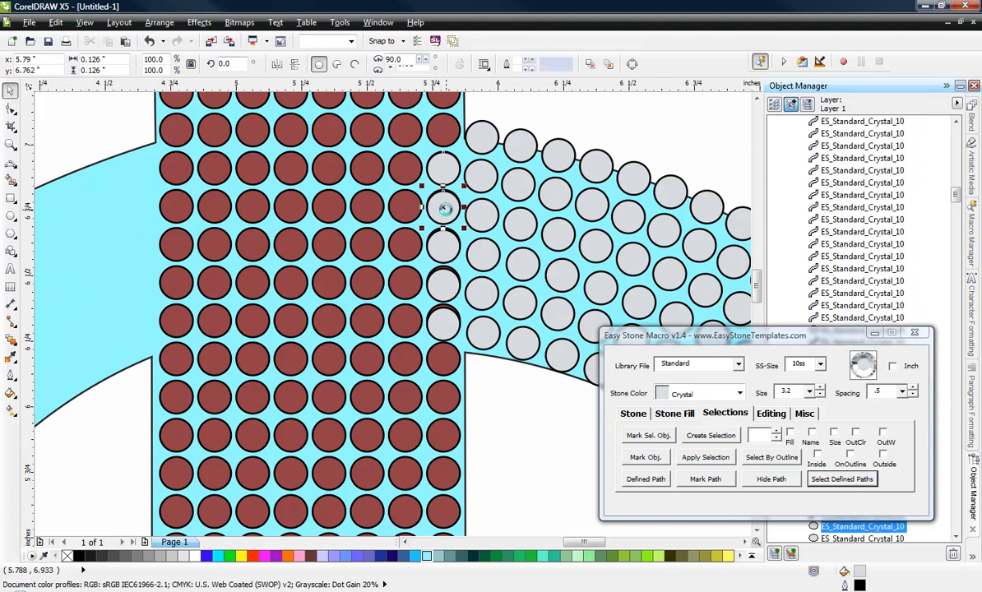
key("Delete")
left_click(445, 246)
key("Delete")
left_click(443, 294)
key("Delete")
left_click(445, 324)
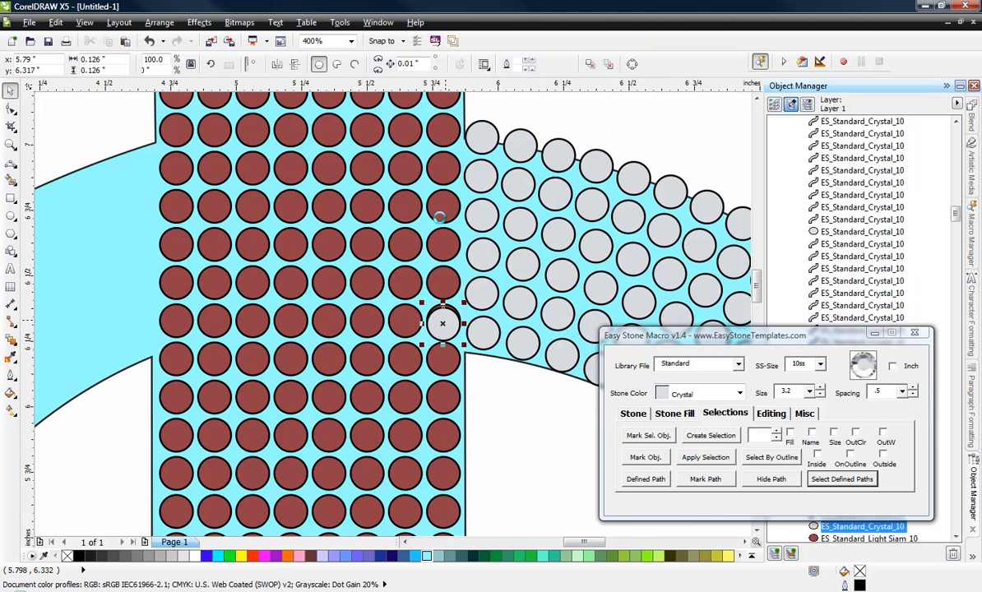
key("Delete")
Step: Delete the six Crystal stones that overlap the T's stem at the inner end of the C's lower arm
scroll(435, 221, "down", 2)
scroll(436, 466, "up", 1)
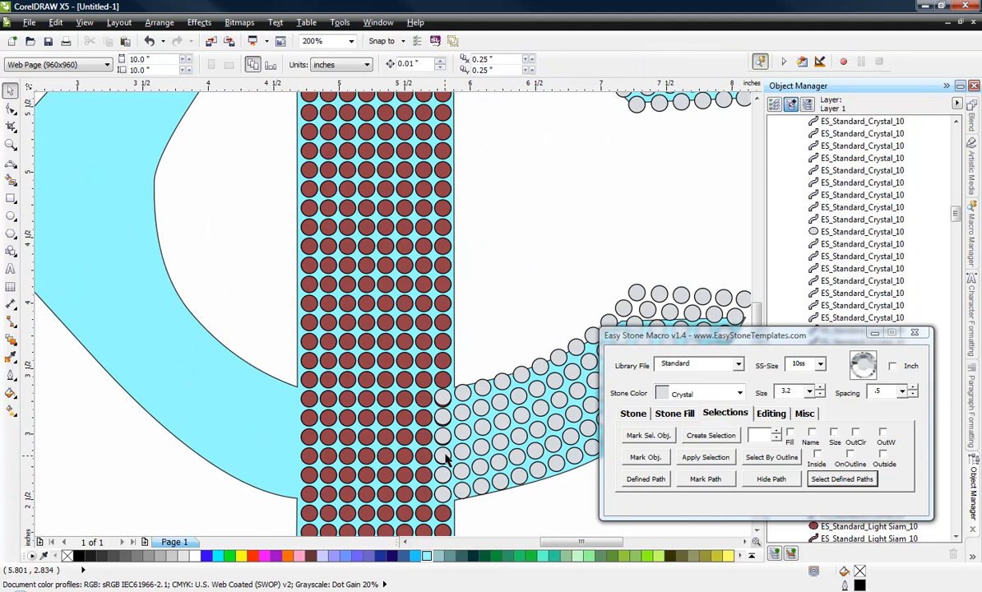
left_click(441, 401)
key("Delete")
left_click(442, 417)
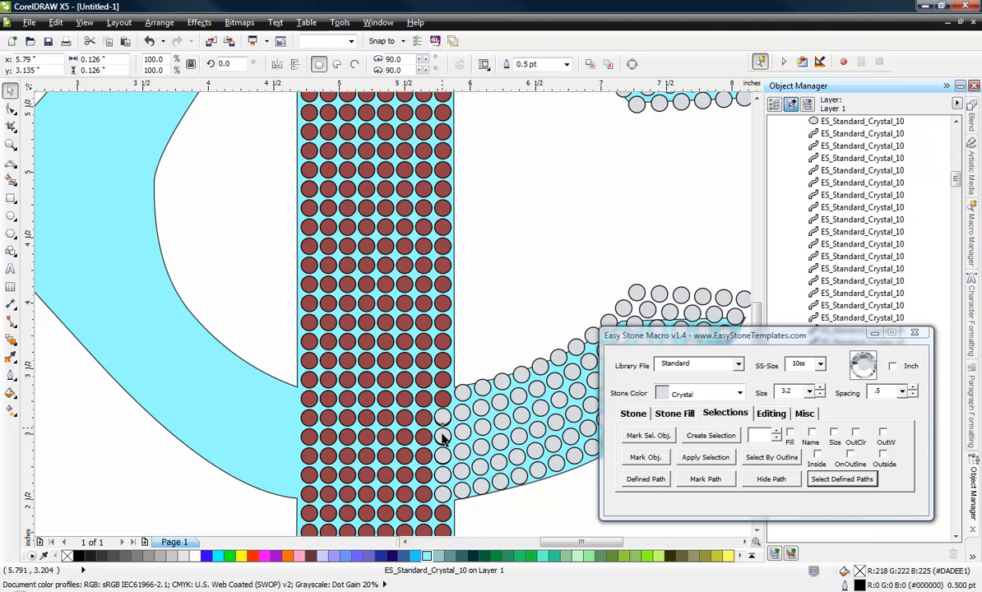
key("Delete")
left_click(441, 435)
key("Delete")
left_click(442, 457)
key("Delete")
left_click(445, 475)
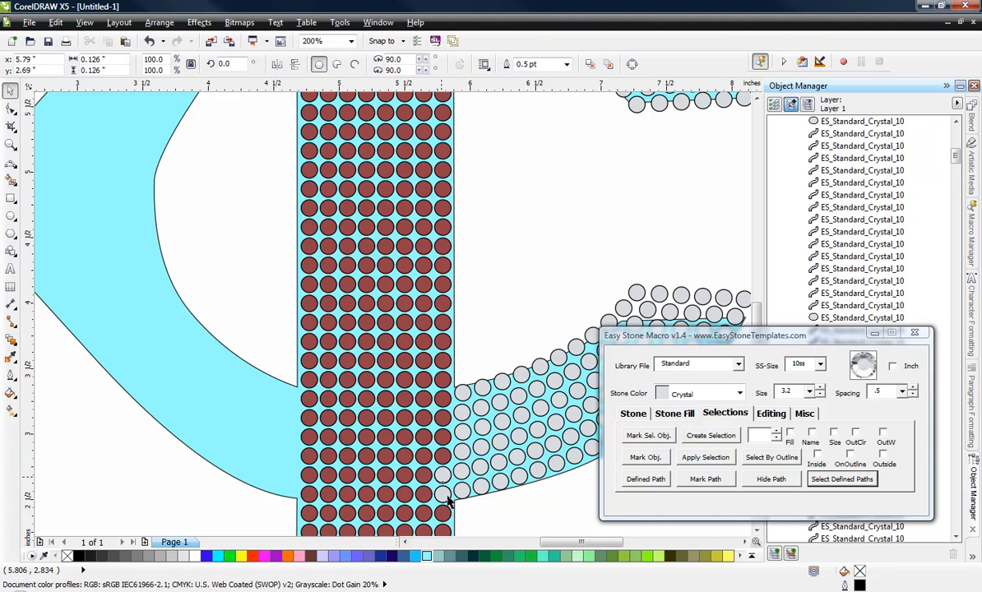
key("Delete")
left_click(444, 494)
key("Delete")
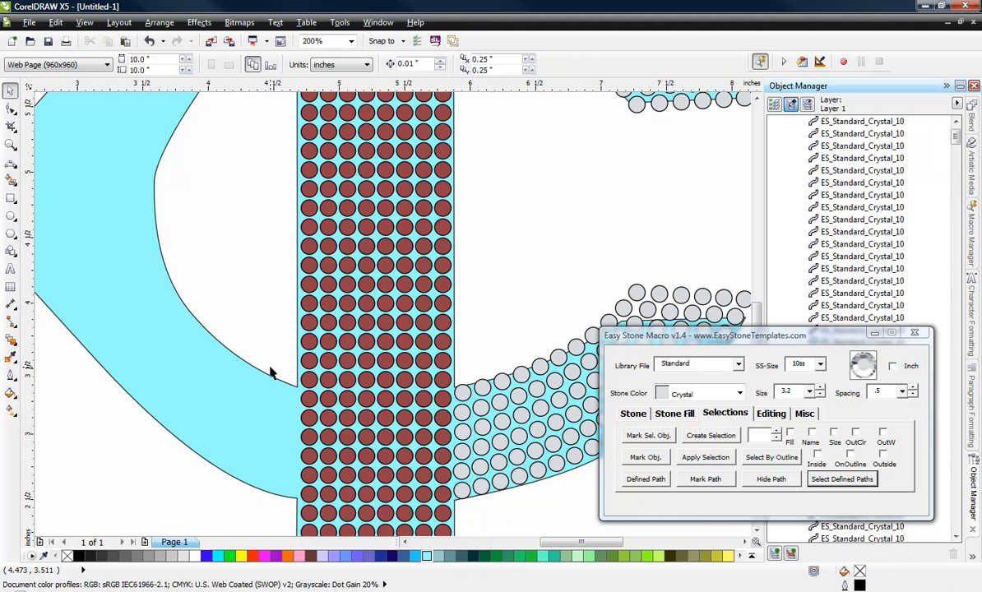
Step: Select the six rows of Light Siam stones where the T's stem crosses the C's lower arm and convert them to Crystal with Rename And Fill
left_click_drag(226, 500, 463, 432)
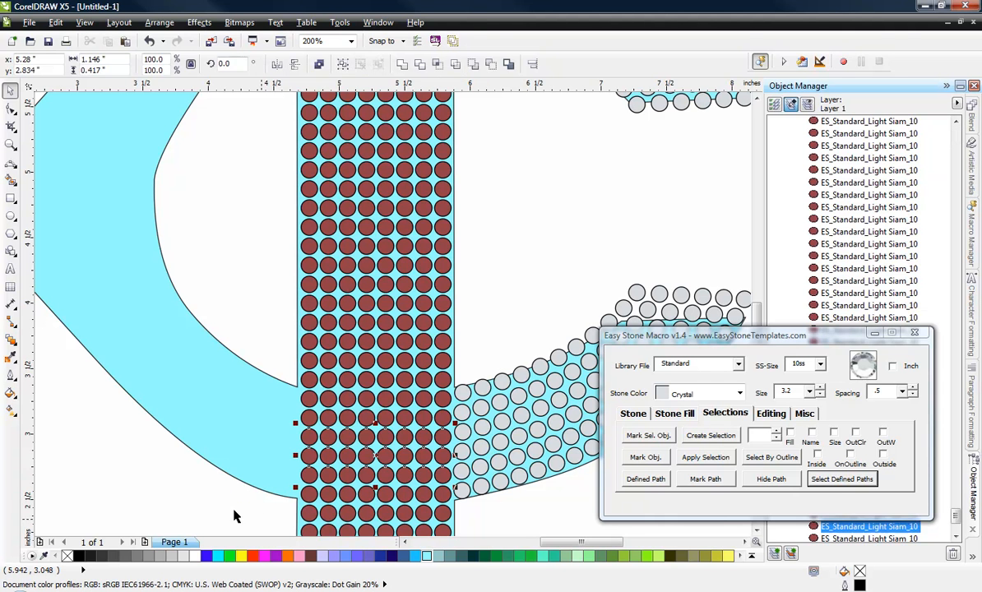
left_click_drag(232, 505, 442, 362)
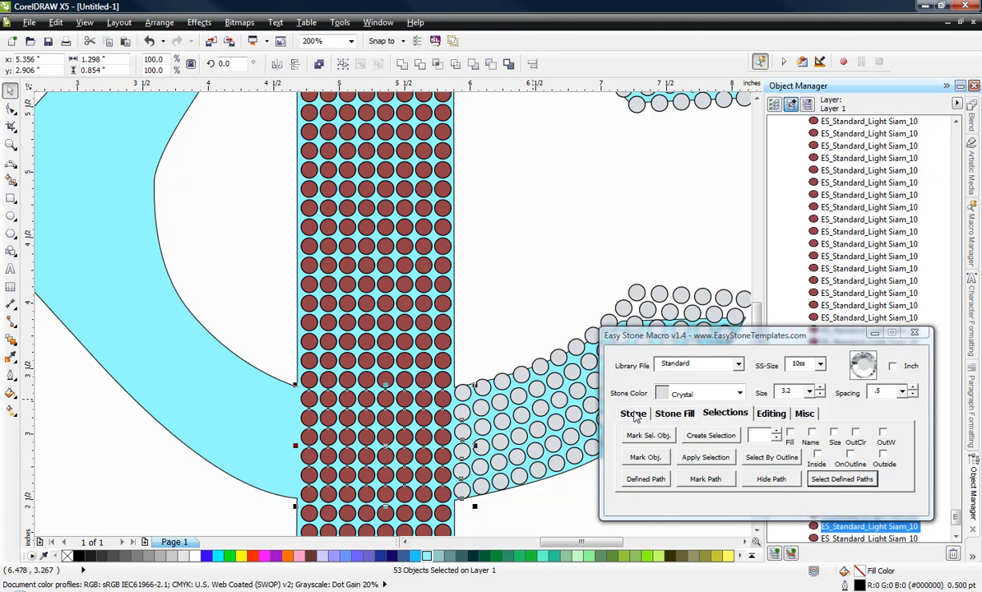
left_click(634, 414)
left_click(651, 479)
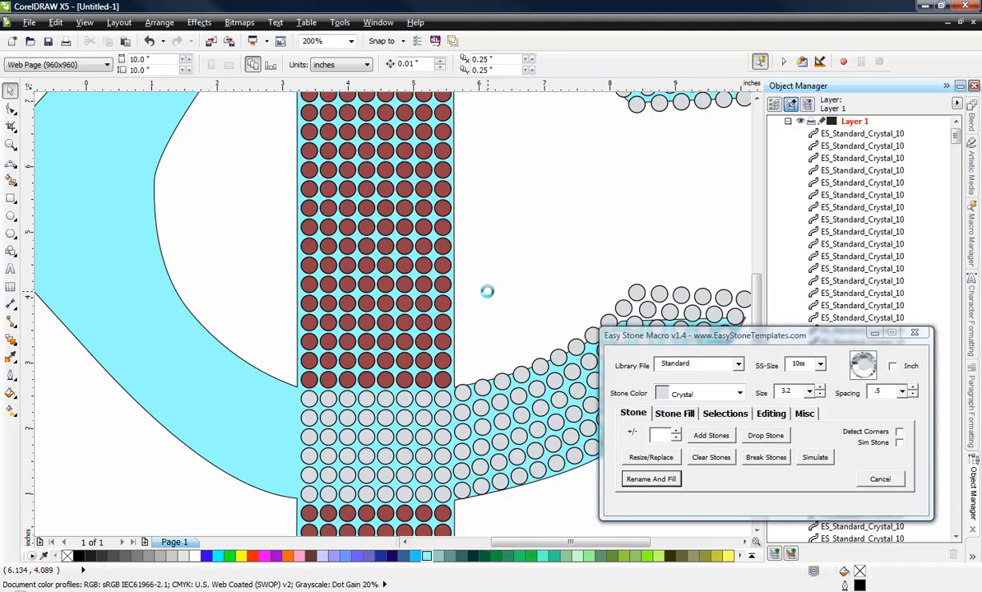
Step: Draw a 3-point curve about 1.45 by 0.84 inches along the C's lower outer edge, starting at the centre of the stem's nearest bottom-row Crystal stone
scroll(487, 291, "down", 3)
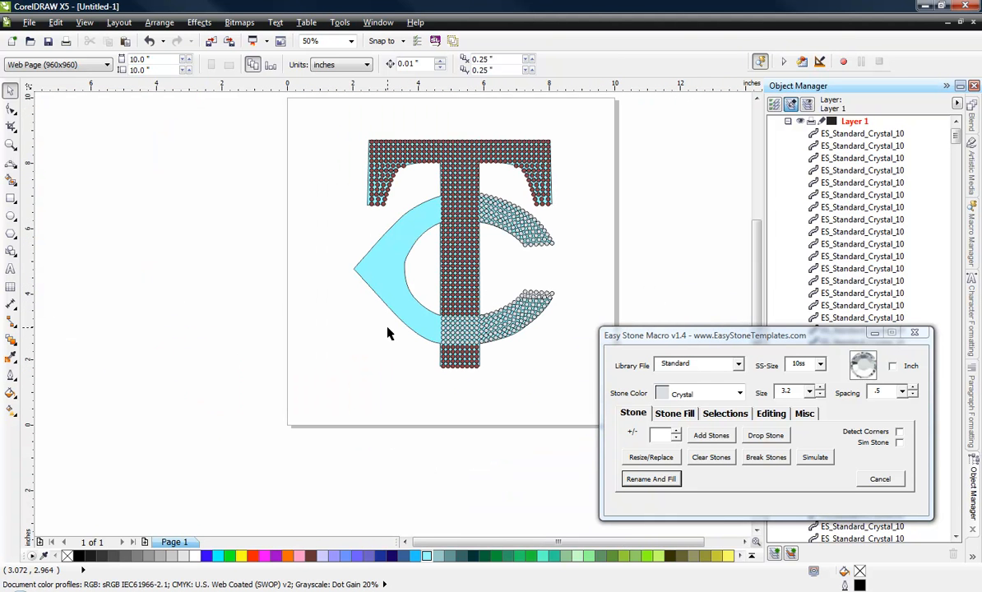
scroll(469, 236, "up", 1)
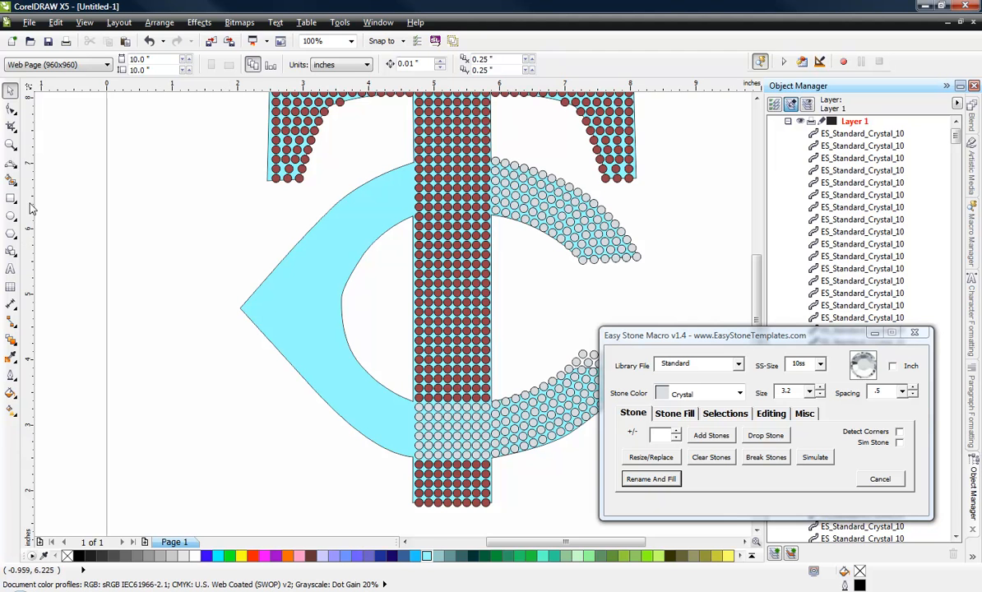
left_click(10, 164)
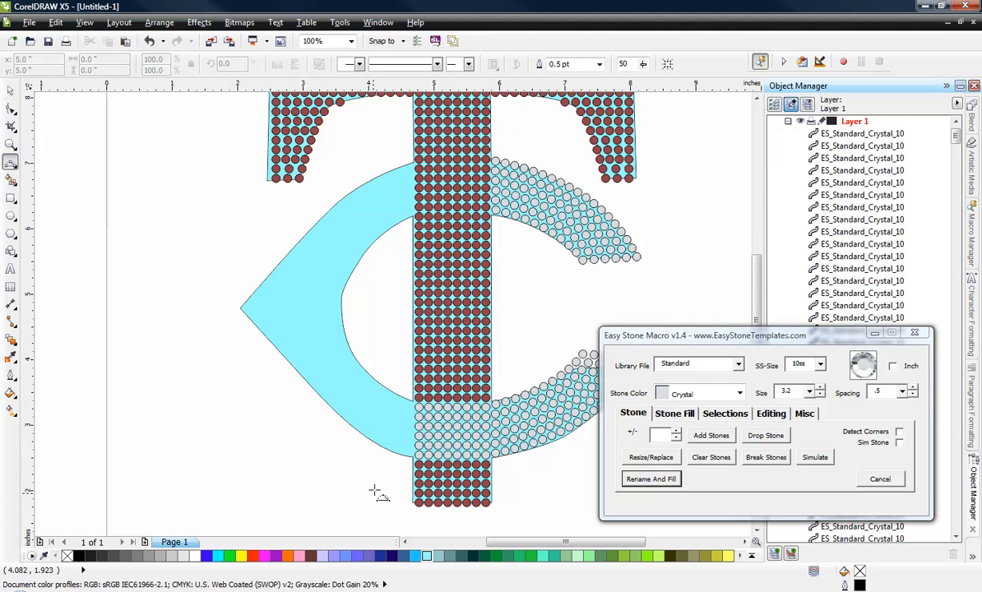
scroll(385, 451, "up", 2)
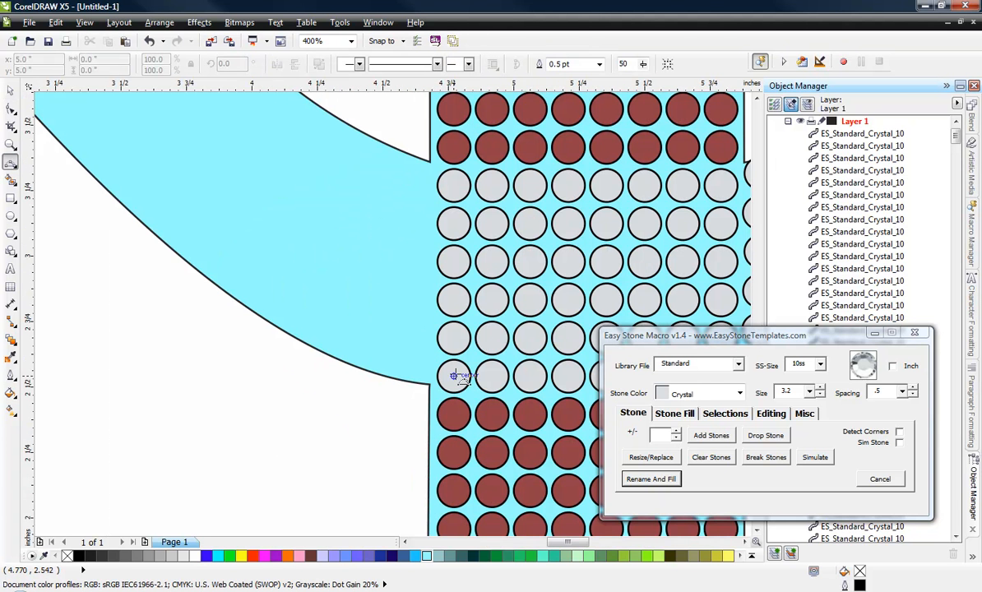
left_click_drag(455, 376, 78, 155)
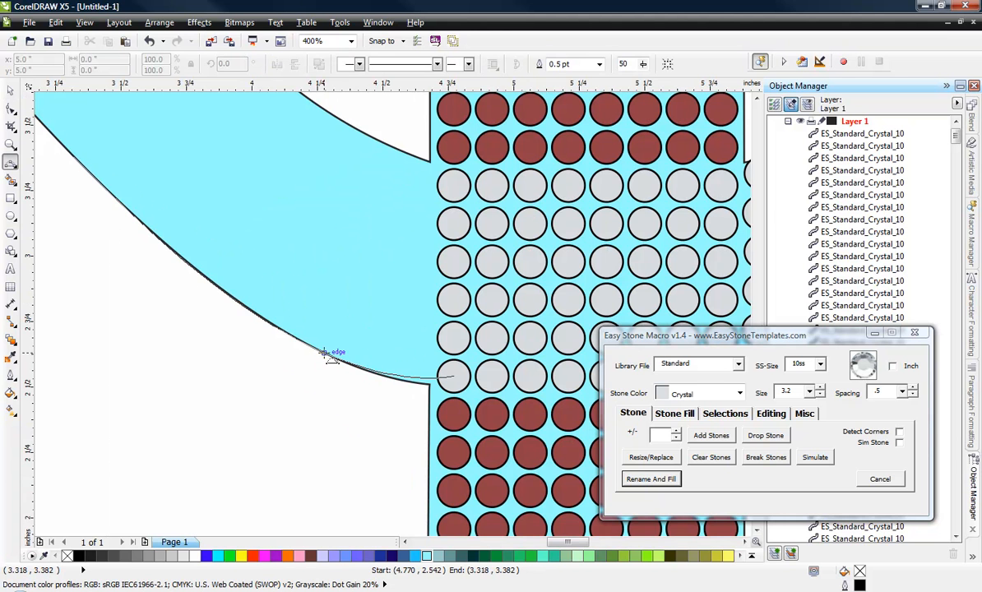
left_click(287, 334)
scroll(317, 368, "down", 2)
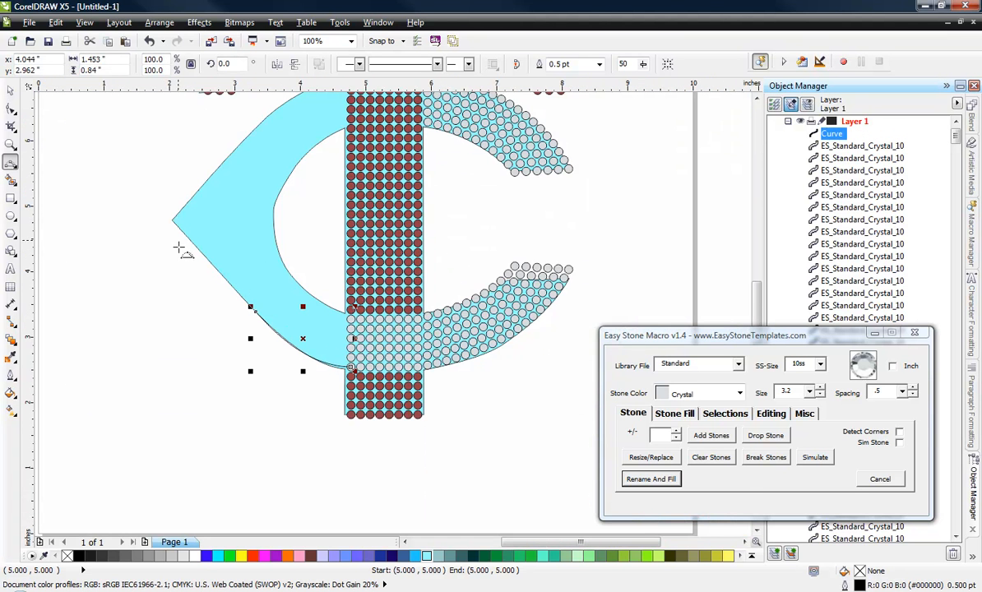
Step: Extend the lower curve from its free end along the C's straight outer edge to the pointed tip
scroll(182, 250, "up", 1)
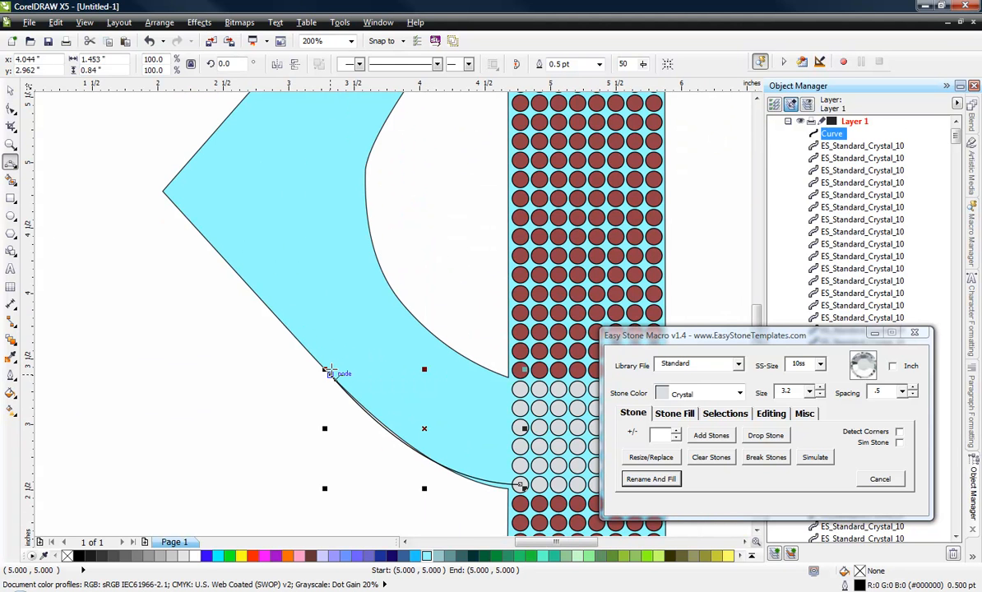
left_click_drag(328, 371, 163, 193)
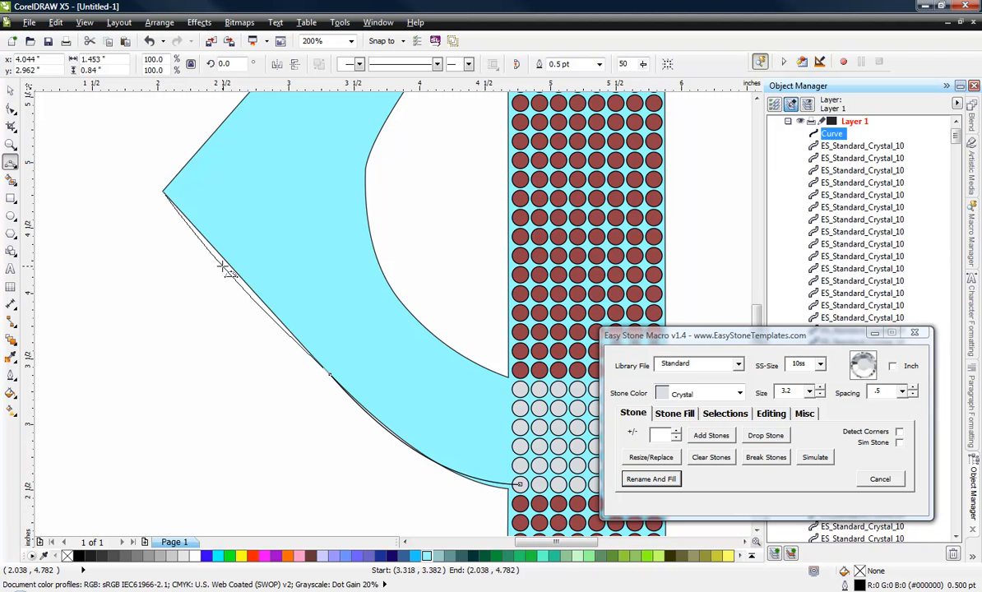
left_click(223, 268)
scroll(195, 312, "down", 1)
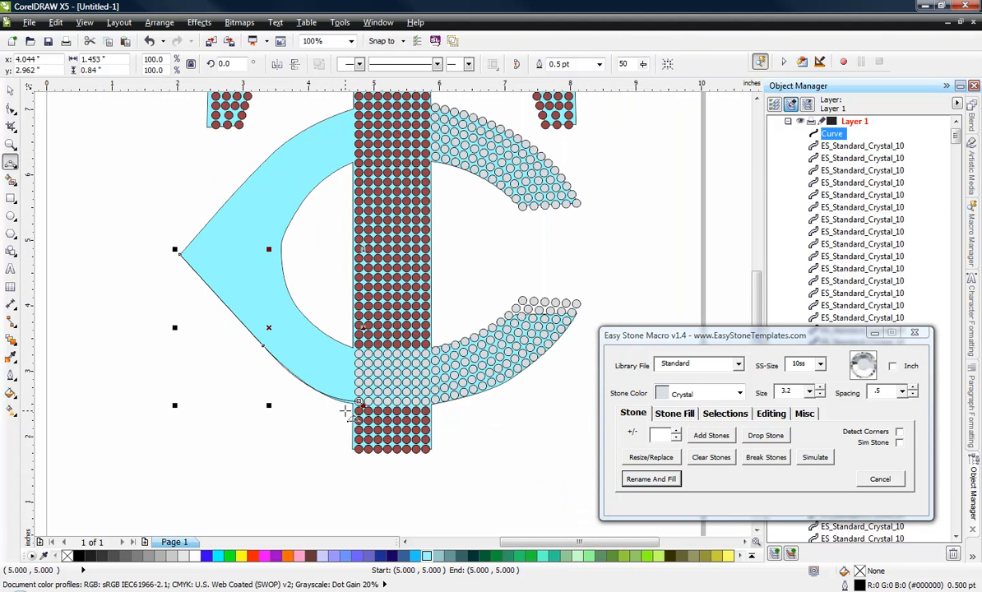
Step: Trace the C's upper outer edge with two connected 3-point curve segments, from the centre of the adjacent stem stone to the pointed tip
scroll(345, 405, "down", 1)
scroll(344, 263, "up", 3)
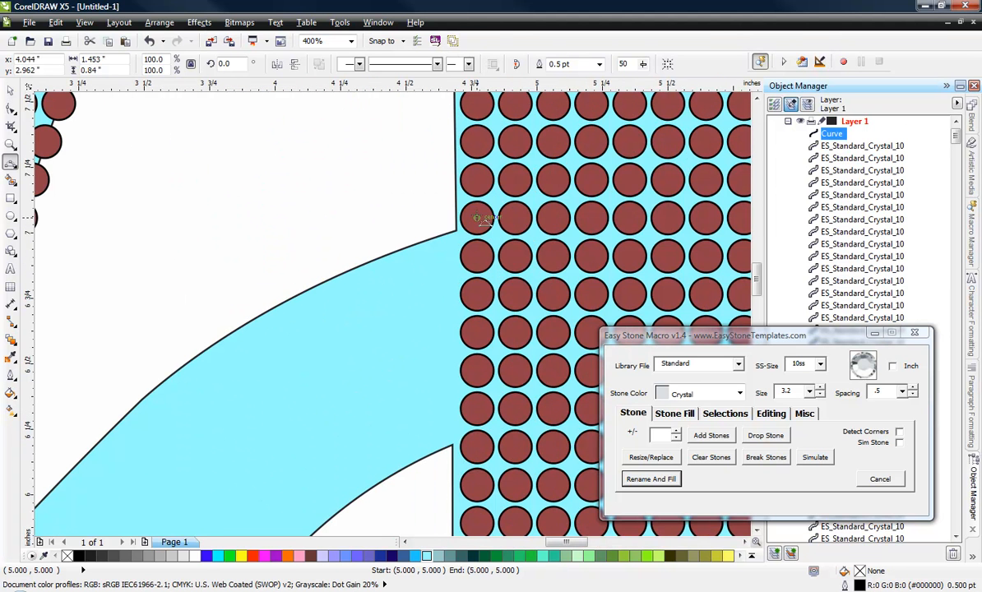
left_click(477, 218)
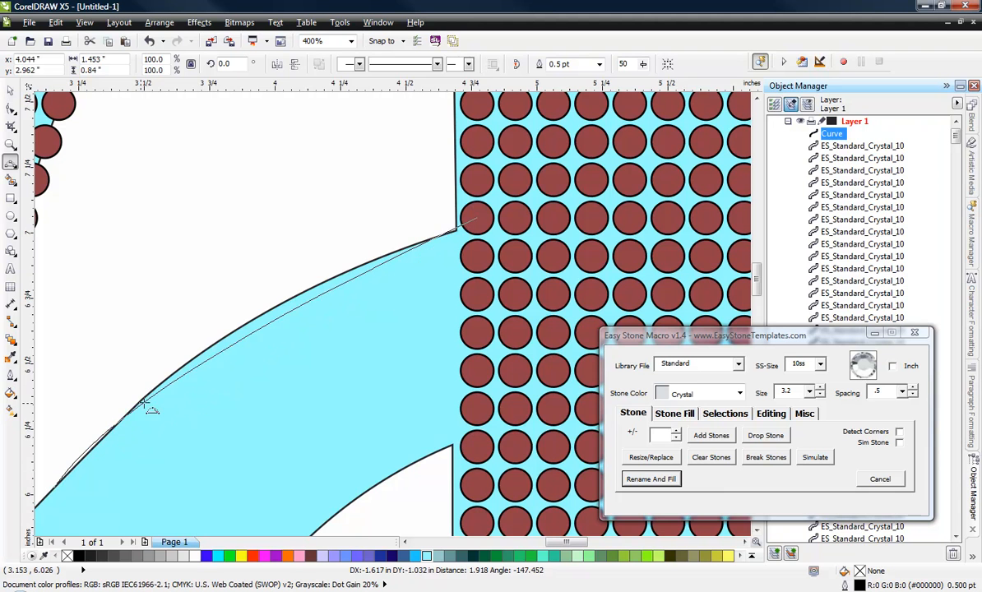
left_click(212, 344)
scroll(336, 263, "down", 2)
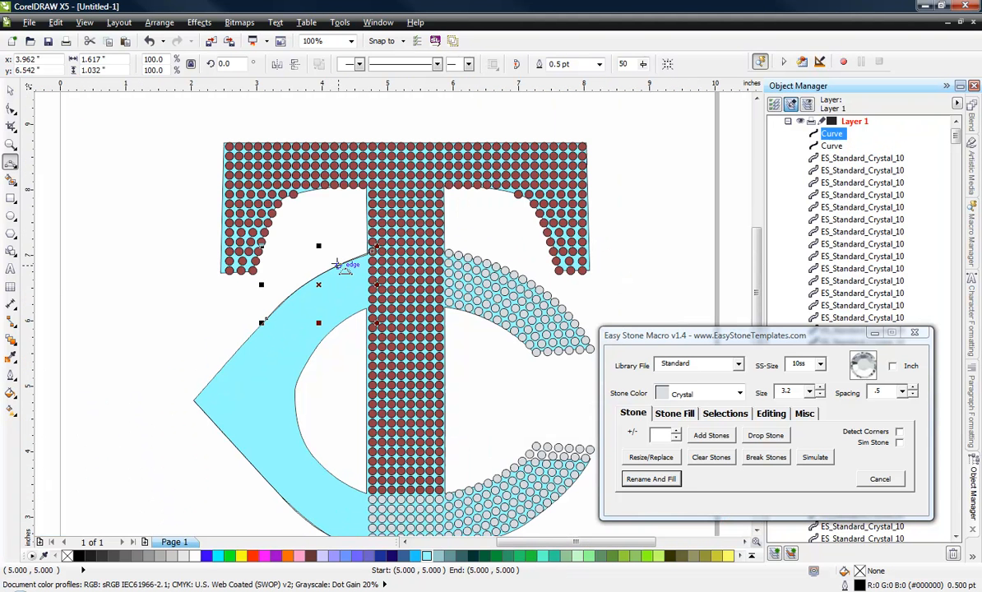
left_click_drag(263, 320, 193, 400)
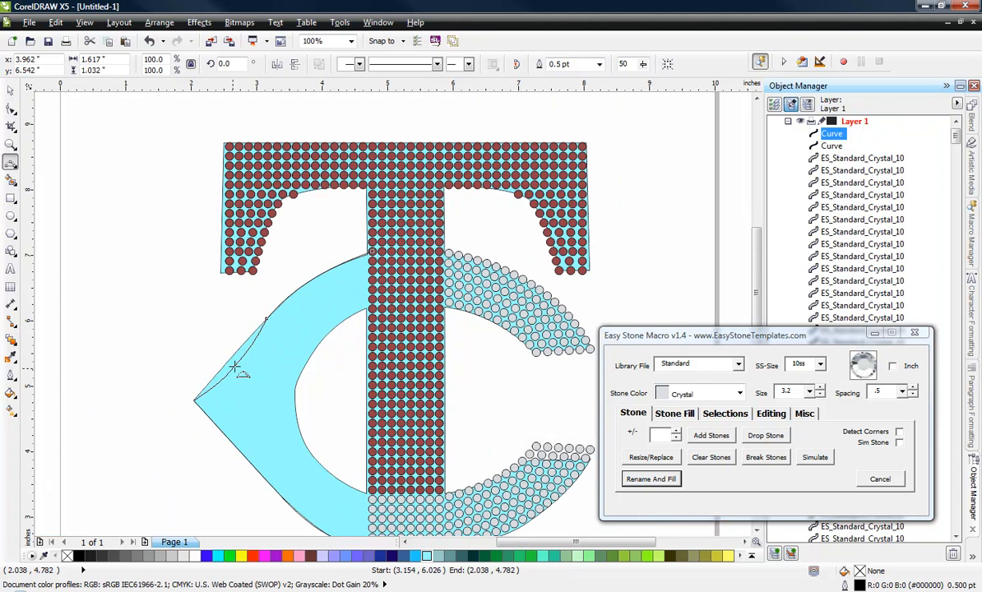
left_click(231, 356)
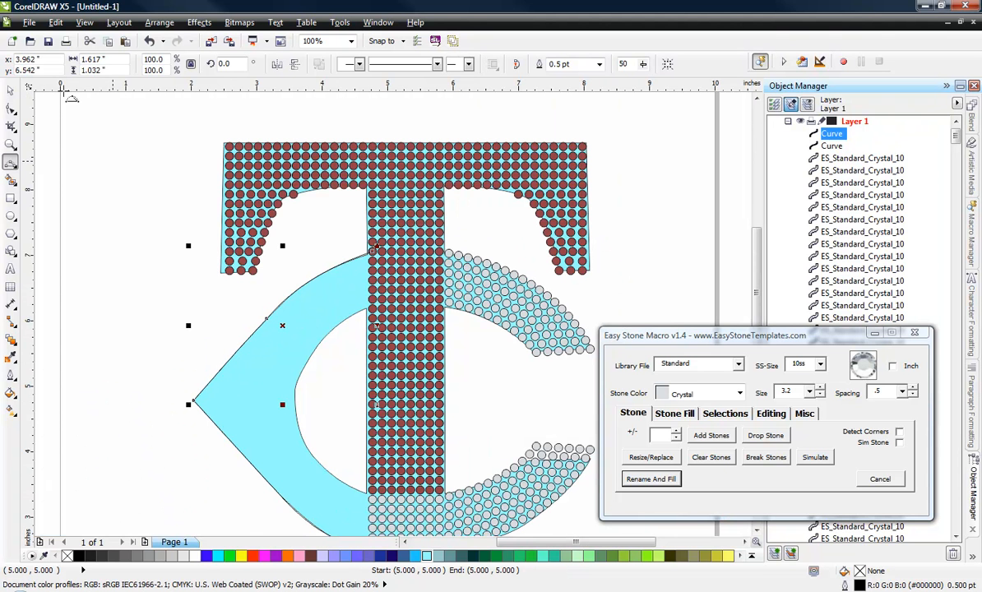
Step: Select the upper and lower traced curves of the C and combine them into a single object
left_click(10, 91)
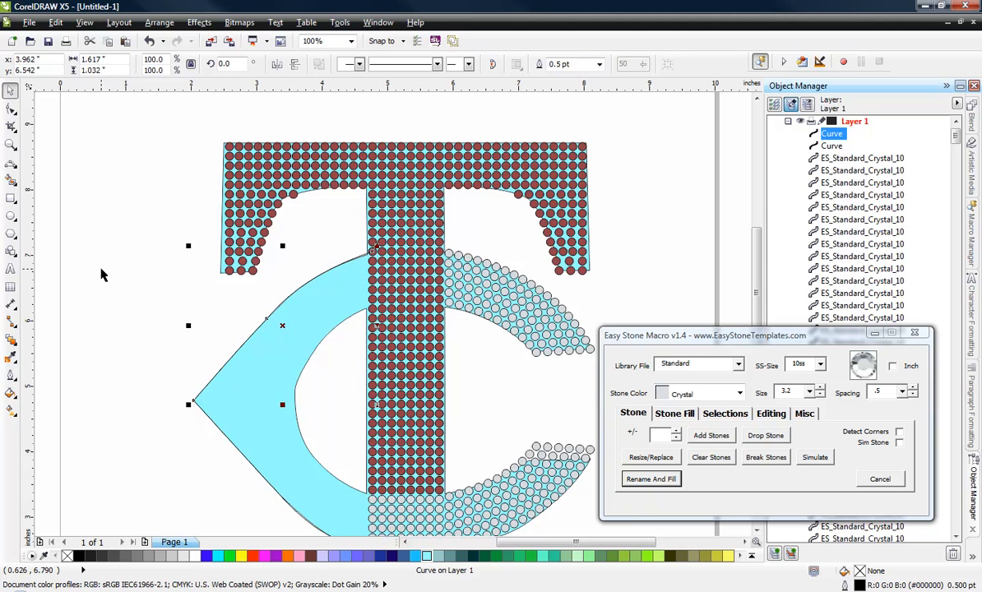
left_click(151, 311)
left_click(225, 366)
left_click(210, 399, "shift")
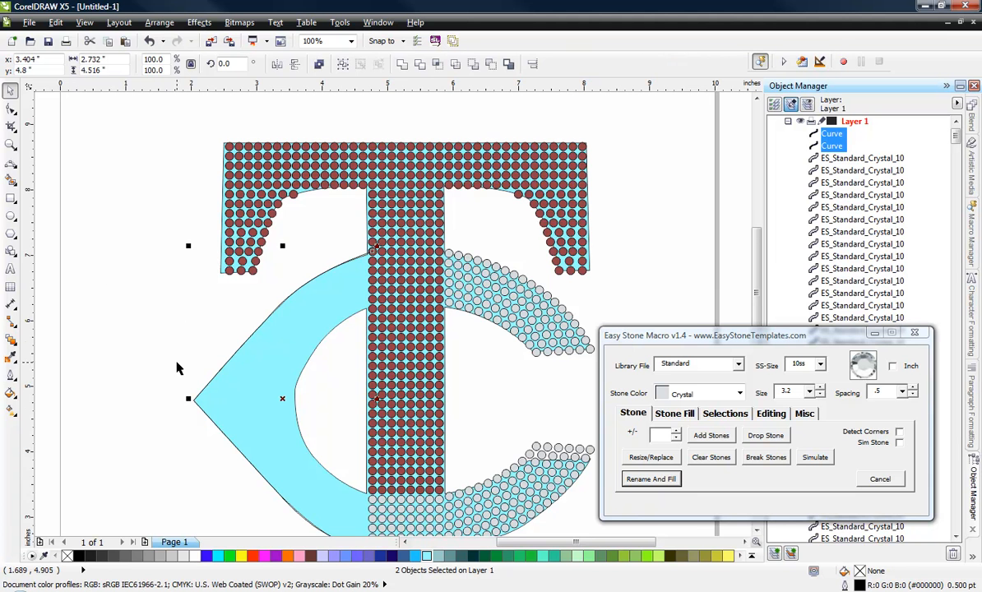
scroll(200, 372, "down", 2)
scroll(175, 400, "up", 2)
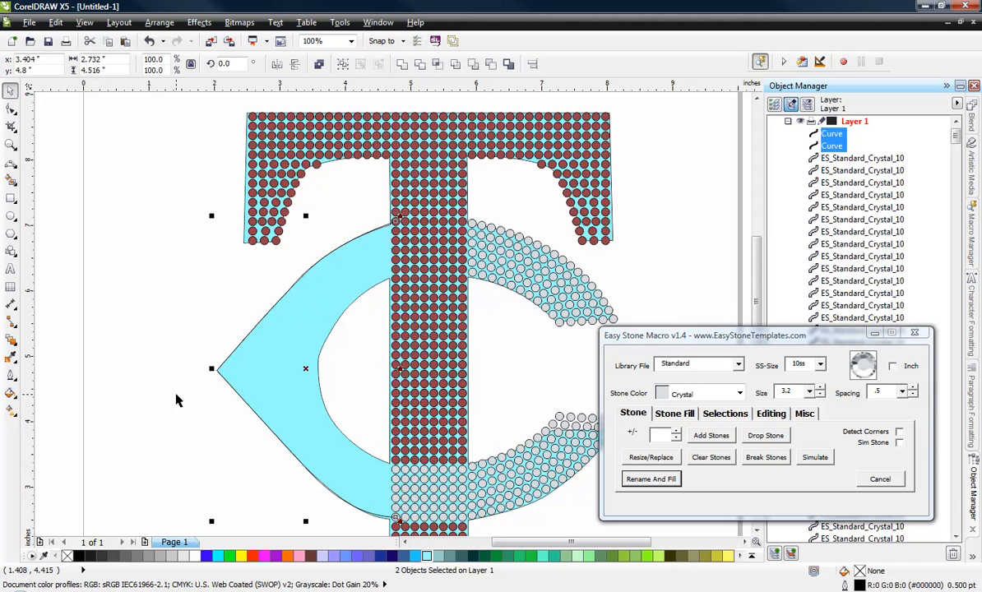
left_click(319, 66)
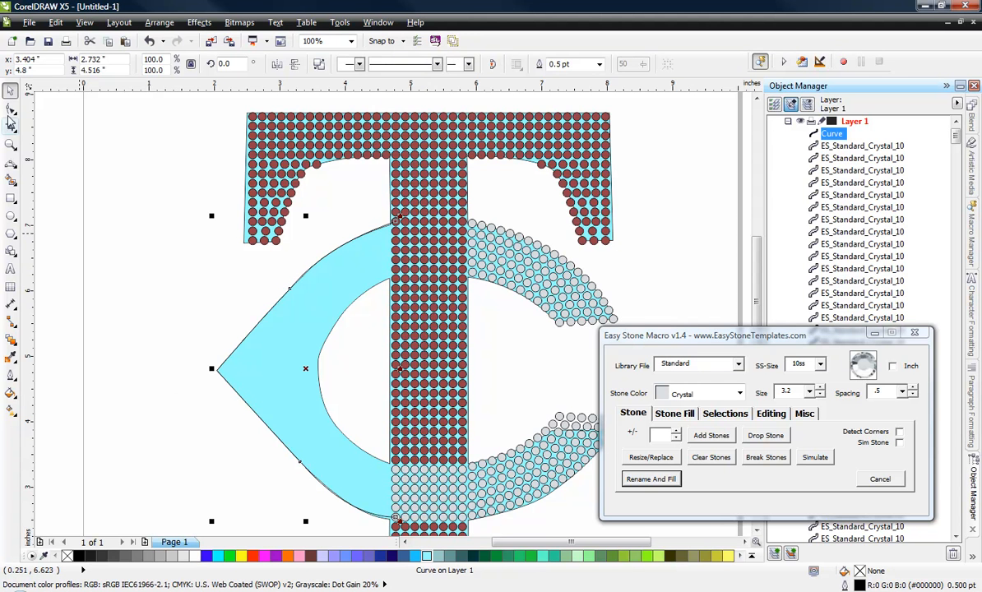
Step: Join the two overlapping end nodes at the C's pointed tip into one continuous curve, keeping the curve in its original position
left_click(11, 111)
left_click_drag(231, 399, 223, 394)
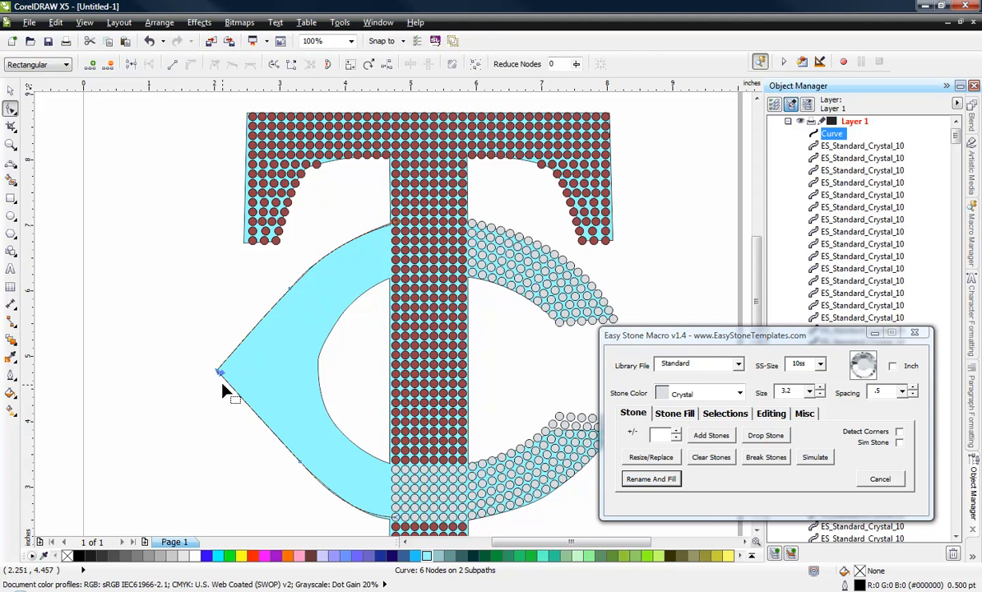
left_click(129, 66)
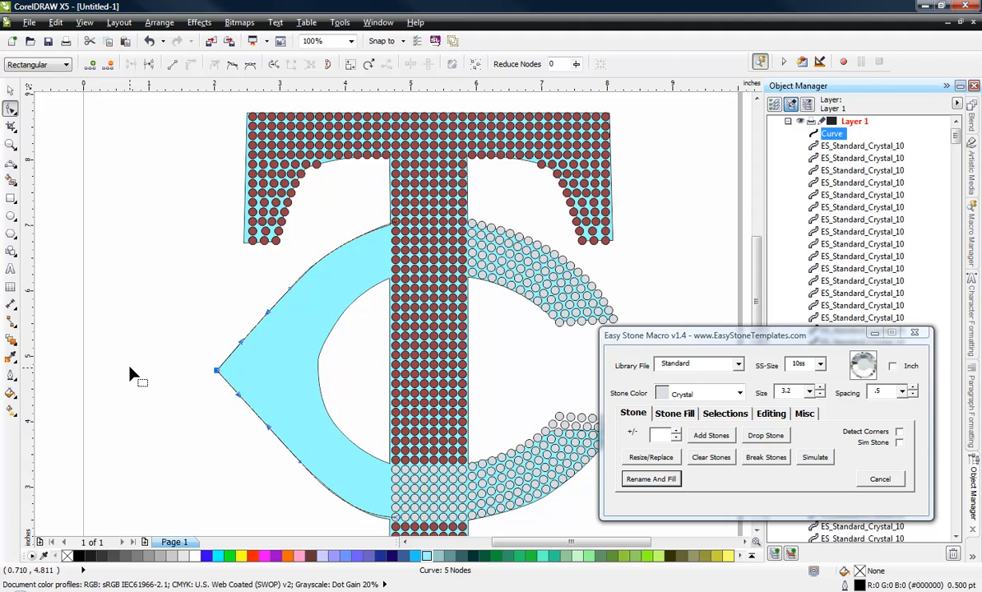
left_click(10, 89)
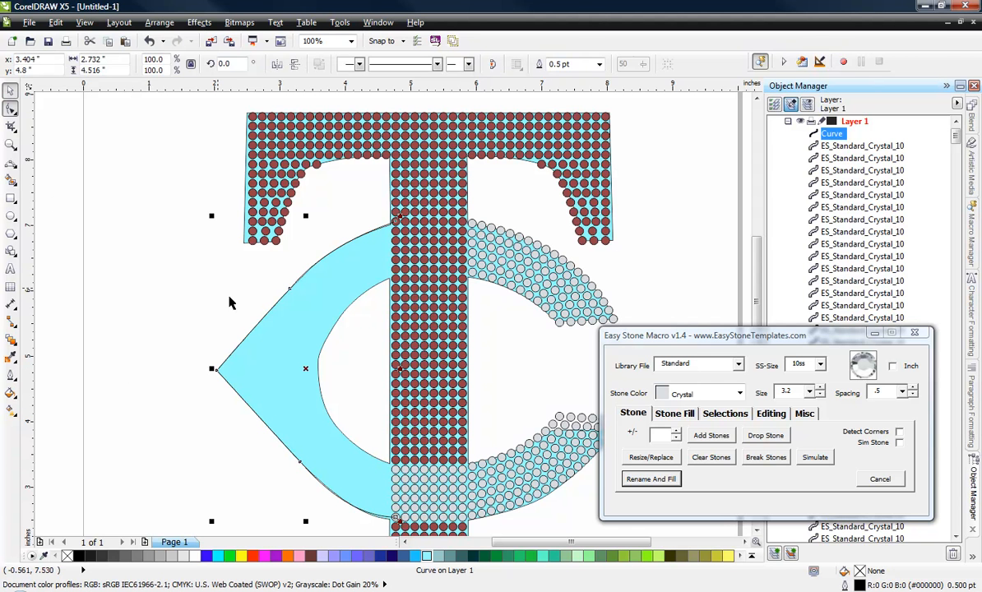
left_click_drag(307, 371, 198, 343)
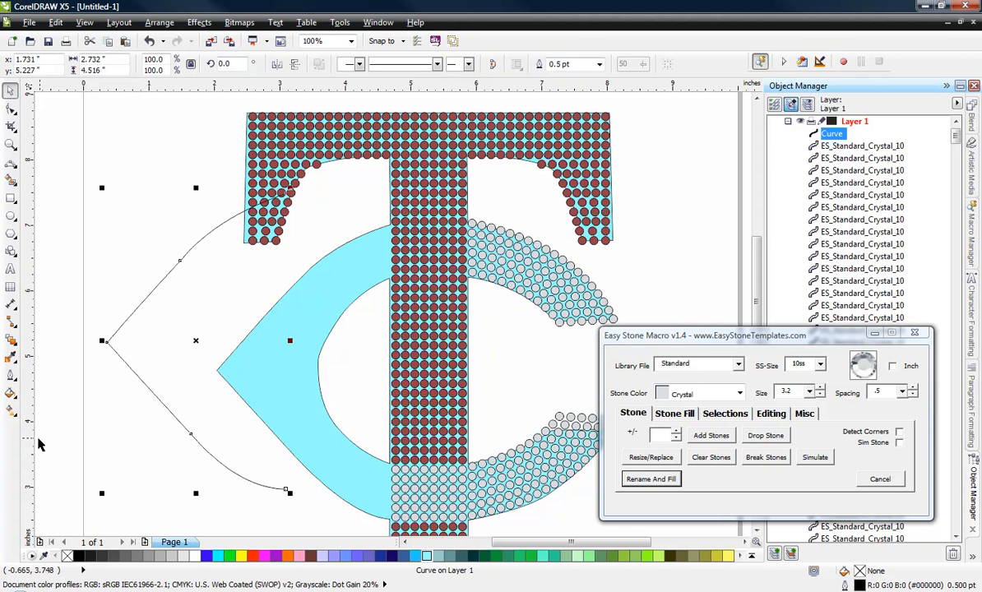
key("ctrl+z")
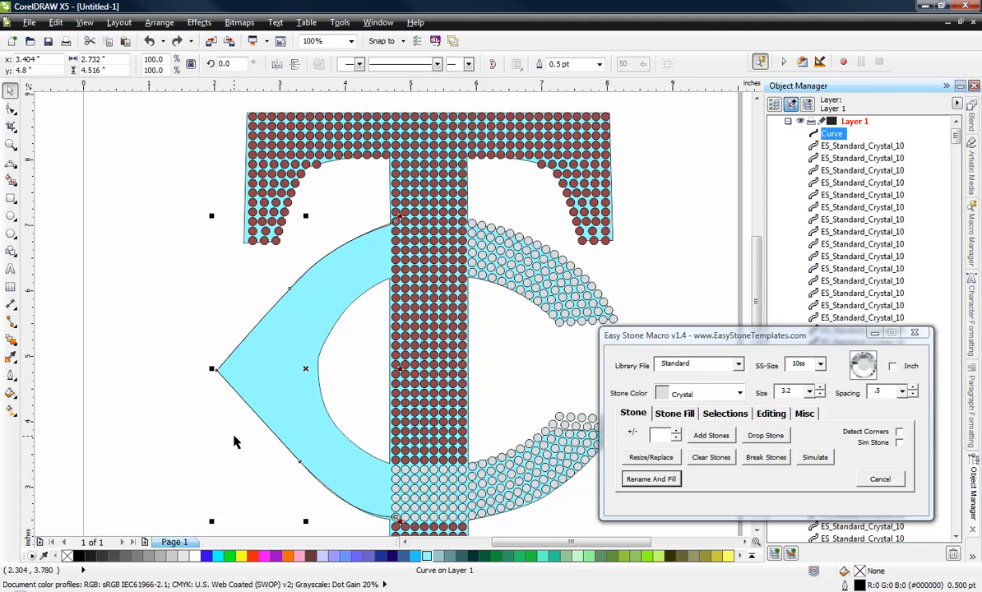
Step: Set the Island Fill count to 5 for the C's traced outer curve
scroll(234, 442, "down", 3)
scroll(233, 443, "up", 3)
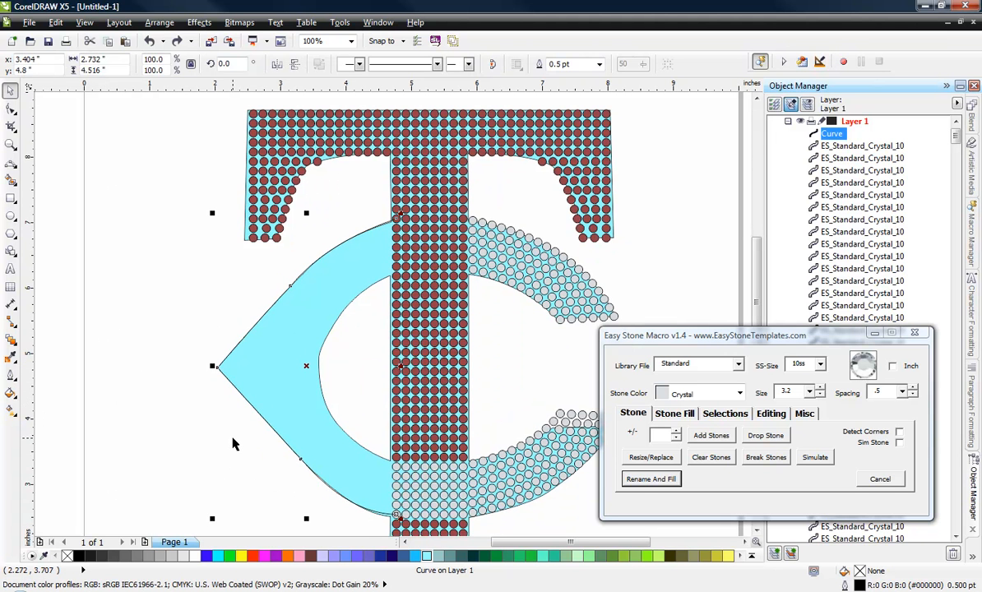
left_click(687, 413)
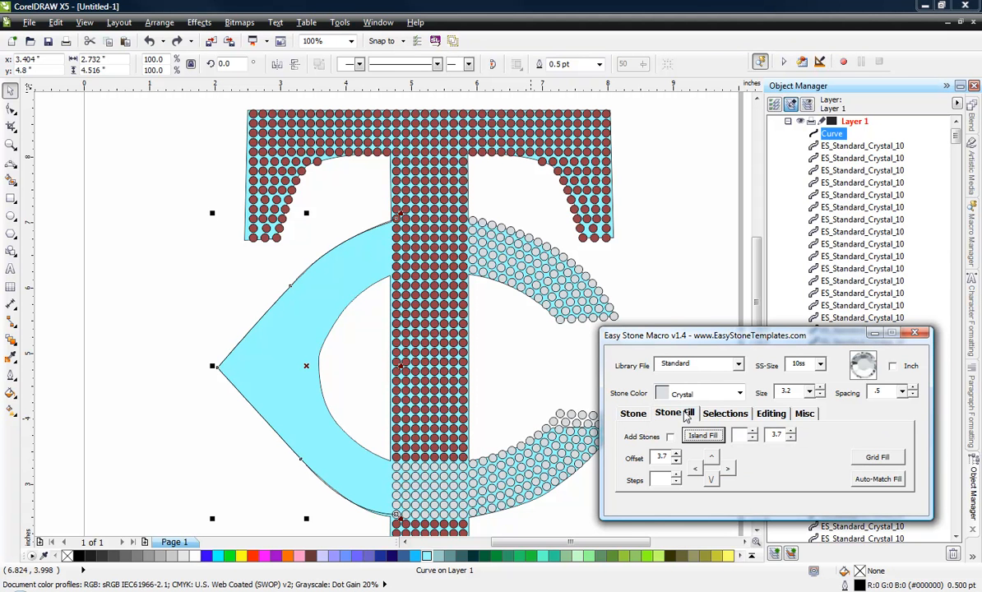
left_click(753, 435)
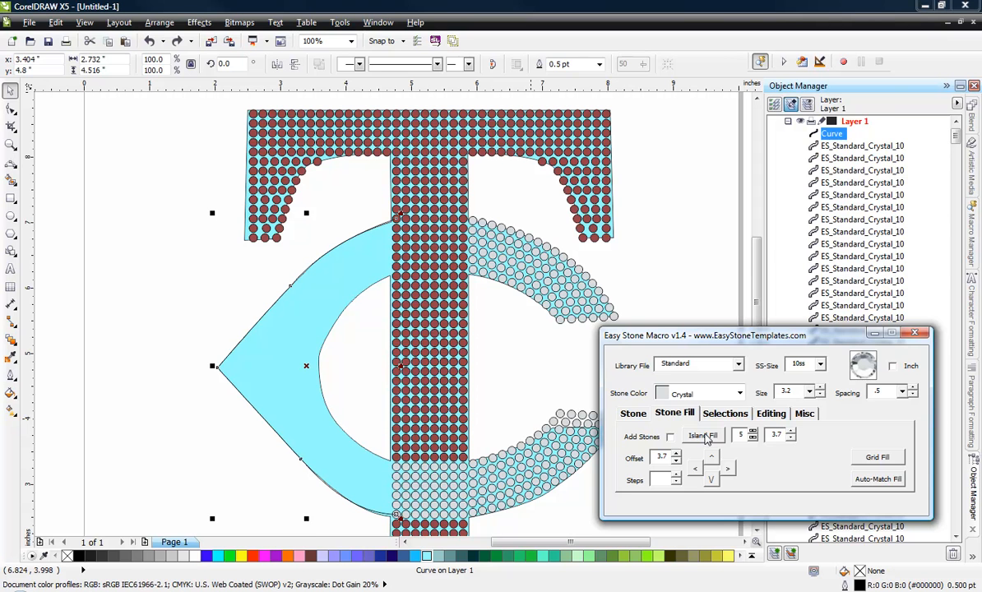
Step: Generate the offset curves from the C's traced outer curve with Island Fill and break them at their nodes
left_click(704, 436)
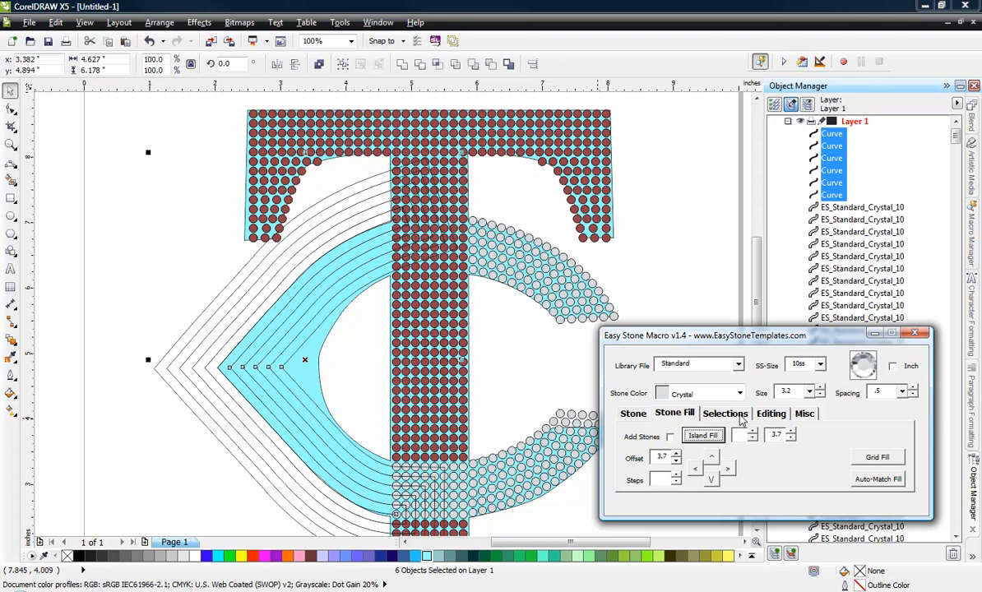
left_click(772, 415)
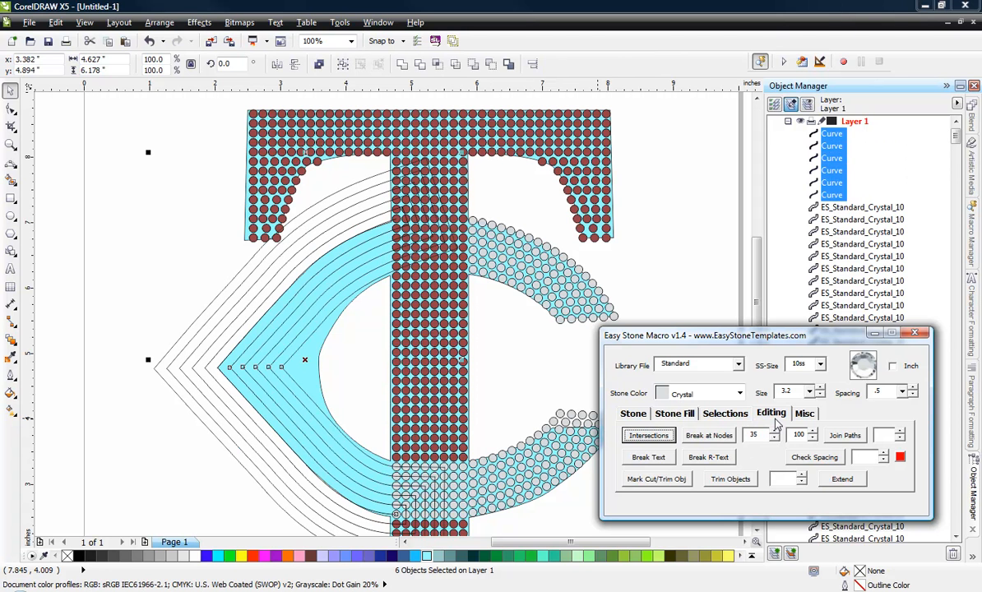
left_click(722, 440)
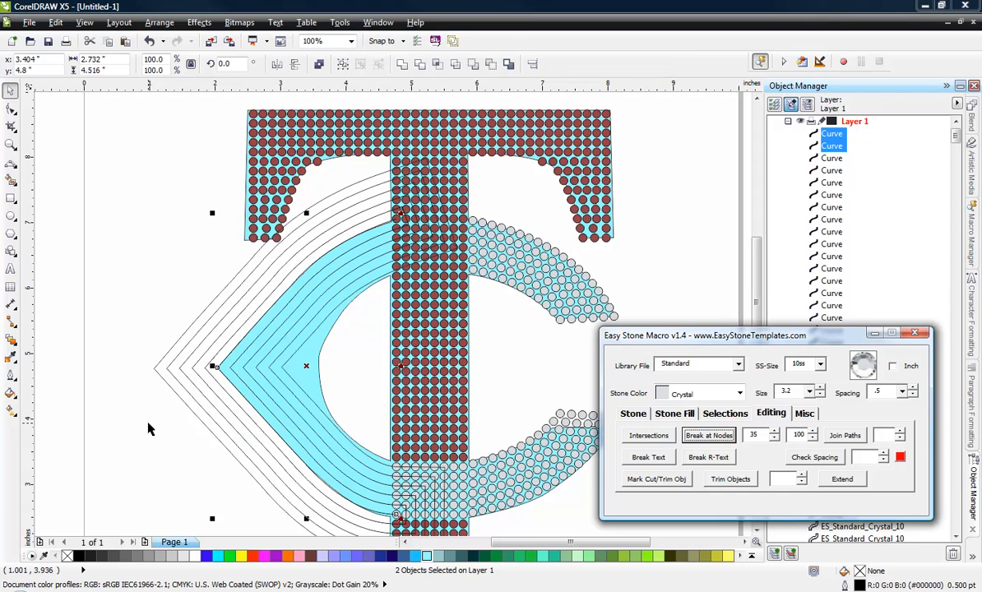
Step: Delete the offset curves that lie outside the lower-left edge of the C
left_click(175, 394)
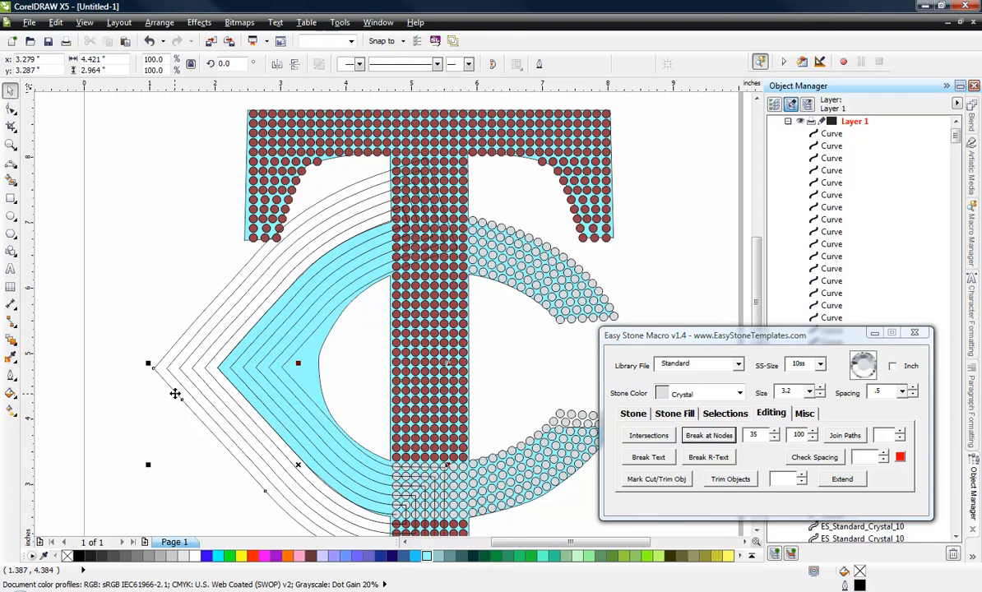
key("Delete")
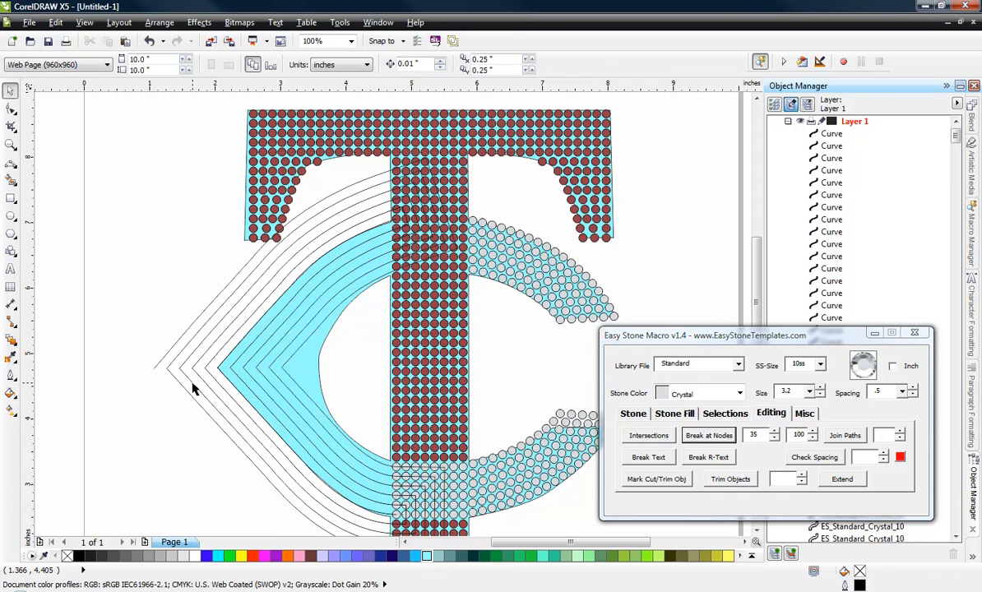
key("Delete")
left_click(195, 386)
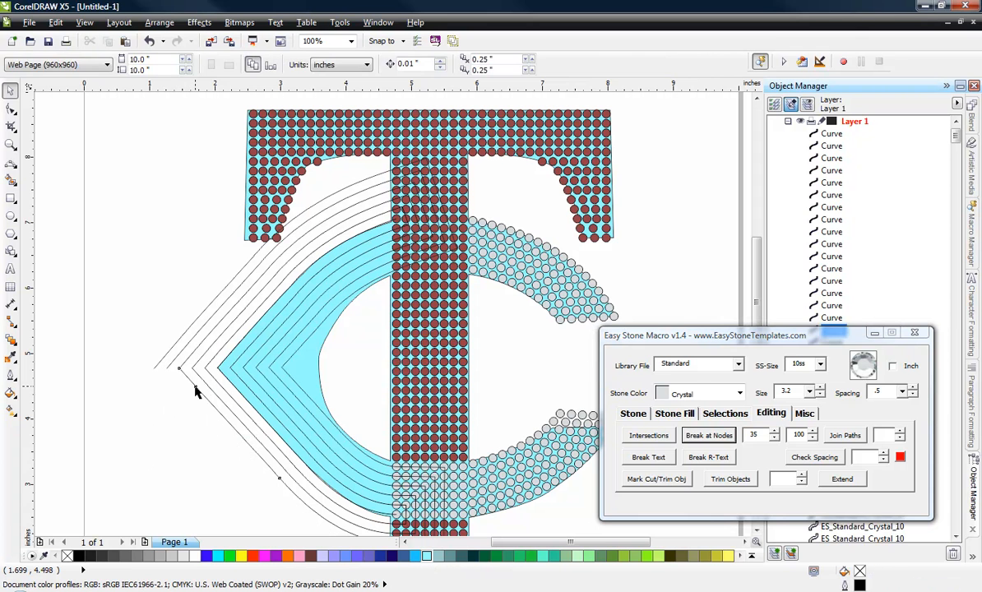
key("Delete")
left_click(210, 387)
key("Delete")
left_click(213, 368)
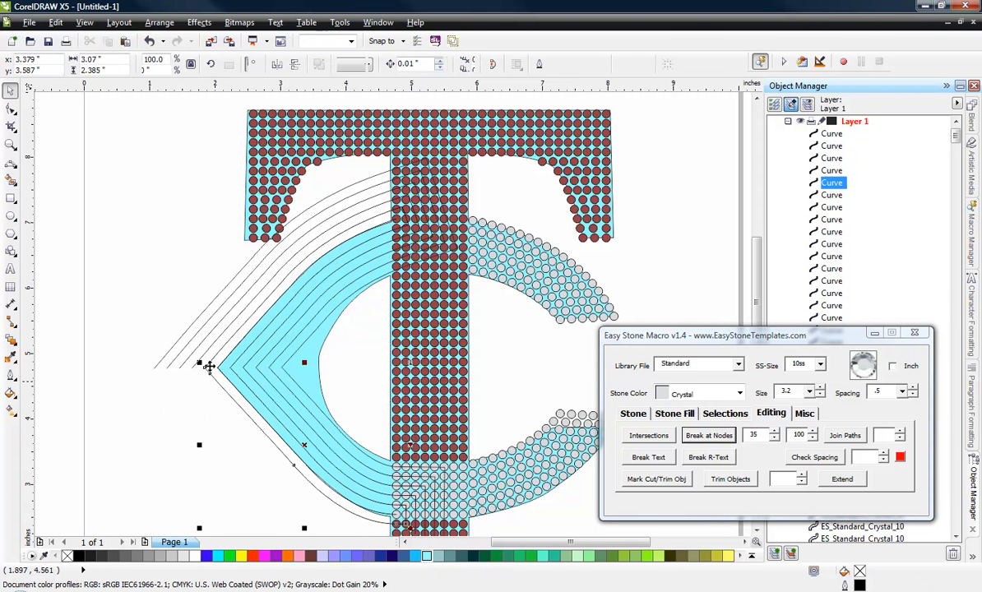
key("Delete")
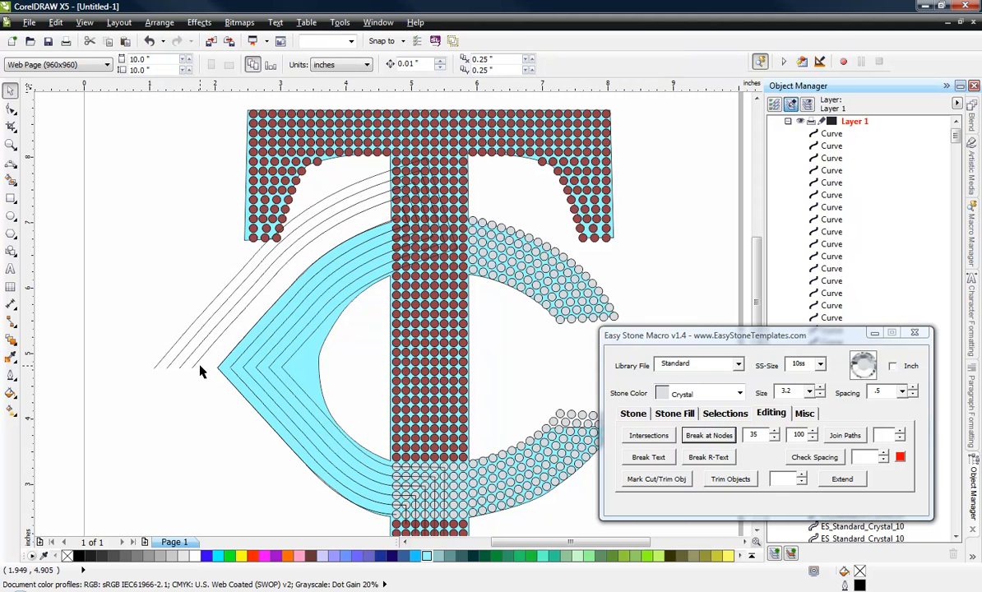
Step: Delete the remaining offset curves that lie outside the upper-left edge of the C
left_click(177, 370)
key("Delete")
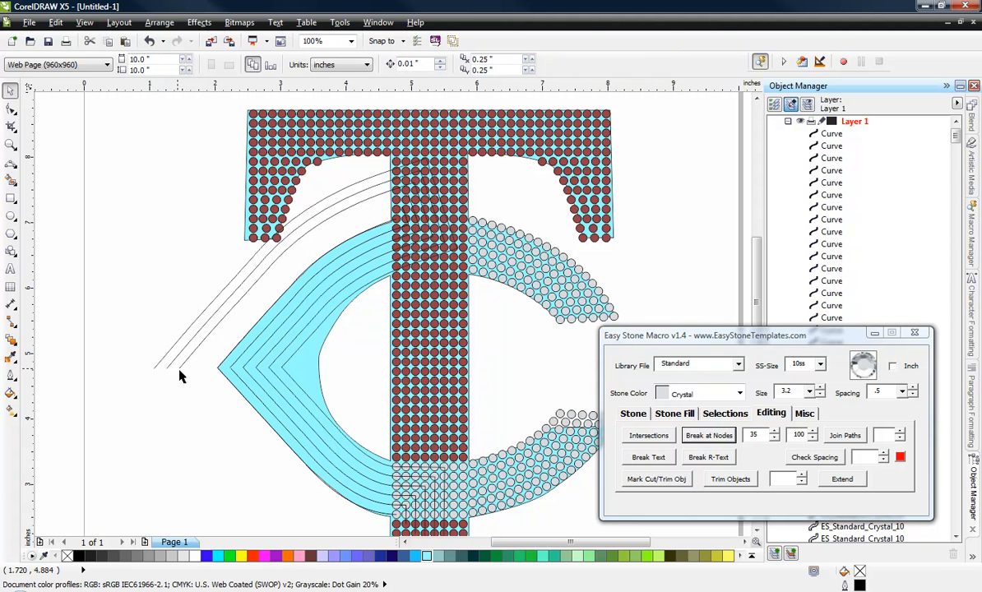
left_click(180, 369)
left_click(176, 365)
key("Delete")
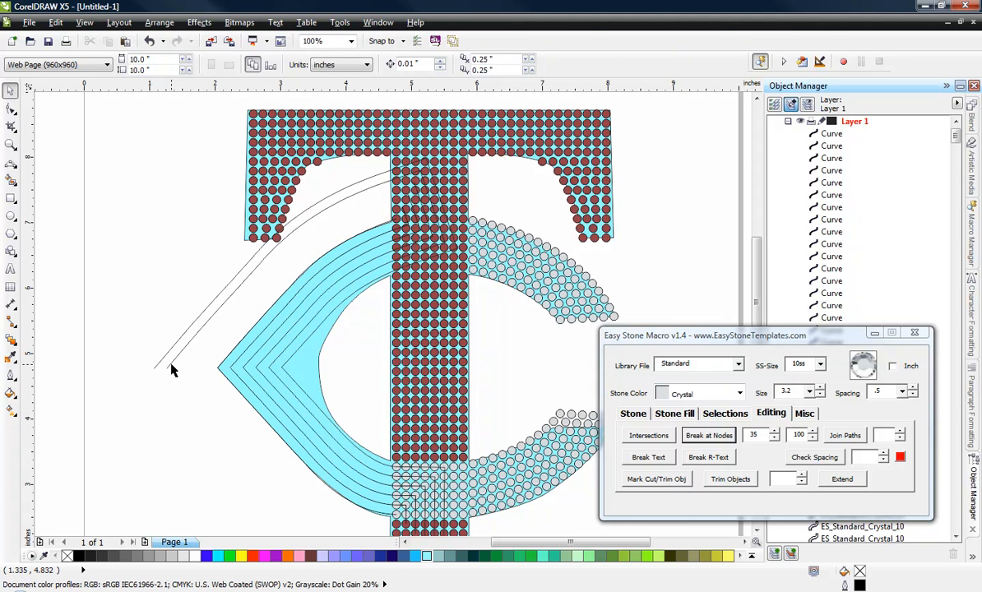
left_click(167, 362)
left_click(165, 358)
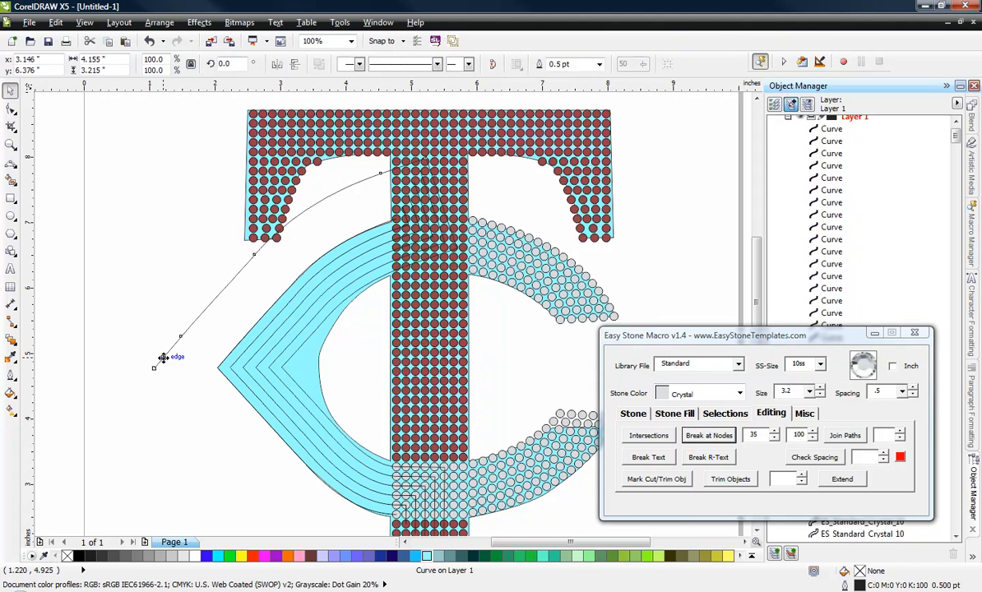
key("Delete")
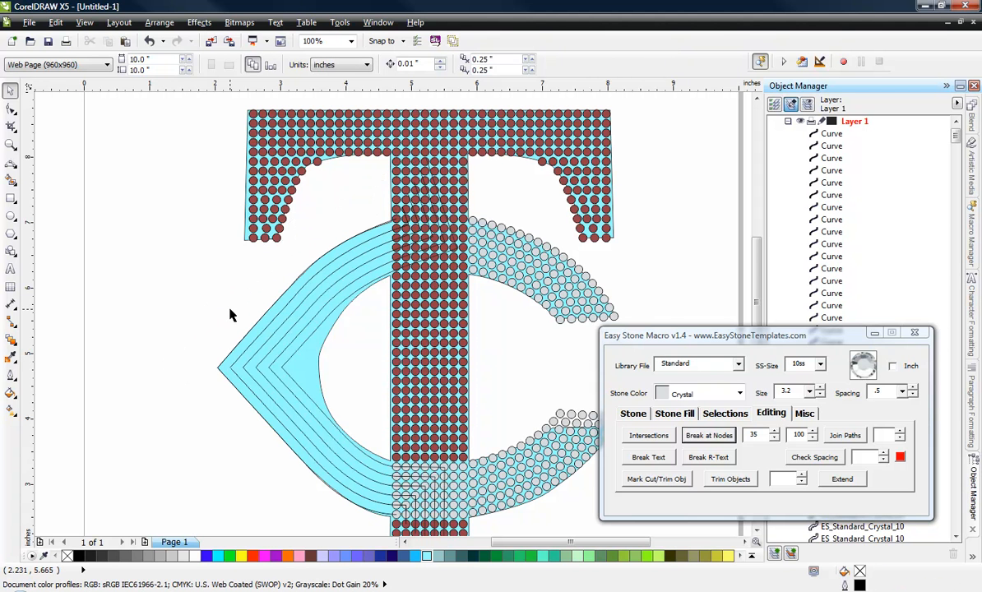
Step: Delete the vertical connecting segments of the offset curves over the lower Crystal crossing on the T's stem
scroll(229, 315, "down", 2)
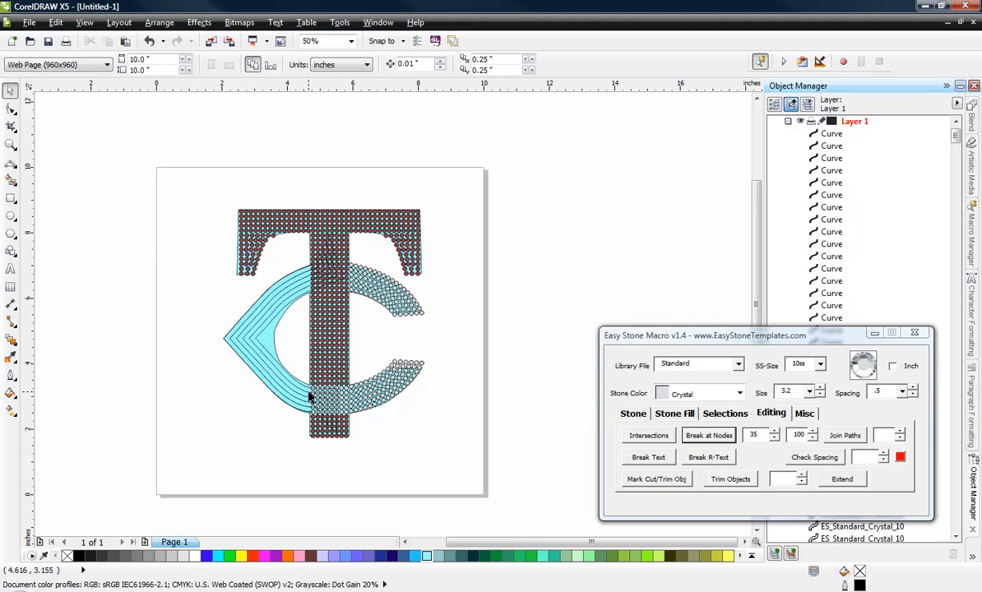
scroll(311, 395, "up", 4)
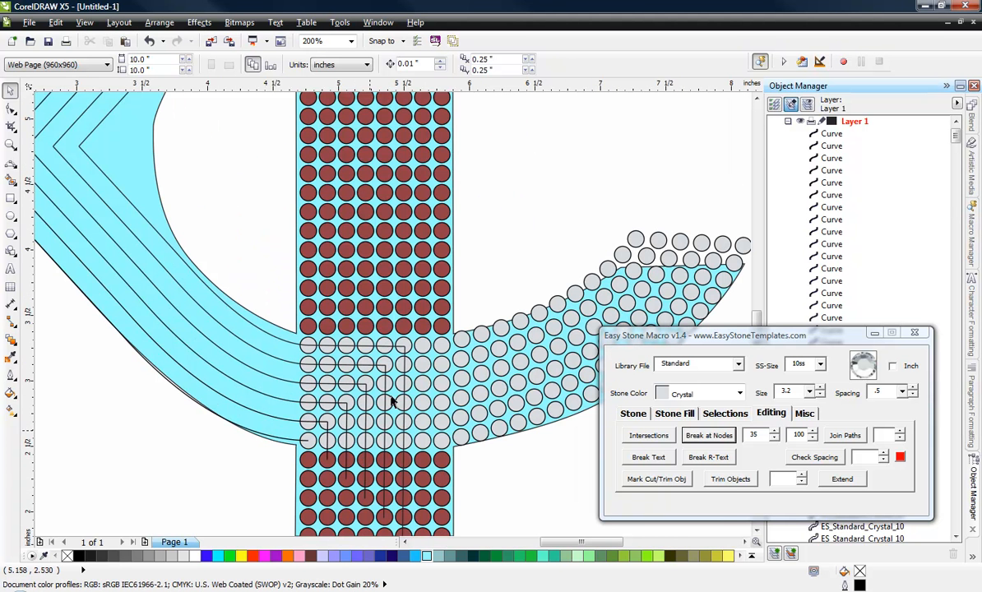
scroll(394, 402, "up", 3)
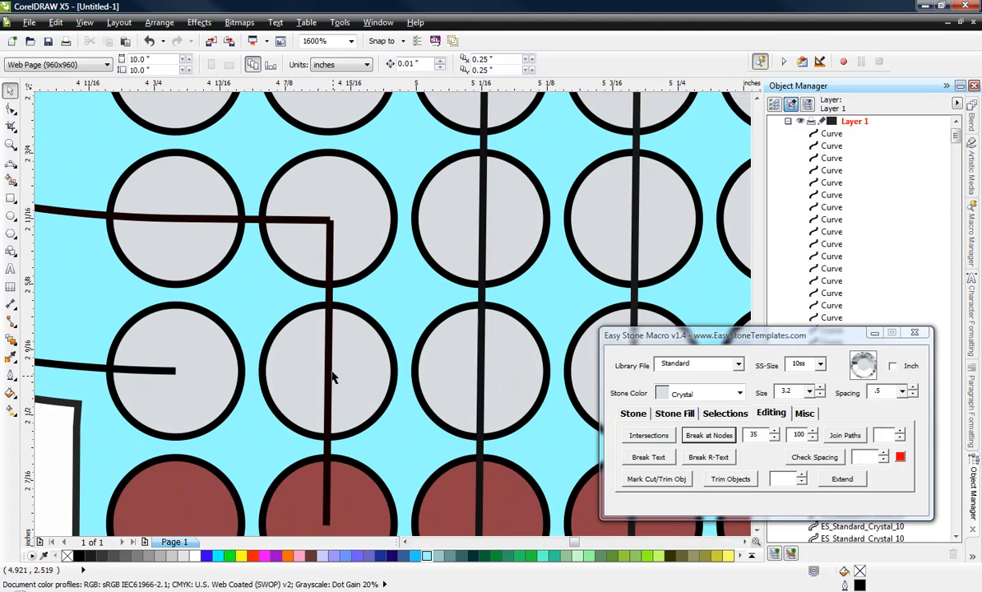
left_click(328, 294)
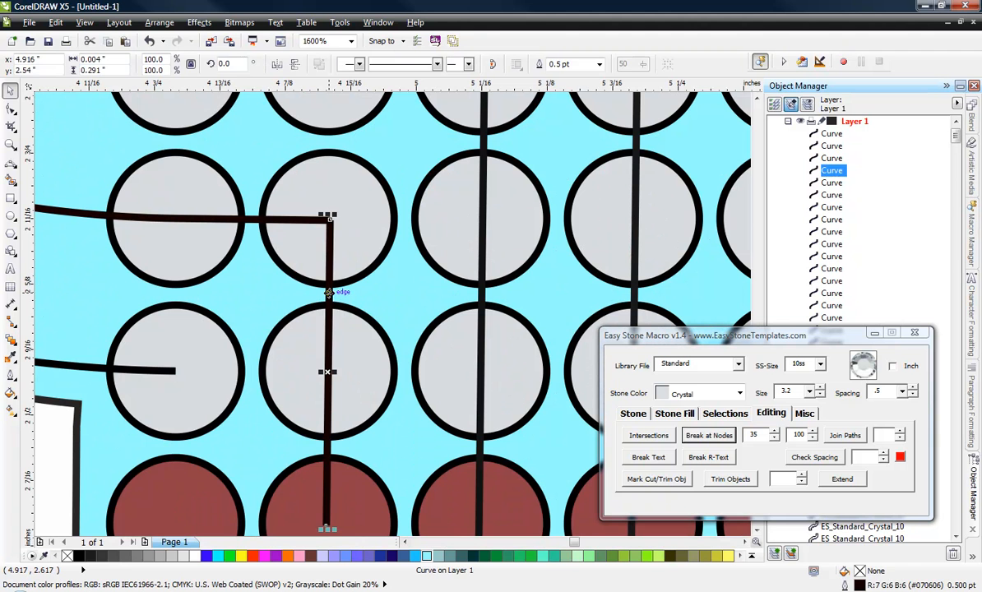
key("Delete")
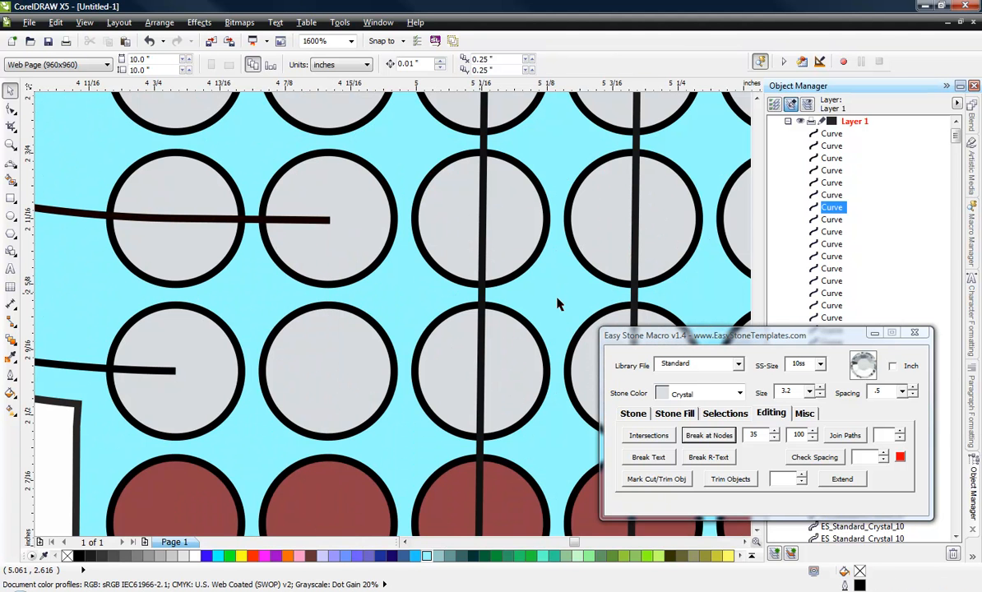
key("Delete")
left_click(635, 291)
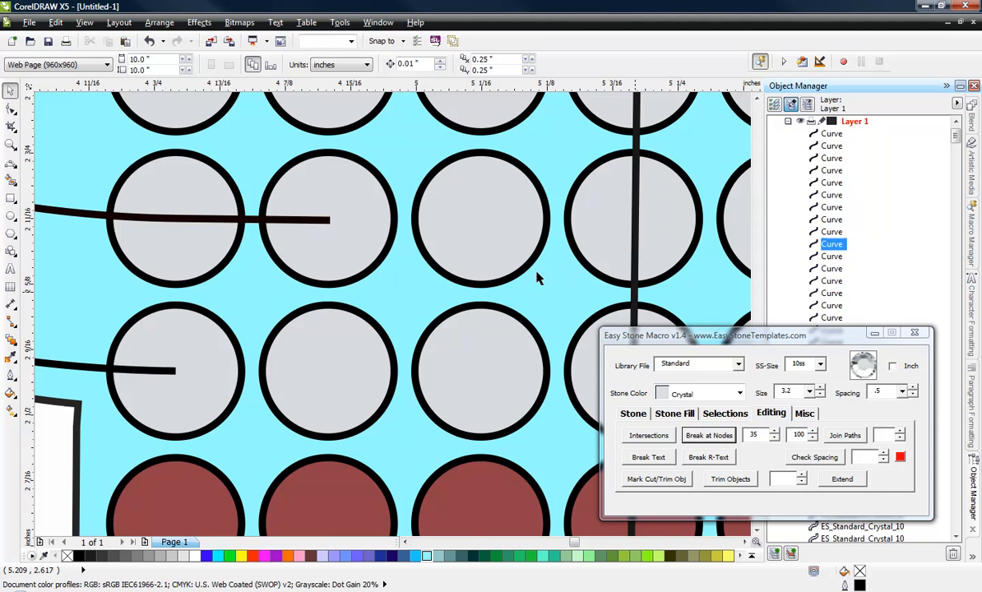
key("Delete")
scroll(411, 251, "down", 2)
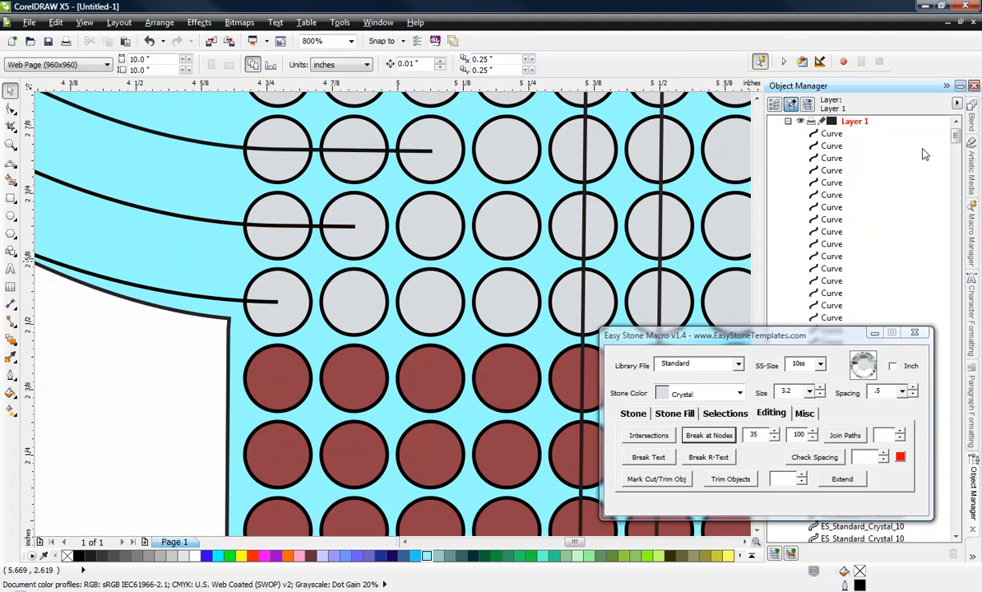
left_click(585, 272)
key("Delete")
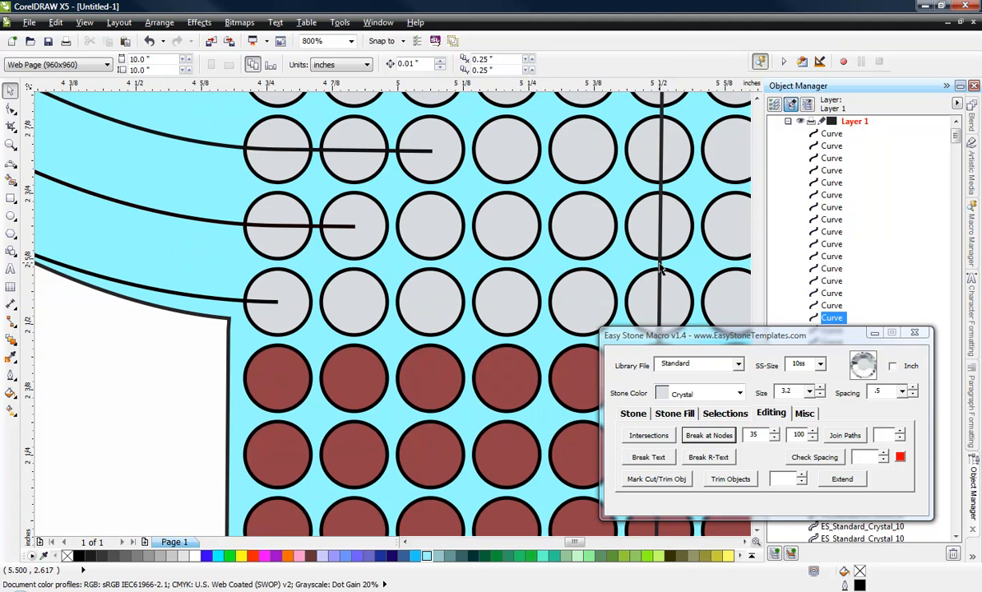
left_click(660, 272)
key("Delete")
Step: Delete the slanted connecting segments of the offset curves over the T's stem at the C's upper crossing
scroll(486, 344, "down", 1)
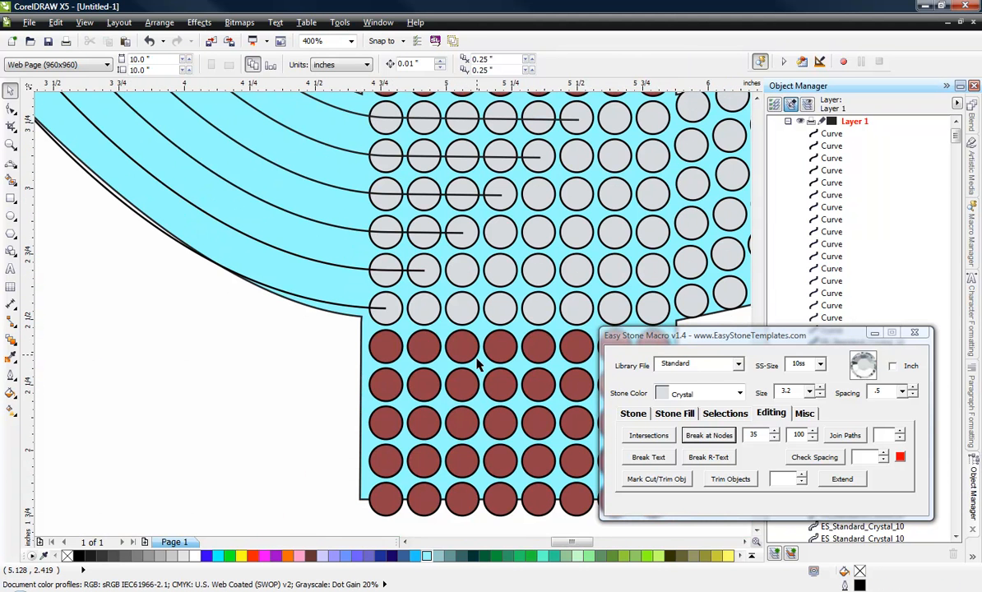
scroll(480, 366, "down", 3)
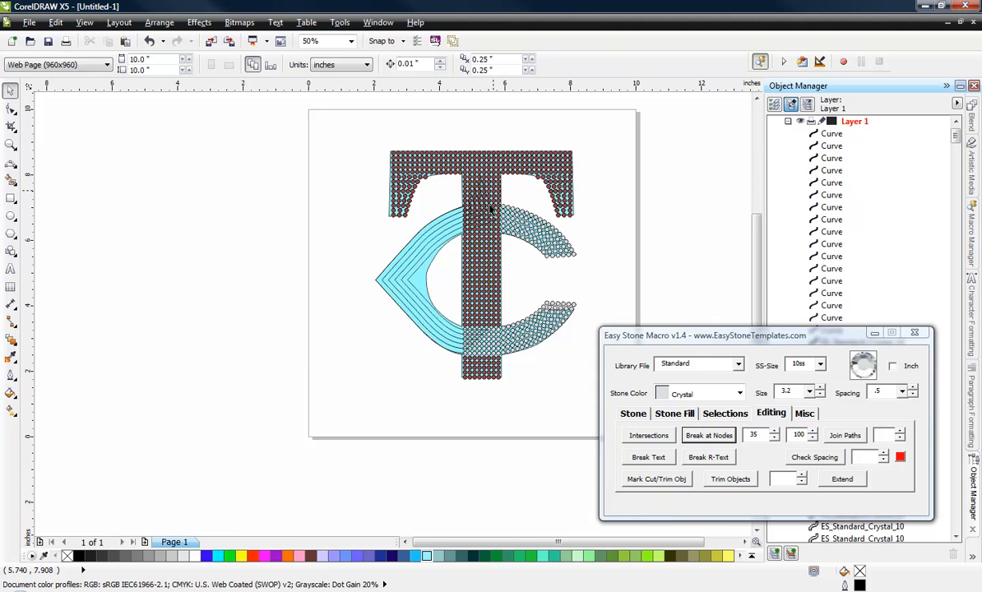
scroll(490, 210, "up", 4)
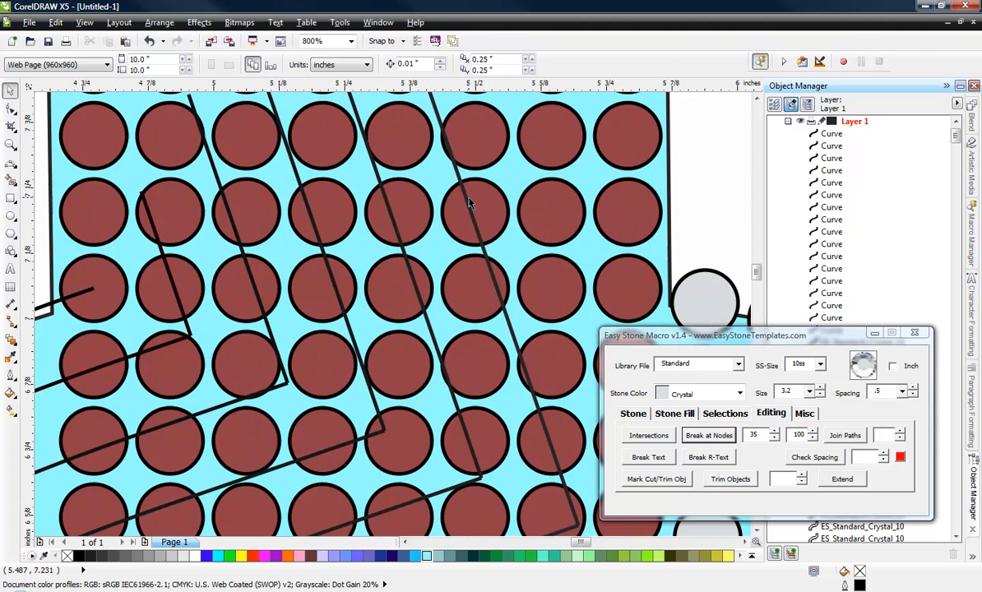
left_click(461, 180)
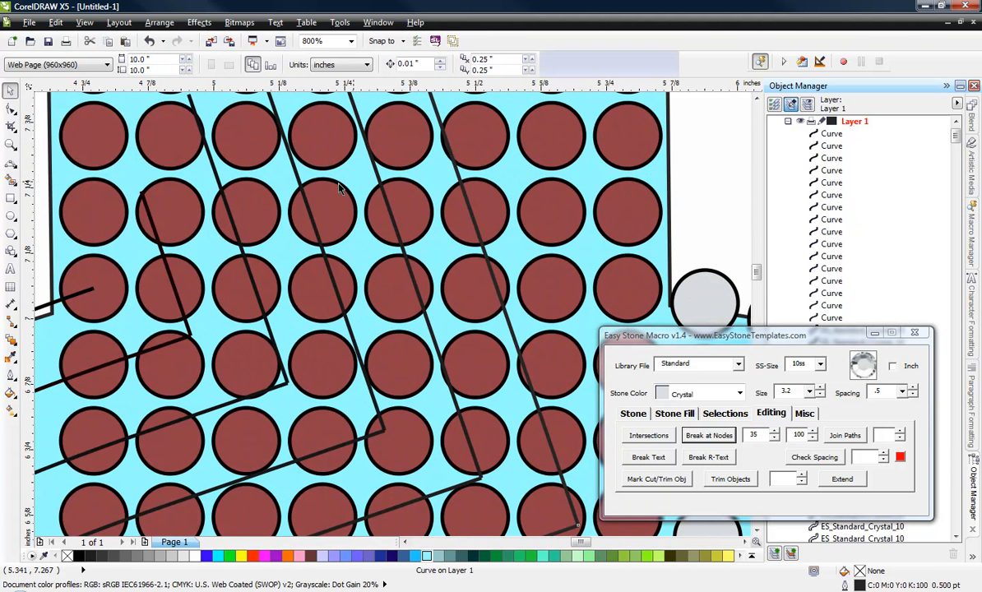
key("Delete")
left_click(378, 176)
key("Delete")
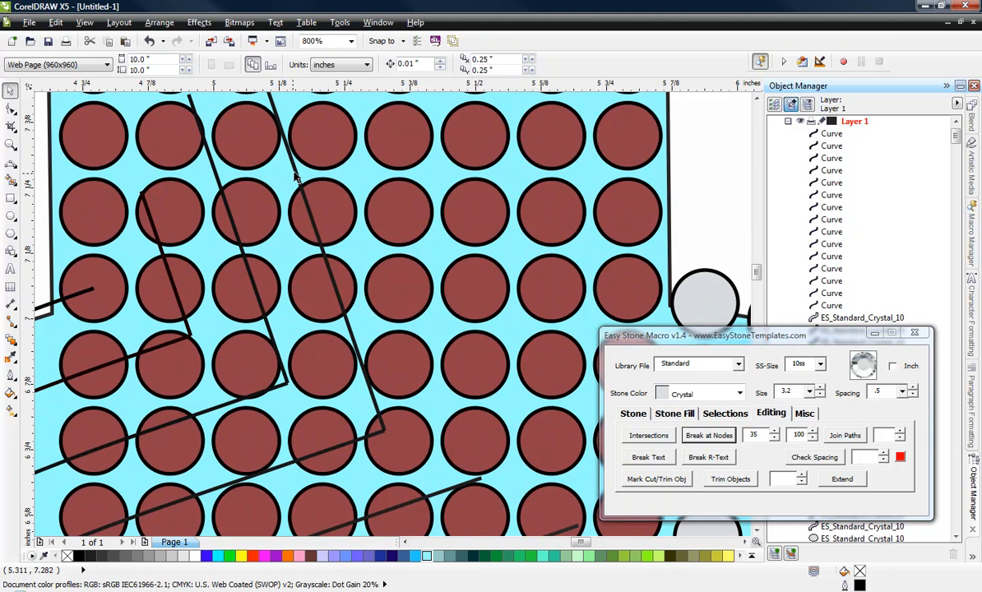
left_click(298, 175)
key("Delete")
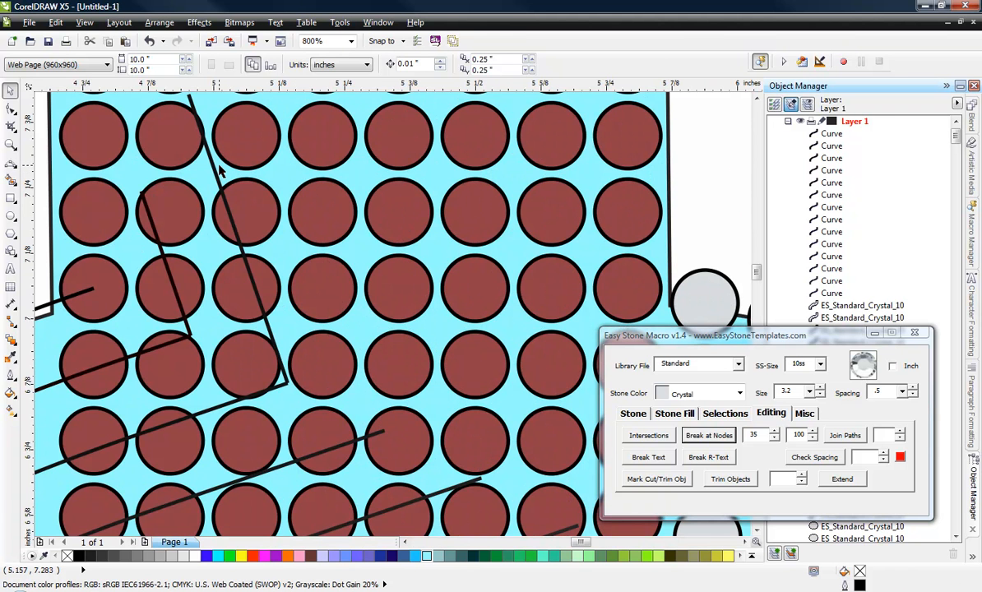
left_click(213, 171)
key("Delete")
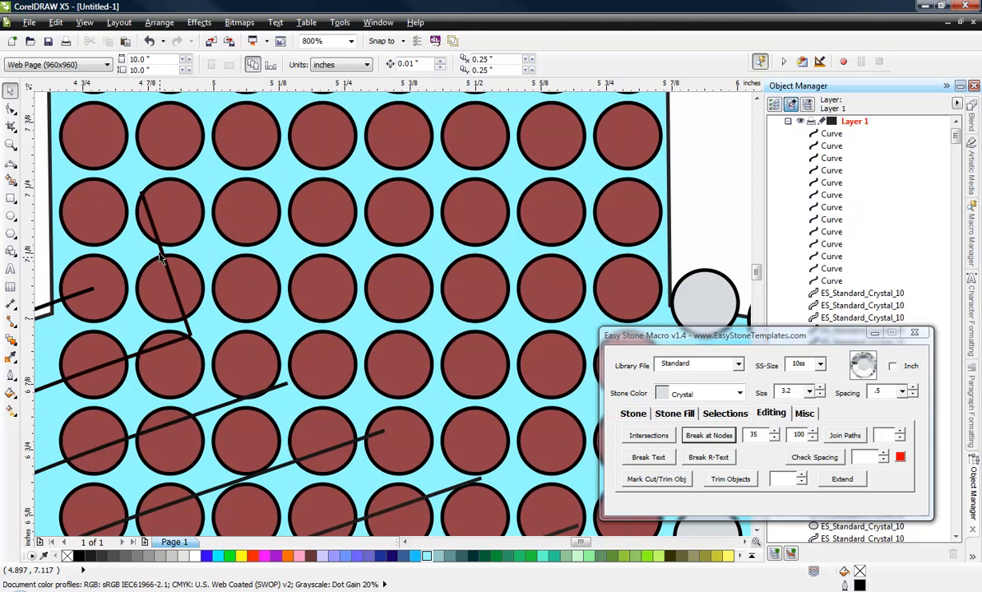
left_click(164, 255)
key("Delete")
scroll(402, 222, "down", 3)
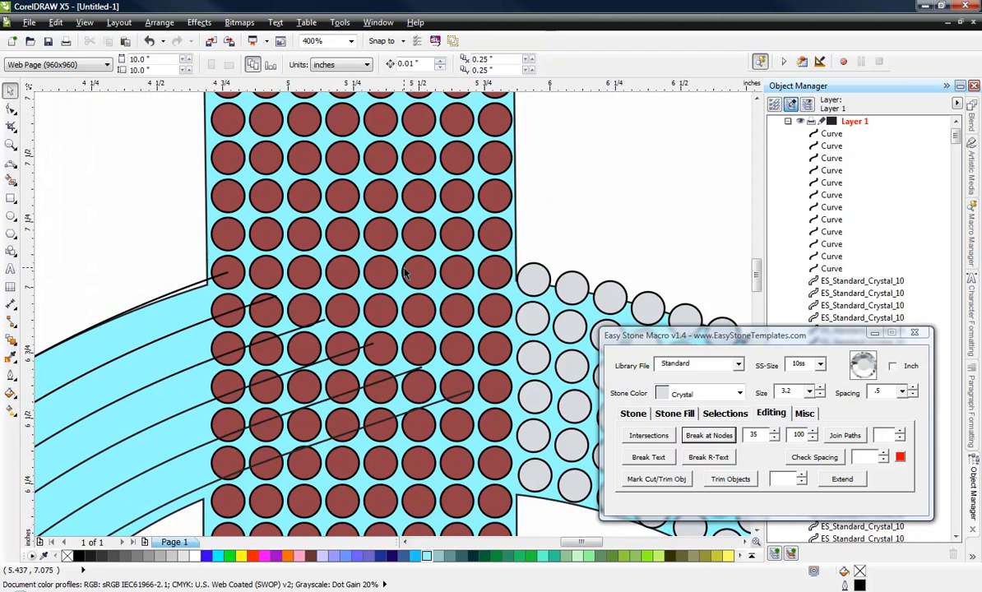
Step: Select all 12 remaining offset curves of the C and group them
scroll(310, 292, "up", 1)
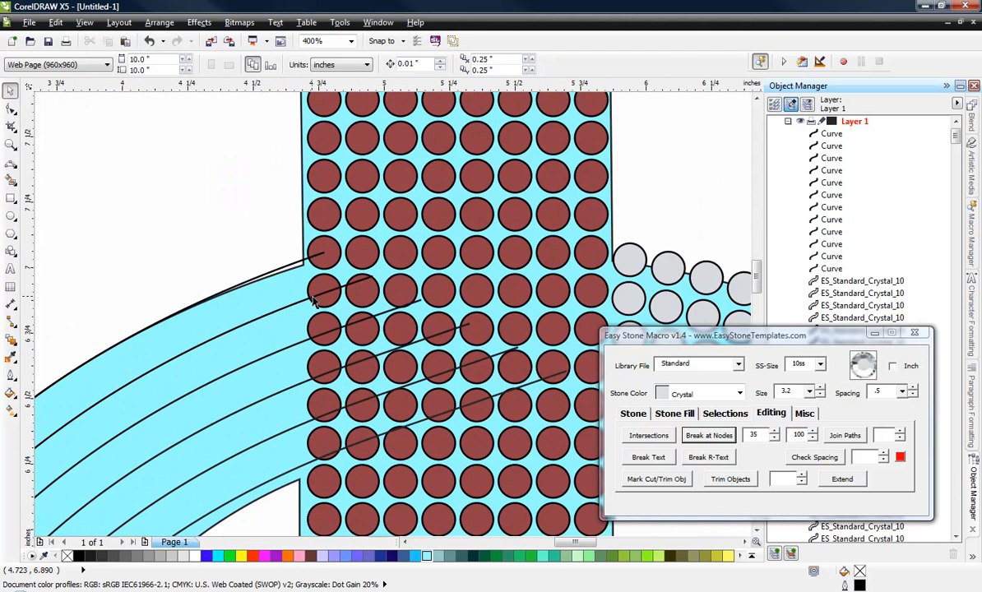
scroll(315, 280, "down", 3)
scroll(368, 247, "up", 1)
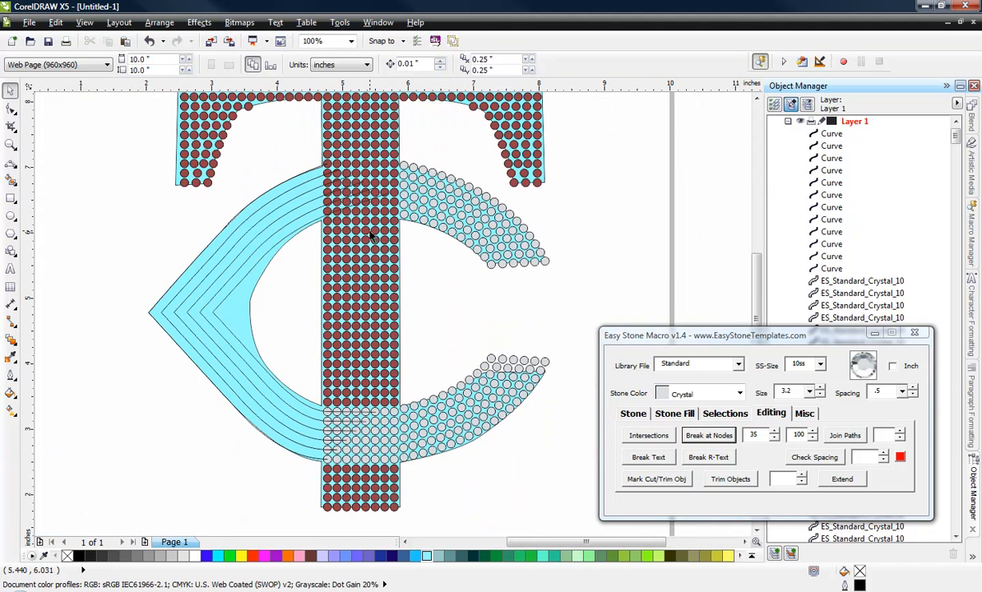
left_click(831, 135)
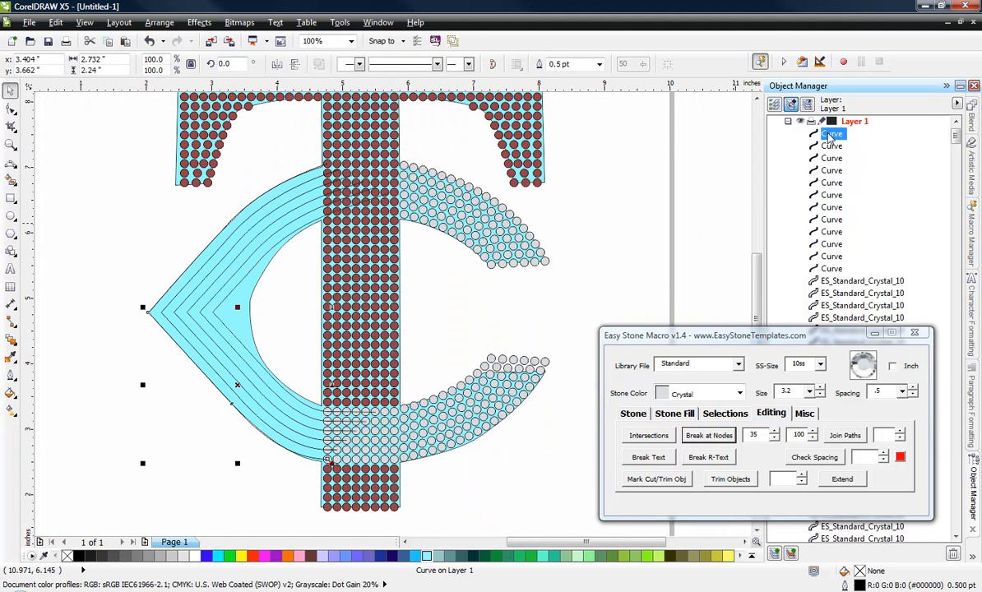
left_click(831, 270, "shift")
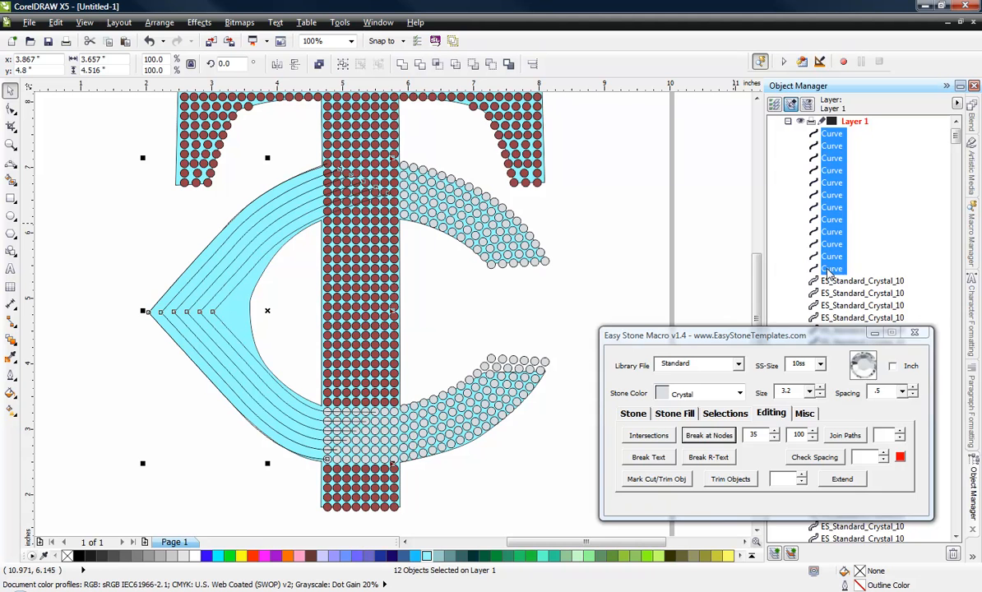
right_click(829, 272)
left_click(861, 307)
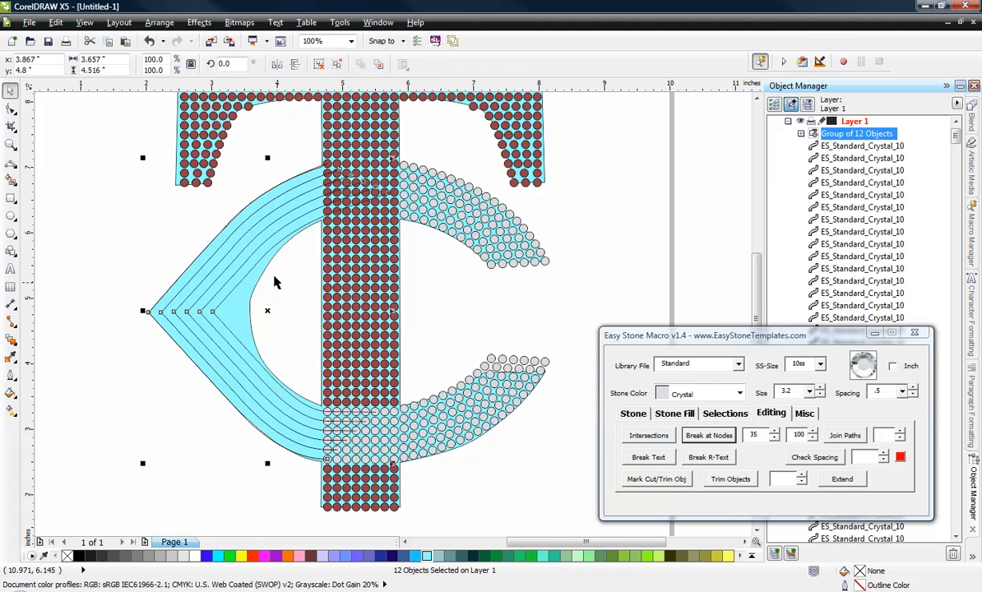
Step: Draw a rectangle about 0.94 by 5.24 inches over the T's stem, its left edge through the first stone column's centres, covering the curve ends
left_click(10, 198)
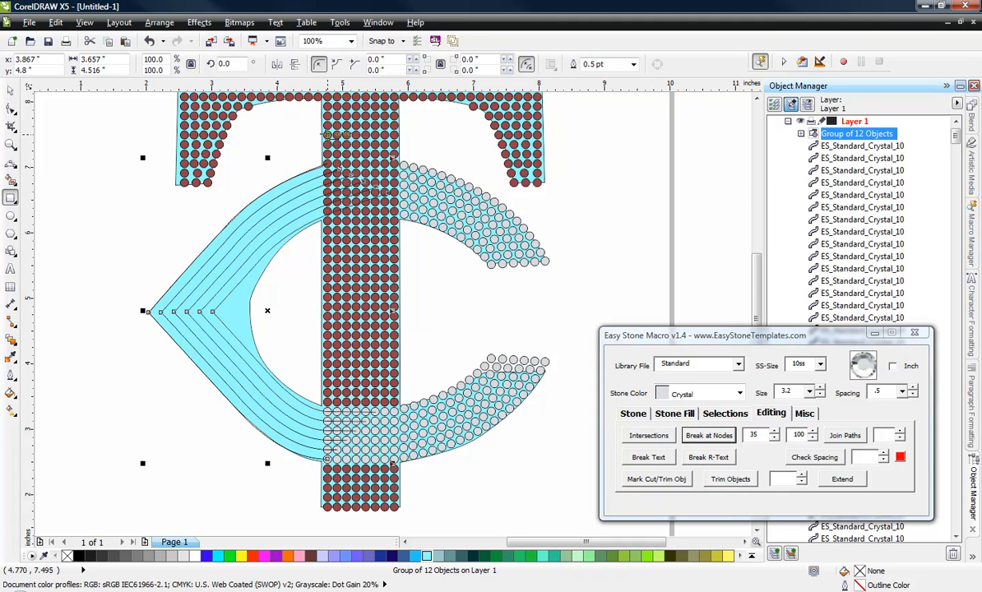
left_click_drag(327, 134, 395, 484)
scroll(344, 476, "up", 2)
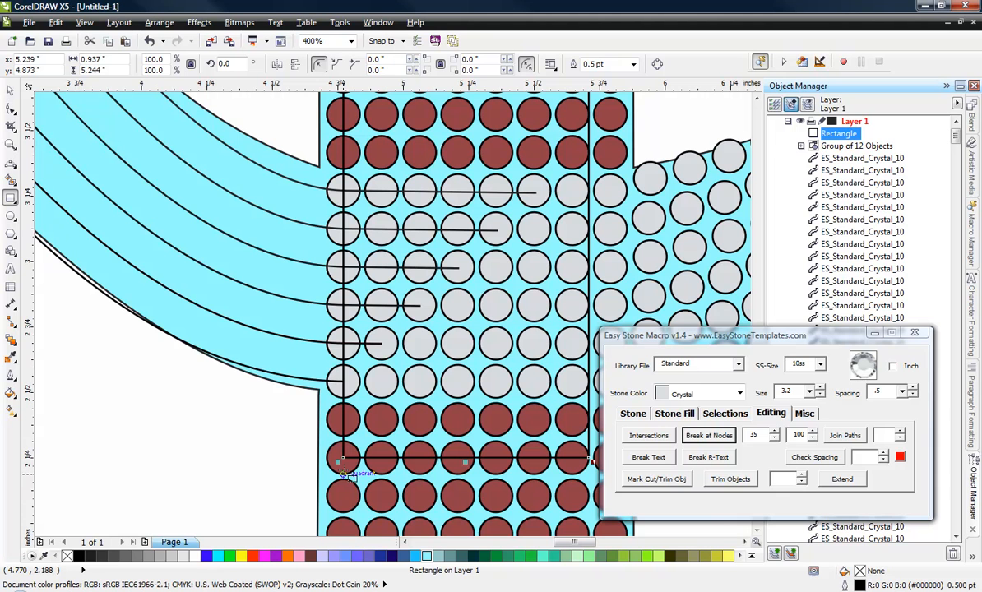
Step: Trim the group of 12 offset curves with the rectangle over the T's stem, leaving neither source nor target originals
left_click(971, 558)
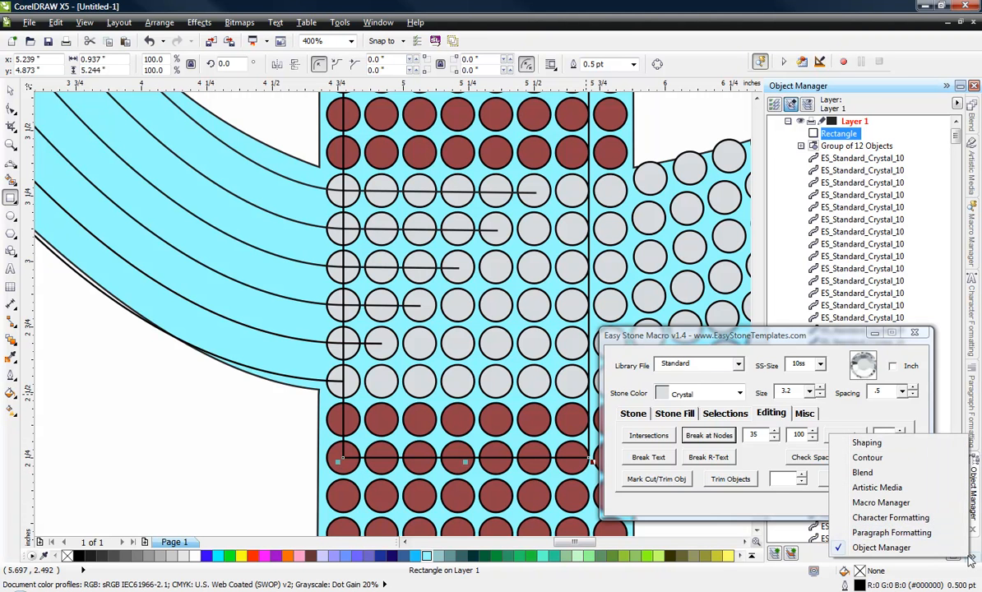
left_click(868, 444)
left_click(822, 234)
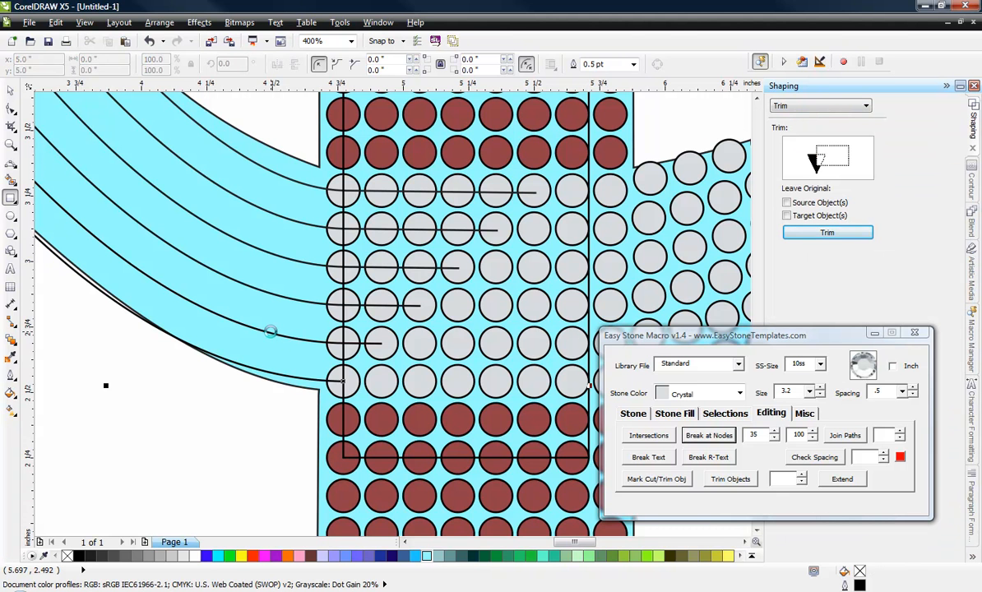
left_click(247, 329)
scroll(348, 383, "down", 6)
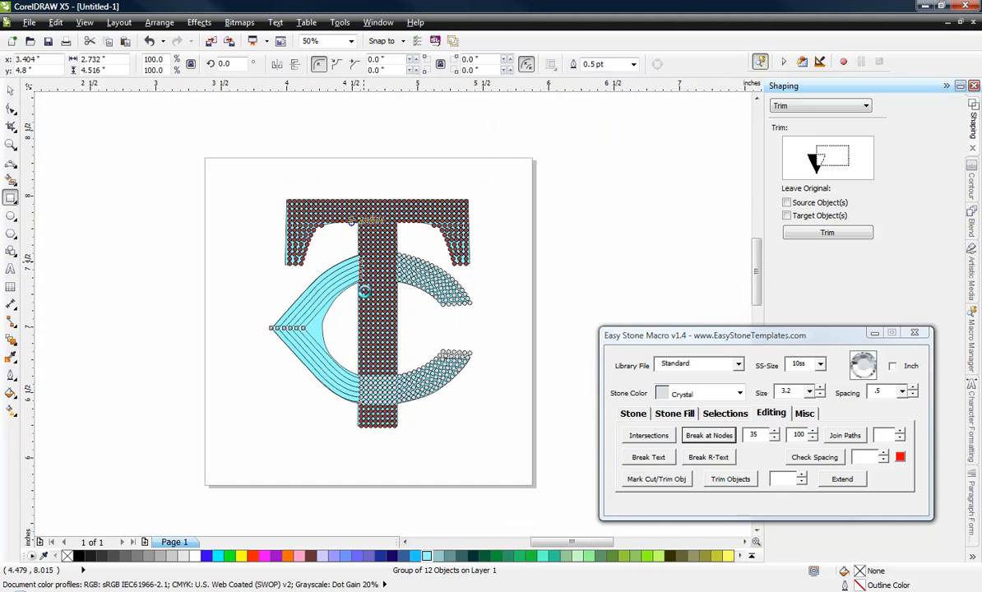
scroll(349, 240, "up", 6)
scroll(291, 167, "down", 4)
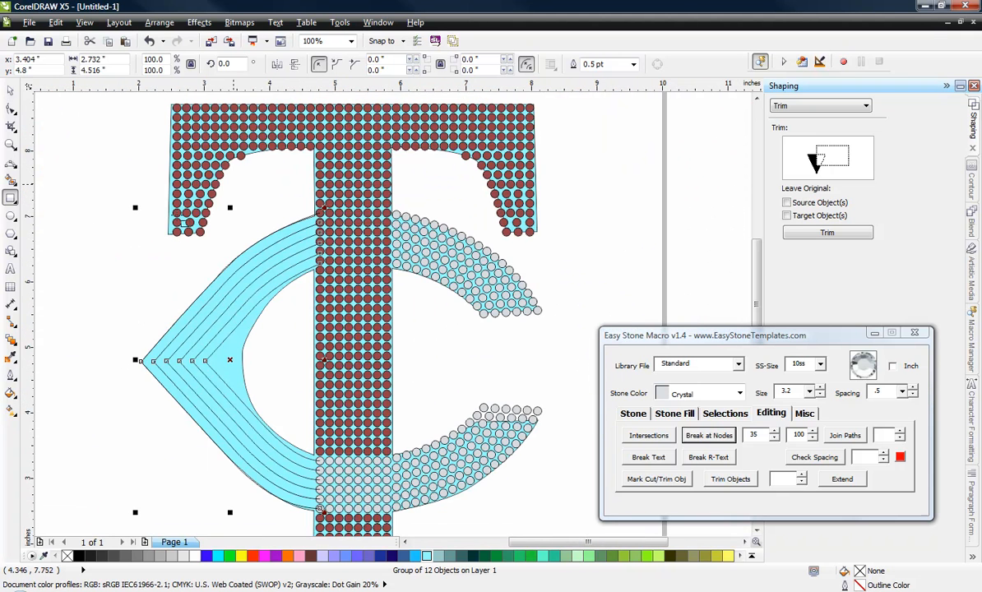
left_click(10, 89)
left_click(103, 257)
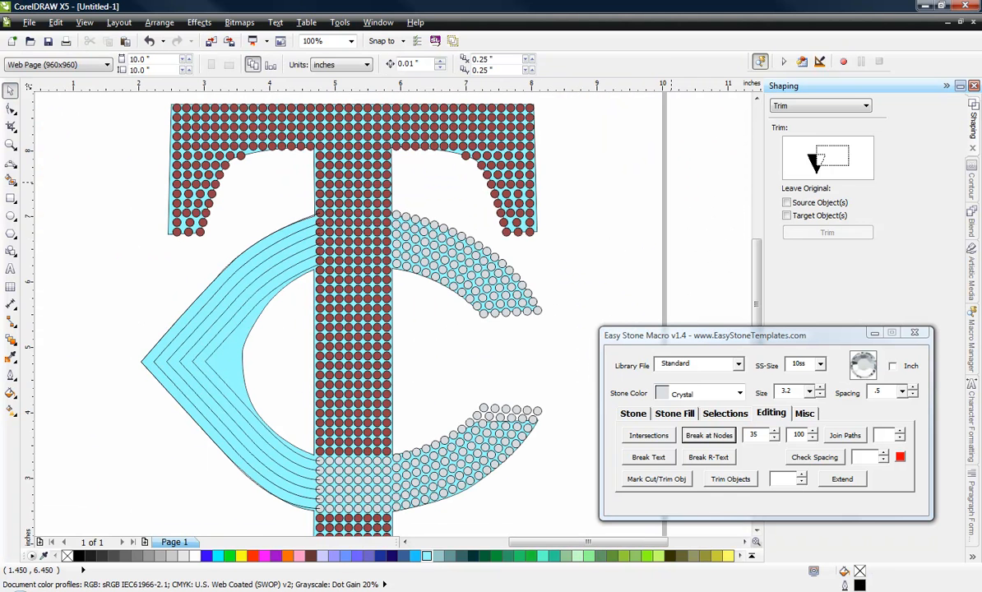
Step: Select the trimmed group of the C's 12 offset curves in the object list and ungroup it
left_click(975, 560)
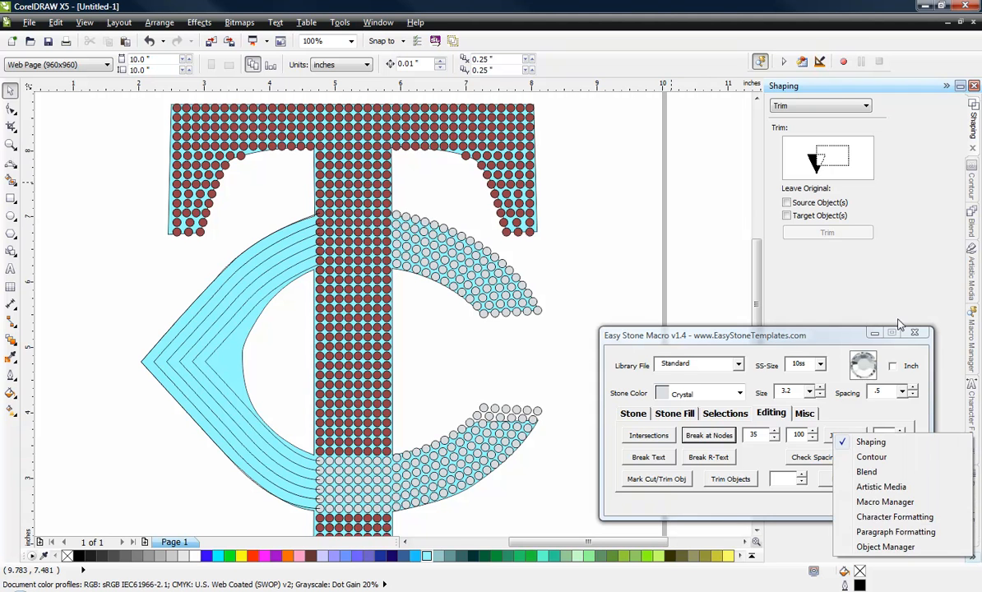
left_click(897, 547)
left_click(848, 134)
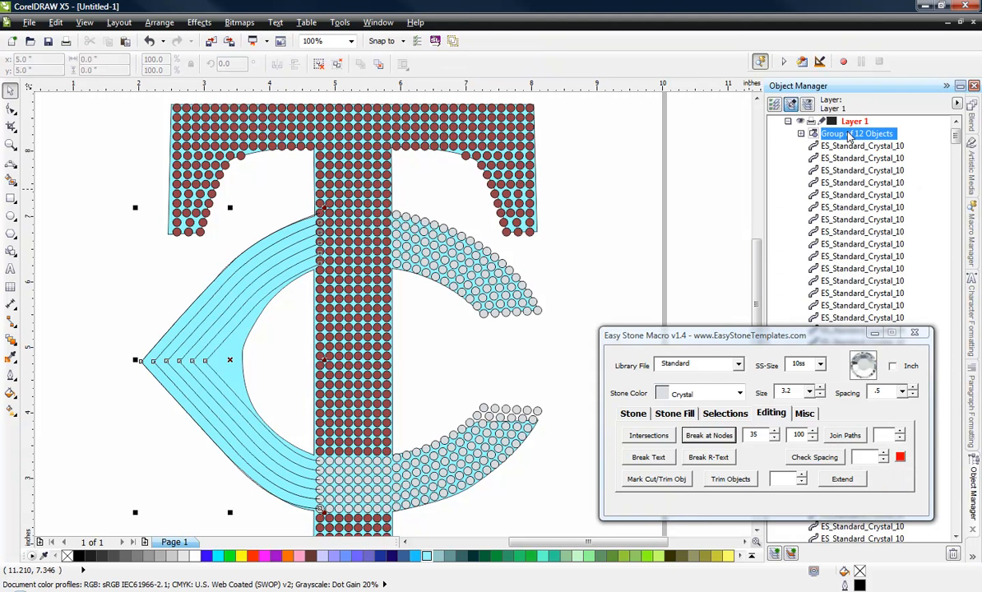
right_click(848, 137)
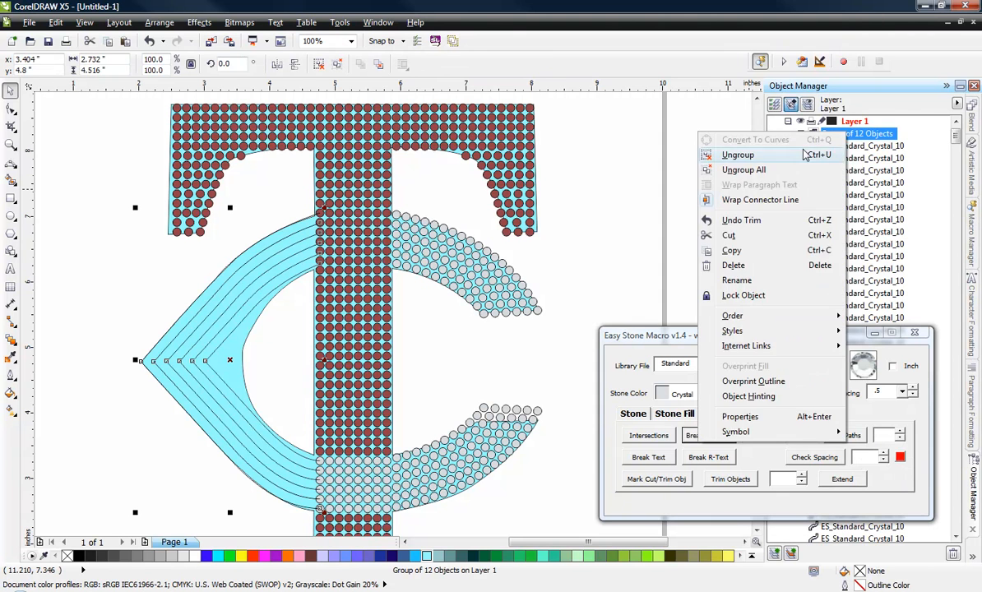
left_click(738, 154)
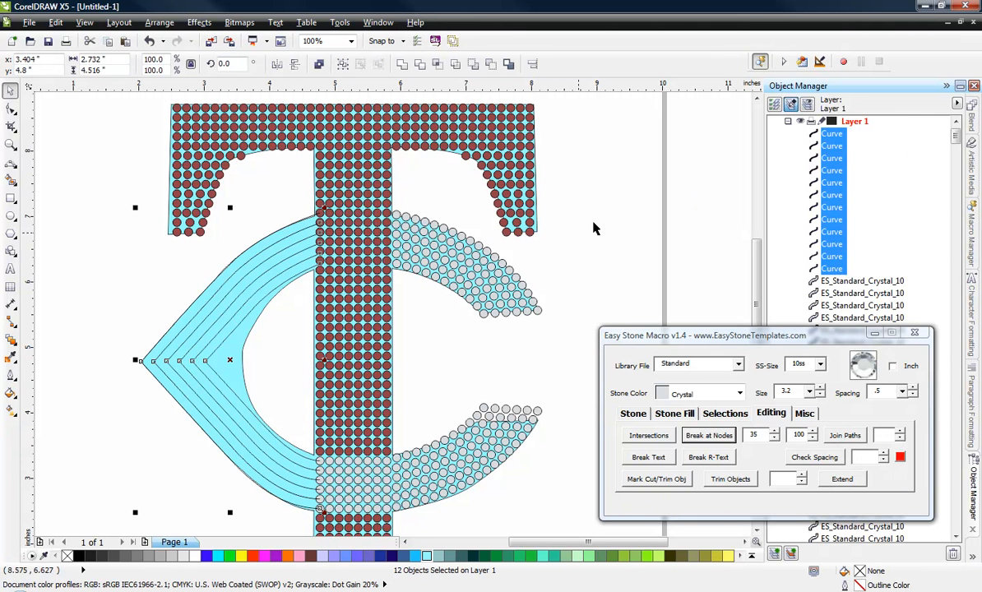
Step: Add 10ss Crystal stones along the 12 ungrouped offset curves of the C and deselect everything
left_click(630, 414)
left_click(711, 435)
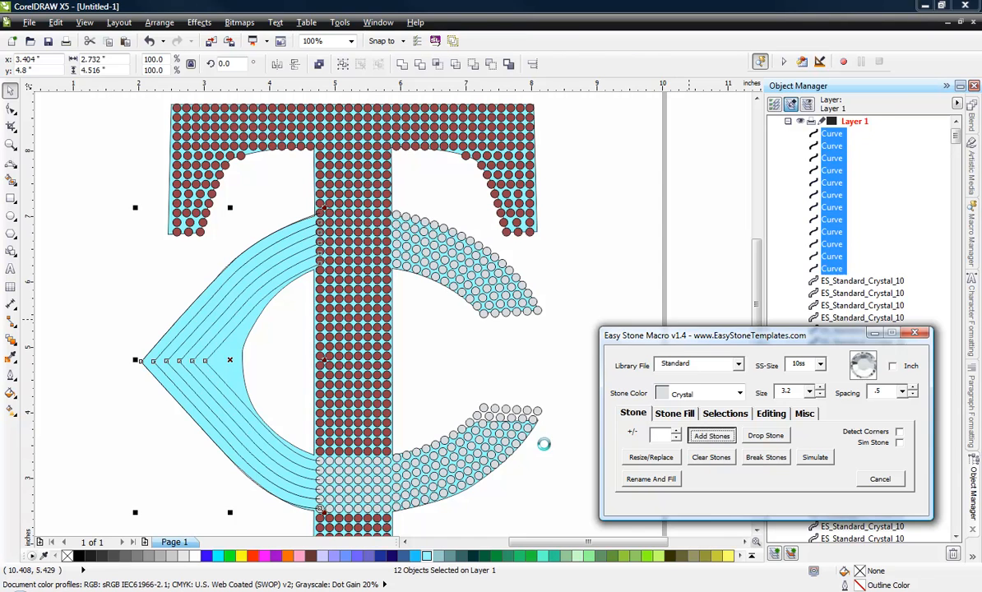
left_click(97, 425)
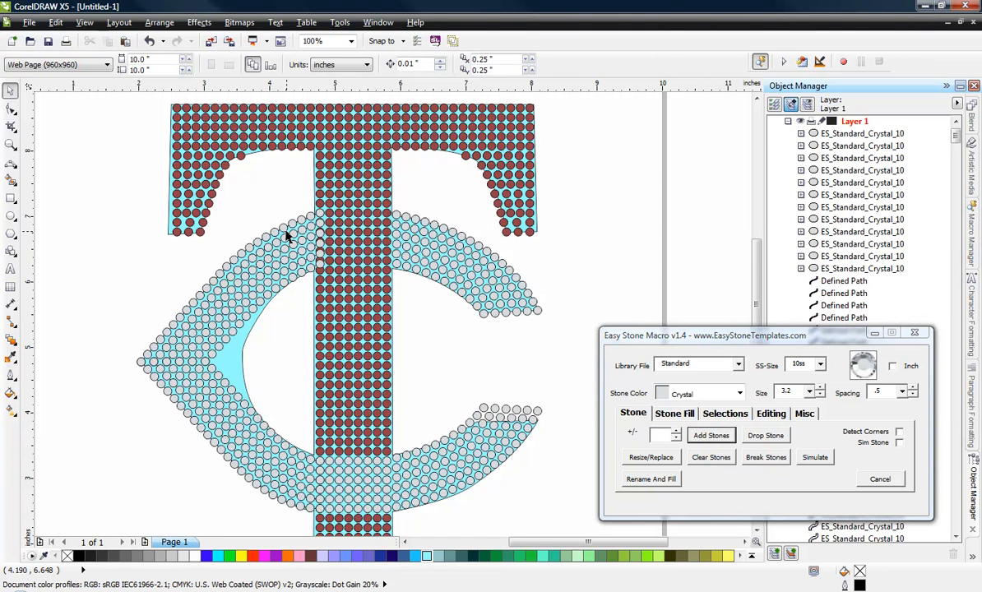
Step: Select all the newly added Crystal stone blends of the C and break them into individual stones
scroll(329, 212, "up", 2)
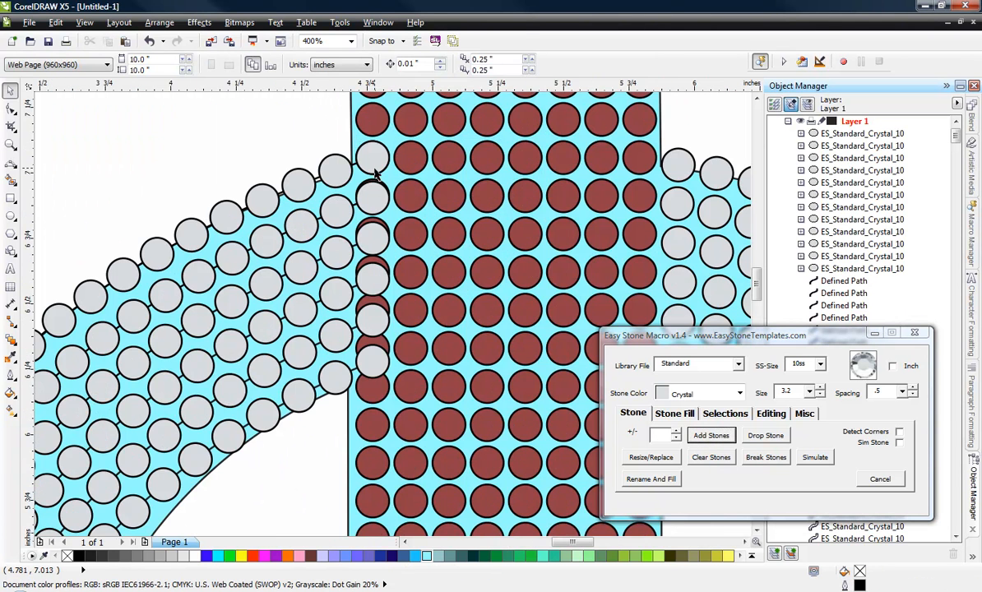
scroll(375, 173, "down", 4)
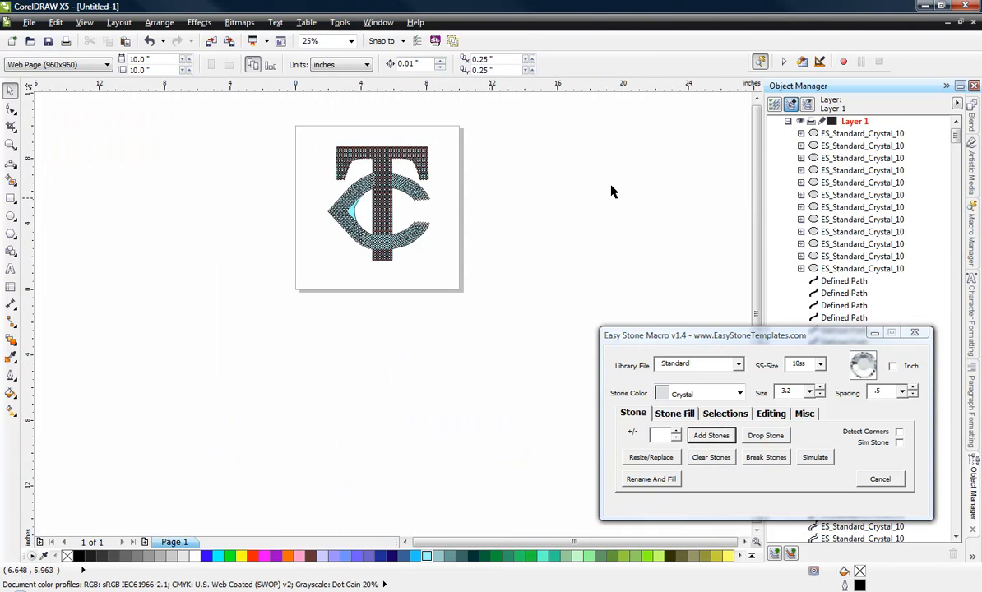
left_click(836, 135)
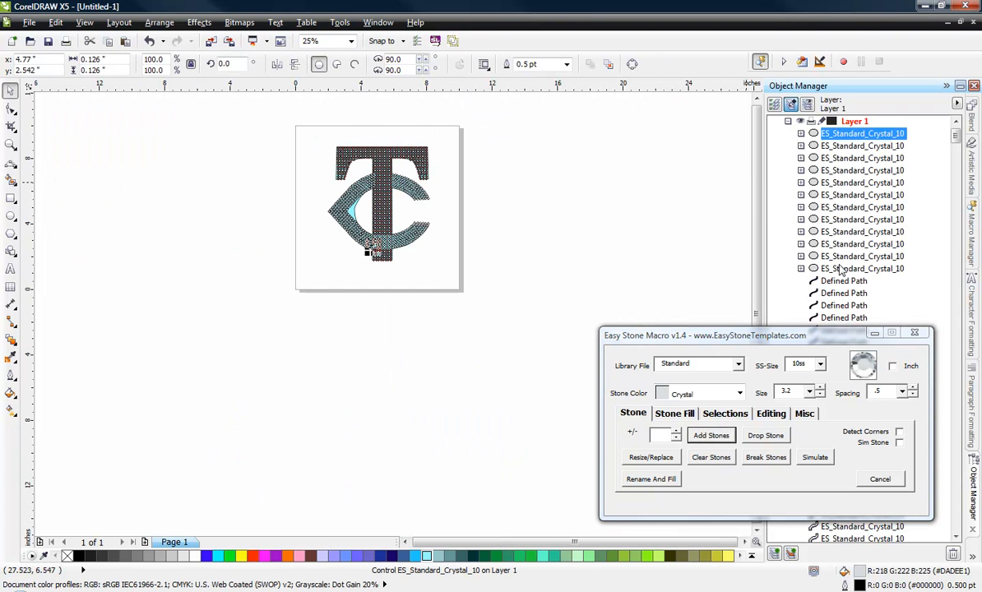
key("ctrl+a")
left_click(766, 458)
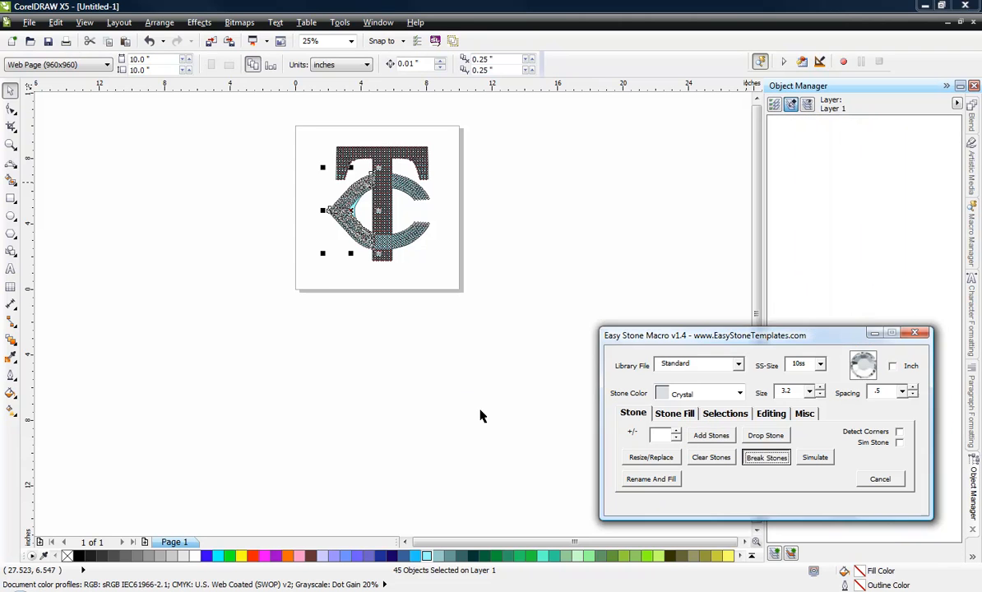
Step: Delete the Crystal stones that overlap the T's first stone column at the upper crossing, undoing the accidental removal of the innermost row
scroll(377, 180, "up", 5)
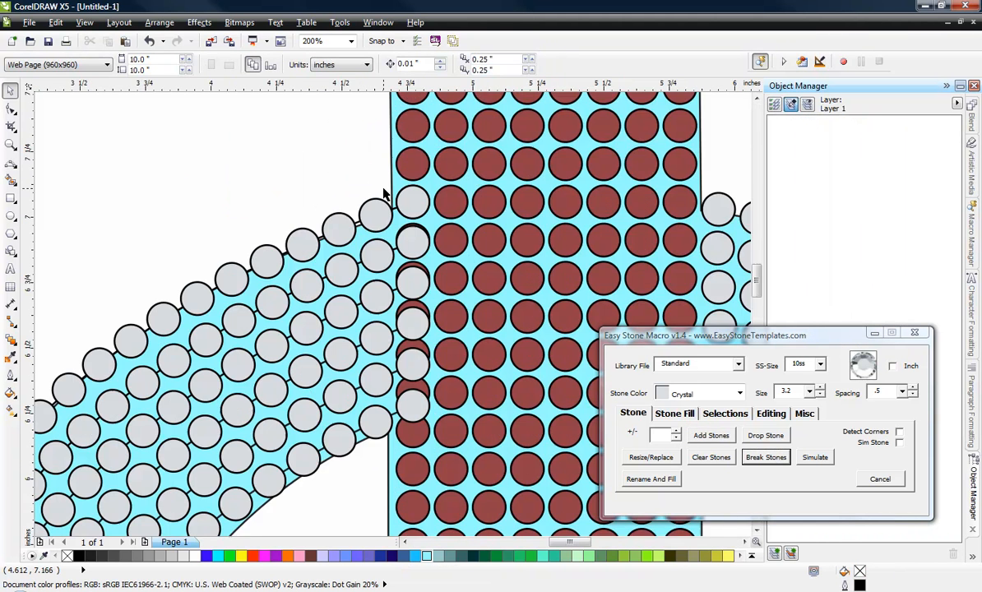
left_click(448, 235)
key("Delete")
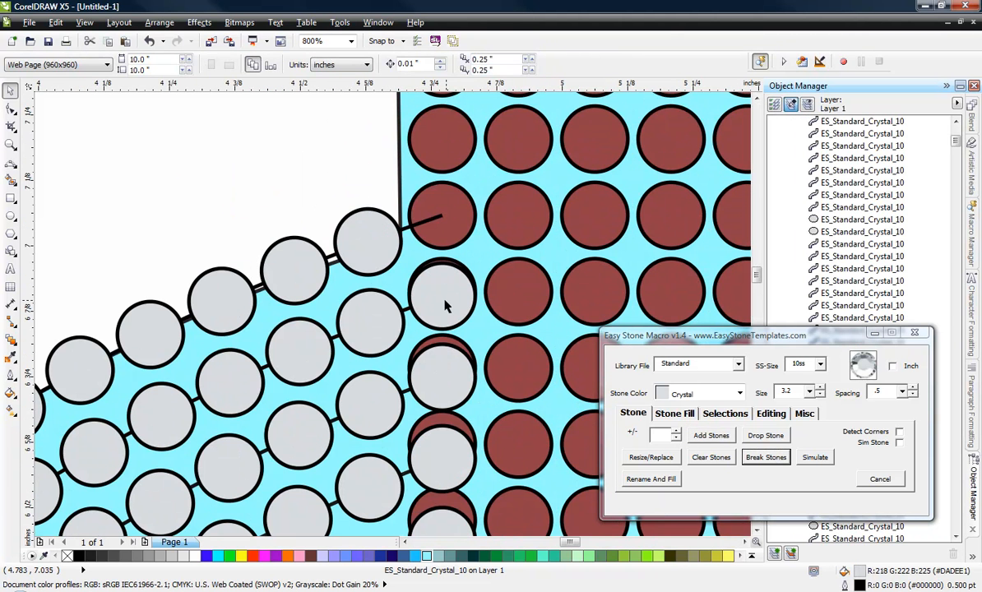
left_click(450, 296)
key("Delete")
scroll(416, 300, "down", 2)
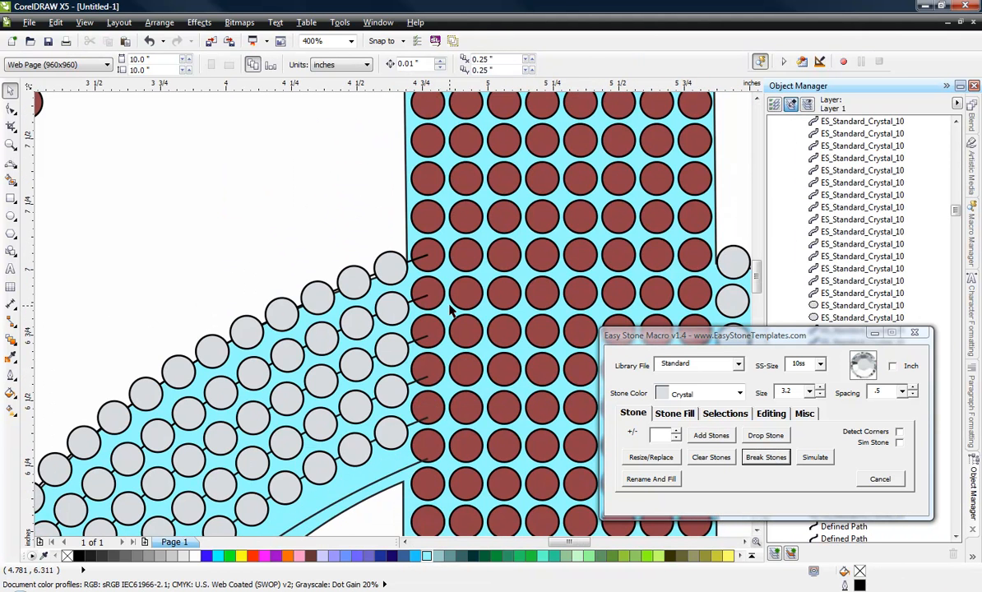
scroll(449, 309, "down", 2)
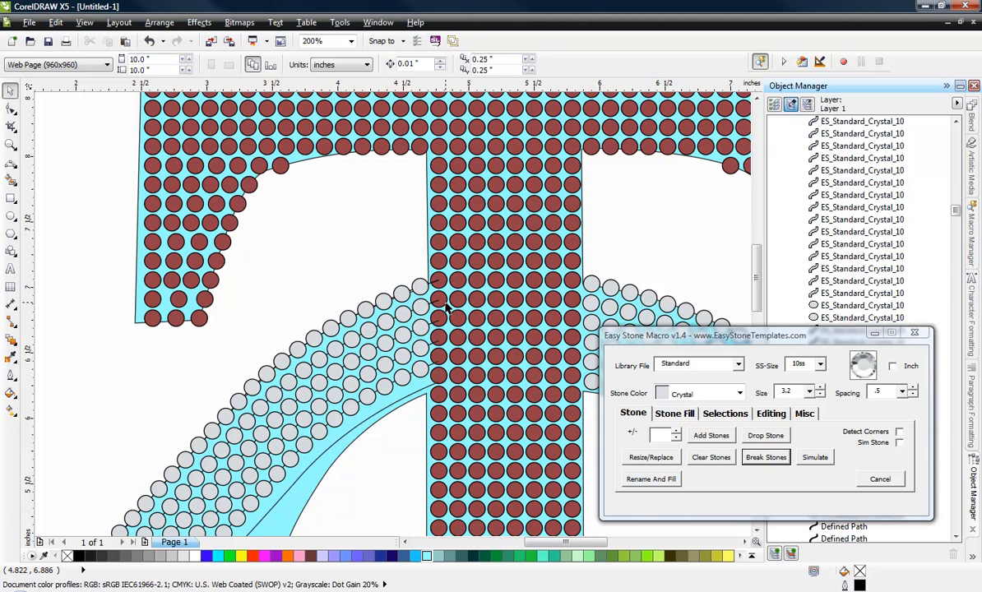
key("ctrl+z")
left_click(388, 453)
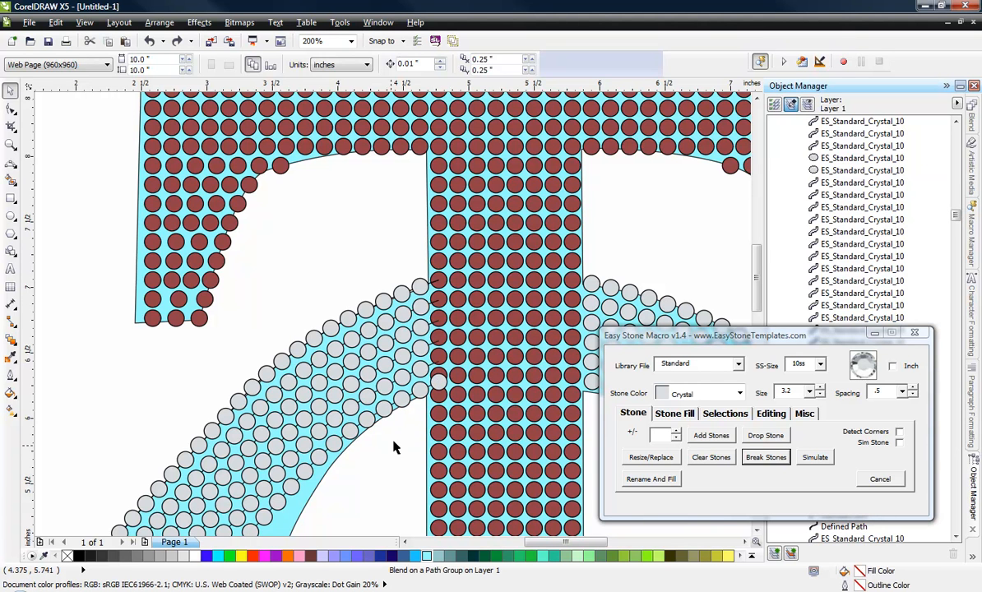
left_click(421, 397)
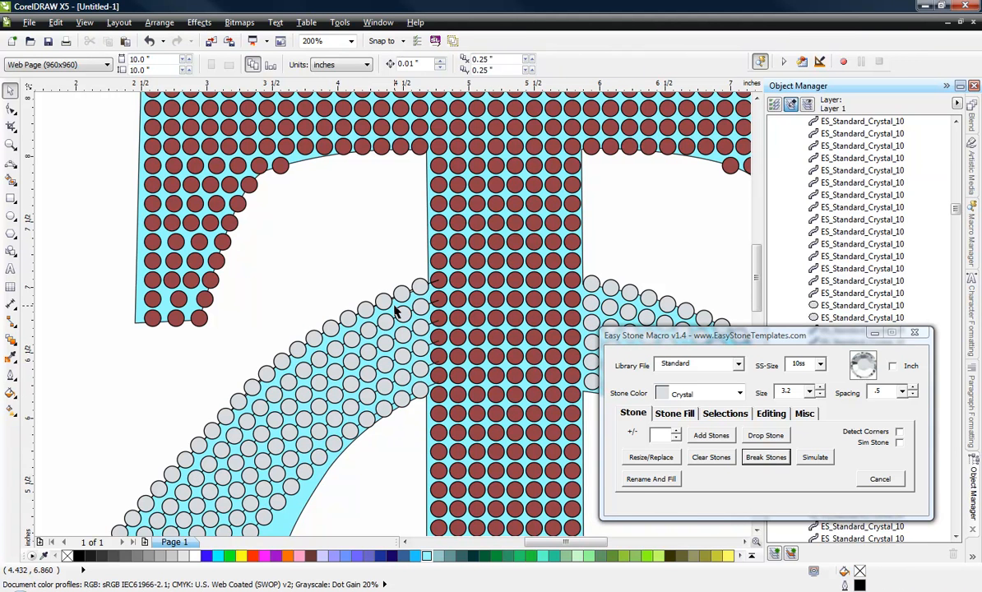
Step: Delete the Crystal stones of the innermost row where it turns away from the C's inner edge, above and below the unfilled gap
scroll(390, 318, "down", 2)
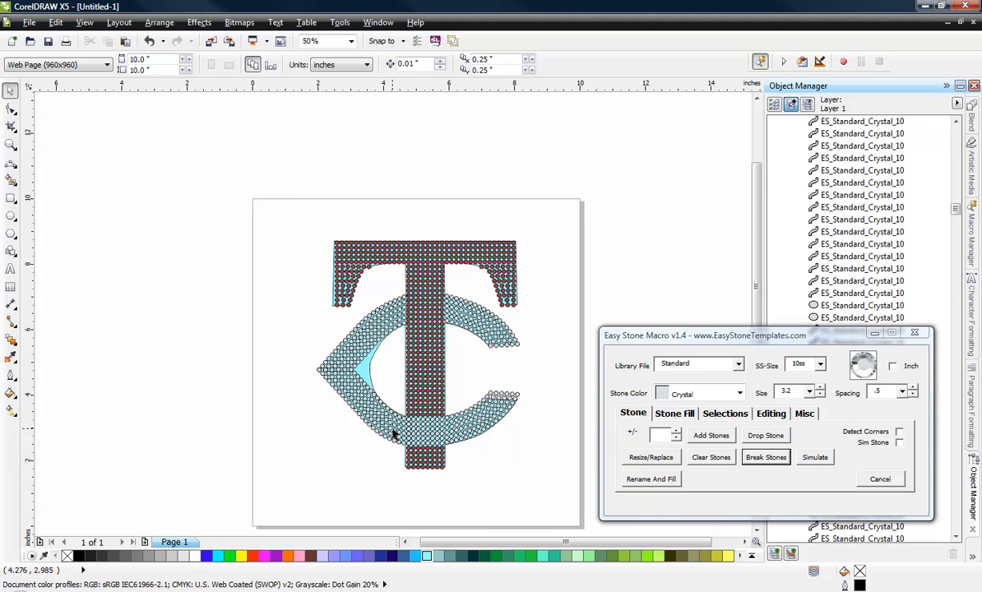
scroll(401, 429, "up", 2)
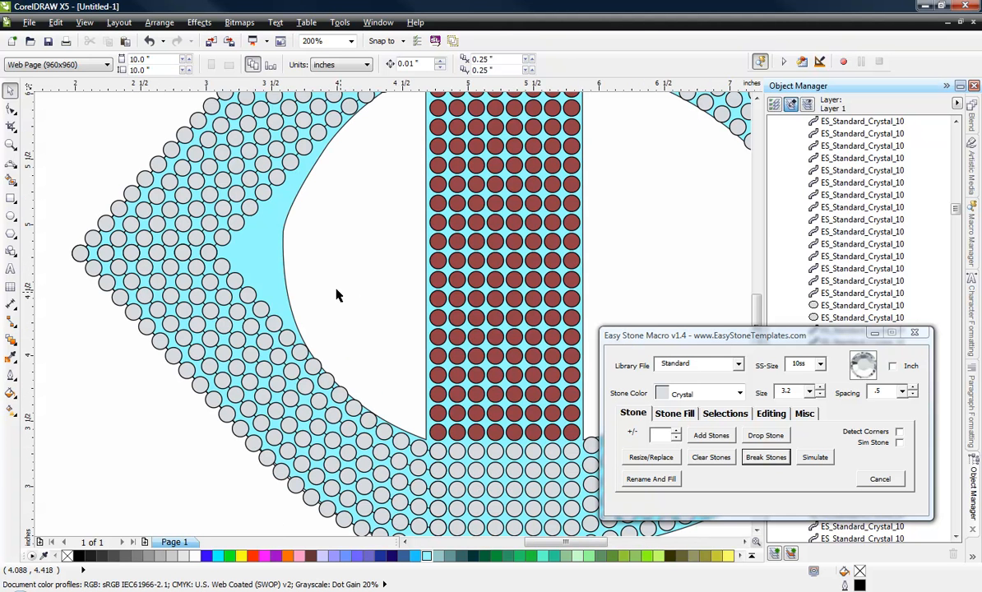
scroll(305, 303, "down", 2)
scroll(301, 335, "up", 1)
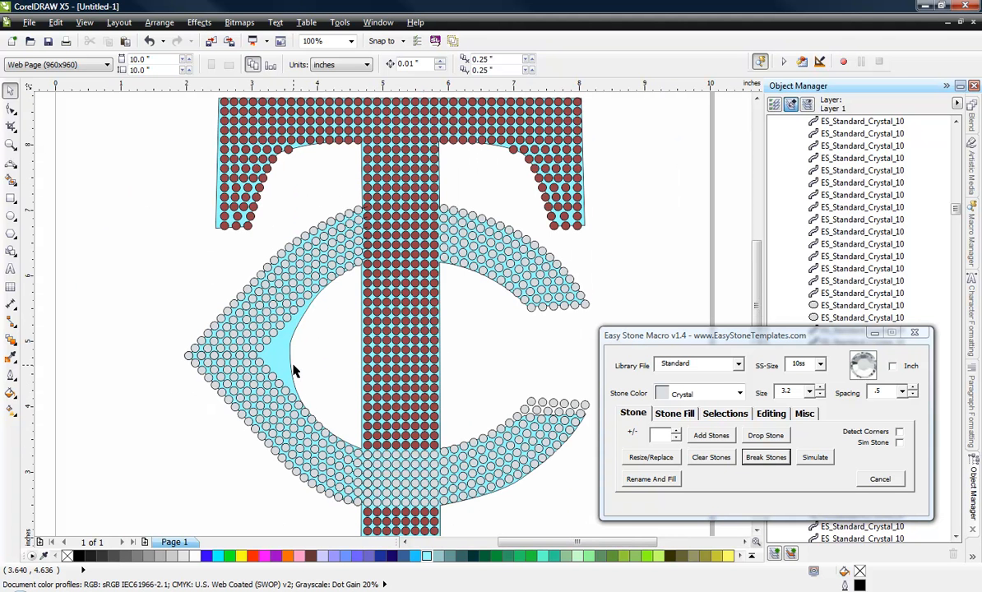
scroll(289, 363, "up", 1)
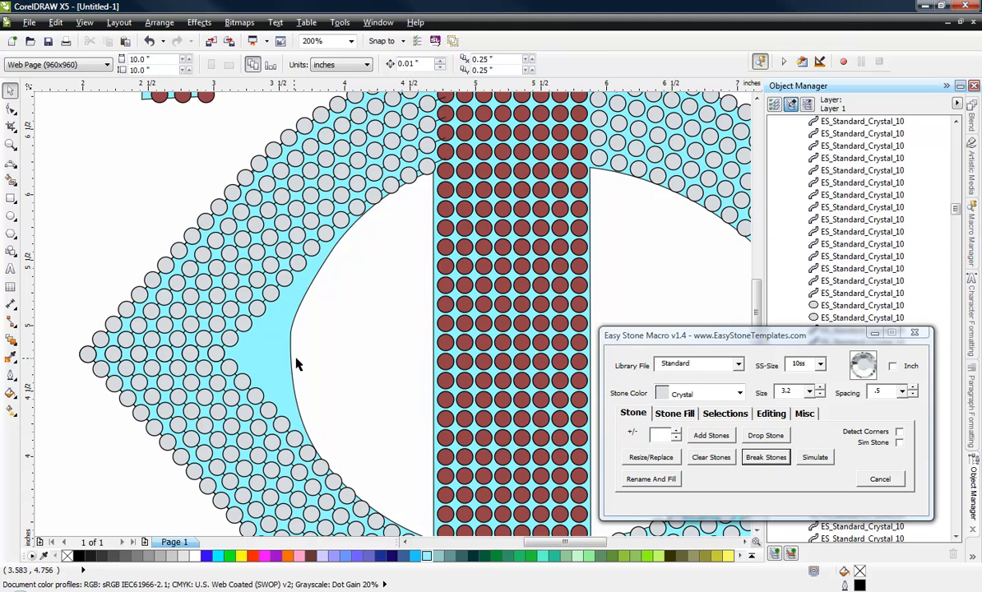
left_click(319, 466)
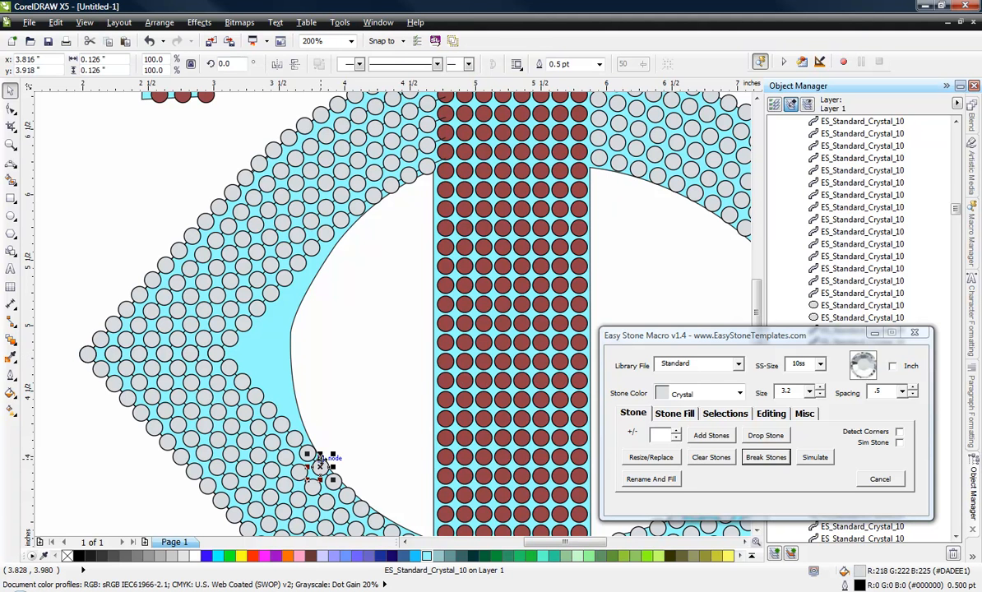
key("Delete")
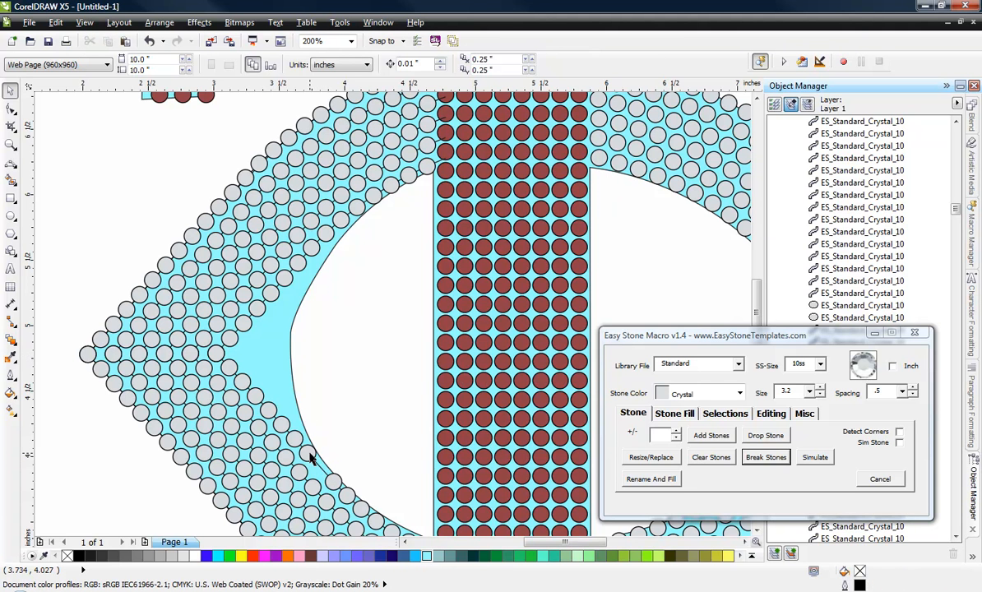
left_click(311, 453)
key("Delete")
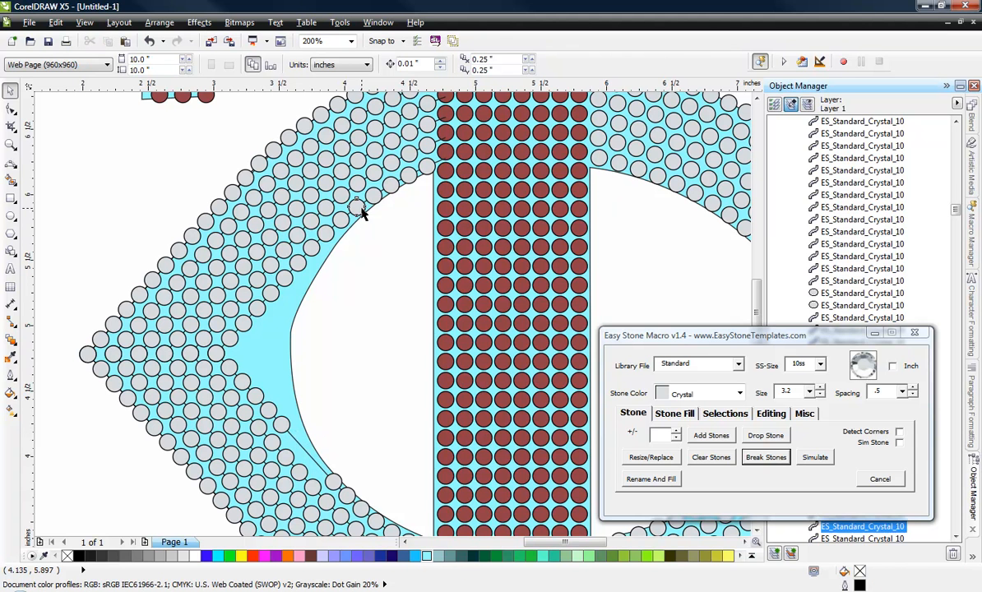
left_click(344, 208)
key("Delete")
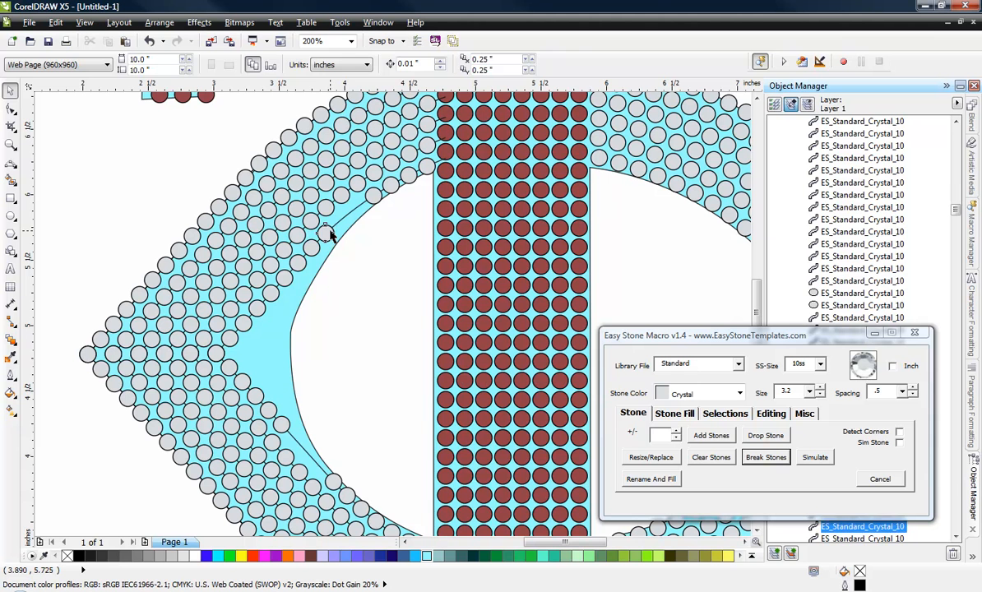
left_click(324, 232)
key("Delete")
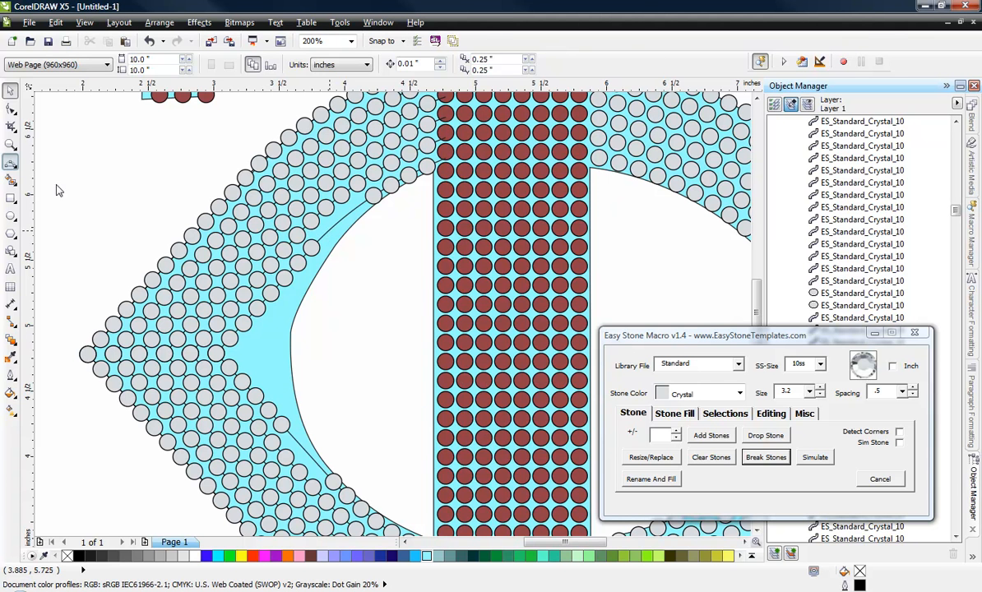
Step: Draw a 3-point curve about 0.64 by 2.19 inches along the C's inner edge between the remaining end stones and add 10ss Crystal stones along it
key("F5")
left_click(374, 195)
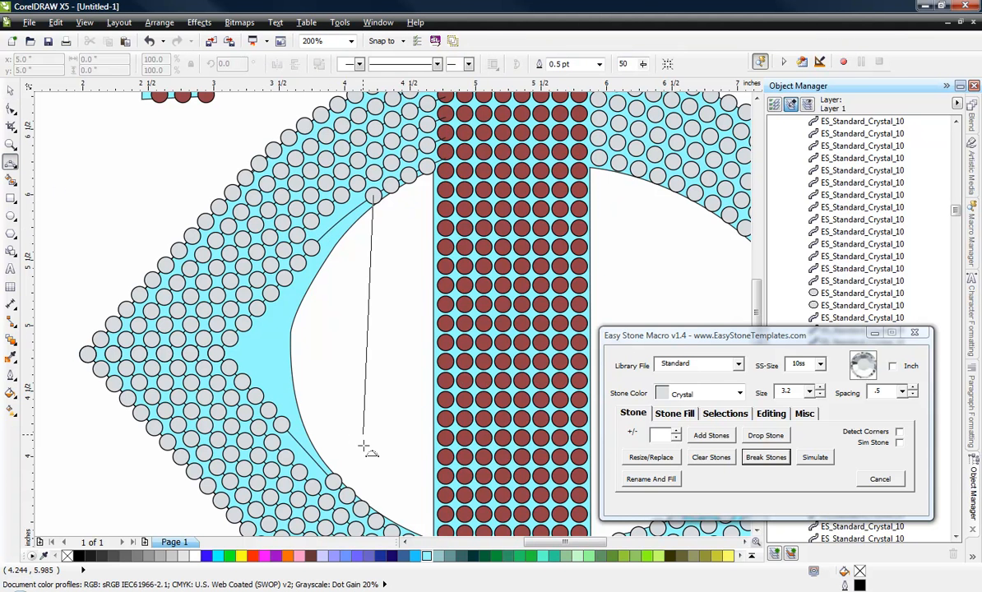
left_click(334, 481)
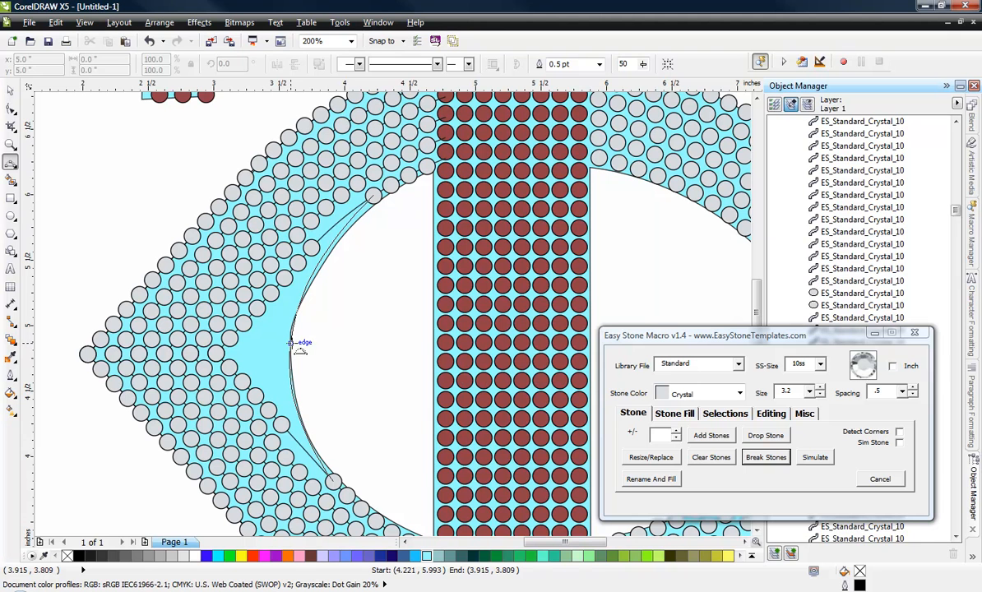
left_click(298, 351)
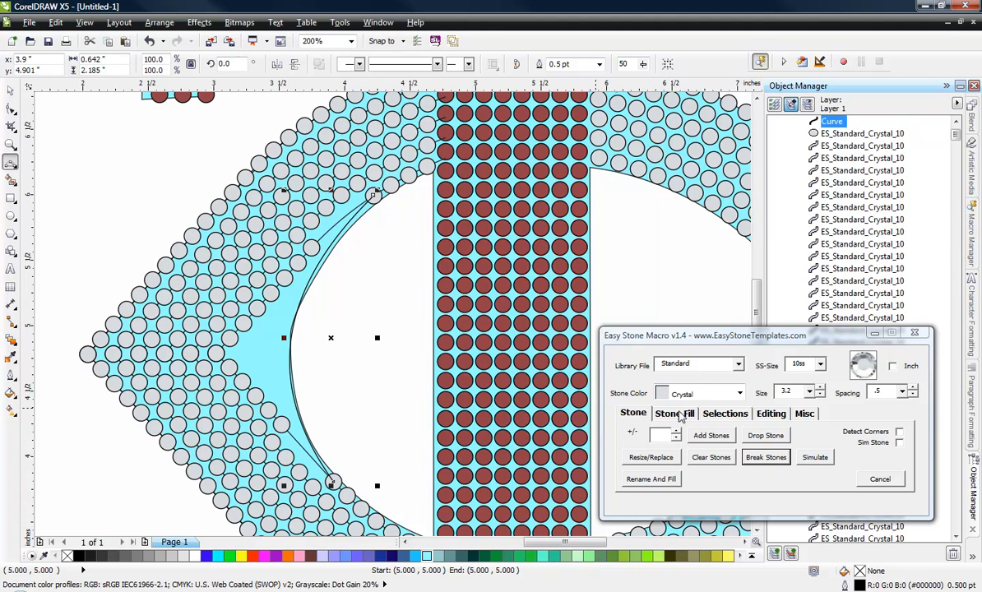
left_click(706, 434)
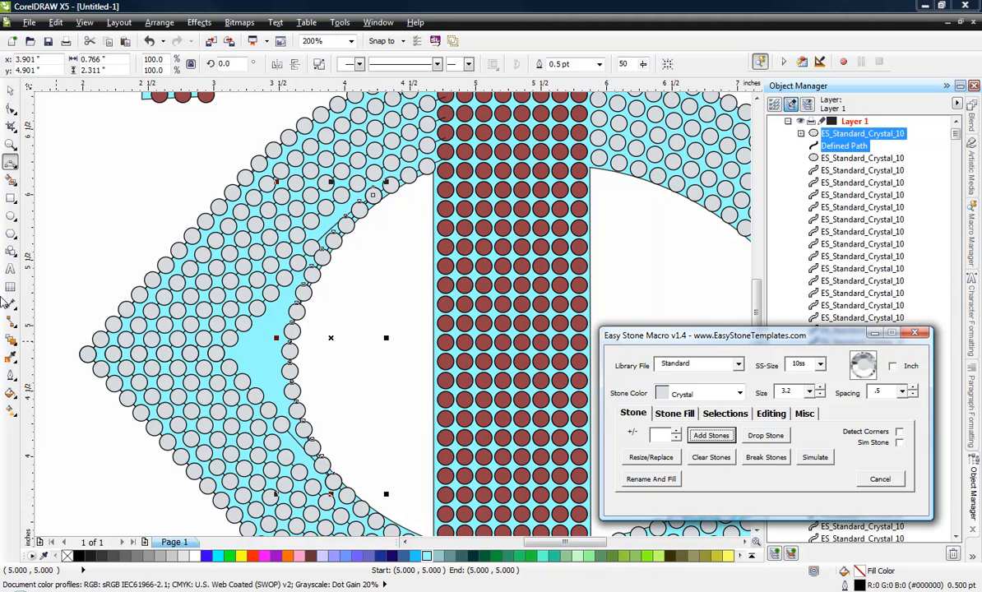
left_click(88, 149)
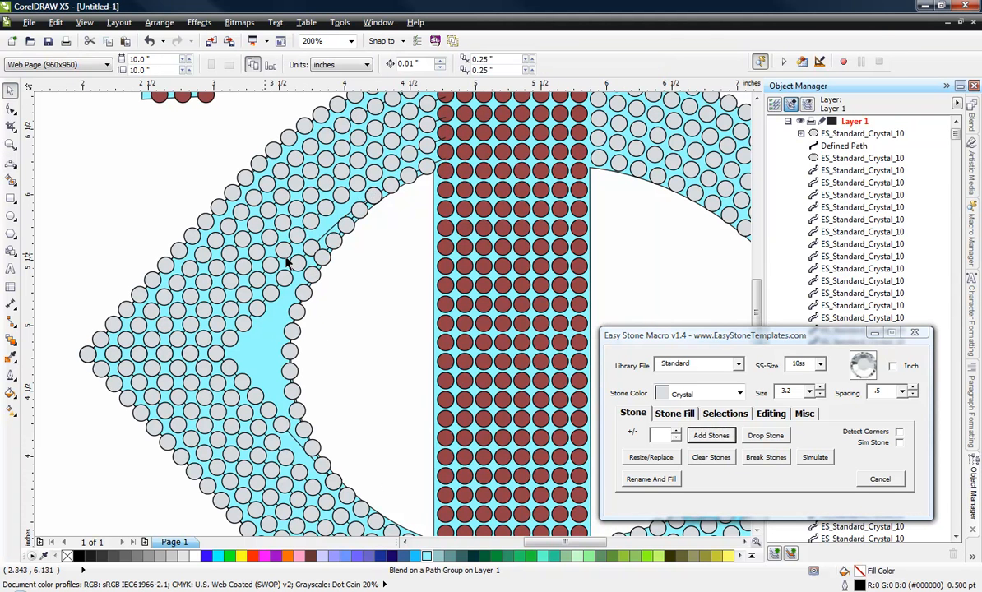
Step: Delete the Crystal stone of the innermost row that overlaps the new curved stone line near the gap's upper end
scroll(347, 257, "up", 2)
left_click(345, 252)
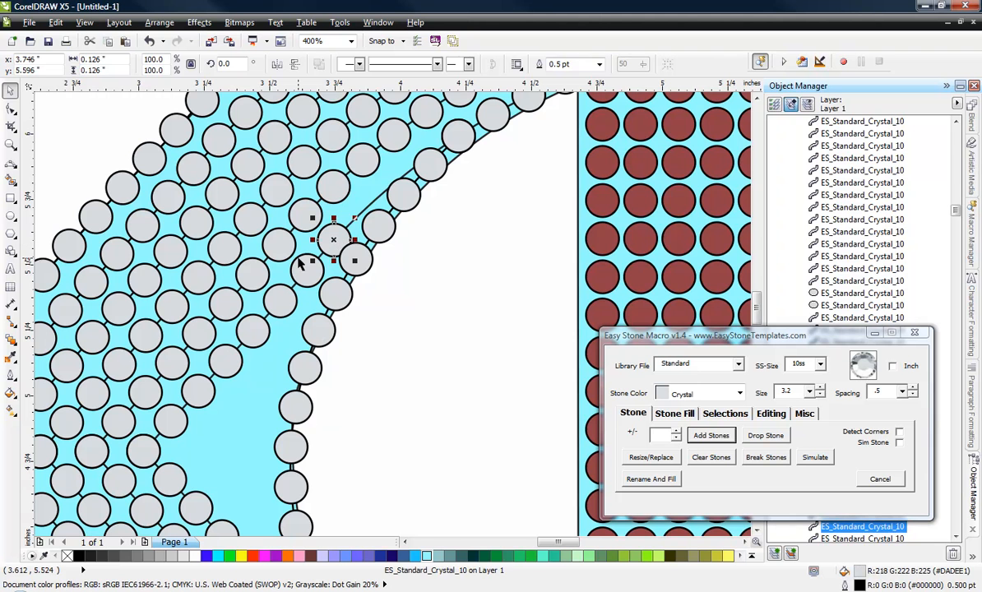
key("Delete")
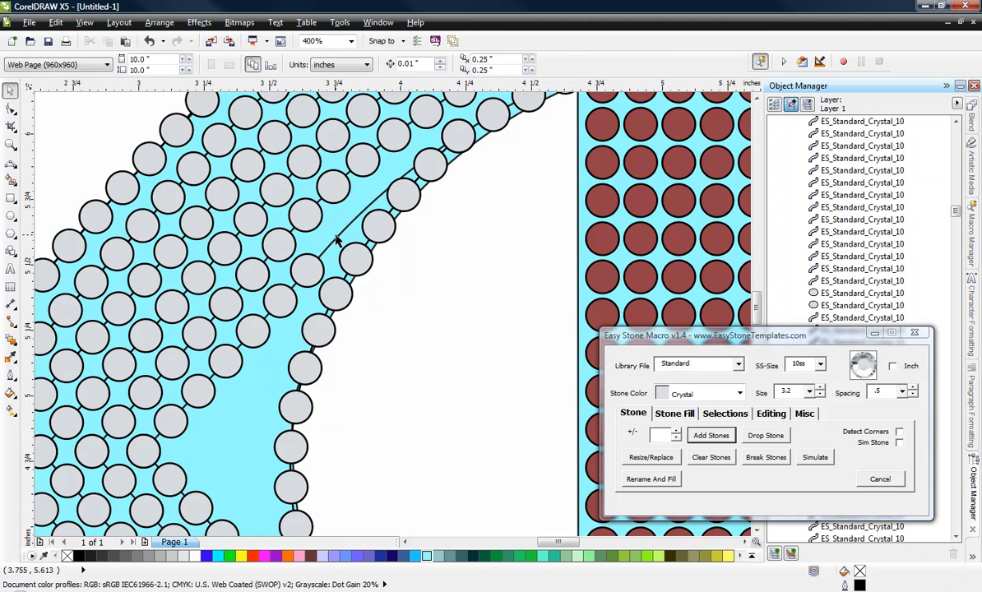
Step: Copy the end stone of the lower innermost row to about X 3.583, Y 4.126 inches and resize the copy to 2.4
scroll(337, 239, "down", 2)
scroll(324, 447, "up", 4)
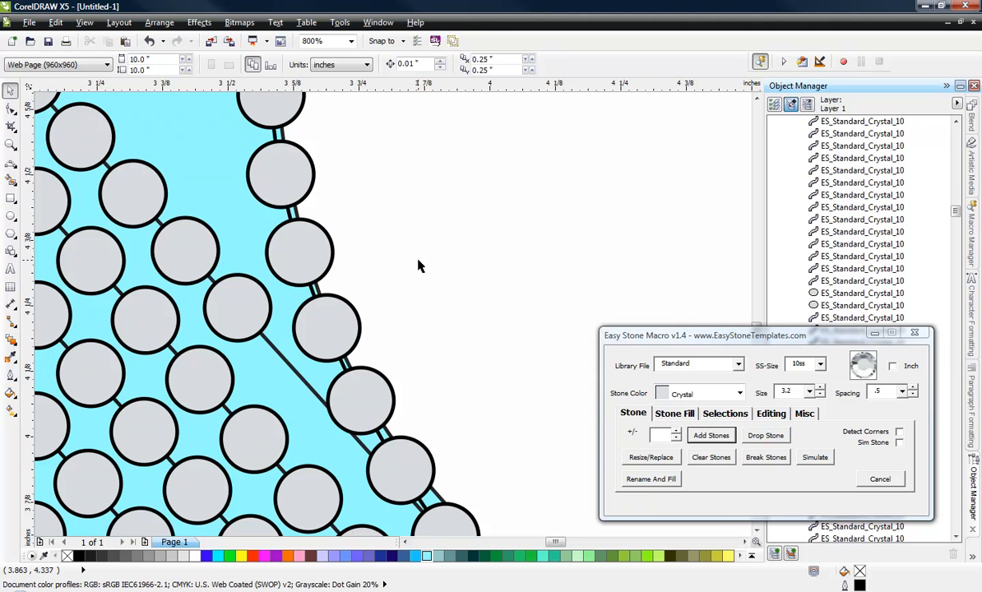
left_click(248, 339)
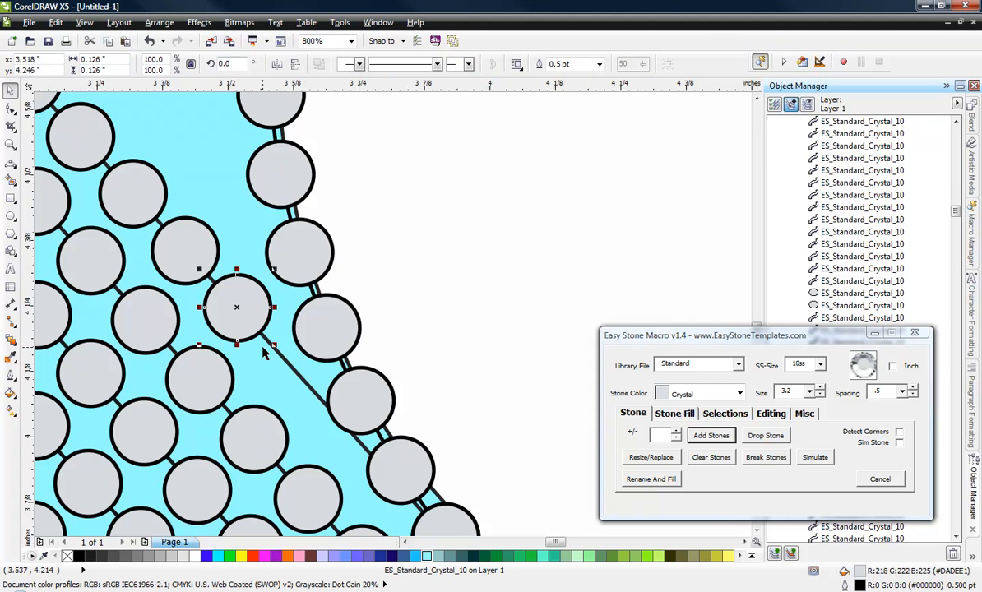
scroll(265, 350, "up", 2)
left_click_drag(246, 306, 312, 423)
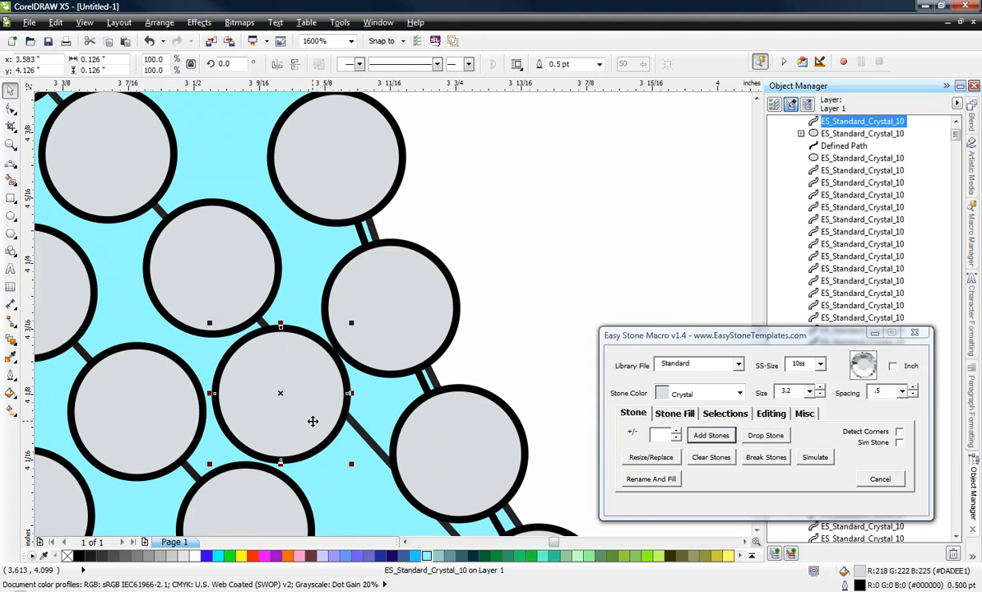
left_click(811, 392)
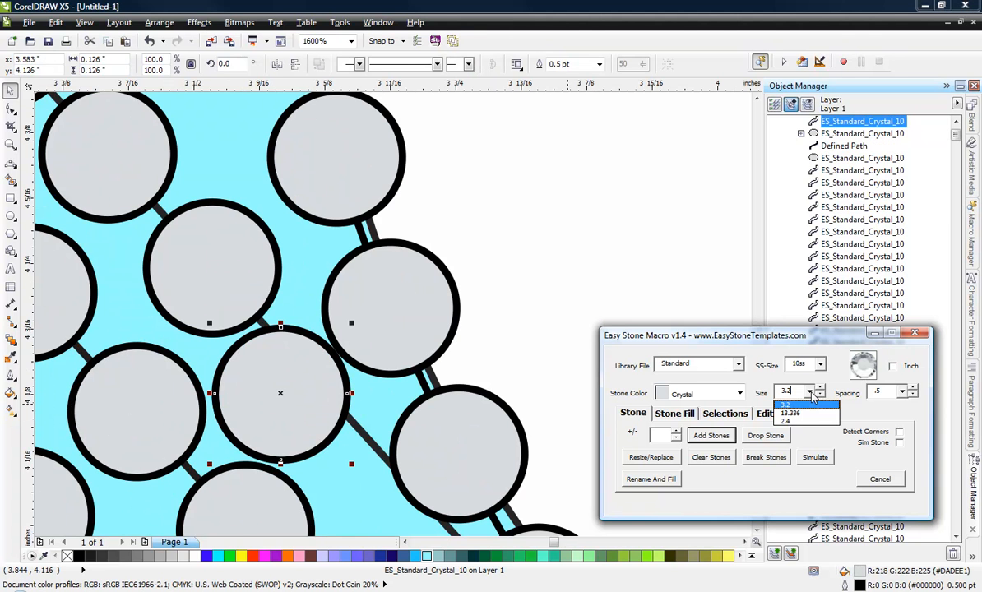
left_click(802, 422)
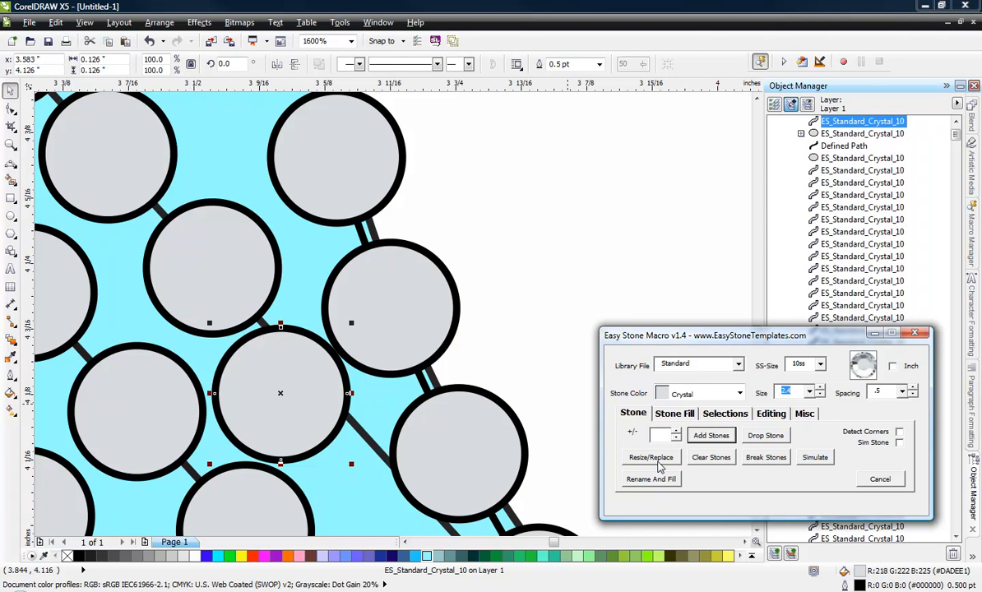
left_click(655, 459)
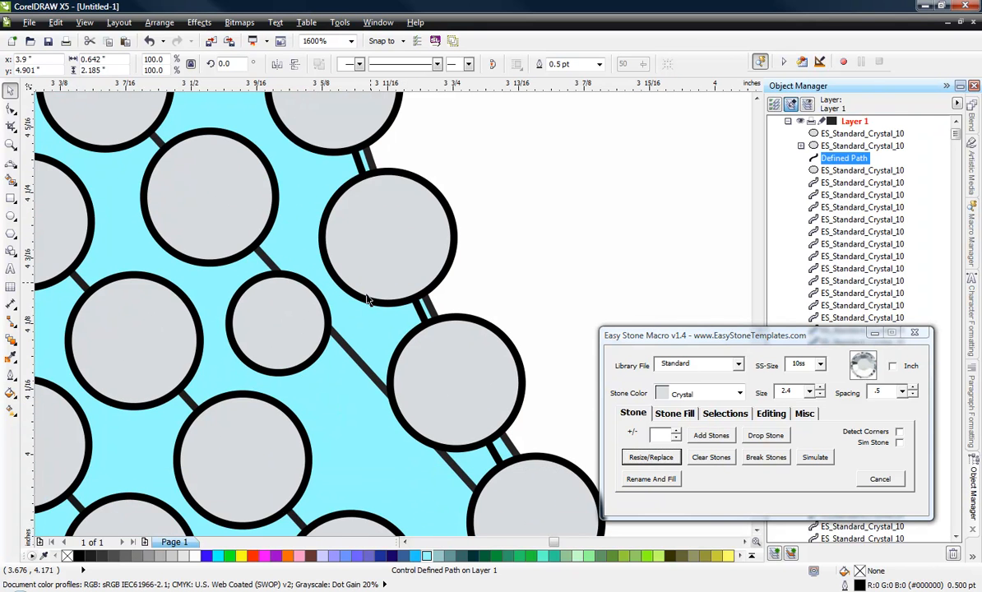
Step: Try a second copy of the 2.4 stone farther down the same row at about X 3.667, Y 4.01 inches
left_click_drag(313, 329, 401, 465)
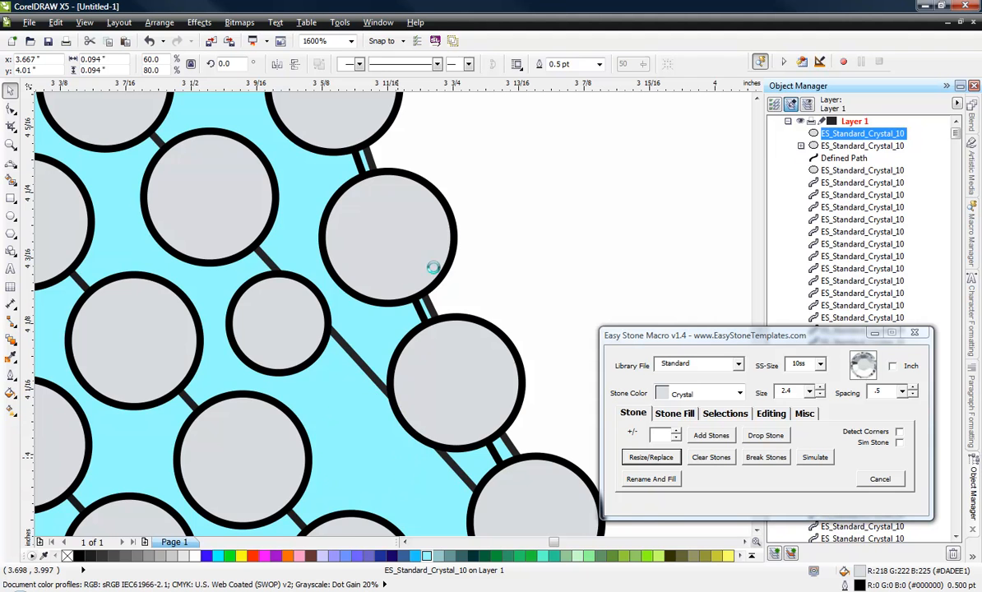
scroll(429, 265, "down", 2)
scroll(412, 347, "up", 2)
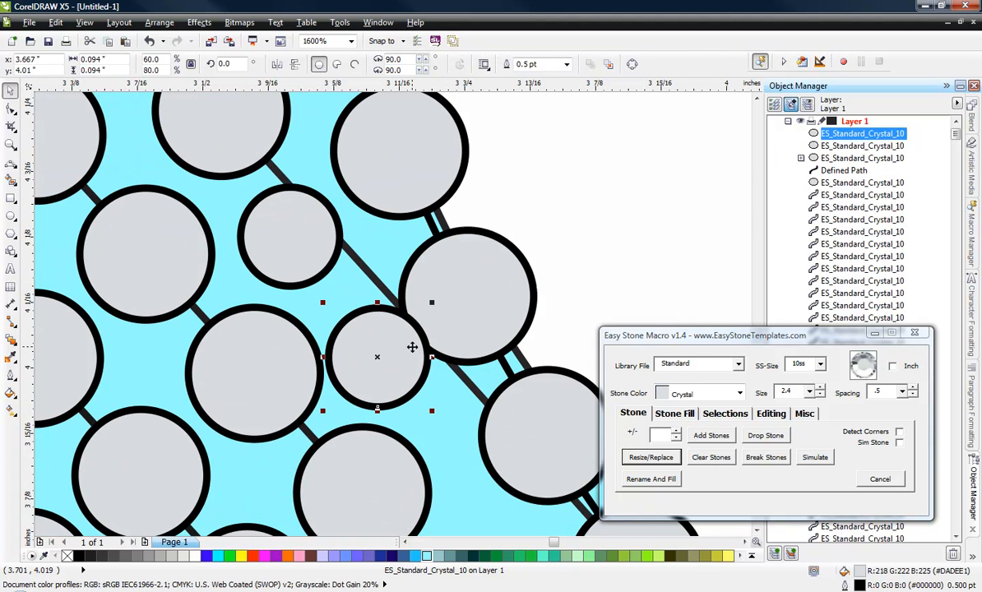
key("Delete")
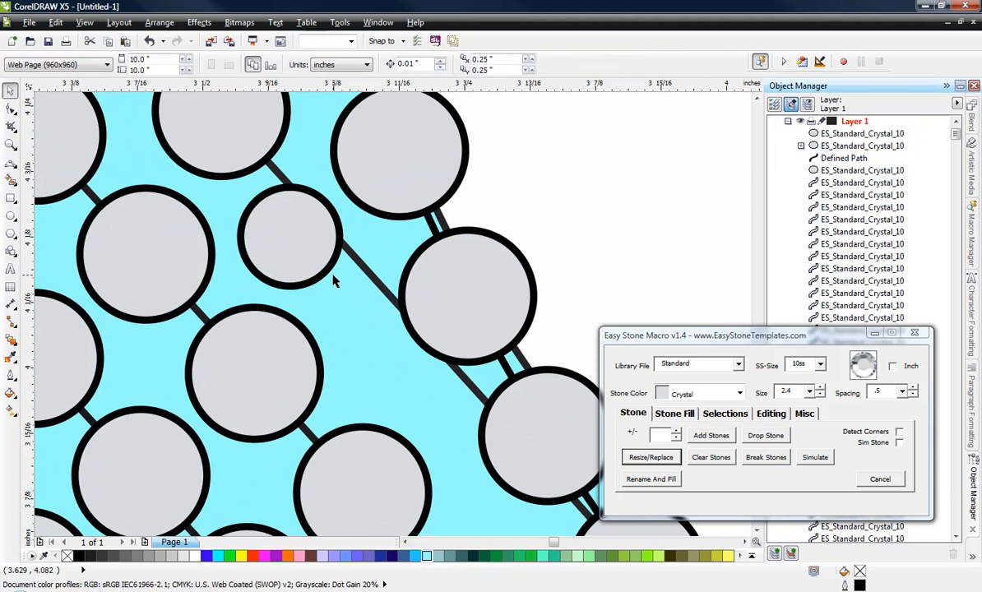
Step: Move the 2.4 stone to about X 3.624, Y 4.096 inches, between the lower innermost row and the curved stone line
scroll(336, 275, "up", 1)
left_click_drag(306, 263, 342, 272)
scroll(343, 271, "down", 2)
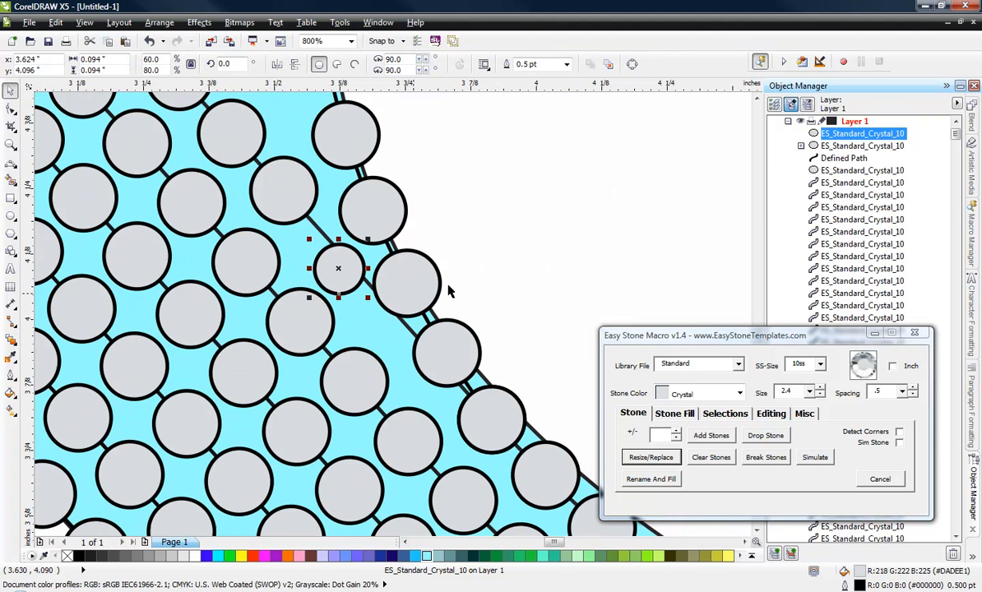
left_click(493, 249)
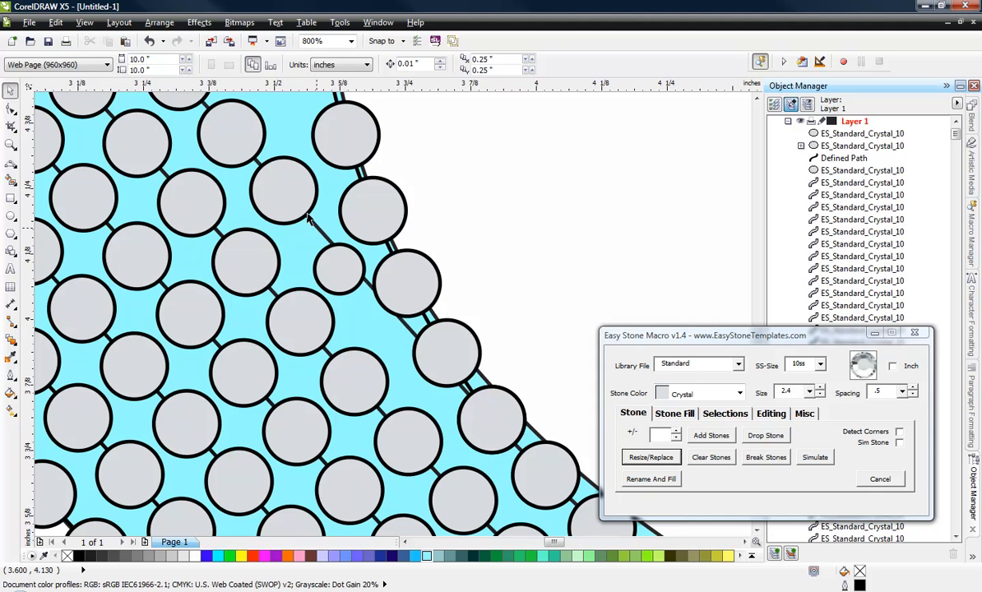
Step: Nudge the two full-size stones above the 2.4 stone to about X 3.538, Y 4.221 and X 3.432, Y 4.341 inches
scroll(279, 192, "up", 1)
left_click(281, 198)
left_click_drag(277, 193, 286, 204)
scroll(286, 203, "down", 1)
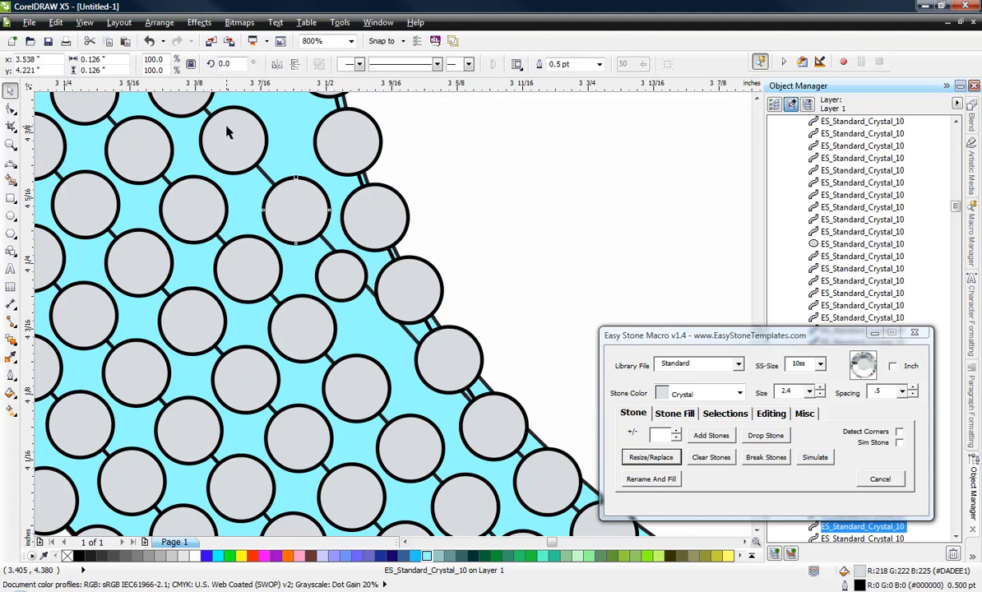
scroll(234, 143, "up", 1)
mouse_move(234, 142)
left_mouse_down()
mouse_move(245, 152)
mouse_move(237, 141)
left_mouse_up()
scroll(260, 178, "down", 1)
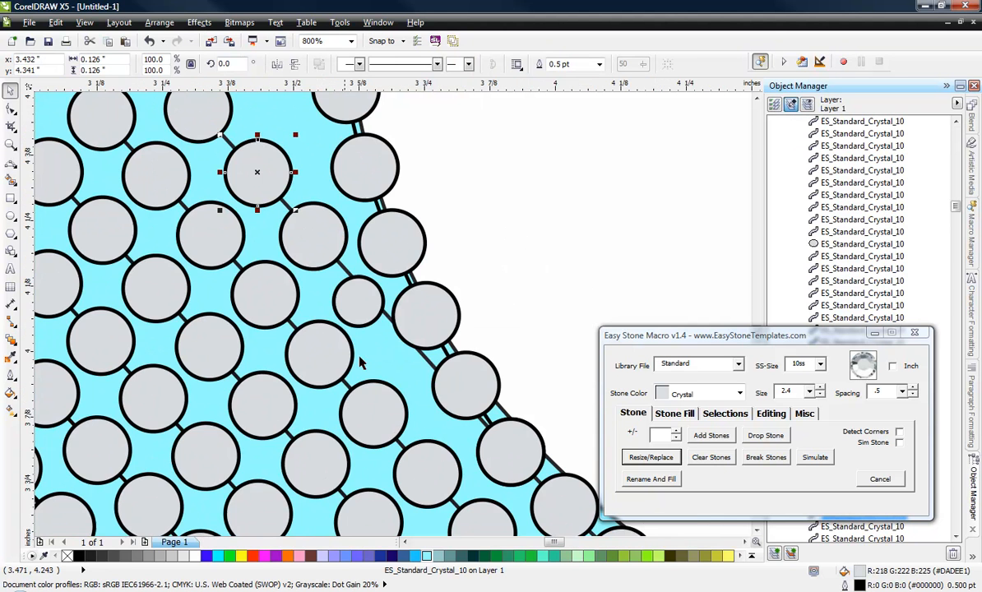
Step: Copy the 2.4 stone into the upper part of the C's inner edge at about X 3.874, Y 5.774 inches
scroll(377, 379, "down", 1)
scroll(325, 307, "down", 1)
scroll(350, 325, "down", 1)
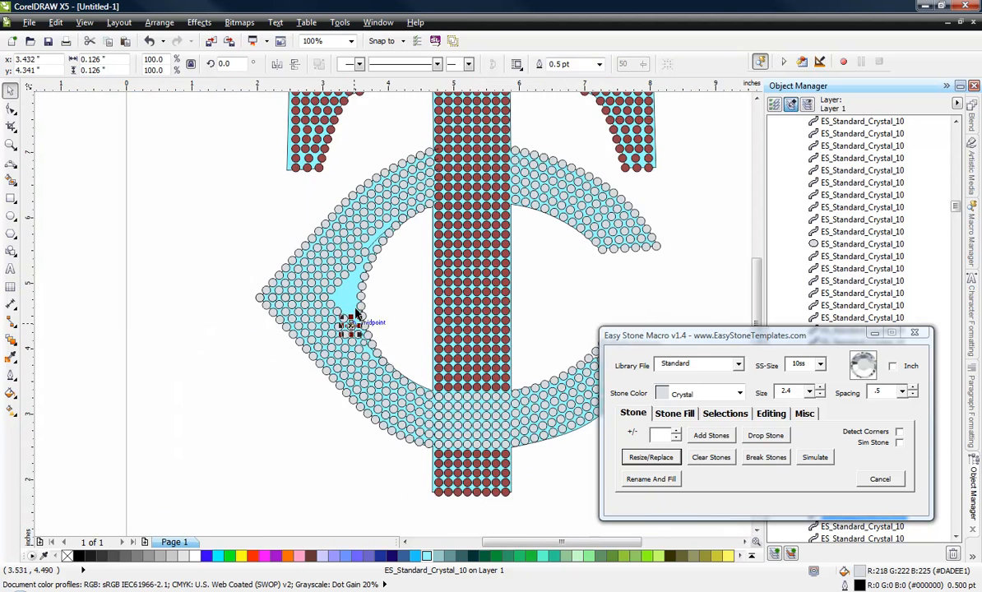
scroll(371, 235, "up", 1)
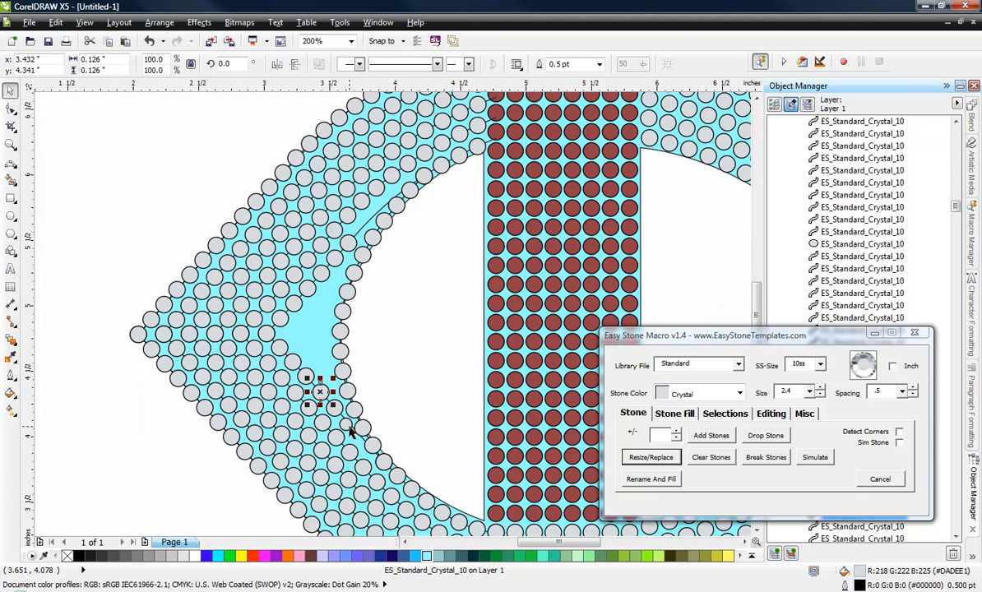
left_click_drag(348, 426, 383, 203)
scroll(384, 205, "up", 2)
left_click_drag(414, 314, 324, 342)
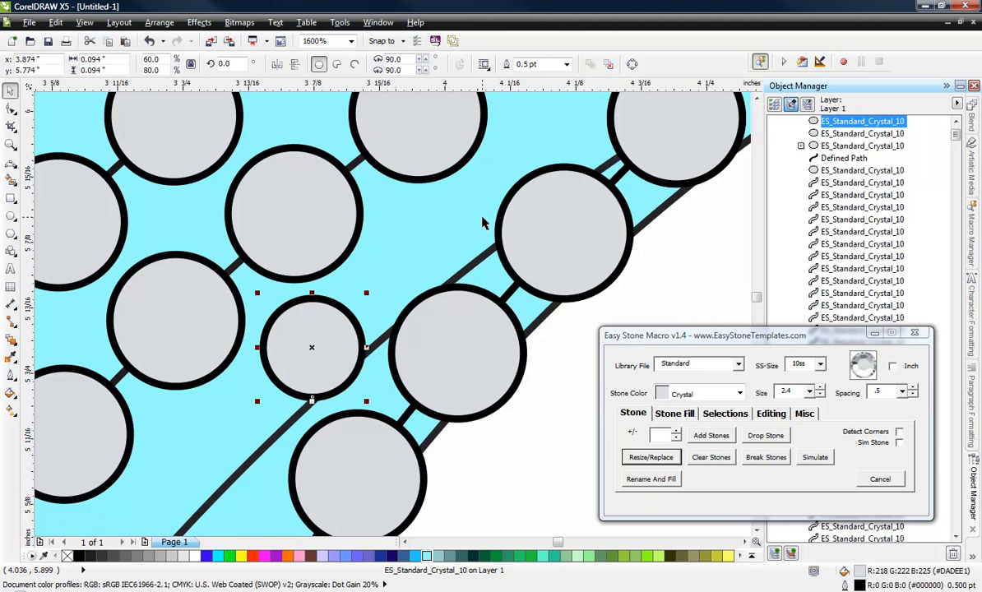
Step: Copy the end stone of the upper innermost row to about X 3.776, Y 5.659 inches, just below the small stone
scroll(481, 218, "down", 1)
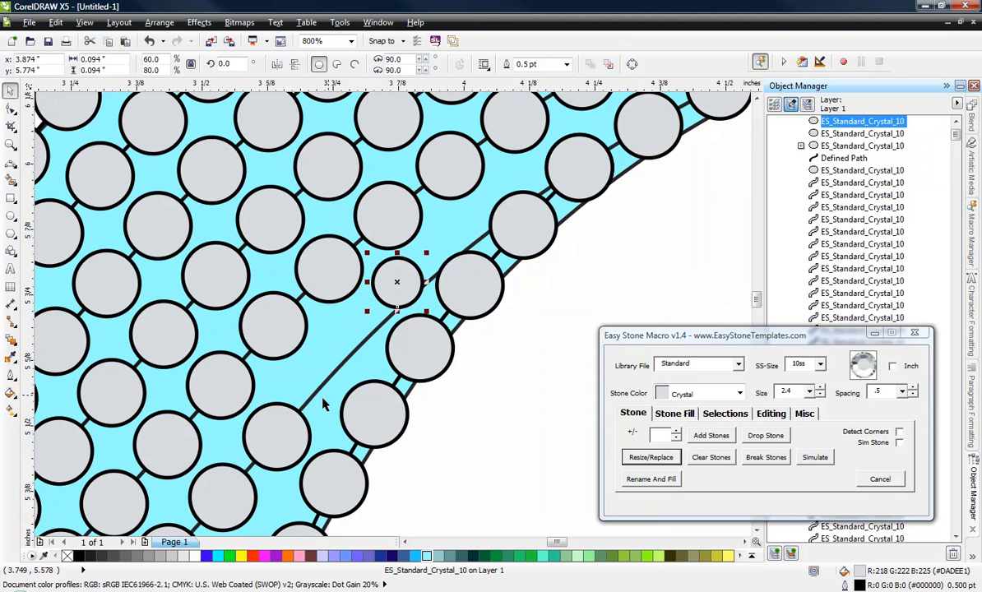
left_click_drag(301, 436, 358, 339)
scroll(360, 340, "up", 2)
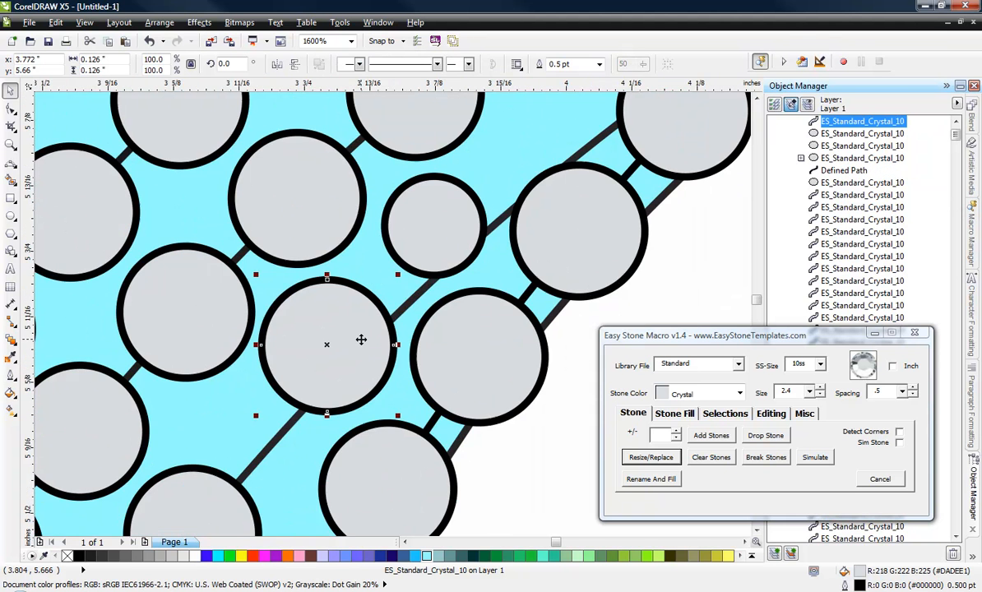
left_click_drag(339, 261, 351, 259)
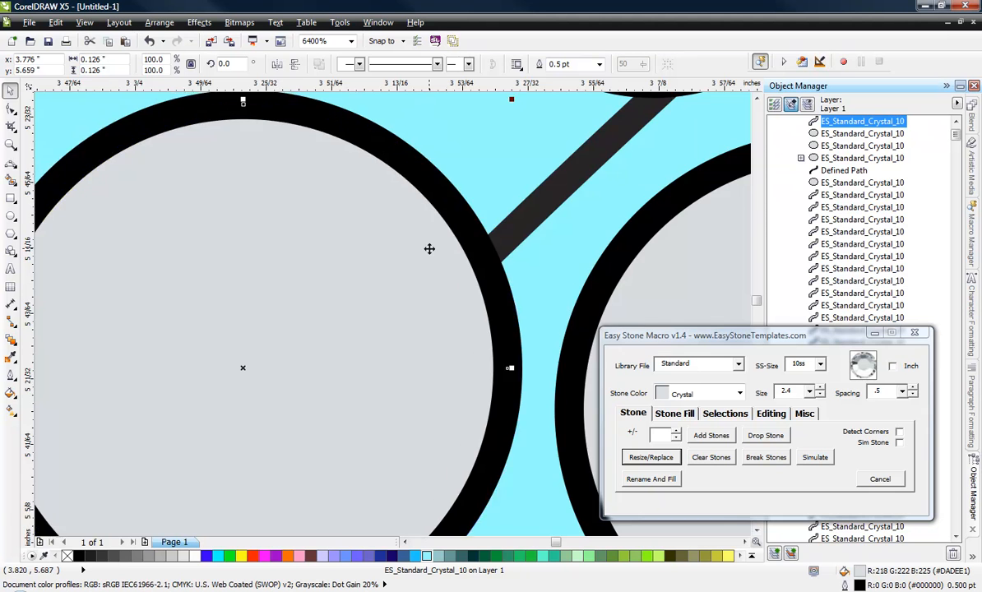
scroll(430, 249, "down", 2)
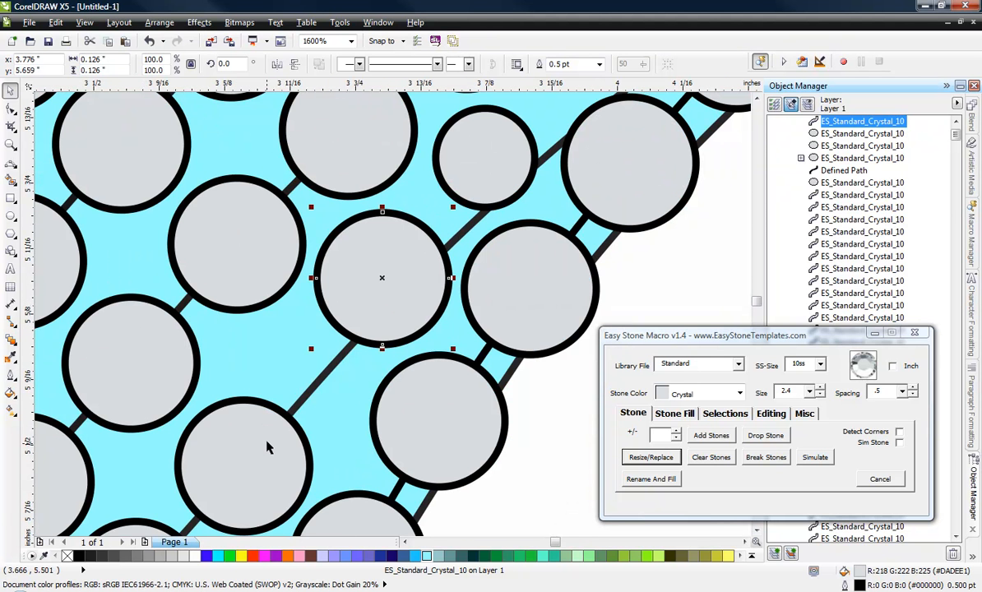
Step: Shift the next stones down the upper innermost row to even their spacing, including to about X 3.59, Y 5.403 and X 3.473, Y 5.279 inches
left_click_drag(269, 442, 360, 365)
scroll(408, 322, "down", 2)
scroll(372, 376, "up", 2)
scroll(360, 365, "up", 1)
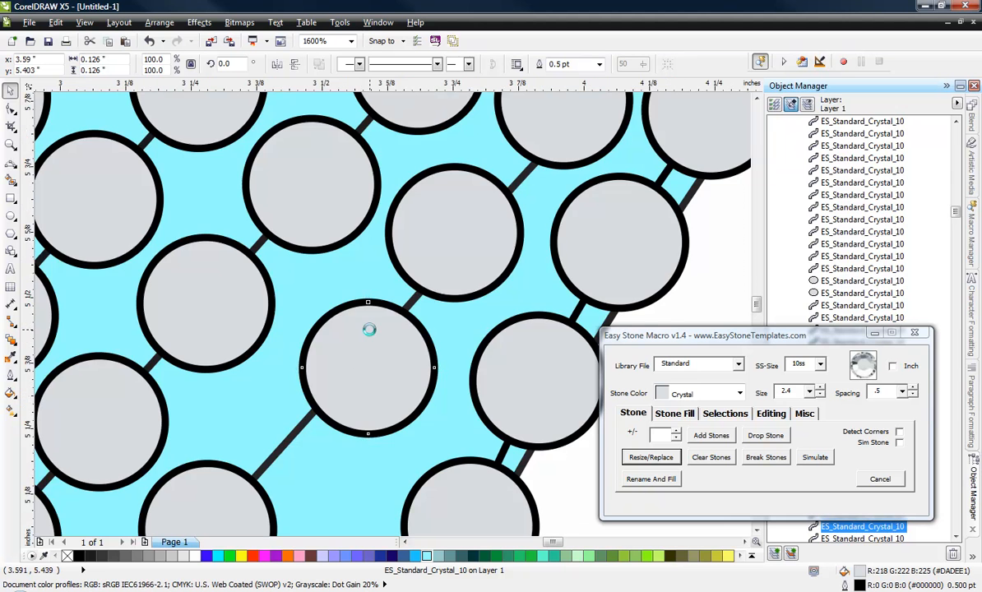
scroll(365, 333, "down", 1)
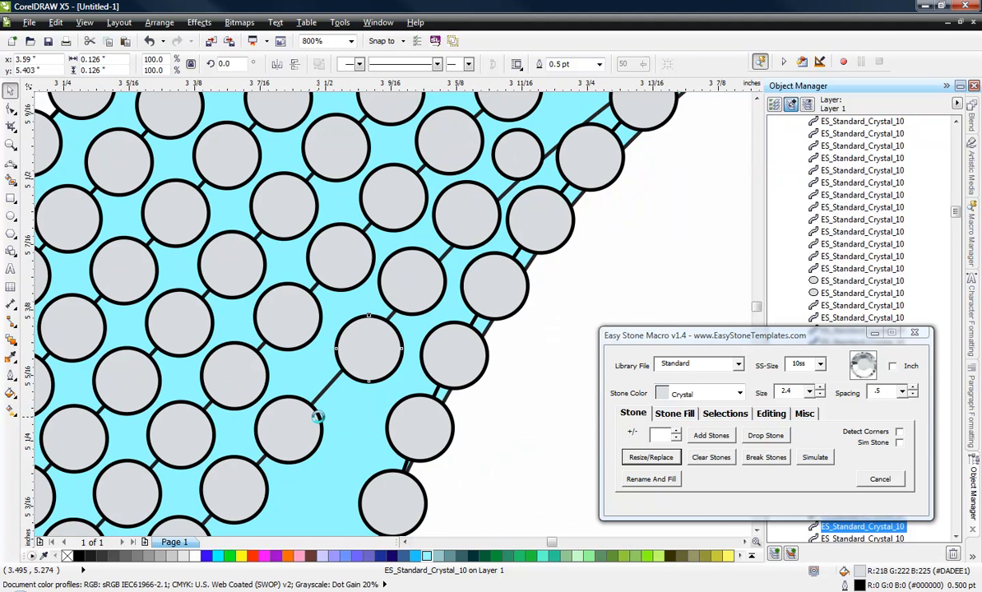
scroll(321, 422, "up", 1)
left_click_drag(305, 428, 330, 392)
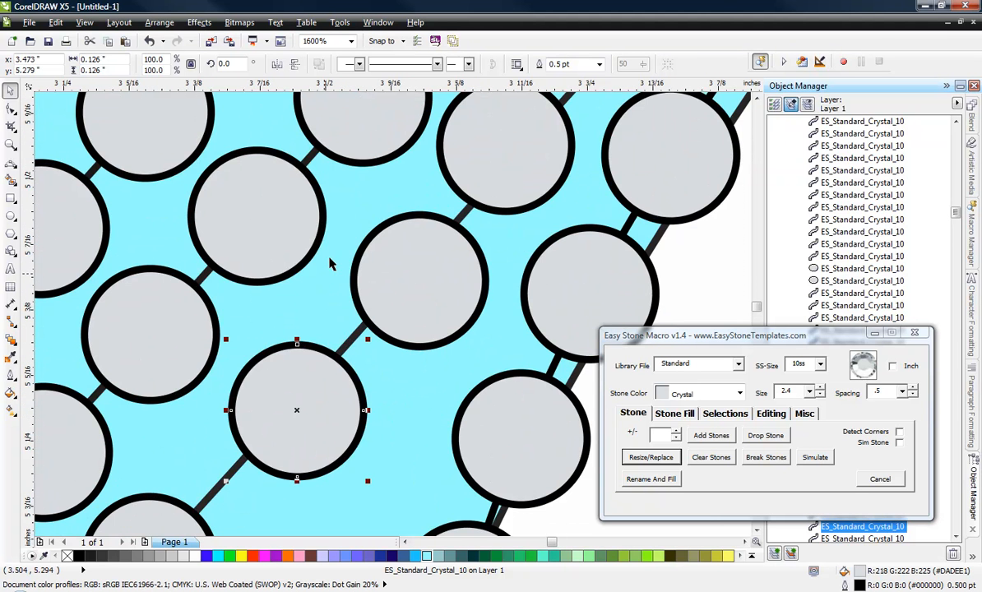
Step: Move the following two stones of the upper innermost row to about X 3.355, Y 5.147 and X 3.238, Y 5.022 inches
scroll(333, 263, "down", 1)
scroll(261, 411, "up", 1)
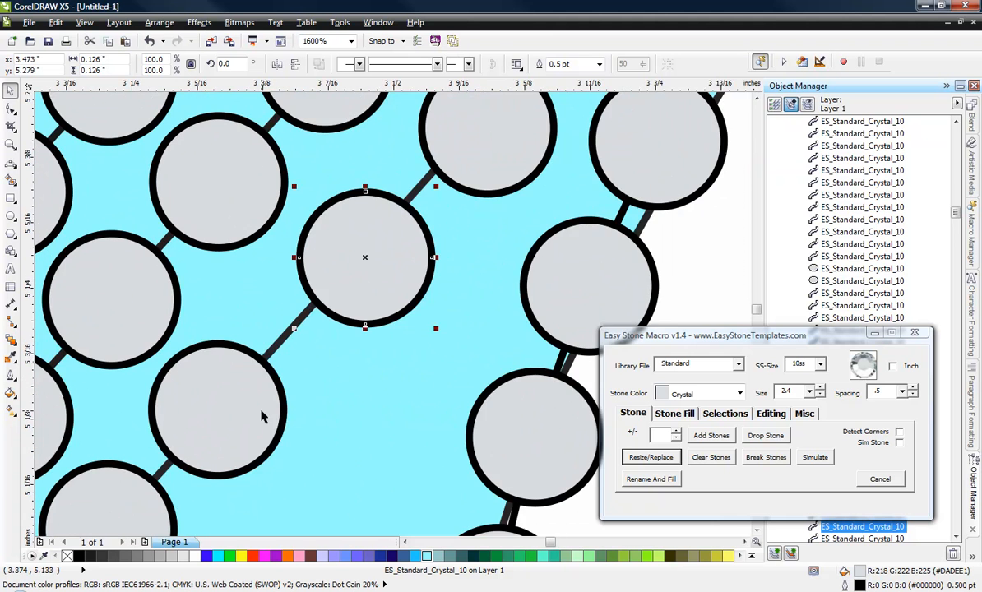
mouse_move(262, 411)
left_mouse_down()
mouse_move(269, 399)
mouse_move(280, 409)
left_mouse_up()
scroll(351, 310, "down", 1)
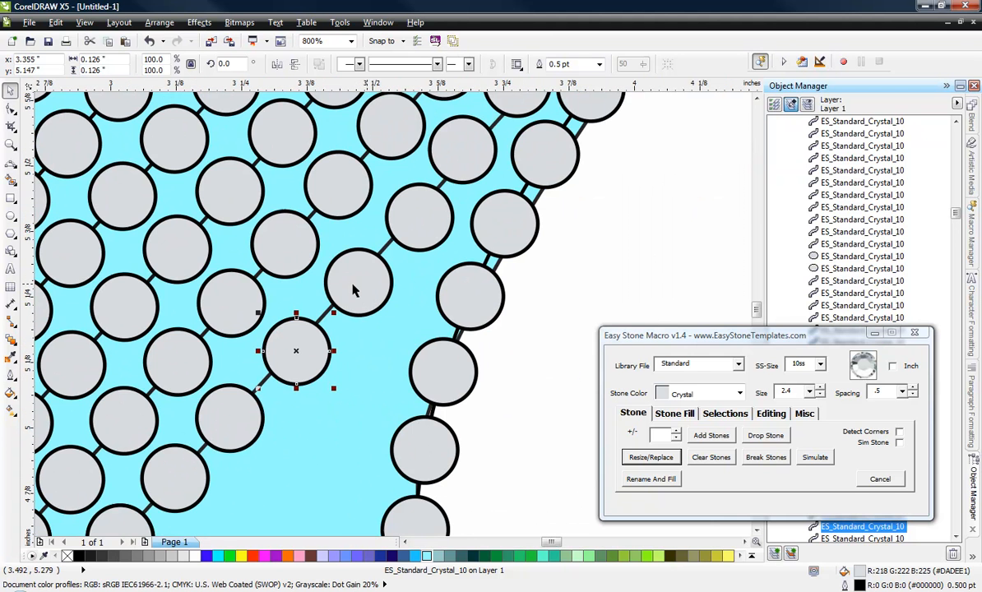
scroll(240, 436, "up", 1)
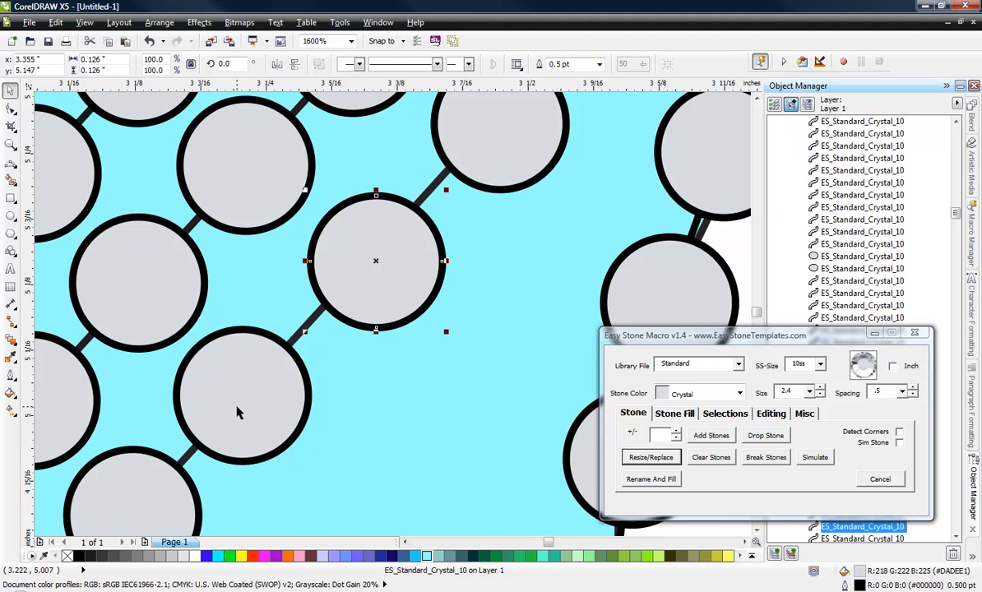
left_click_drag(237, 409, 251, 408)
scroll(346, 308, "down", 1)
left_click(497, 342)
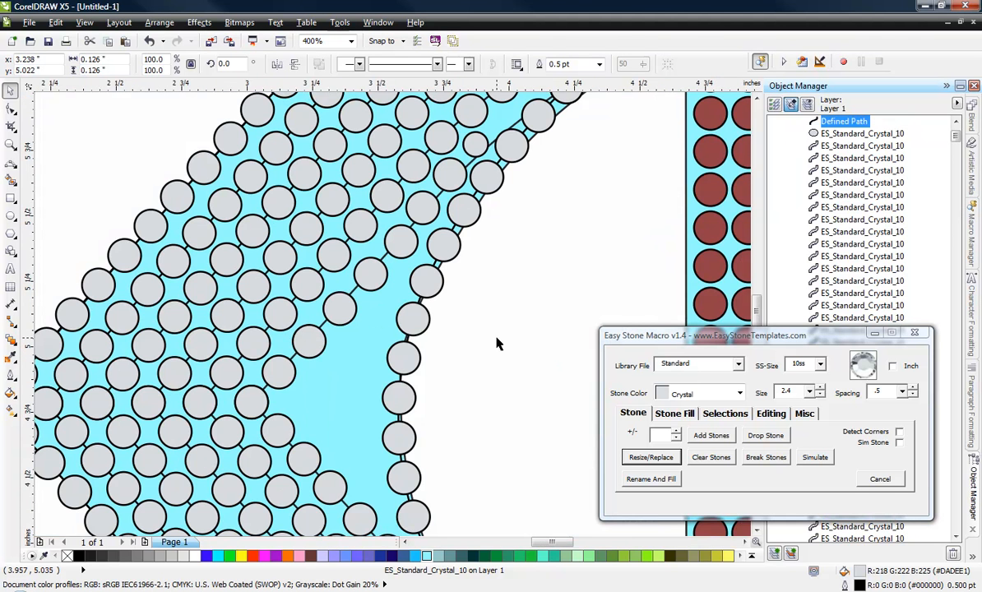
Step: Fine-tune the lower end of the upper innermost row, placing its second-to-last stone at about X 3.251, Y 5.029 inches
scroll(282, 387, "up", 1)
left_click_drag(344, 311, 358, 309)
left_click(454, 211)
left_click_drag(455, 210, 466, 198)
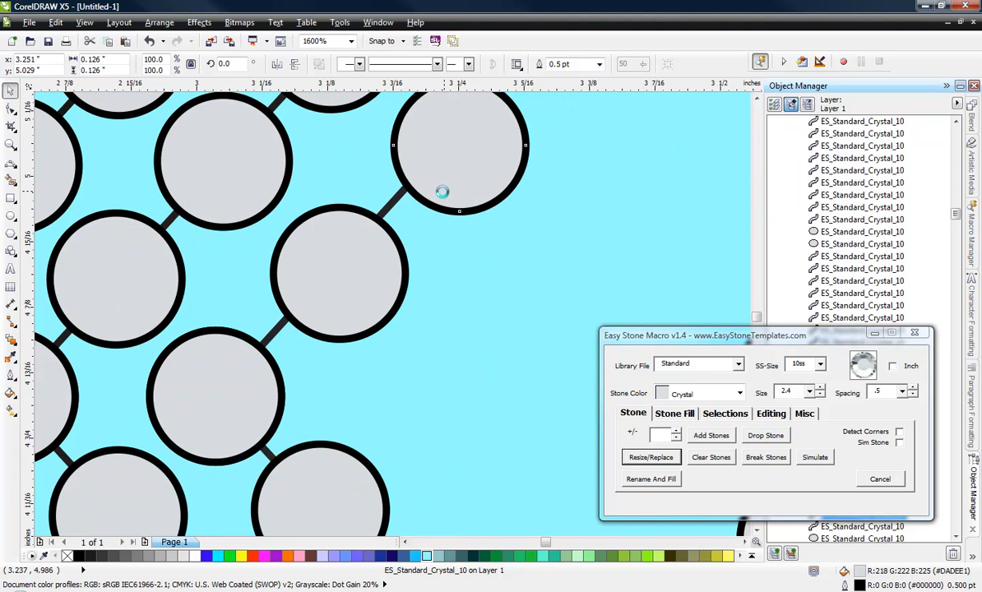
scroll(446, 192, "down", 2)
left_click(465, 263)
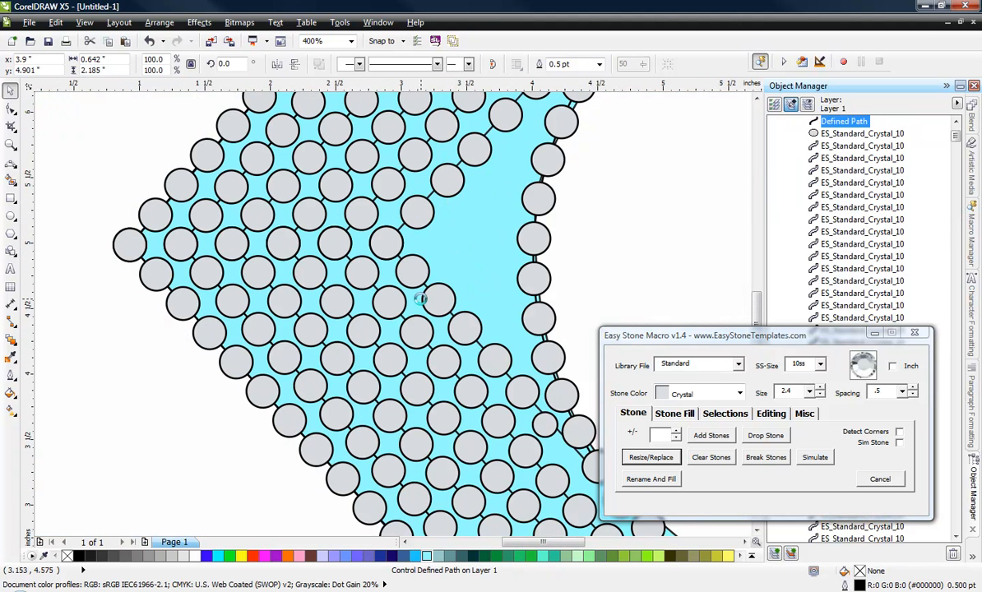
Step: Copy two full-size stones into the gap at the C's inner point, near X 3.432 and X 3.291 at Y 4.79 inches
scroll(420, 296, "down", 1)
left_click(255, 190)
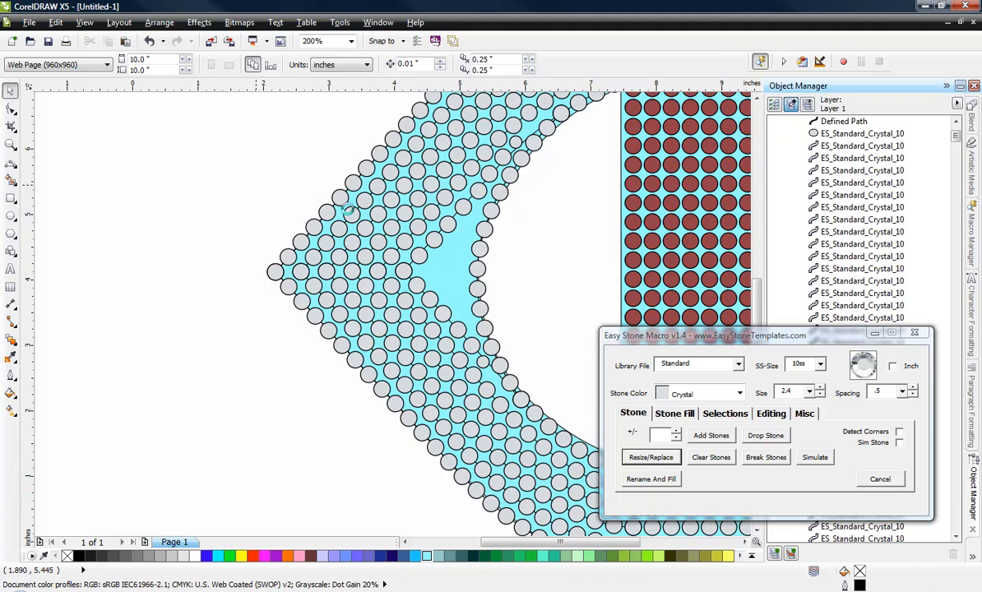
scroll(255, 191, "down", 1)
scroll(349, 216, "up", 2)
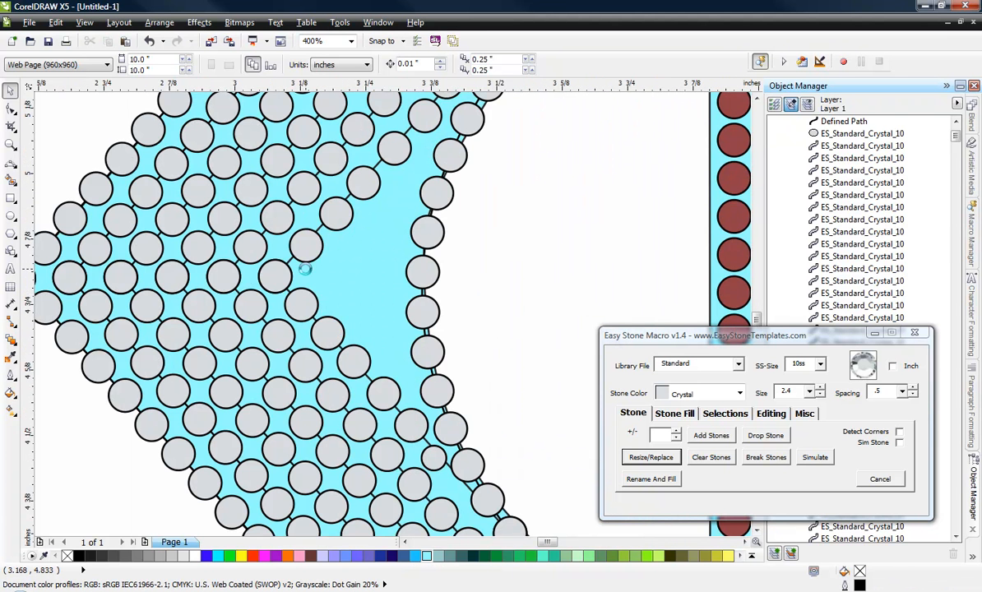
scroll(306, 251, "up", 1)
left_click(252, 285)
left_click_drag(258, 285, 452, 293)
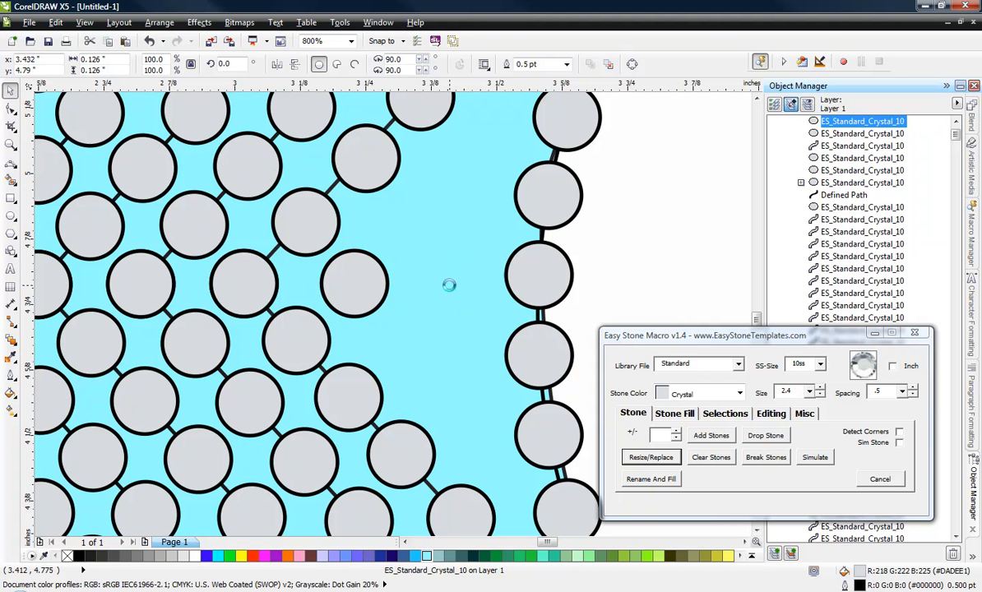
scroll(344, 291, "up", 2)
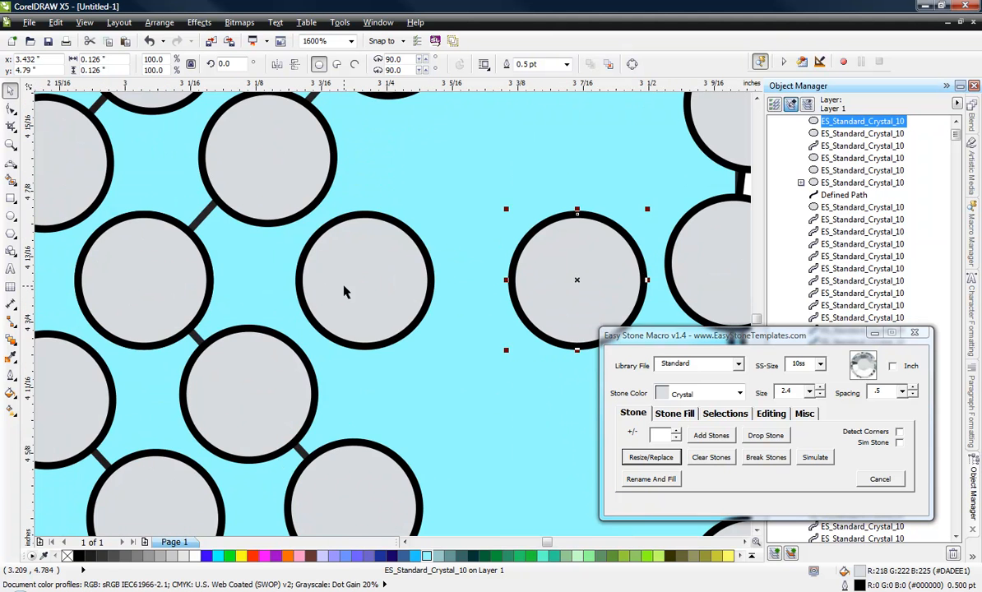
left_click_drag(344, 287, 408, 284)
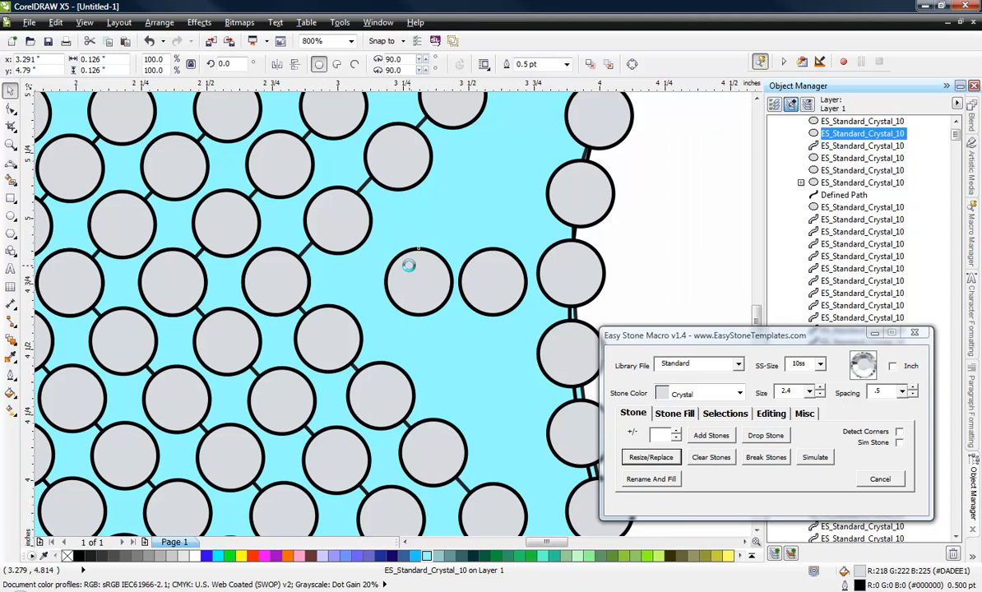
Step: Copy the small stone from the lower inner edge to about X 3.181, Y 4.789 inches, beside the two full-size gap stones
scroll(418, 274, "down", 1)
left_click(487, 280)
left_click(502, 455)
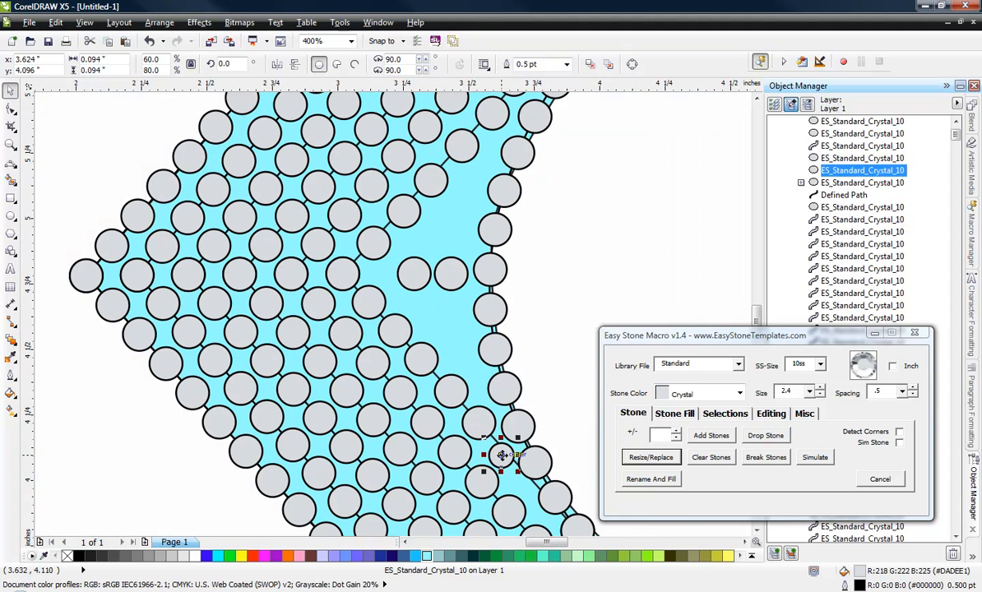
left_click_drag(440, 349, 414, 275)
scroll(383, 276, "up", 2)
scroll(383, 275, "up", 1)
scroll(313, 246, "down", 3)
scroll(401, 247, "up", 2)
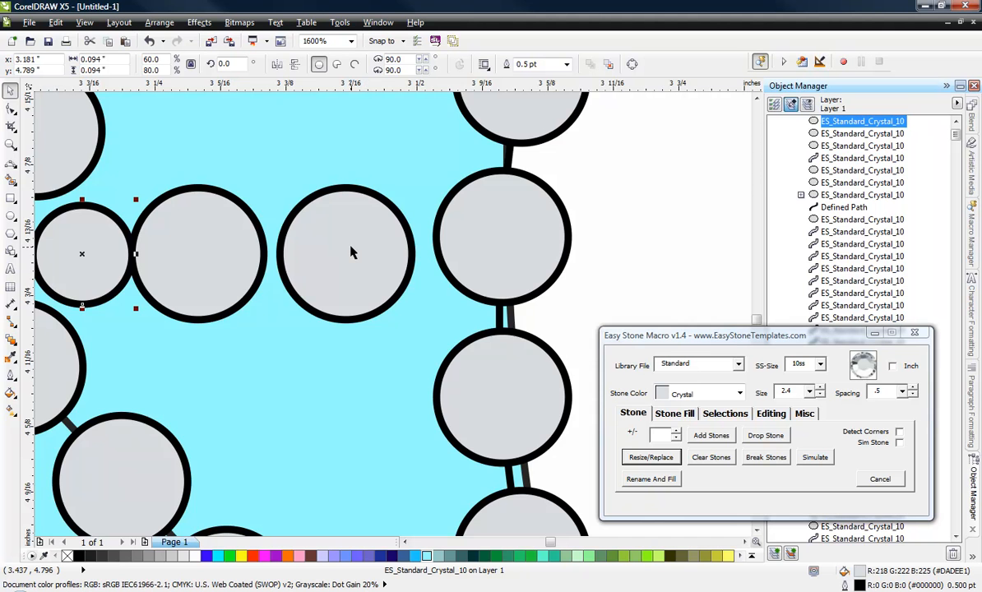
Step: Shift the two full-size gap stones to about X 3.443, Y 4.792 and X 3.306, Y 4.788 inches
scroll(354, 251, "up", 1)
left_click_drag(353, 250, 369, 252)
scroll(370, 252, "down", 1)
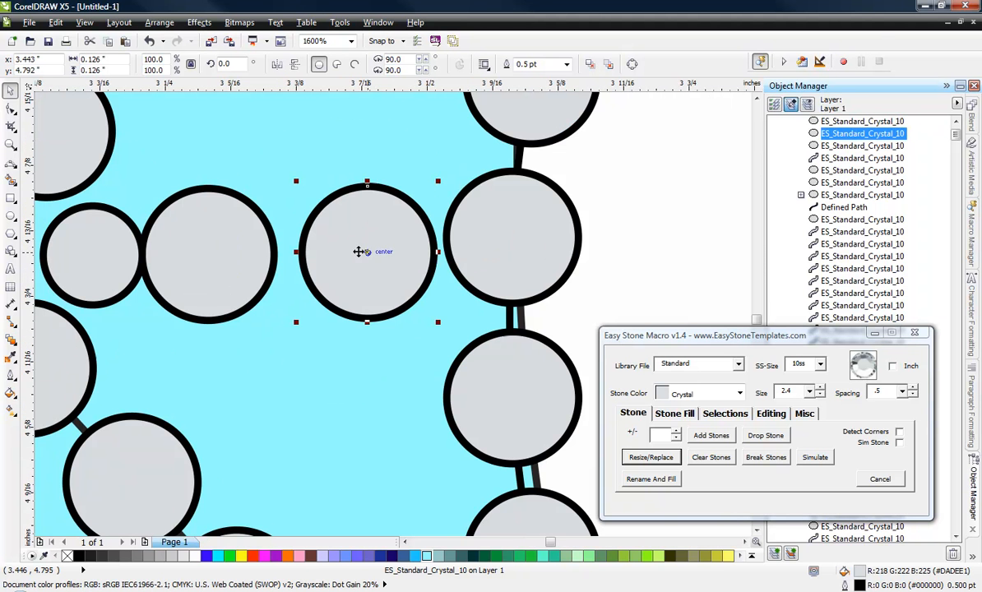
left_click_drag(229, 264, 263, 267)
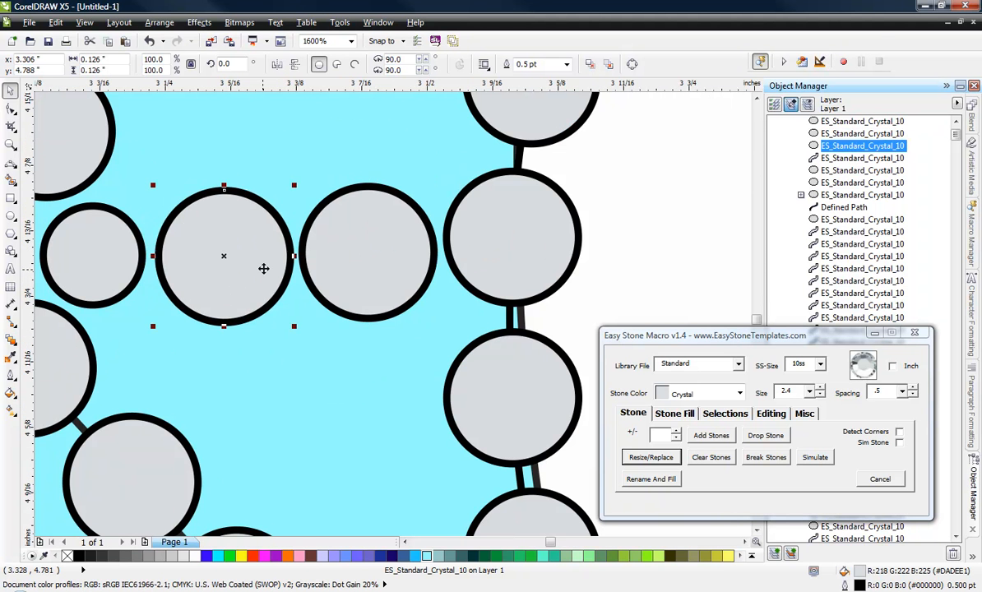
scroll(264, 267, "down", 1)
scroll(264, 268, "down", 1)
scroll(264, 267, "up", 1)
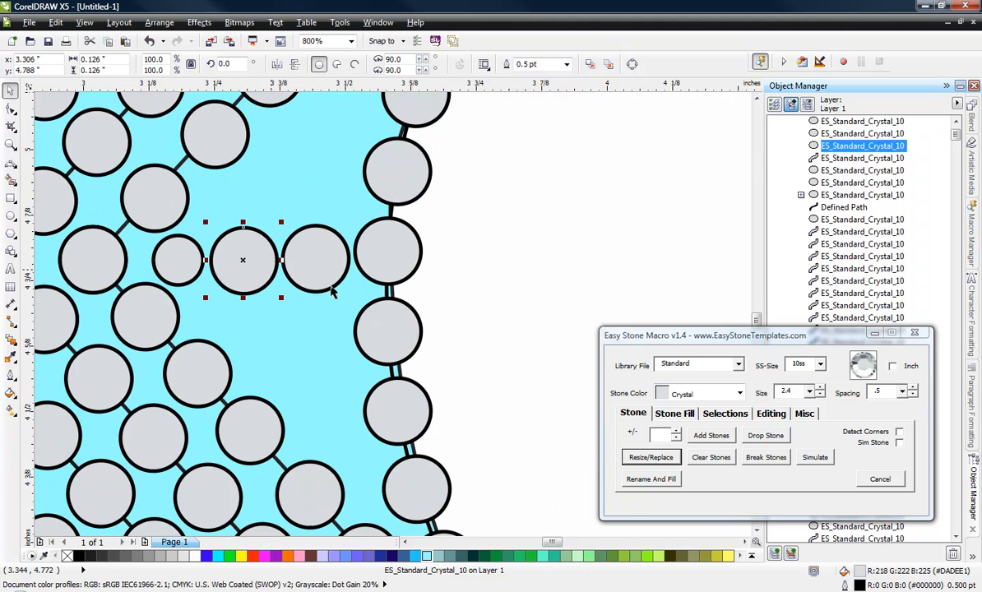
left_click(544, 274)
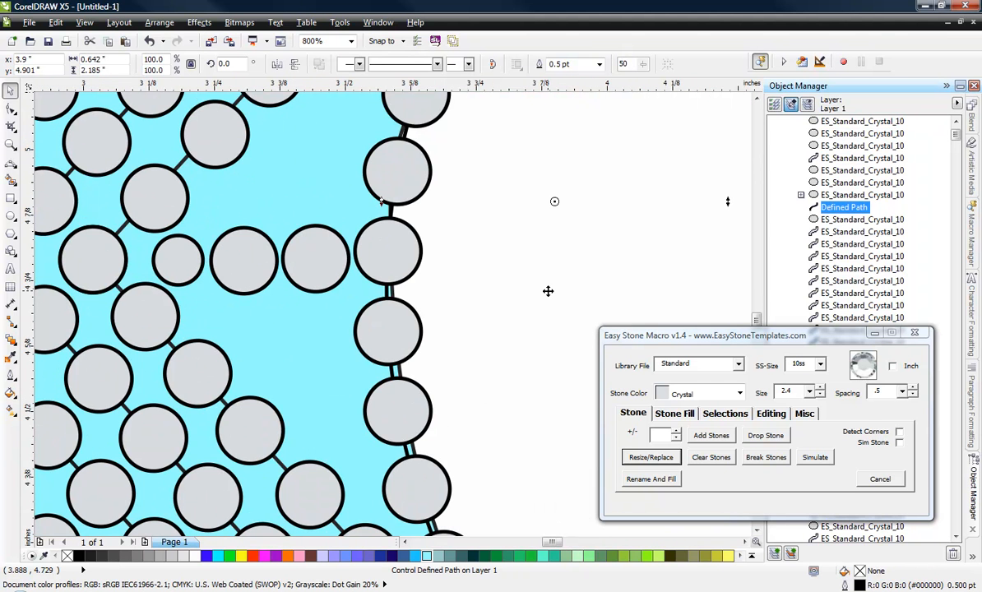
Step: Copy the small stone to about X 3.463, Y 4.471 inches and add two copies just above, including one at X 3.353, Y 4.59
left_click(313, 273)
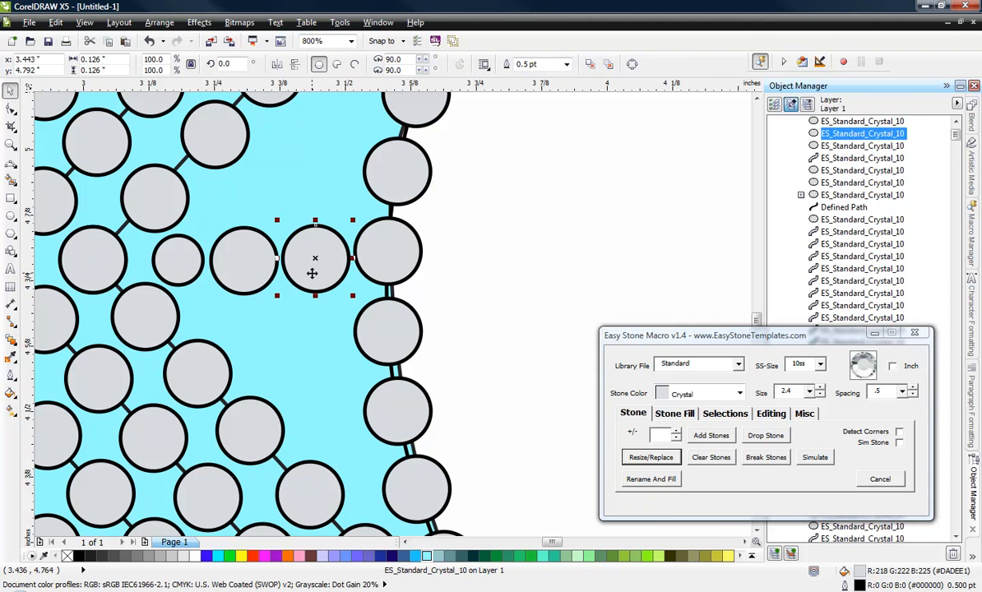
left_click_drag(196, 271, 337, 435)
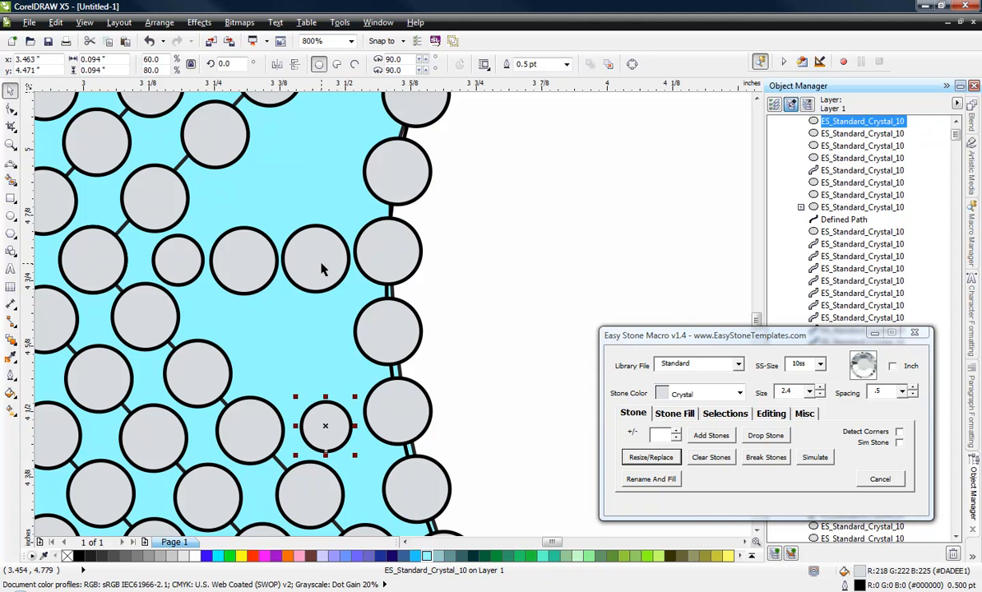
left_click_drag(322, 269, 315, 185)
key("ctrl+z")
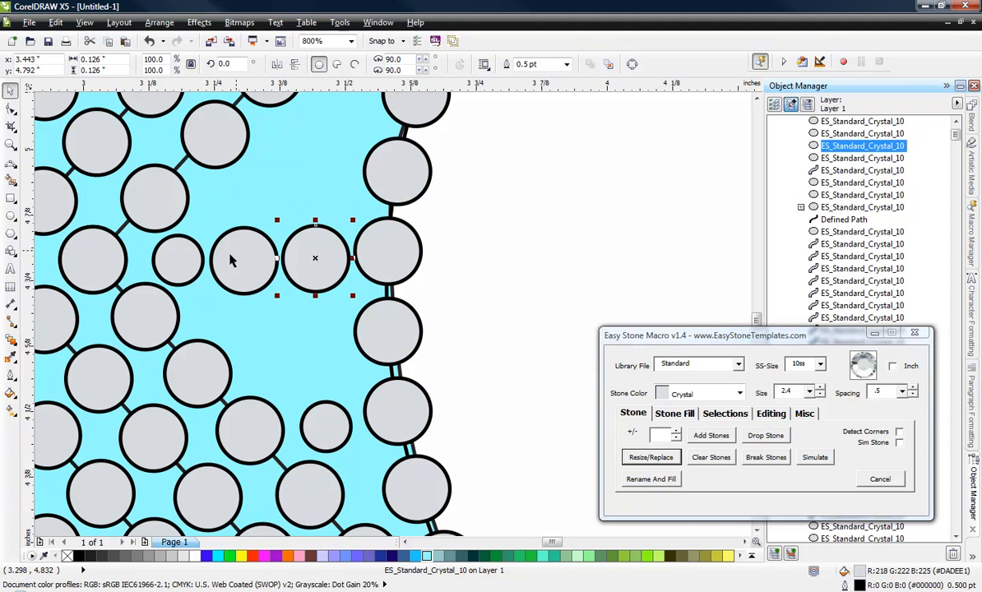
left_click_drag(311, 434, 267, 365)
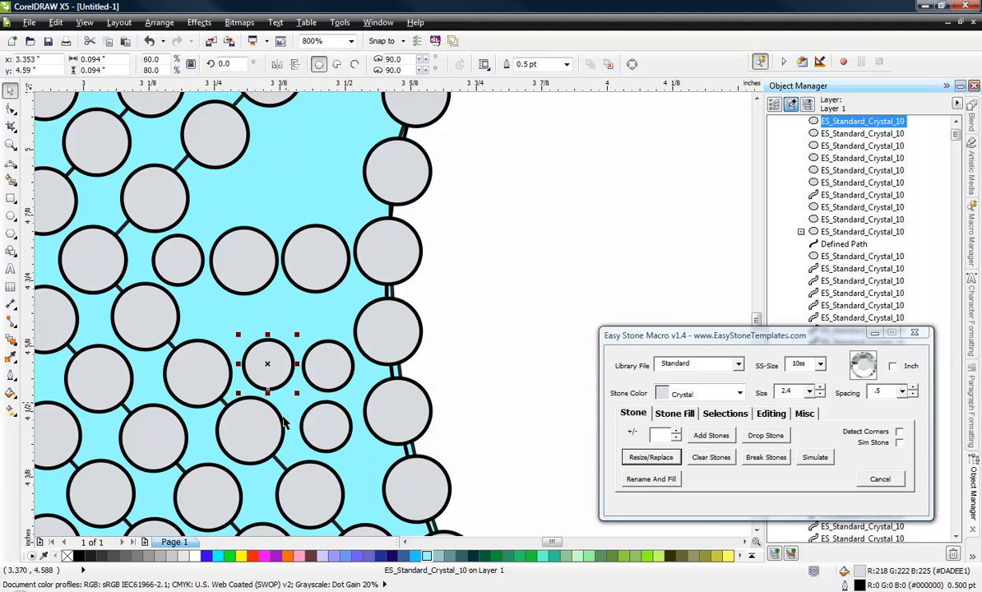
Step: Add two small stone copies in the next row up, one near each end of the gap below the full-size stones
scroll(284, 339, "up", 1)
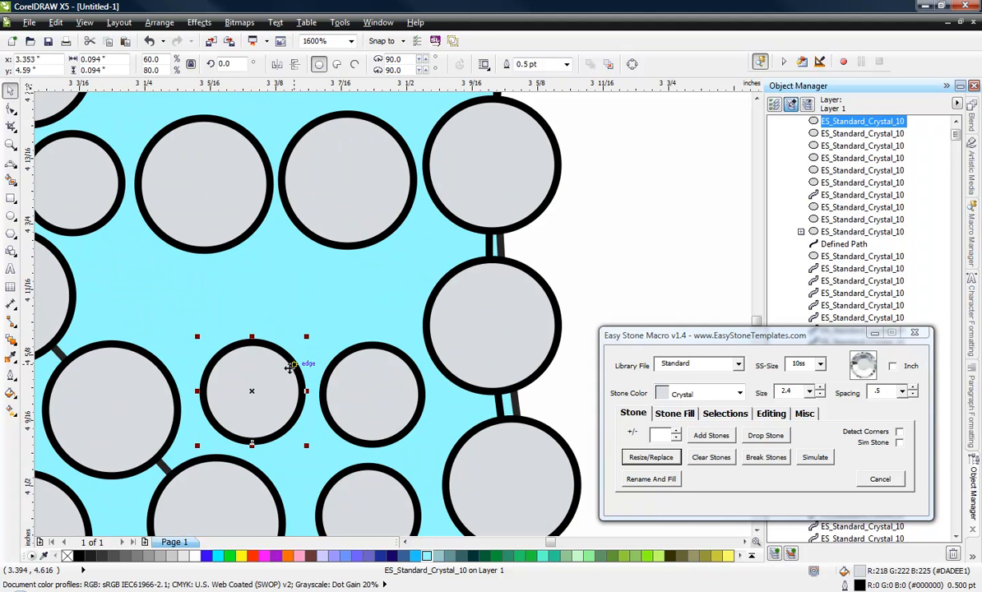
left_click(198, 293)
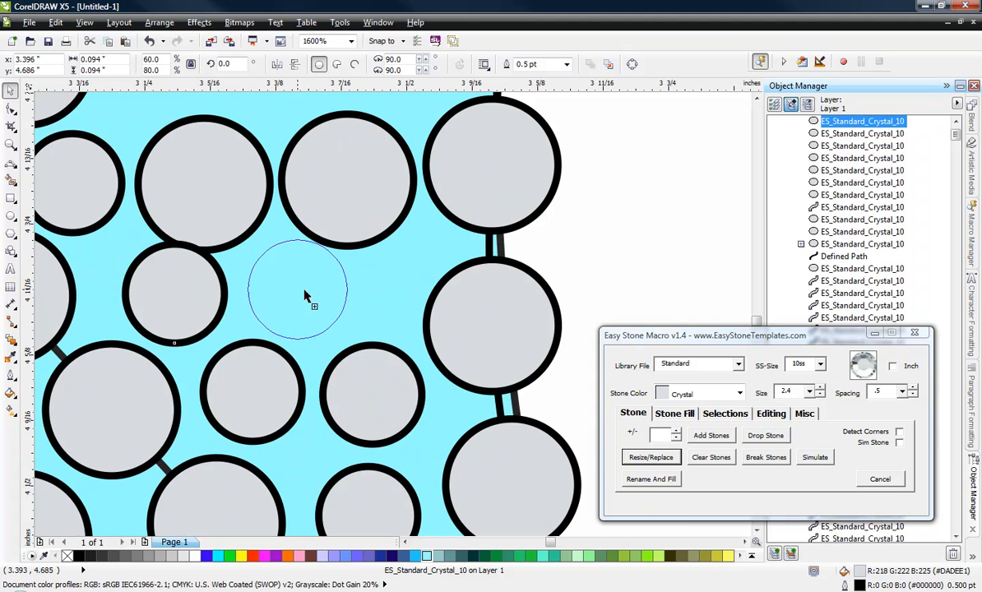
left_click(359, 288)
left_click_drag(191, 290, 169, 276)
Step: Delete the two full-size stones from the middle of the gap
left_click(209, 202)
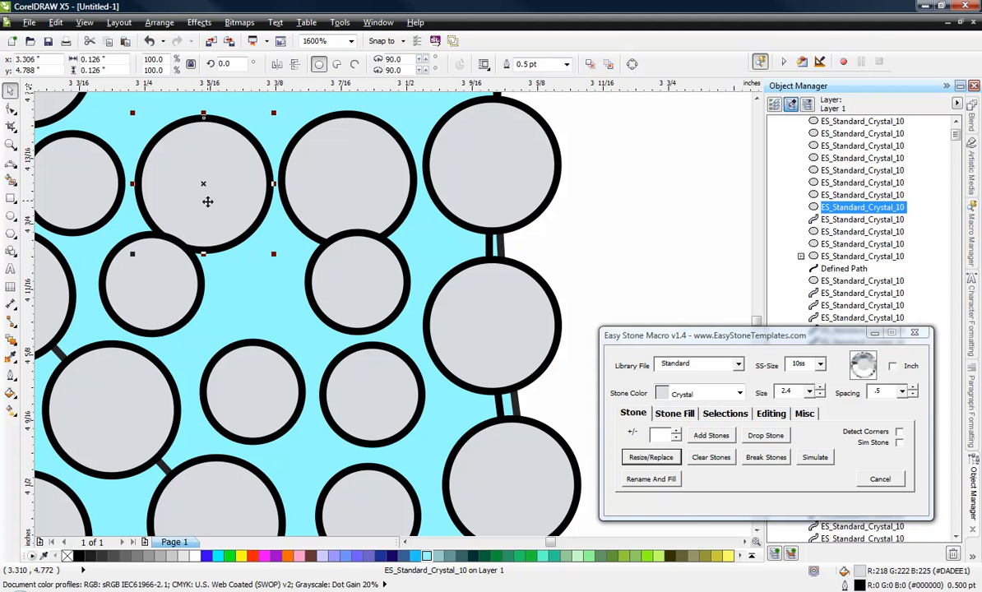
key("Delete")
left_click(329, 169)
key("Delete")
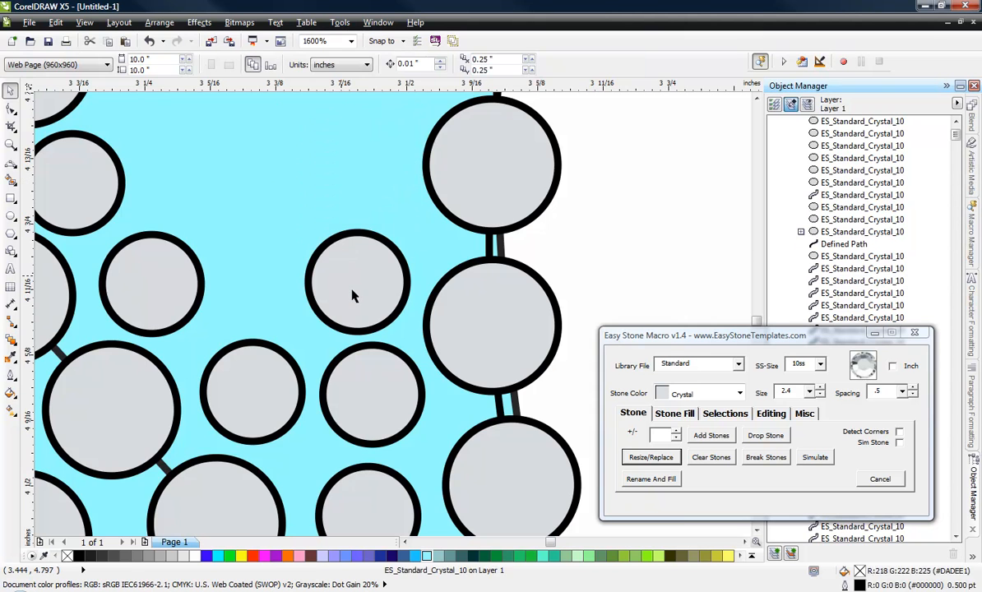
Step: Copy a small stone between the two row ends at about X 3.372, Y 4.699 inches and raise the end stone beside the inner edge
scroll(354, 296, "up", 1)
left_click_drag(370, 288, 182, 286)
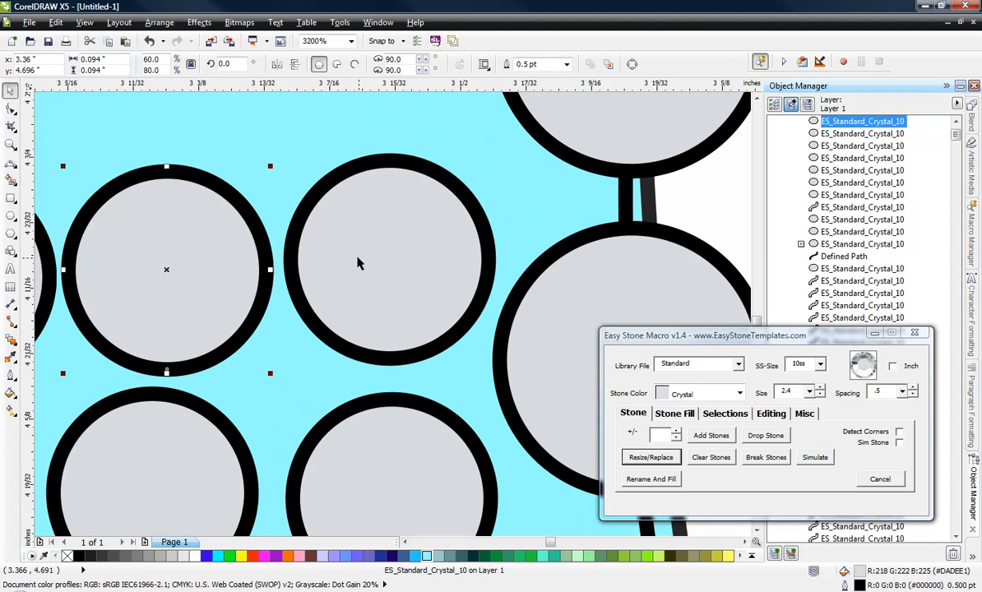
left_click_drag(379, 251, 408, 211)
left_click_drag(207, 282, 232, 271)
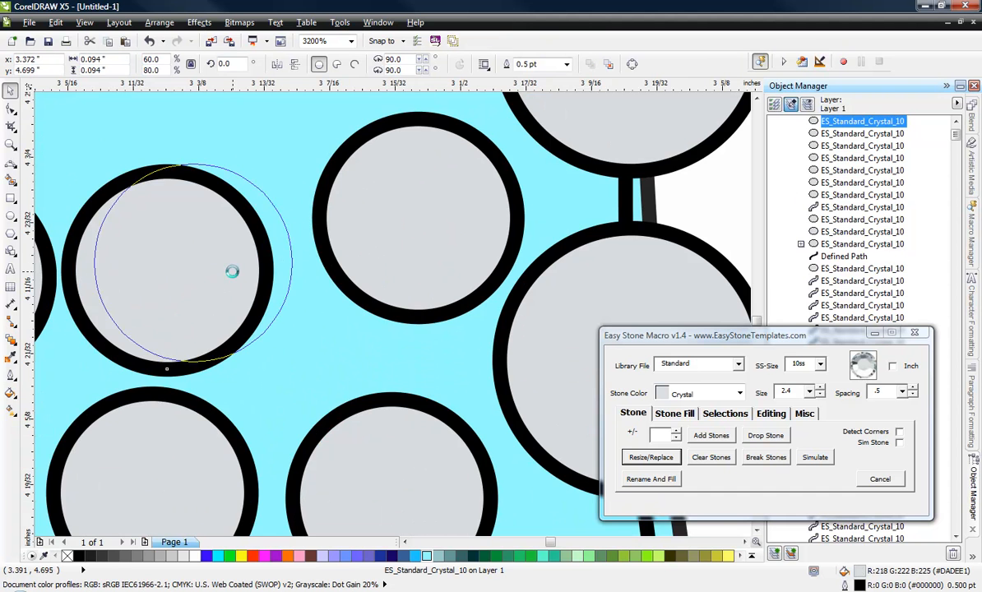
scroll(321, 308, "down", 2)
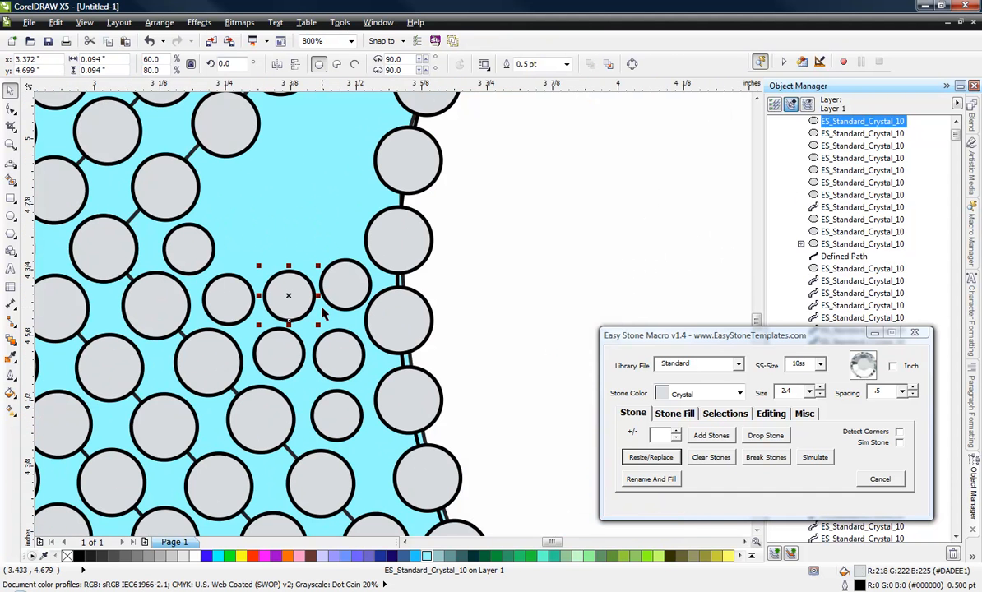
left_click(498, 319)
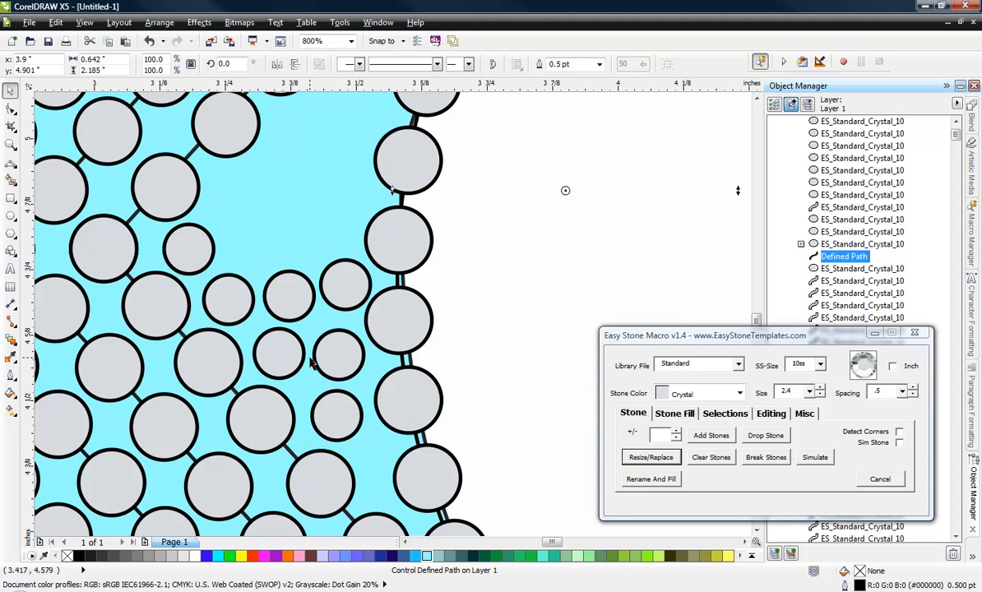
Step: Copy a small stone into the upper end of the gap, placing it at about X 3.566, Y 5.212 inches
scroll(305, 303, "down", 1)
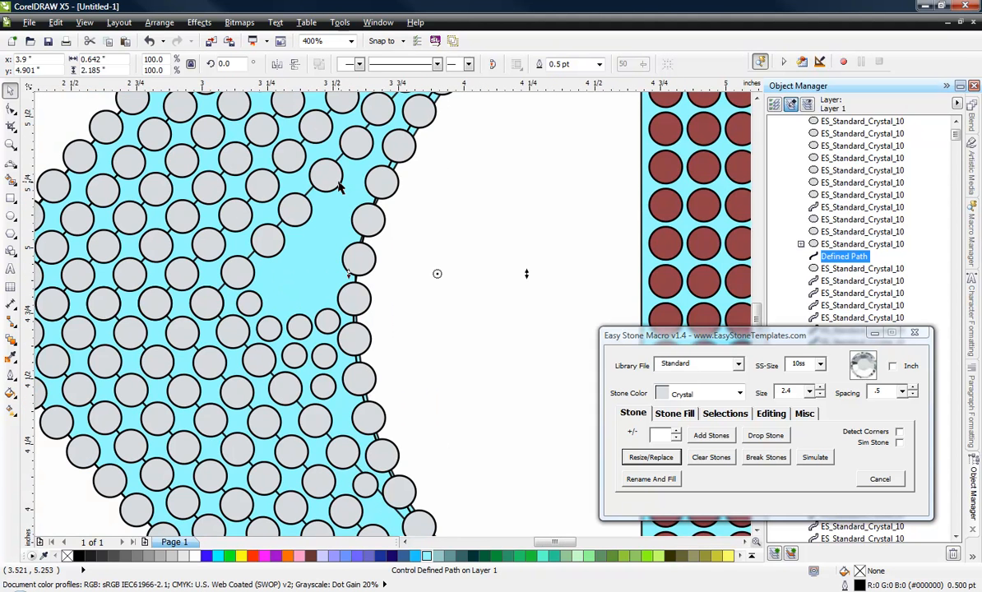
scroll(288, 265, "up", 1)
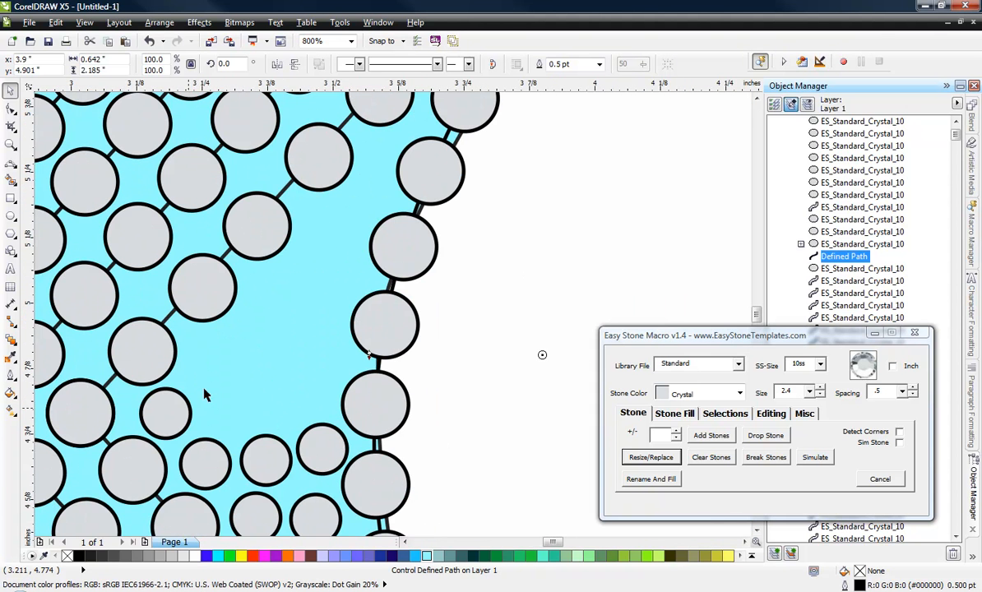
left_click_drag(314, 465, 364, 199)
scroll(361, 177, "up", 1)
left_click(267, 169)
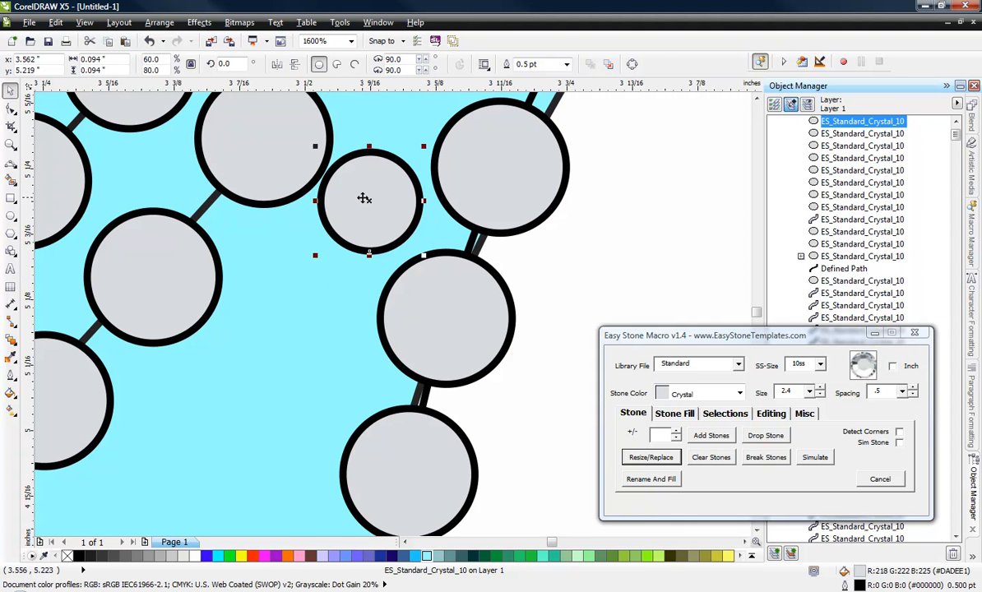
scroll(356, 315, "down", 1)
scroll(368, 251, "up", 1)
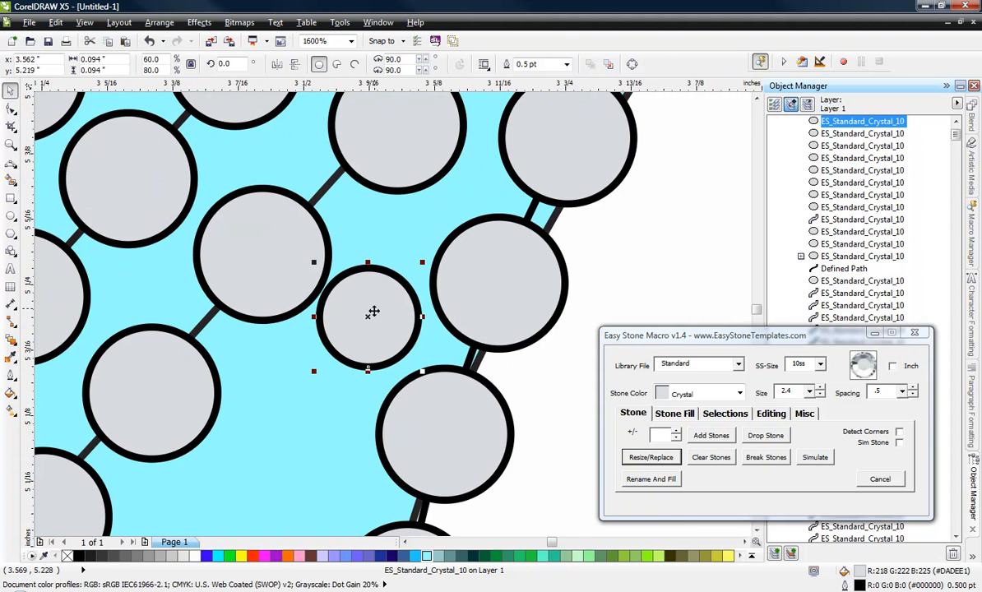
left_click_drag(372, 312, 379, 319)
Step: Move the neighbouring full-size stone to about X 3.462, Y 5.292 inches and copy the small stone to about X 3.494, Y 5.118
left_click(301, 273)
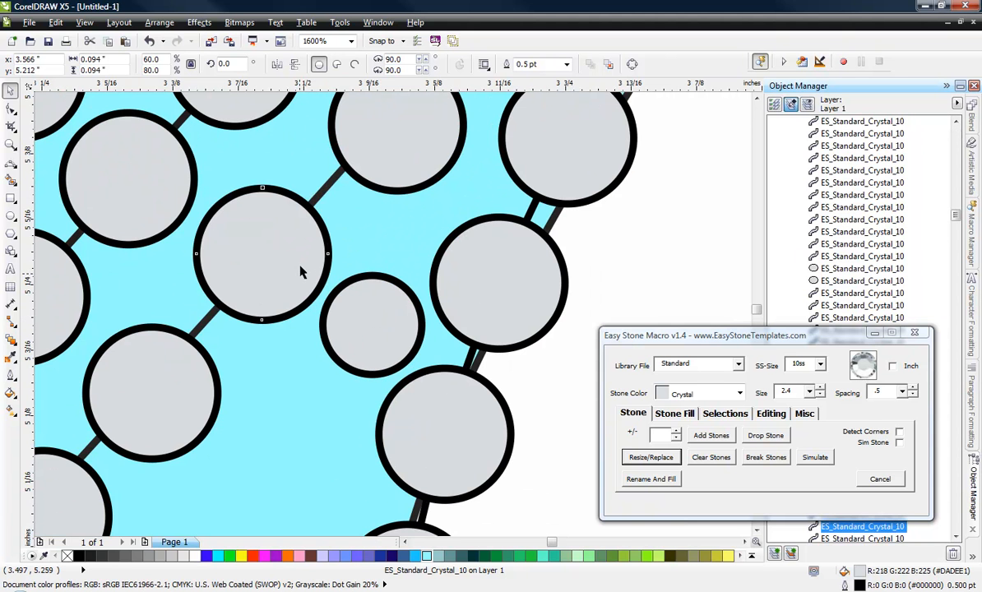
left_click_drag(302, 273, 303, 259)
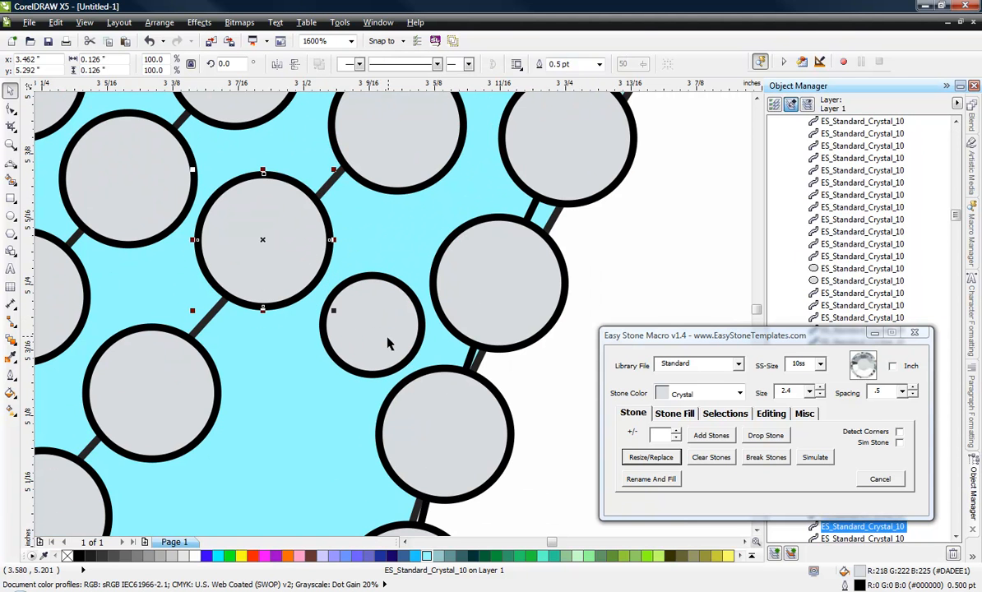
left_click_drag(387, 338, 311, 435)
right_click(313, 438)
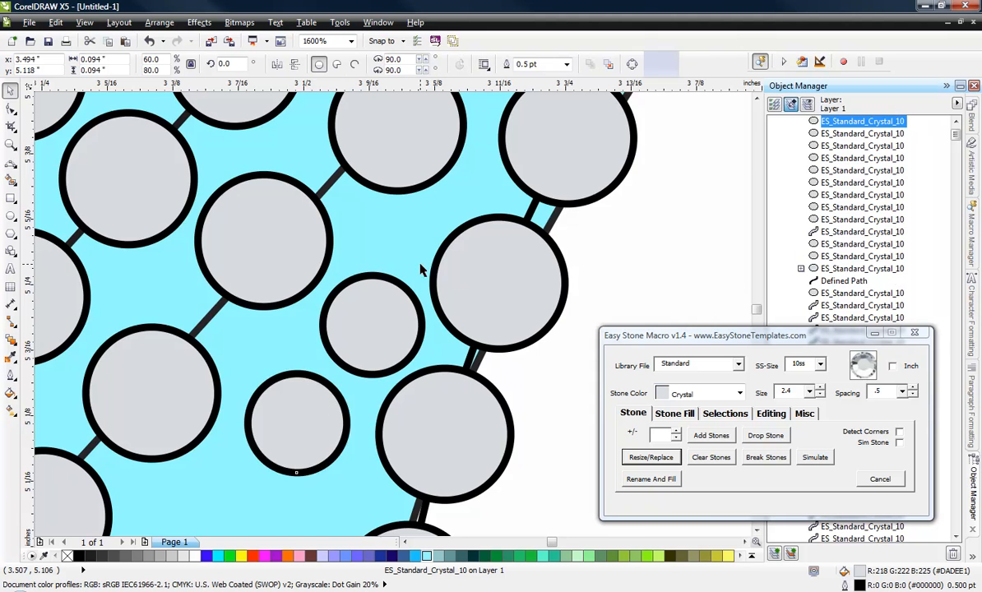
scroll(421, 269, "down", 2)
scroll(340, 383, "down", 2)
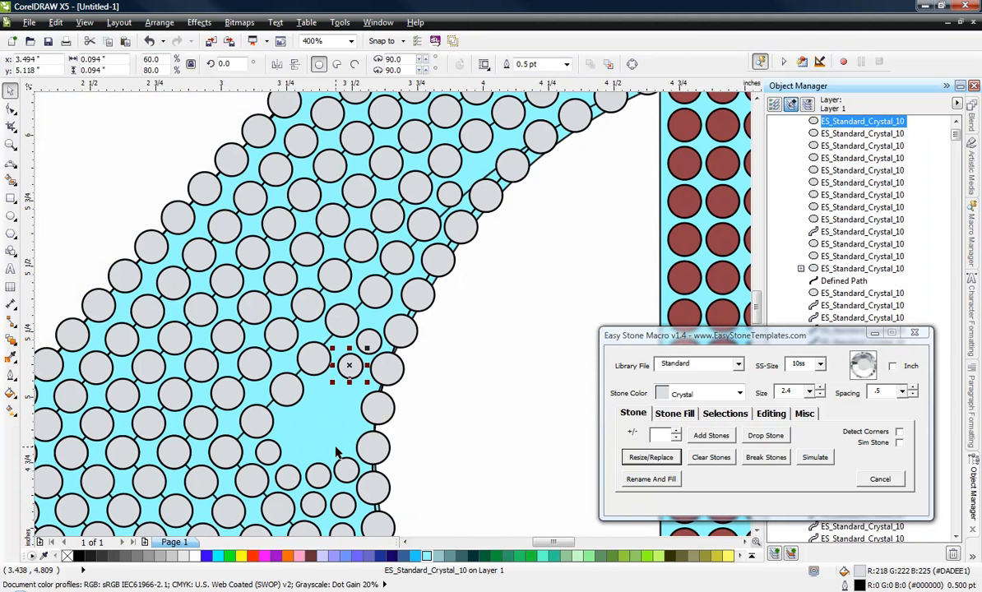
Step: Add two small stone copies side by side below the last one, the one nearer the inner edge at about X 3.487, Y 5.011 inches
scroll(370, 290, "down", 1)
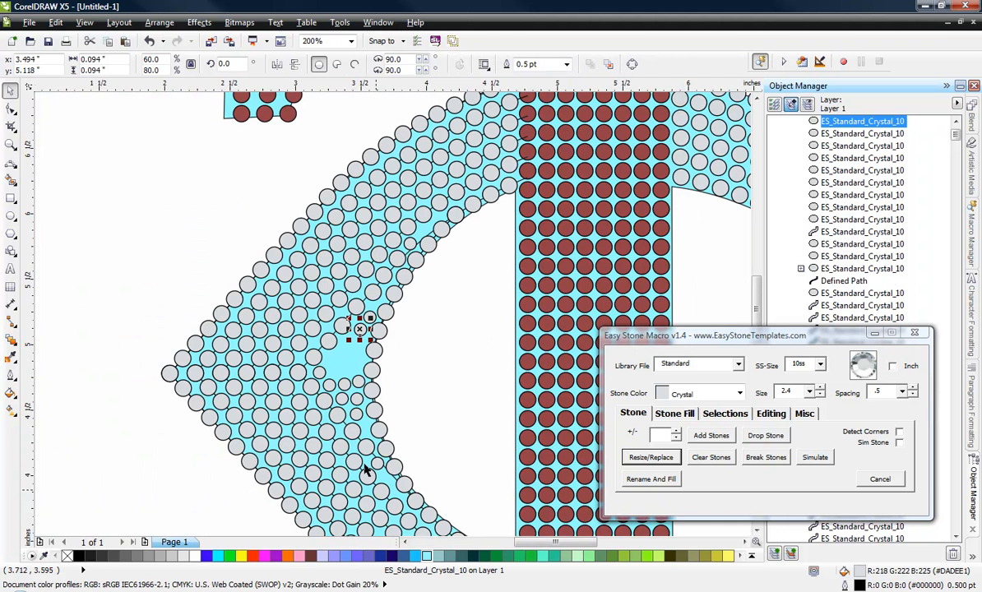
scroll(360, 351, "up", 1)
scroll(343, 332, "up", 1)
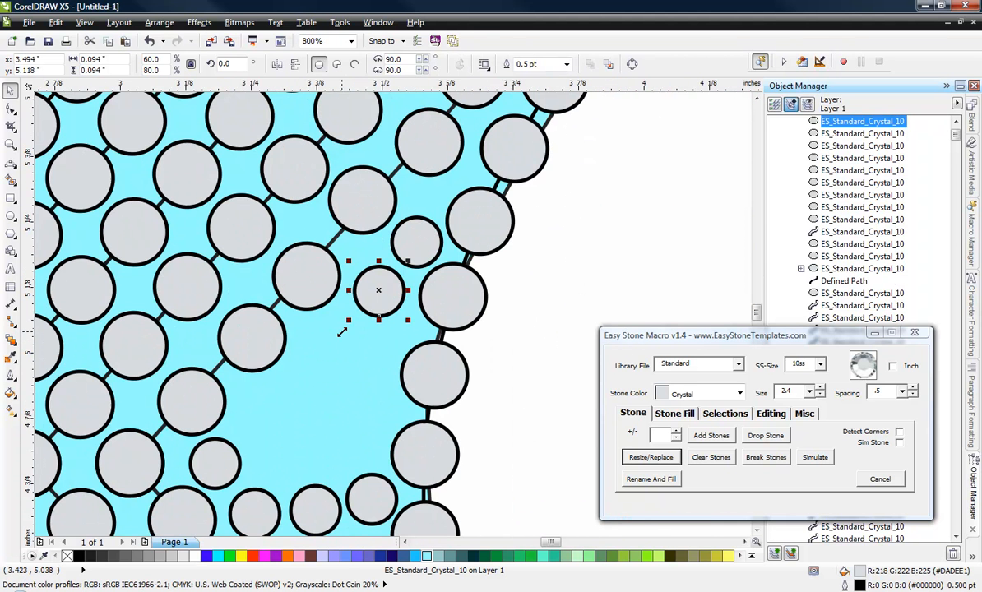
left_click_drag(390, 301, 495, 350)
right_click(331, 352)
scroll(335, 344, "up", 1)
scroll(357, 337, "up", 1)
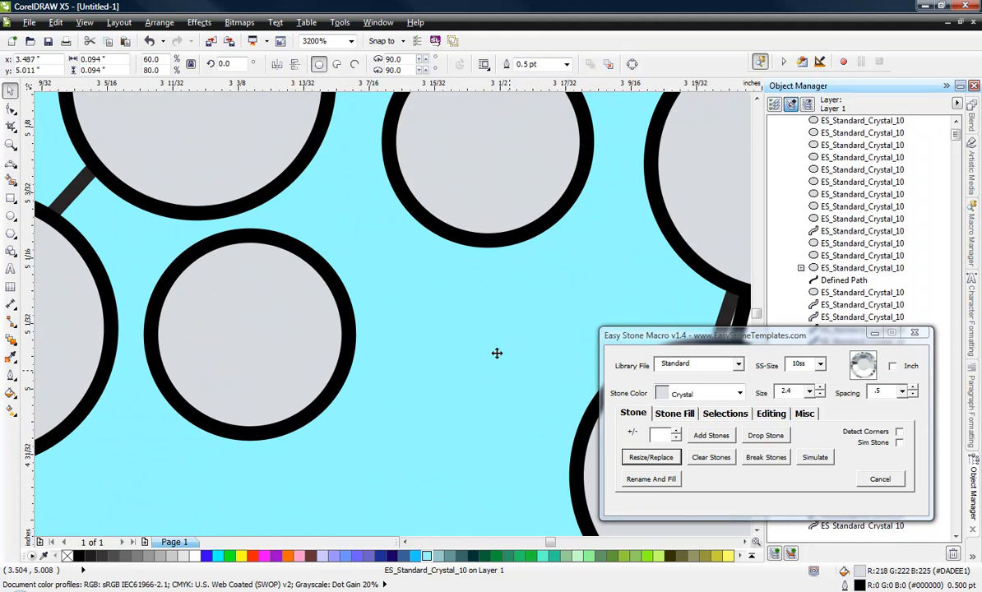
scroll(430, 278, "down", 1)
scroll(371, 280, "down", 2)
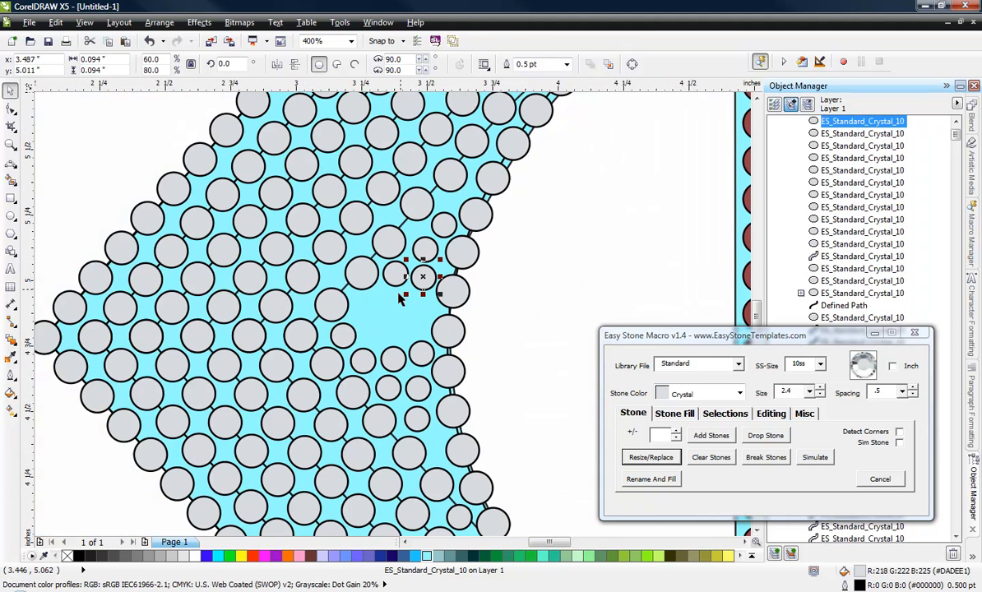
Step: Copy five small stones into the C's remaining inner gap, placing one at about X 3.426, Y 4.816 inches
scroll(375, 278, "up", 2)
left_click_drag(393, 245, 330, 346)
left_click_drag(505, 241, 510, 366)
left_click_drag(357, 324, 297, 351)
left_click_drag(409, 239, 350, 450)
left_click_drag(385, 362, 447, 462)
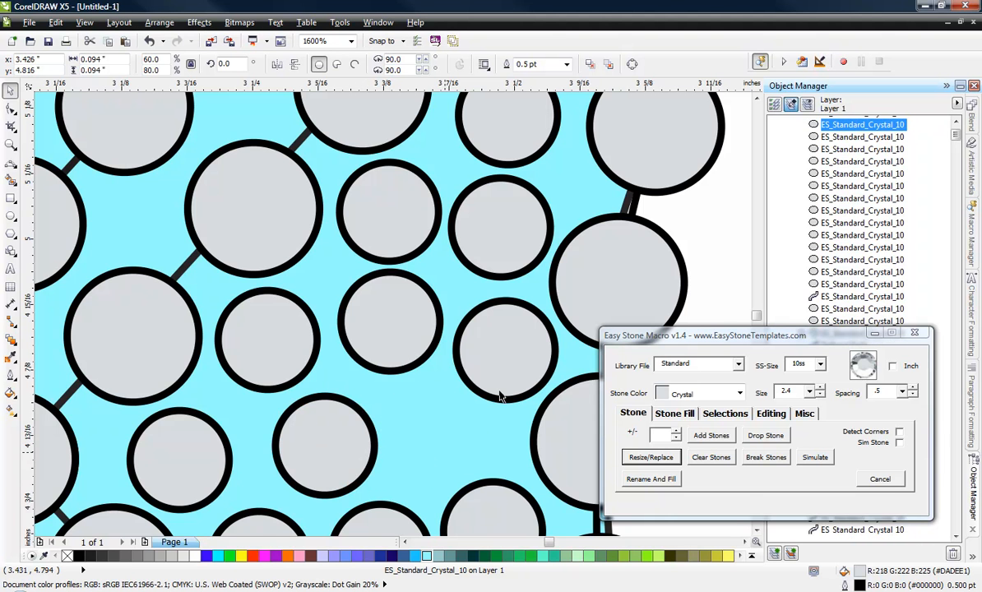
Step: Nudge two small stones in the gap to about X 3.488, Y 4.904 and X 3.378, Y 4.919 inches to even the spacing
scroll(508, 329, "up", 1)
left_click_drag(515, 349, 508, 321)
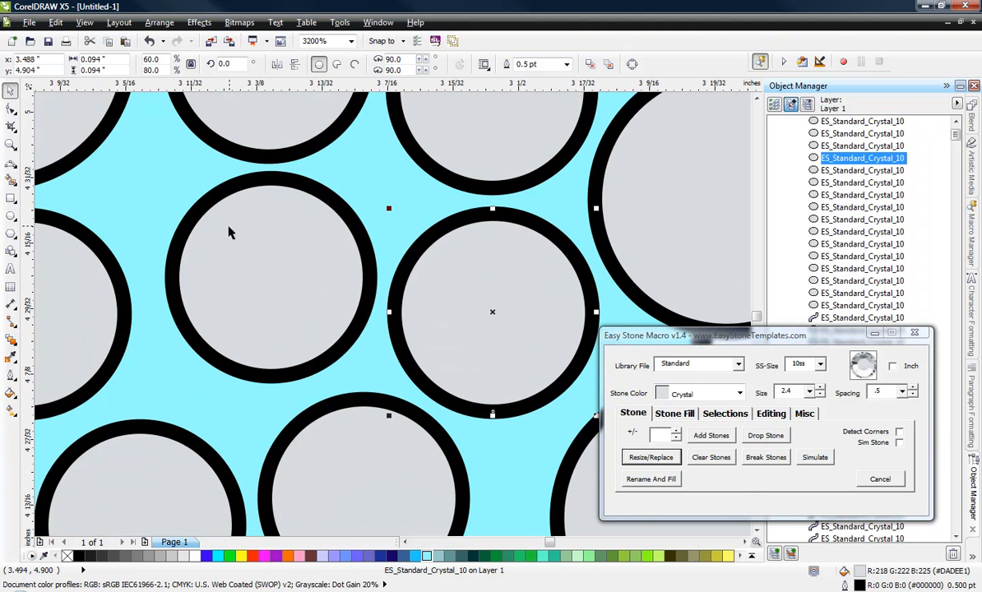
mouse_move(230, 228)
left_mouse_down()
mouse_move(241, 241)
mouse_move(222, 230)
left_mouse_up()
scroll(341, 206, "down", 1)
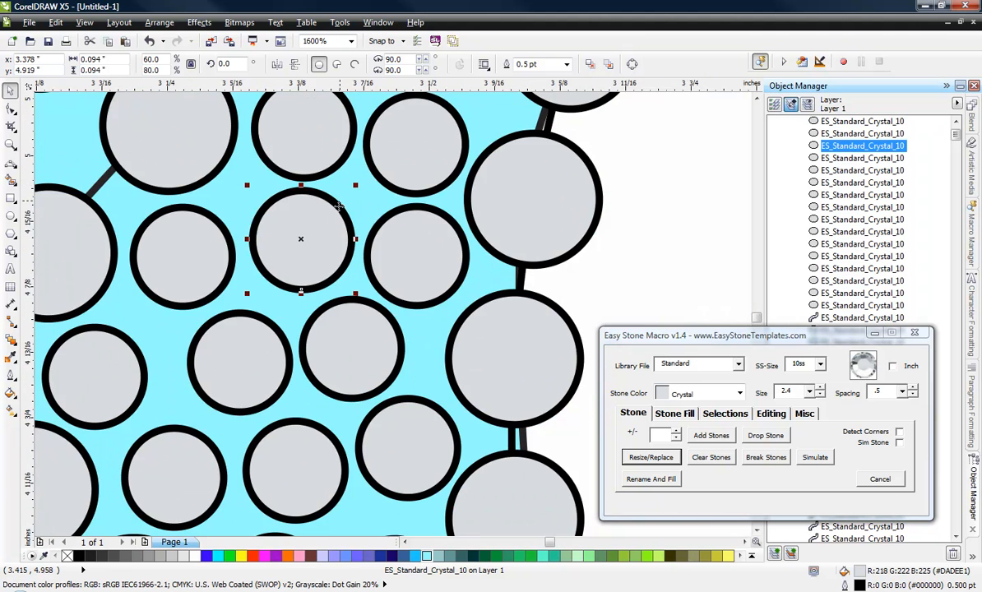
Step: Nudge the small stone lower in the gap to about X 3.306, Y 4.801 inches to even the spacing
scroll(336, 359, "up", 1)
scroll(379, 346, "down", 3)
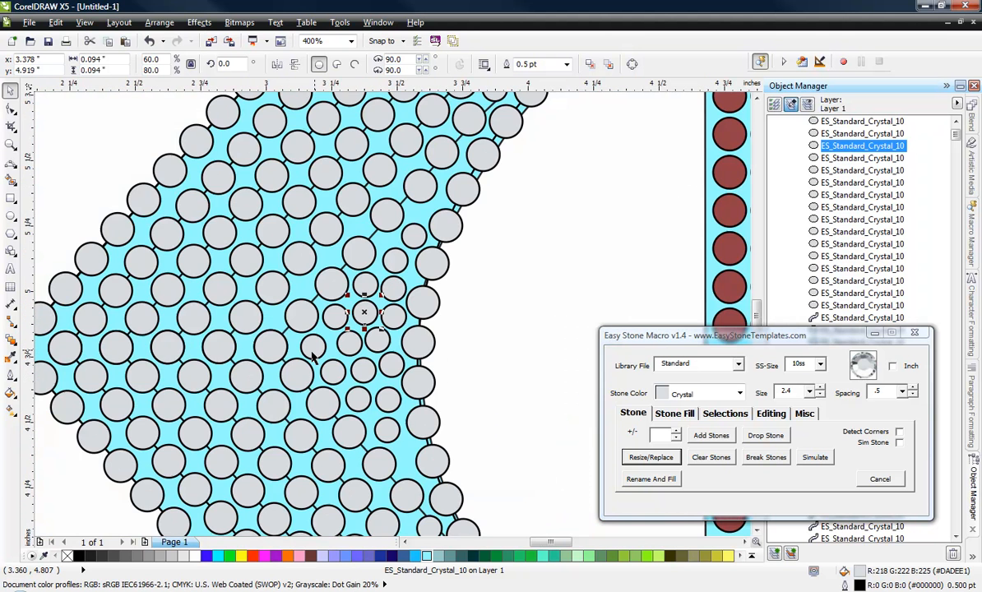
scroll(395, 329, "up", 2)
left_click(442, 326)
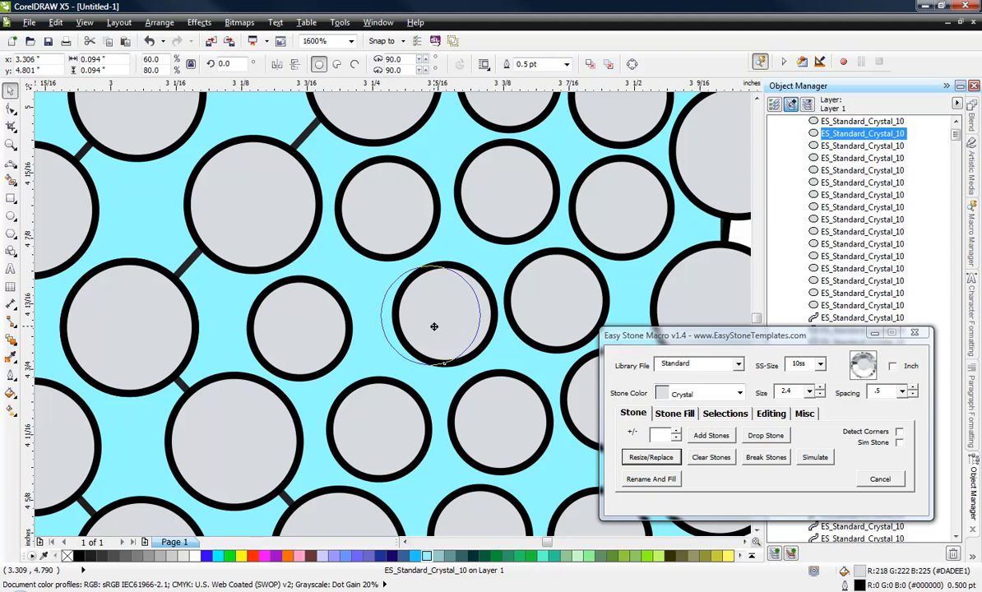
scroll(255, 241, "down", 2)
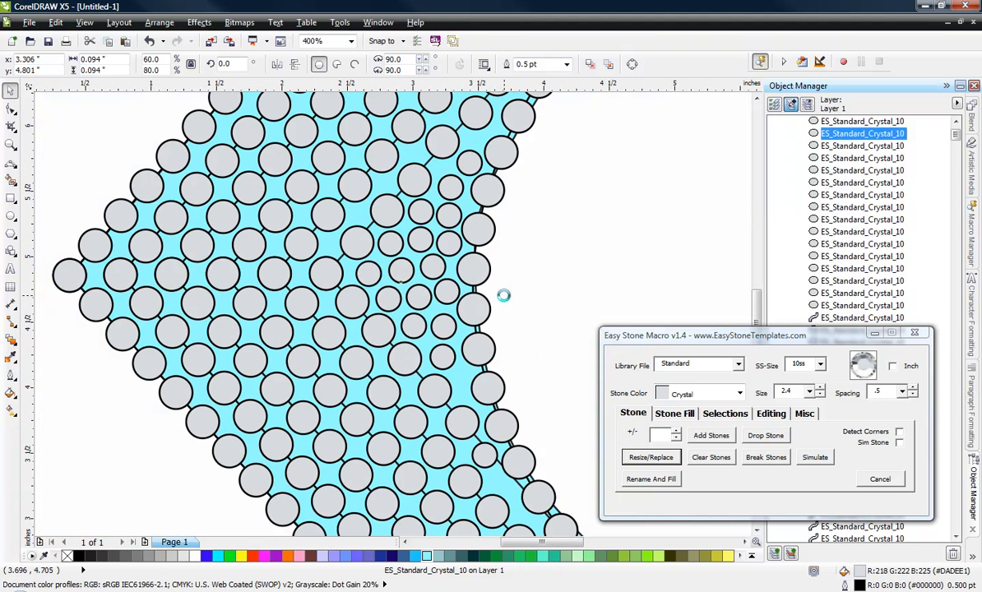
Step: Review the whole filled logo and remove the cyan background shapes behind the stones of the T and the C
scroll(505, 292, "down", 1)
left_click(553, 286)
scroll(190, 288, "down", 1)
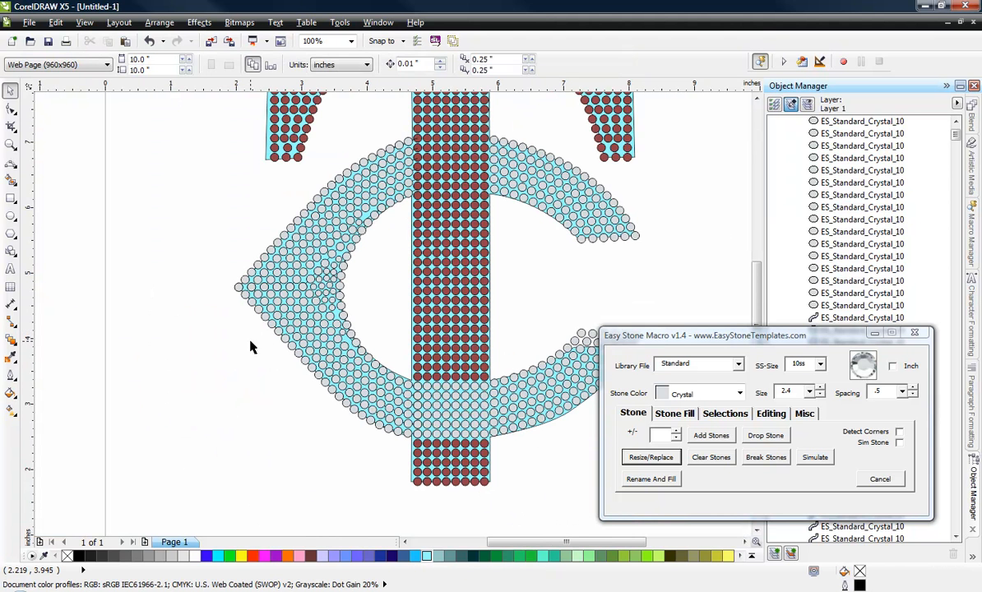
scroll(255, 328, "down", 1)
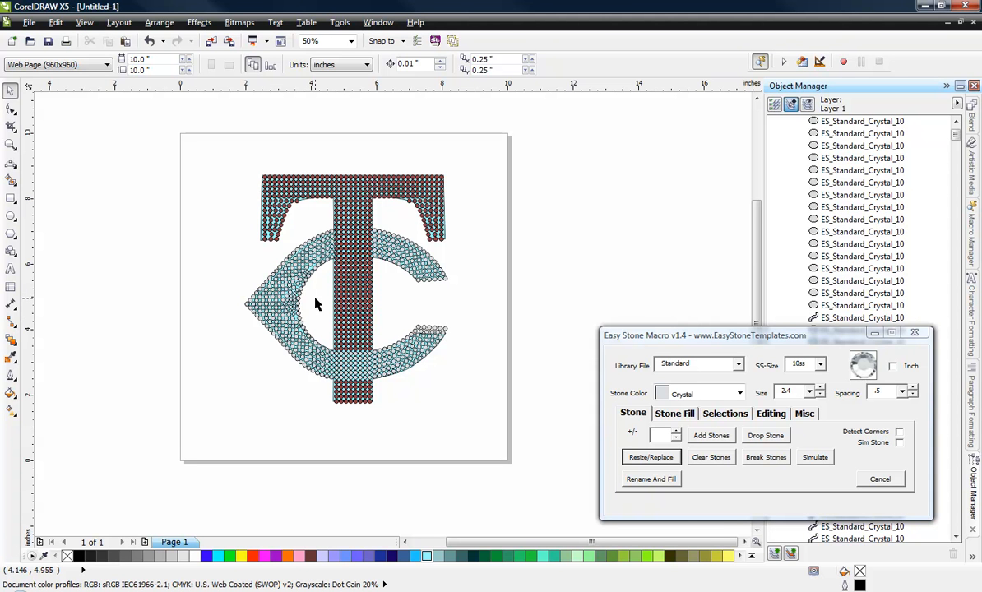
scroll(281, 294, "up", 4)
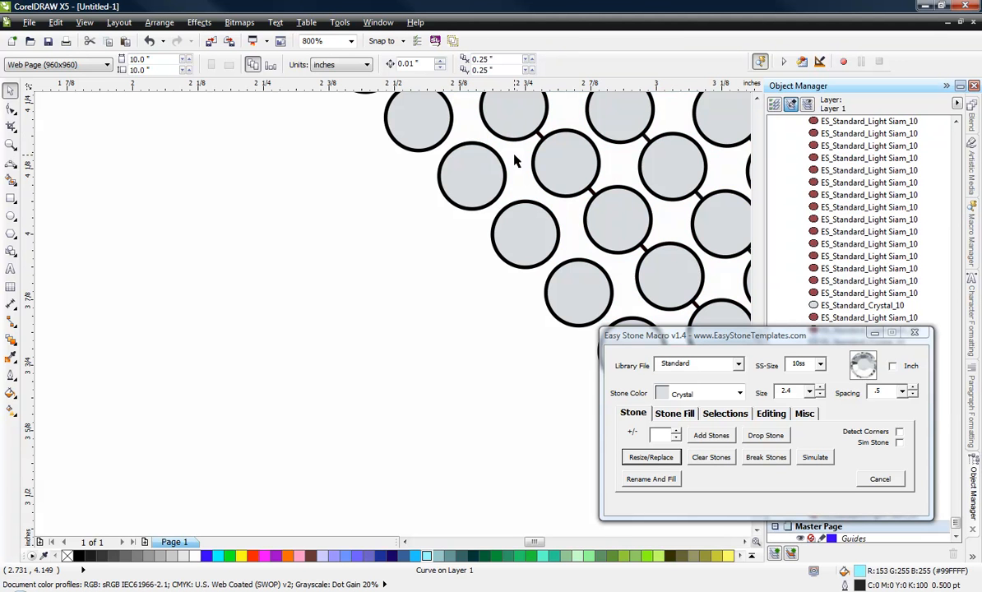
scroll(411, 241, "down", 4)
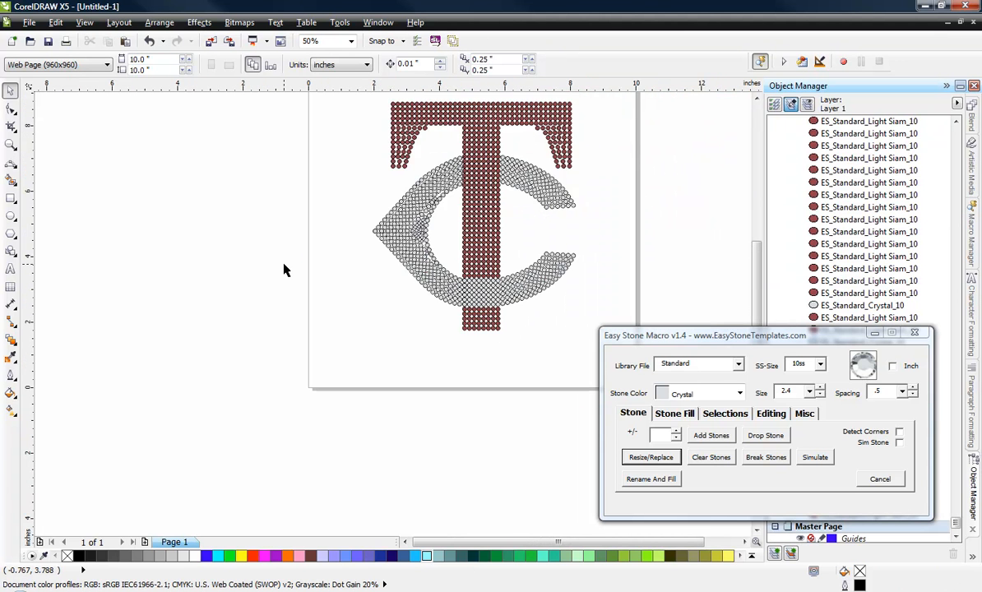
scroll(320, 218, "down", 1)
Step: Break the stones of the entire logo off their paths, and select and delete all the defined paths
left_click_drag(286, 158, 455, 323)
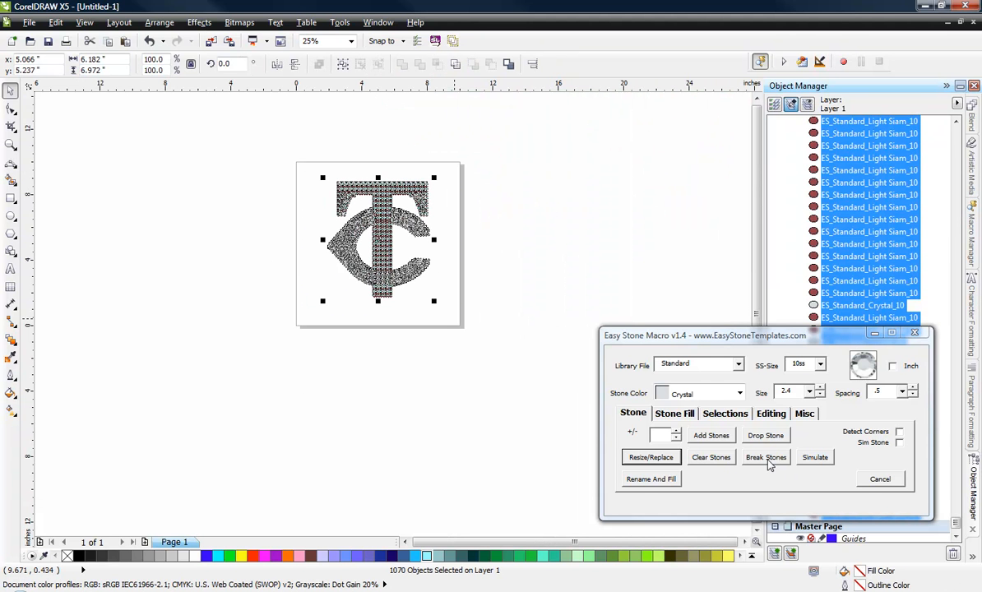
left_click(766, 459)
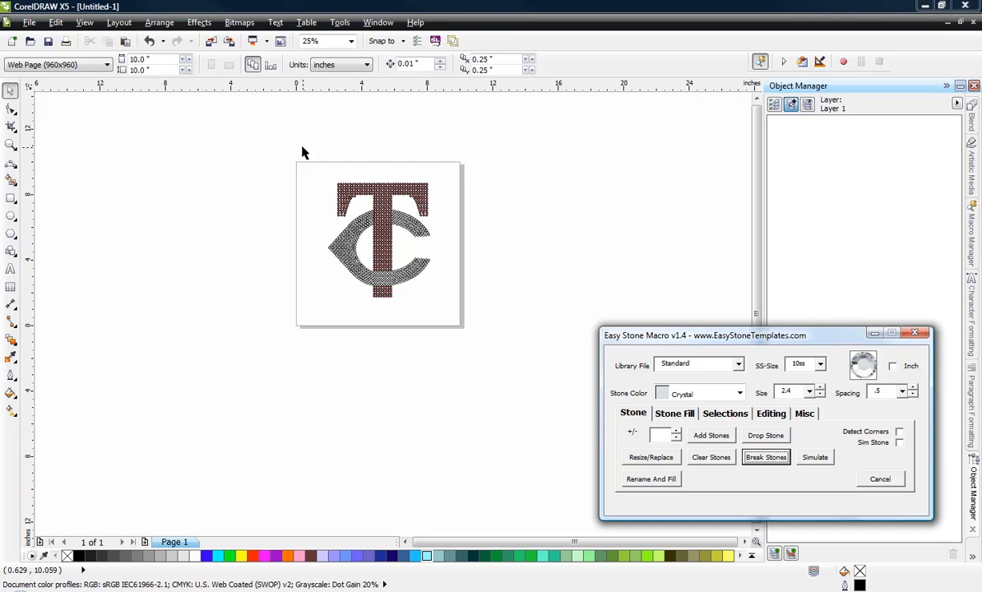
left_click_drag(298, 165, 548, 316)
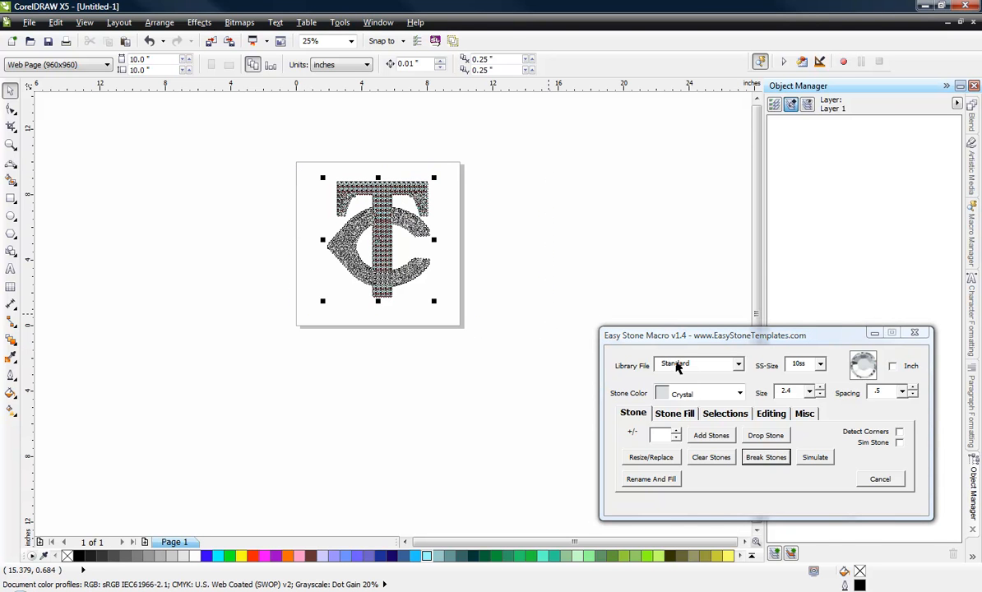
left_click(730, 418)
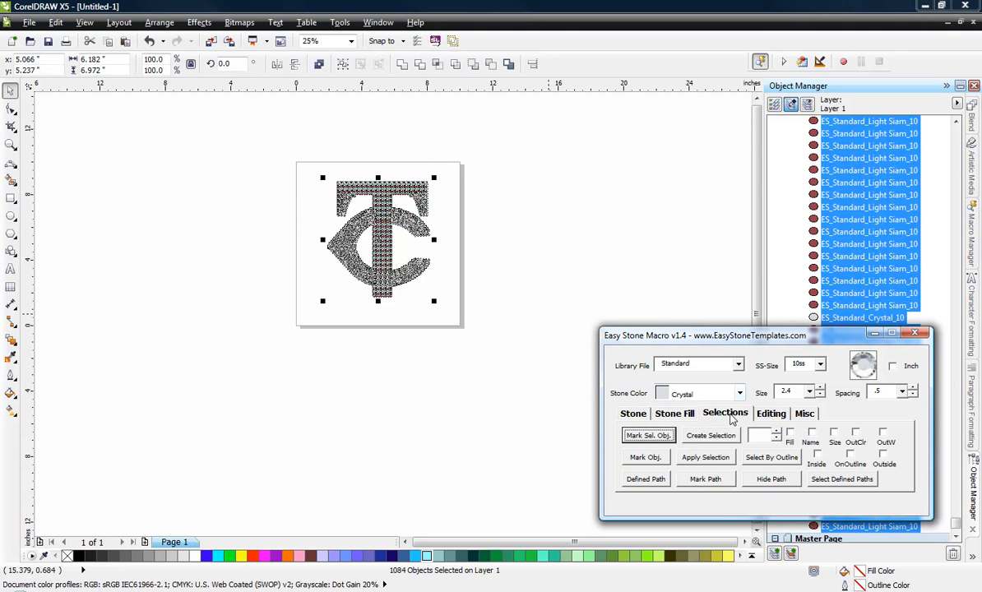
left_click(843, 480)
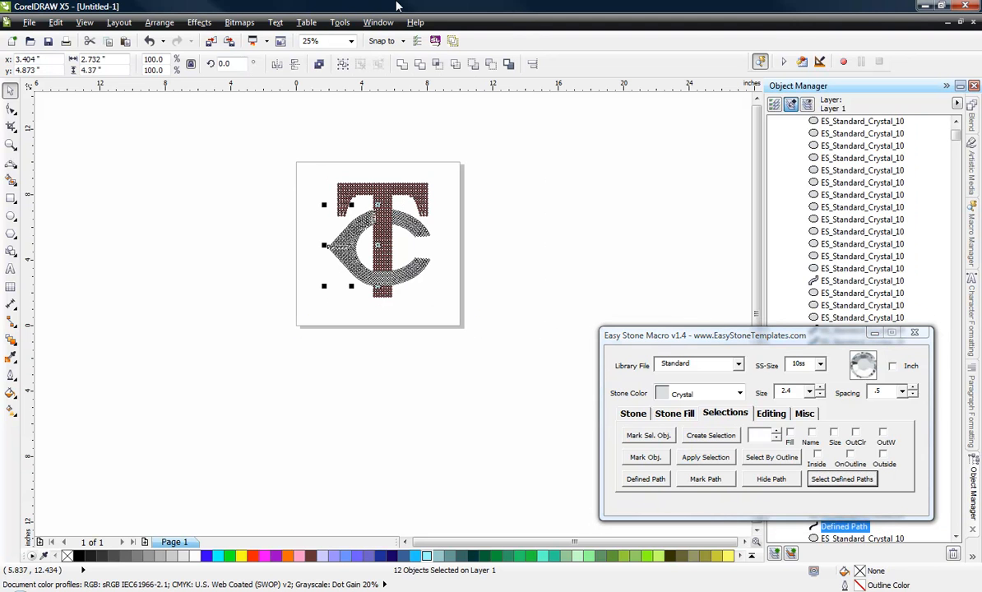
key("Delete")
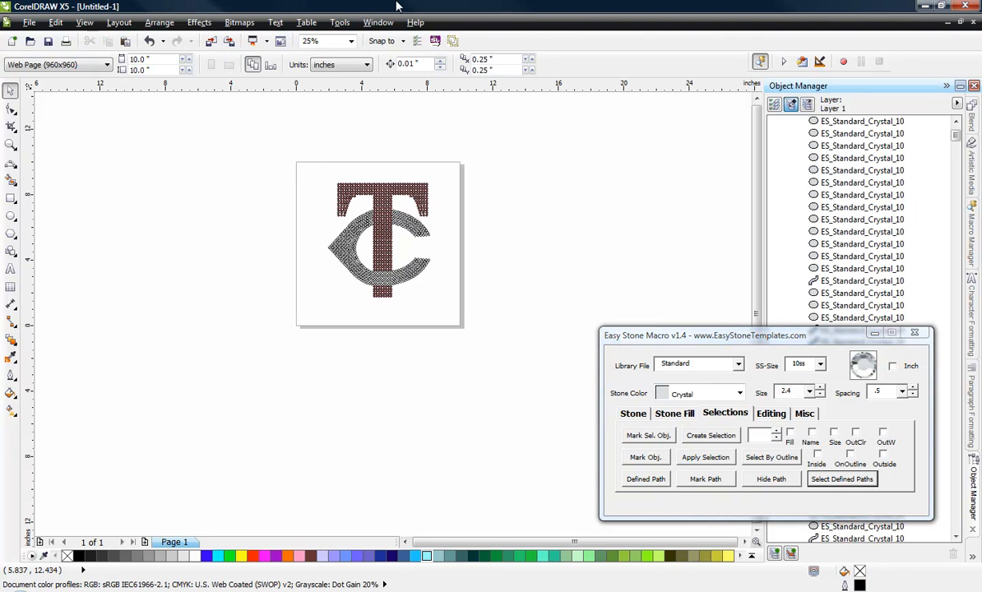
Step: Select all the stones of the logo and remove their outlines
scroll(284, 202, "down", 2)
scroll(325, 238, "up", 4)
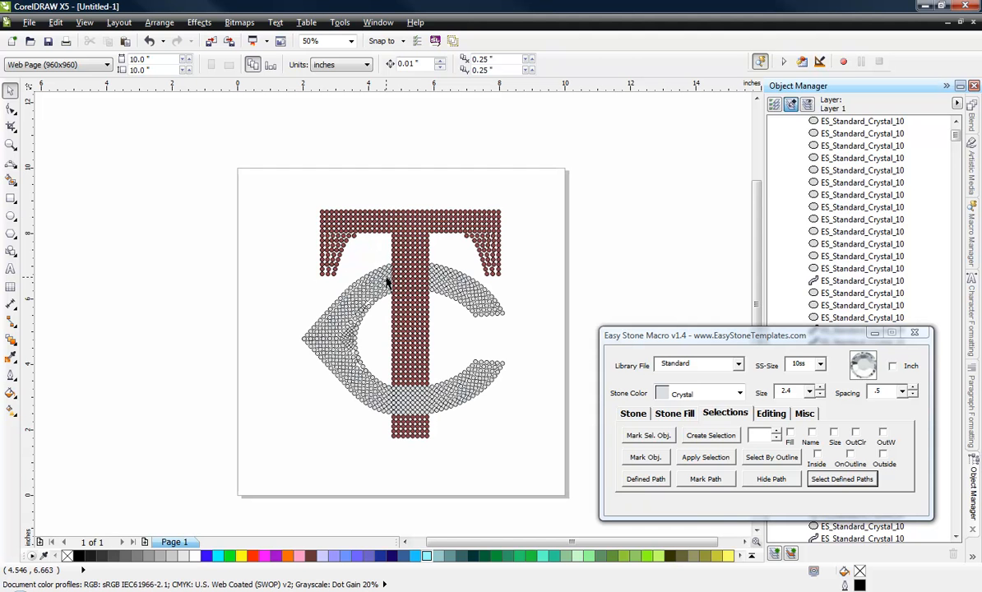
left_click_drag(266, 202, 559, 462)
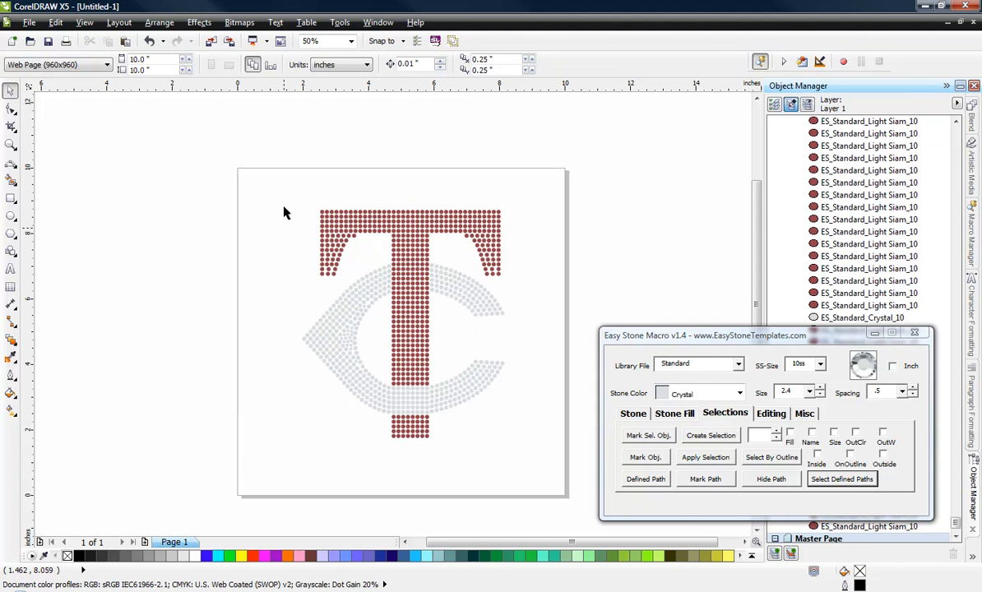
Step: Add a weedbox with a weed margin of 25 around all the selected stones of the logo
left_click_drag(254, 165, 544, 467)
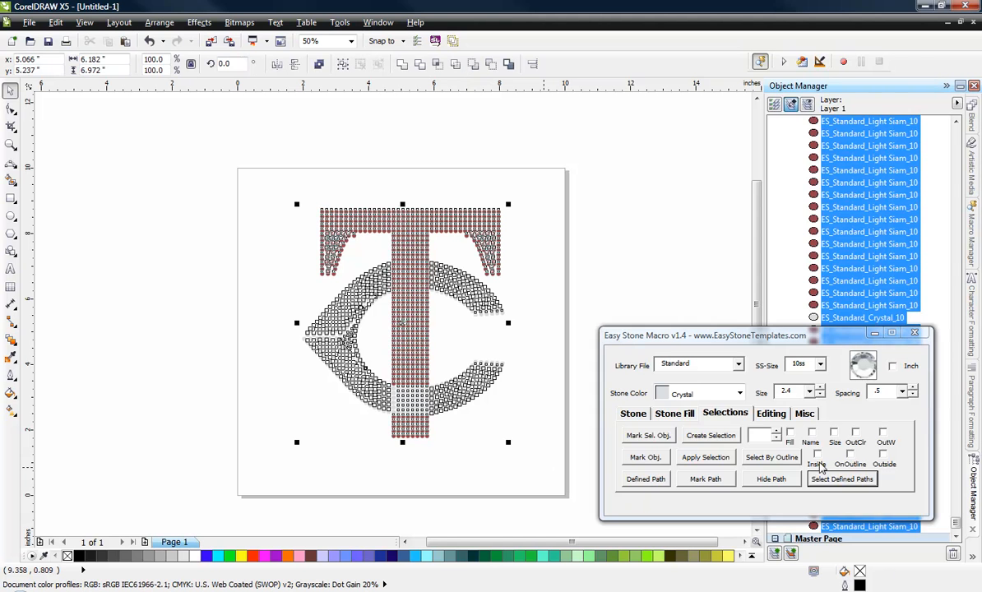
left_click(807, 414)
left_click(717, 437)
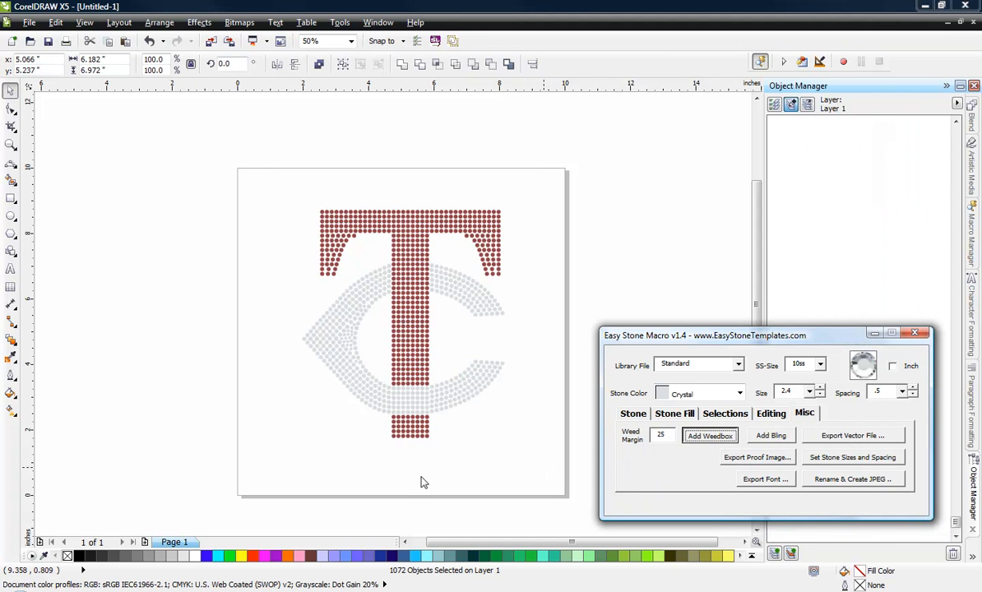
left_click(168, 374)
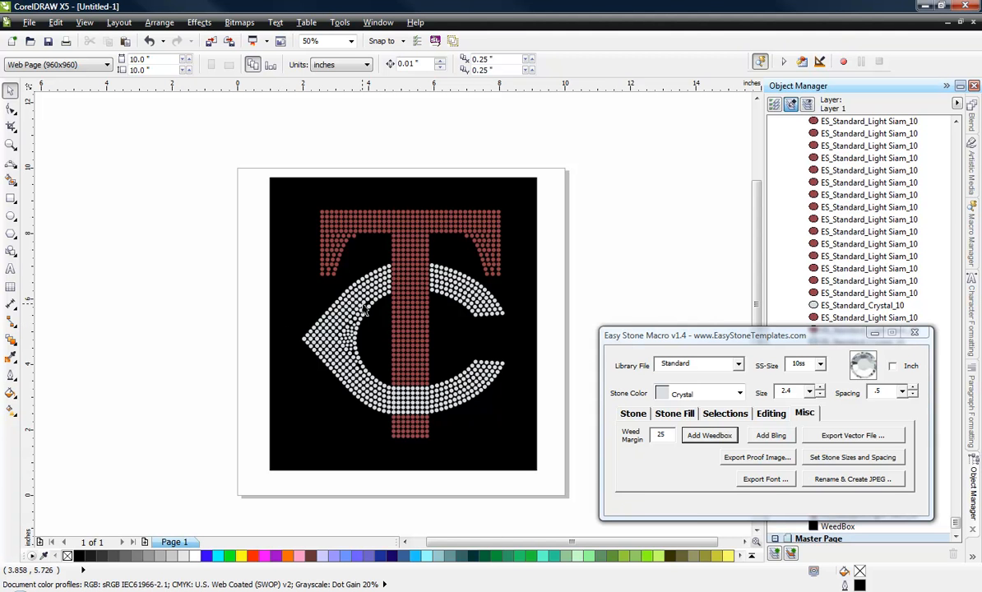
Step: Delete the large and small stones directly behind the inner-edge row along the upper part of the C's left curve
scroll(362, 310, "up", 2)
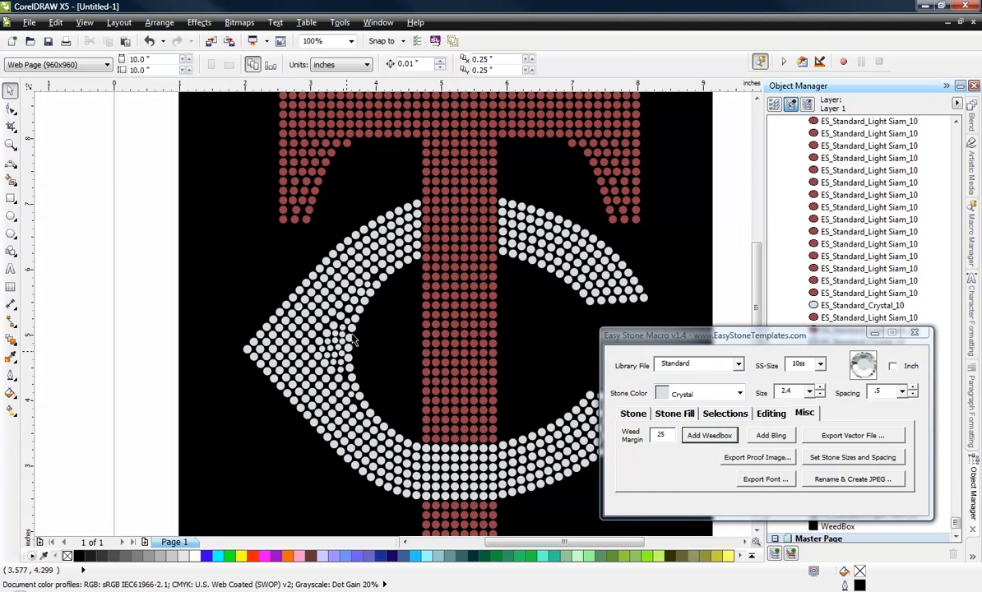
scroll(329, 281, "up", 2)
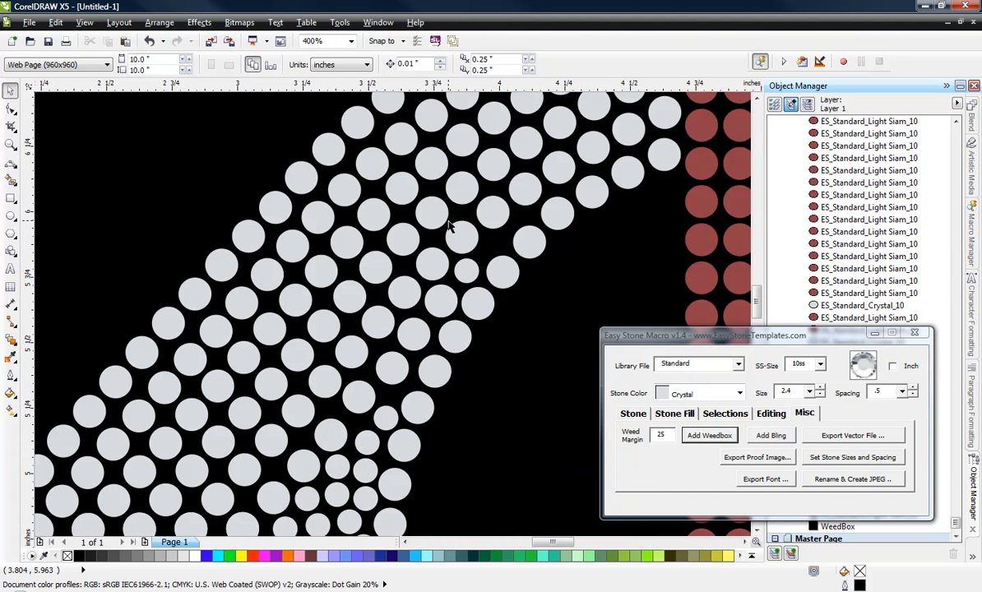
left_click(465, 267)
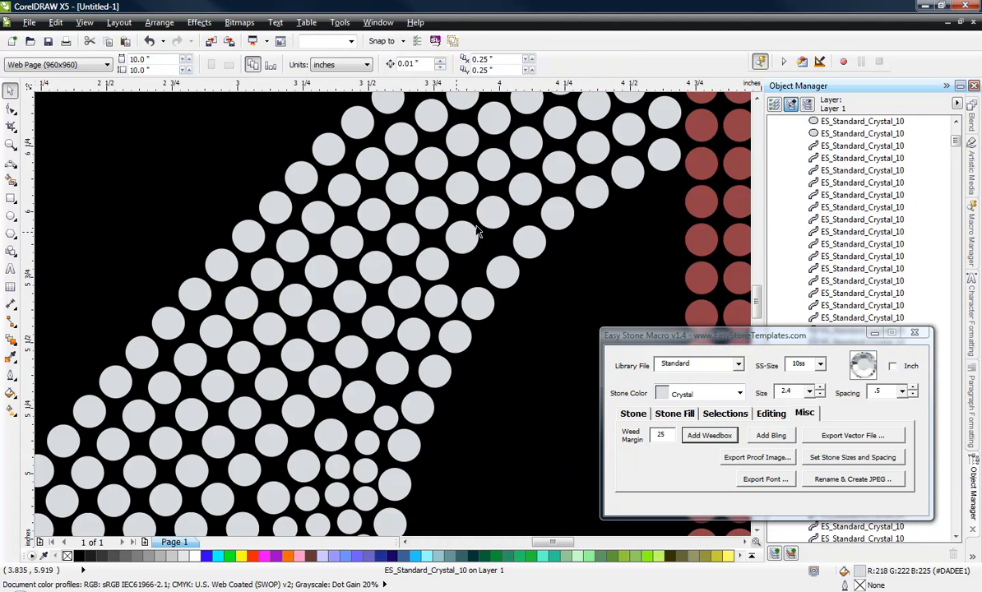
key("Delete")
left_click(489, 212)
key("Delete")
left_click(522, 190)
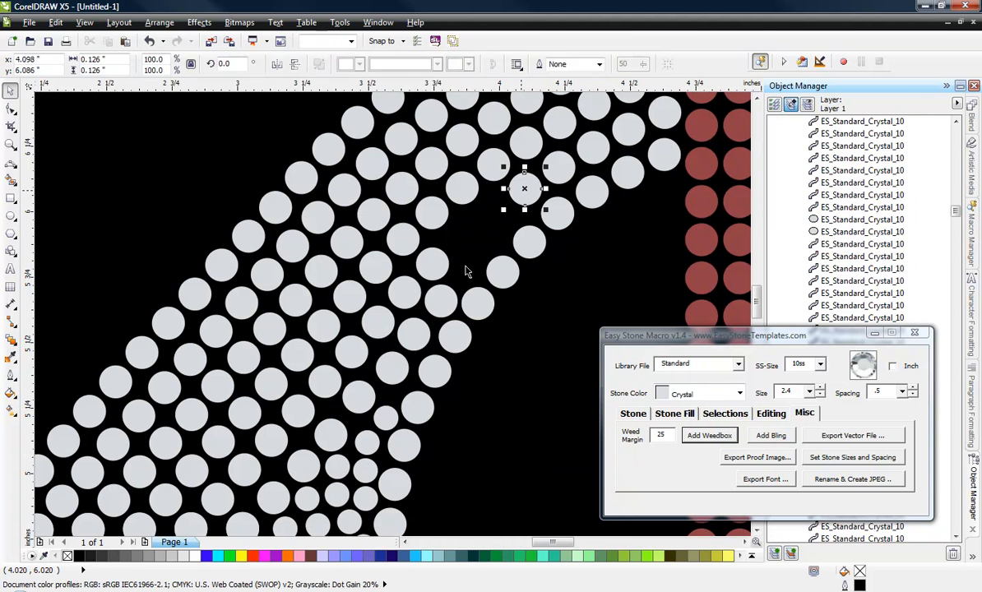
key("Delete")
left_click(438, 309)
key("Delete")
left_click(418, 339)
key("Delete")
left_click(396, 377)
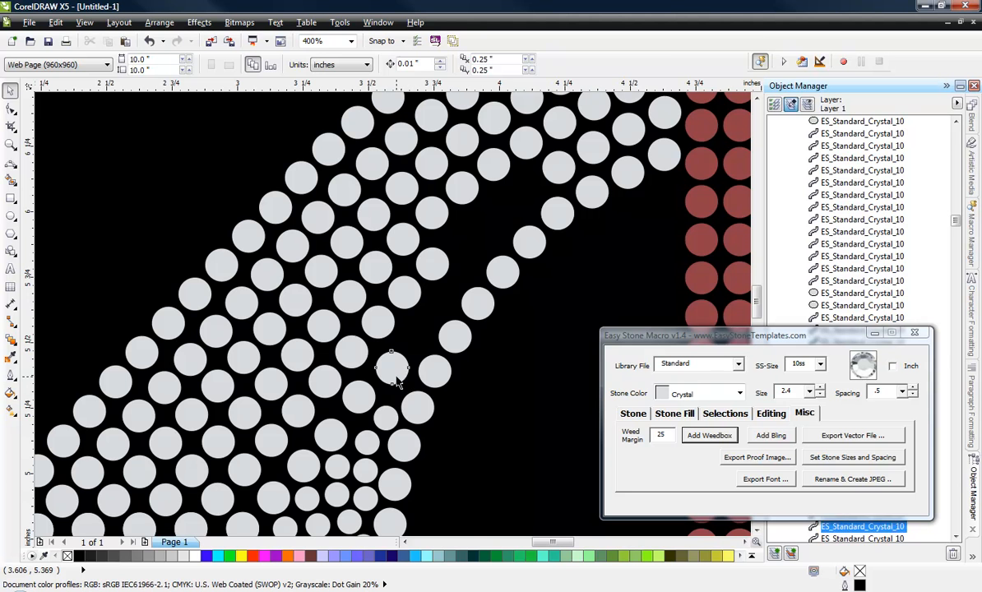
key("Delete")
left_click(386, 417)
key("Delete")
left_click(367, 475)
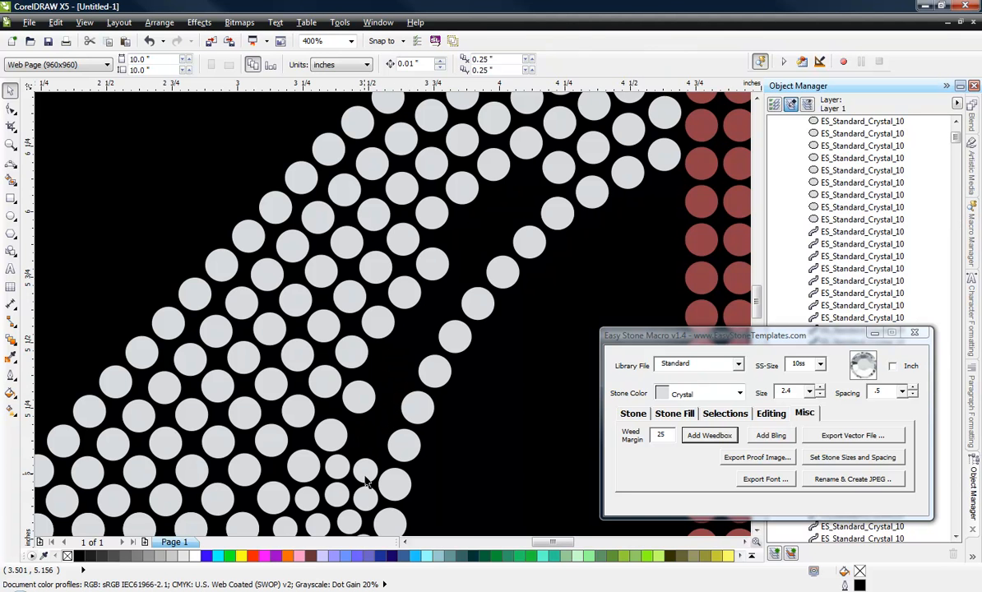
key("Delete")
Step: Delete the stones directly behind the inner-edge row along the lower part of the C's left curve
scroll(304, 272, "down", 2)
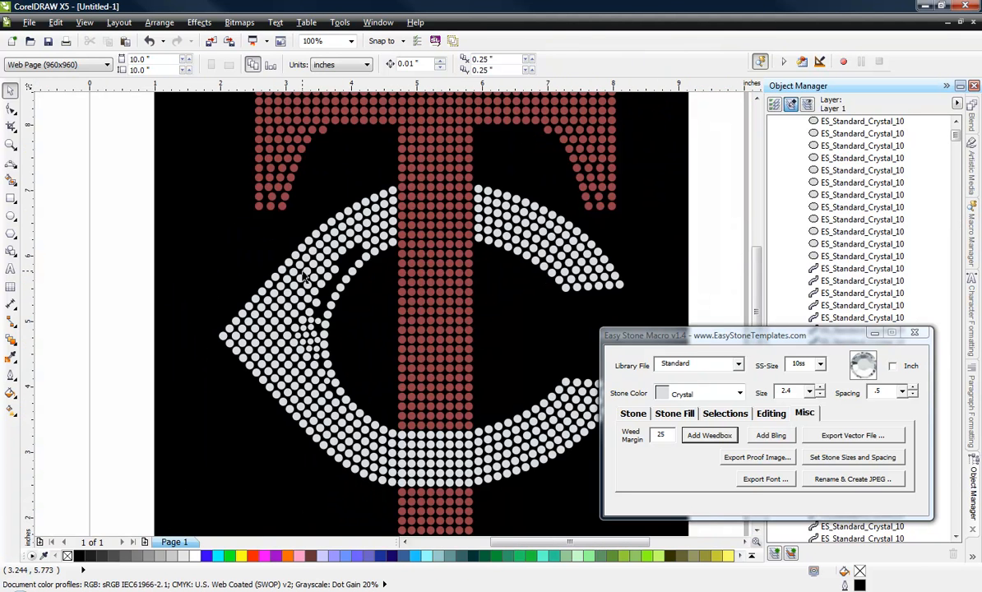
scroll(304, 358, "up", 2)
scroll(352, 443, "up", 1)
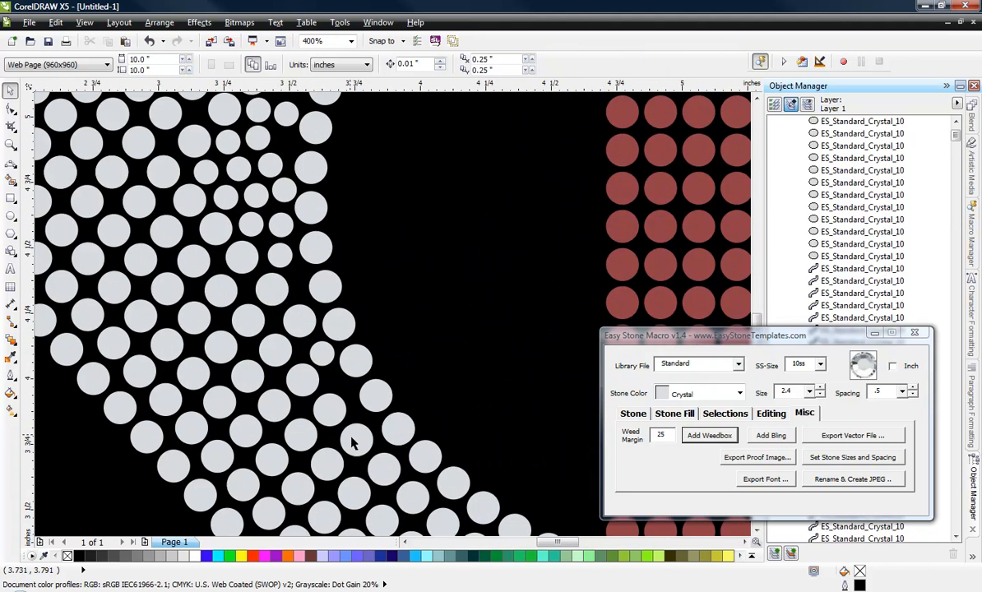
left_click(355, 443)
key("Delete")
left_click(330, 406)
key("Delete")
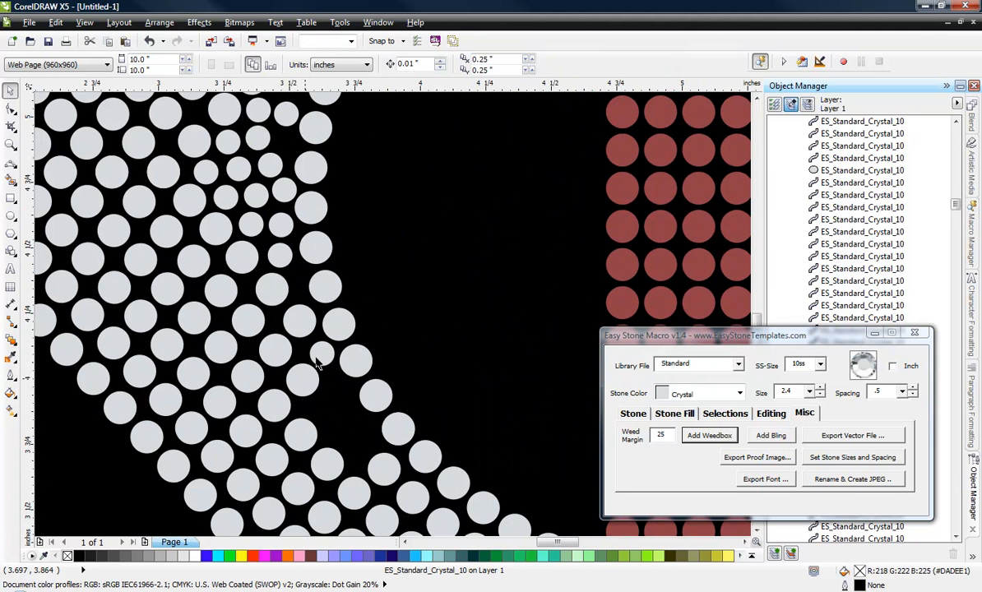
key("Delete")
left_click(276, 350)
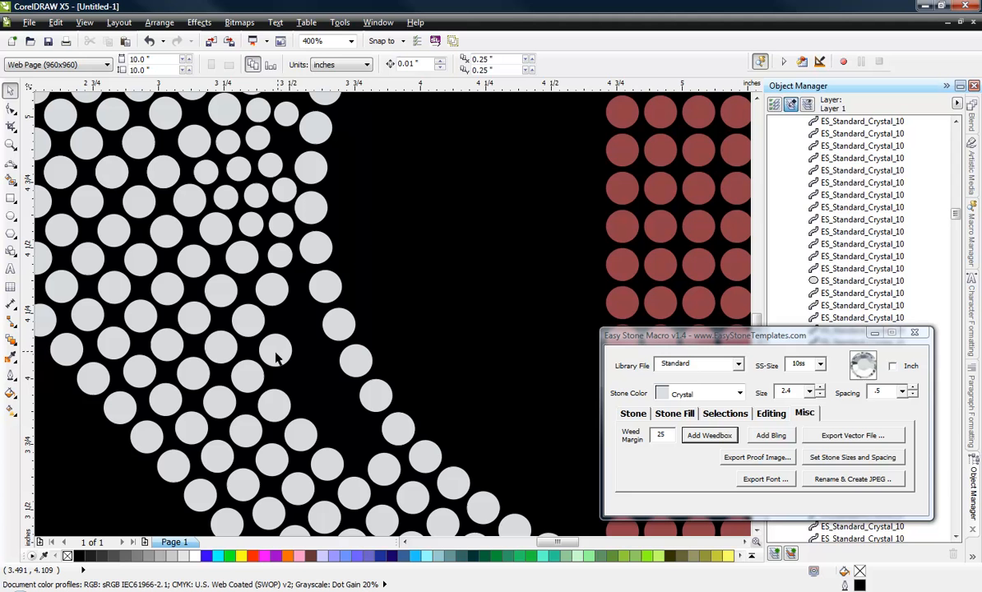
key("Delete")
left_click(271, 286)
key("Delete")
left_click(279, 256)
key("Delete")
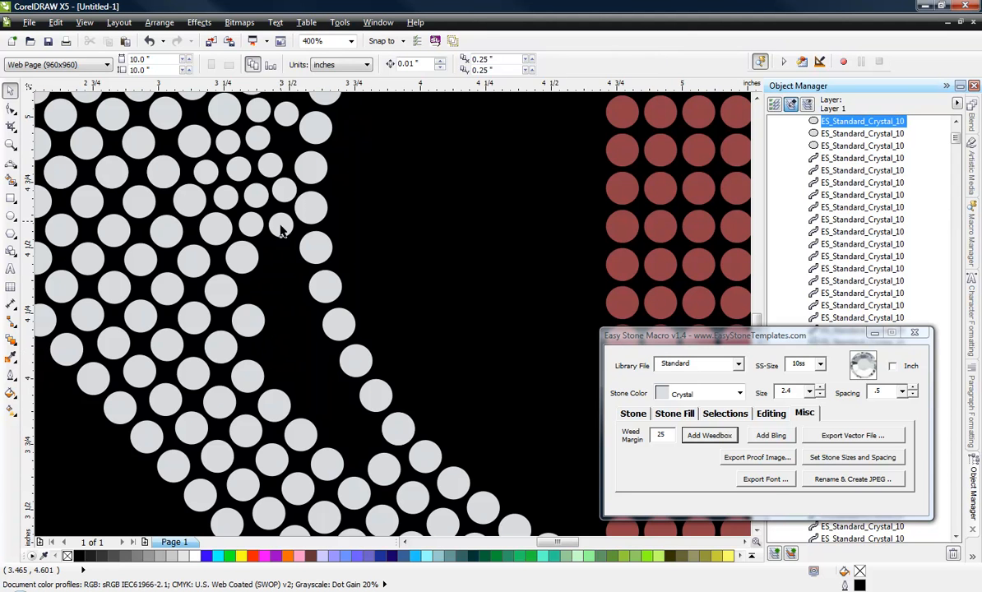
Step: Delete the small stones closest to the inner-edge row at the middle of the C's left curve
key("Delete")
left_click(282, 190)
key("Delete")
left_click(272, 165)
key("Delete")
left_click(285, 113)
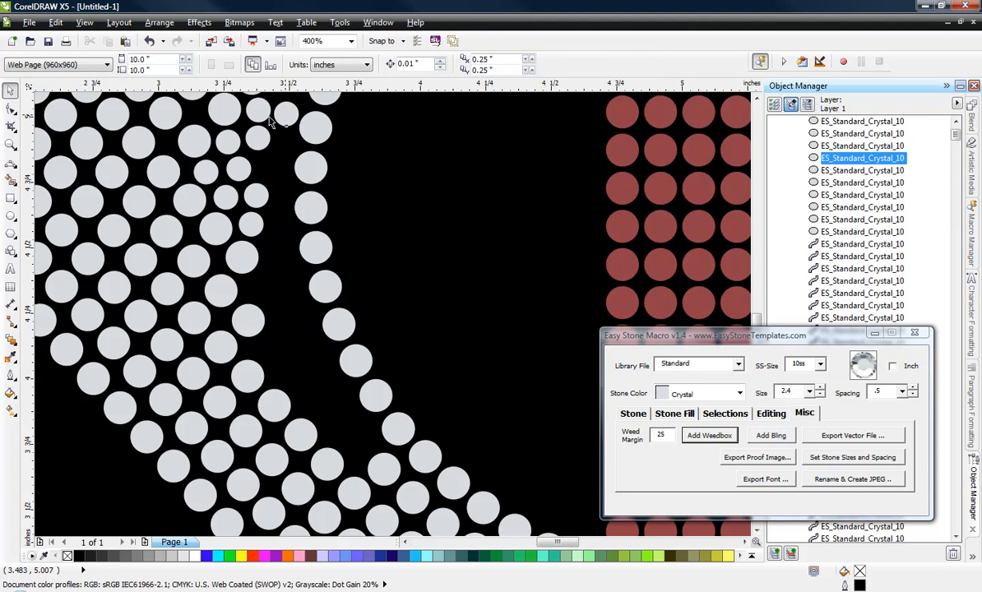
Step: Delete the second column of small stones and the adjoining large stone at the middle of the C's left curve
key("Delete")
left_click(258, 108)
key("Delete")
left_click(258, 137)
key("Delete")
left_click(237, 167)
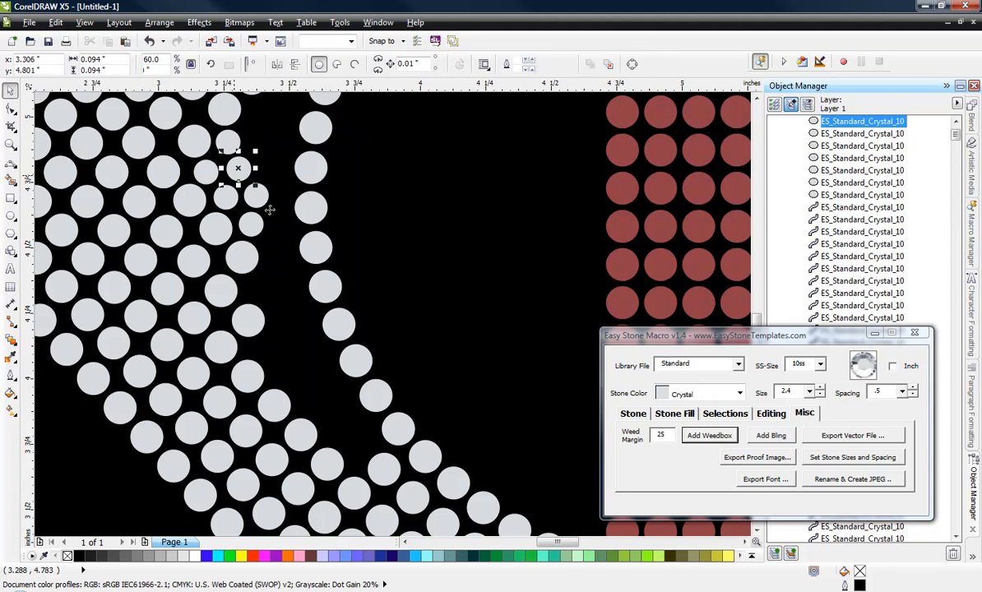
key("Delete")
left_click(257, 198)
key("Delete")
left_click(255, 252)
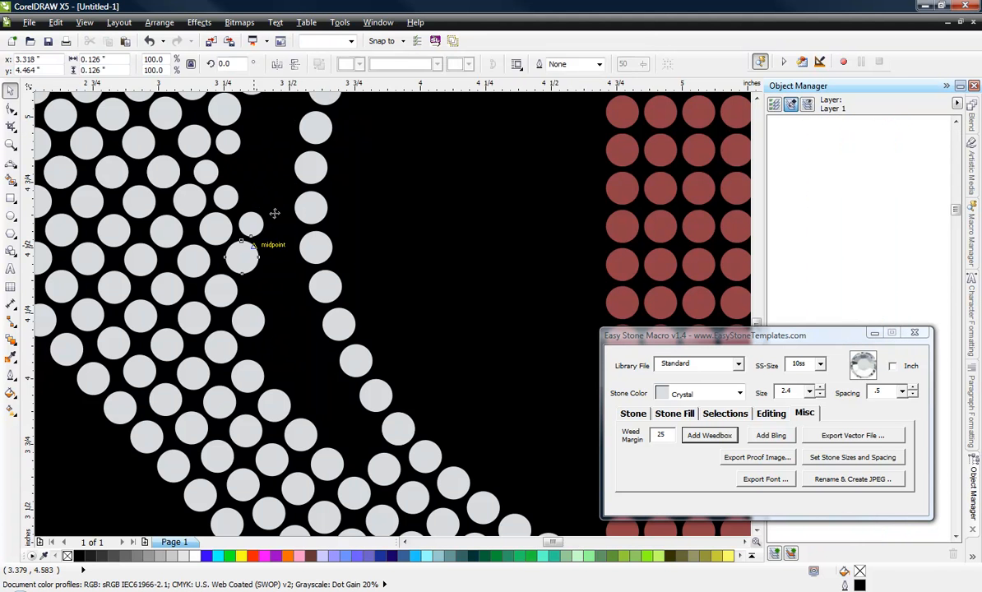
key("Delete")
Step: Delete three large stones protruding into the gap behind the inner-edge row on the upper part of the C's left curve
scroll(274, 214, "down", 4)
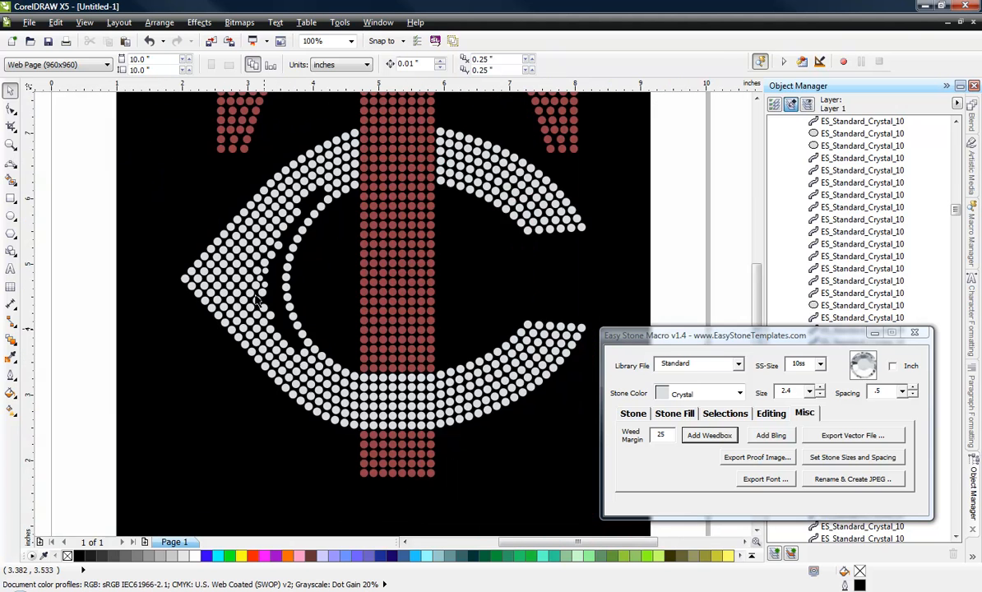
scroll(314, 239, "up", 4)
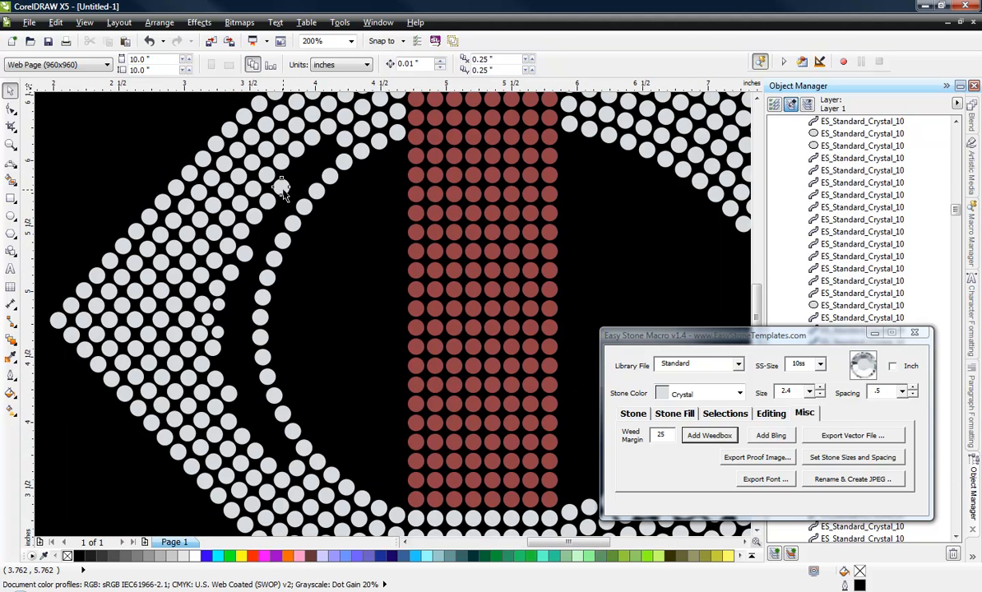
left_click(280, 188)
key("Delete")
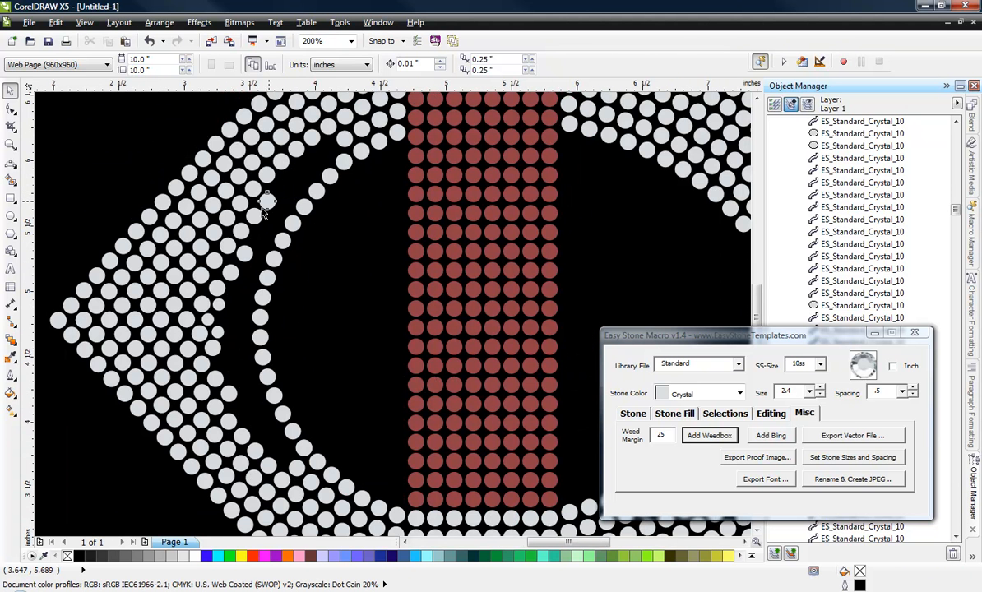
left_click(264, 204)
key("Delete")
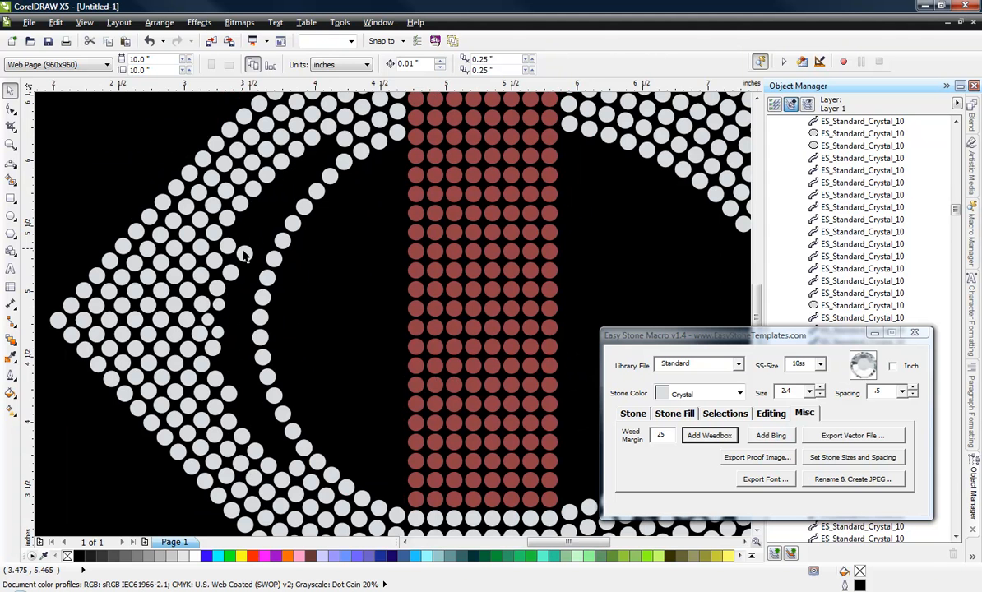
left_click(243, 255)
key("Delete")
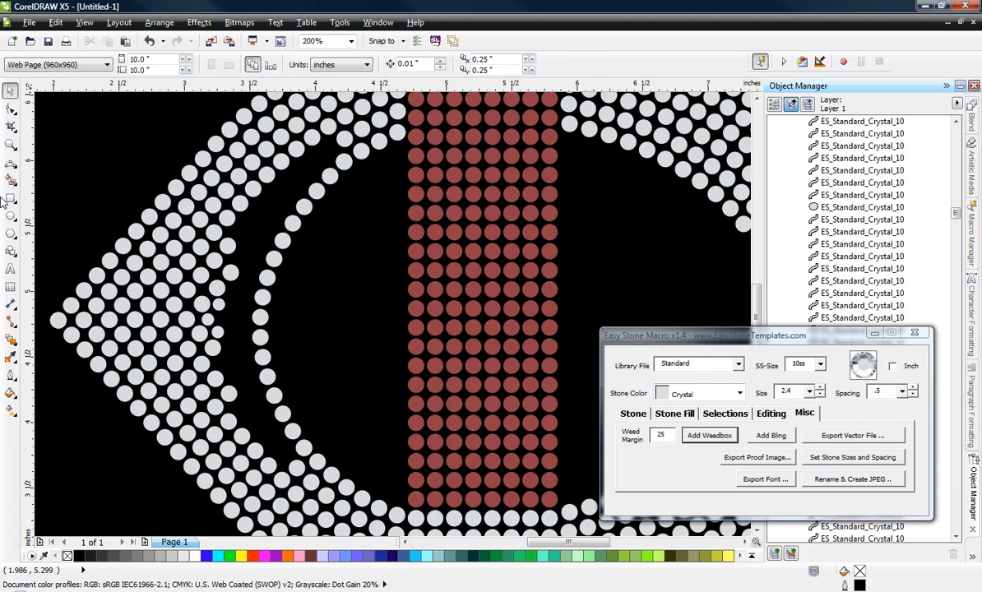
Step: Draw a three-point curve about 0.78 in wide and 2.51 in high through the gap behind the C's left inner-edge row
left_click(11, 164)
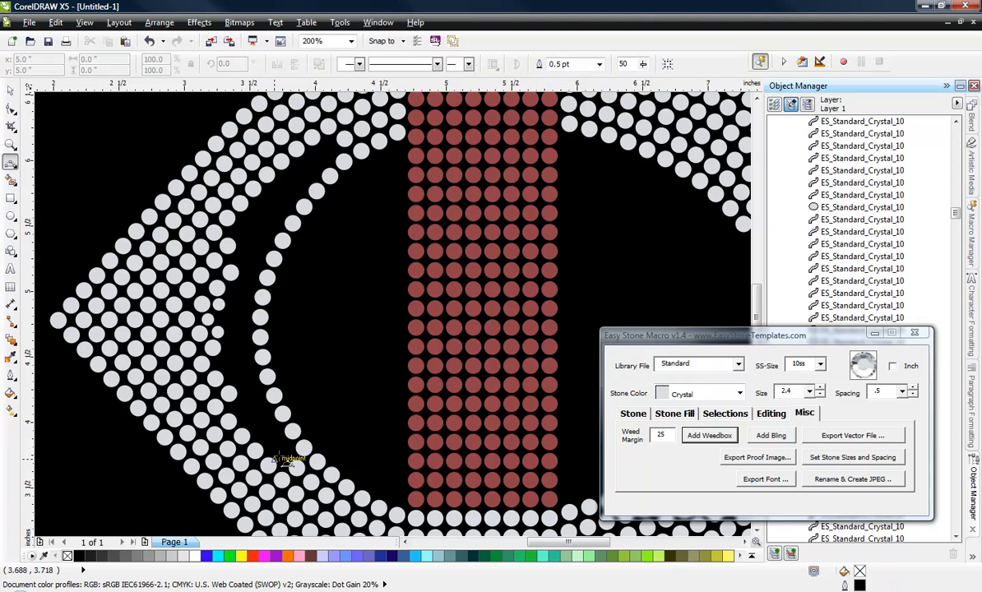
left_click(296, 466)
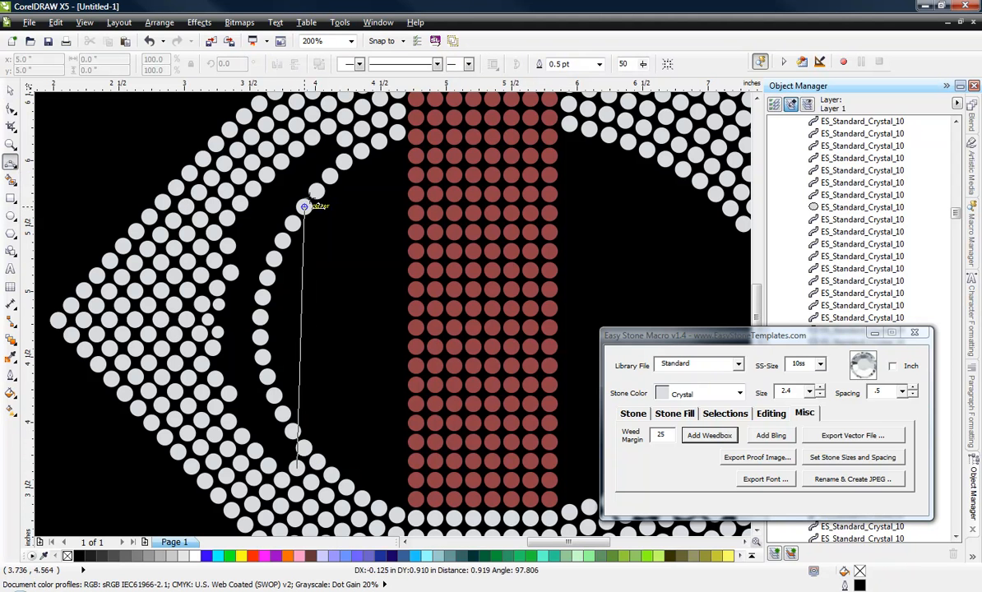
left_click(344, 138)
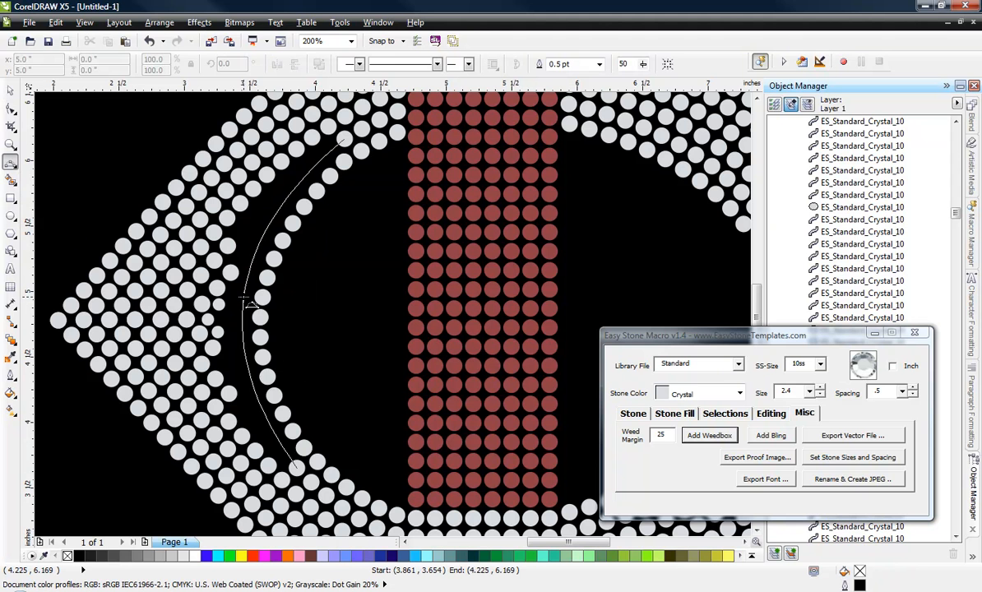
left_click(243, 298)
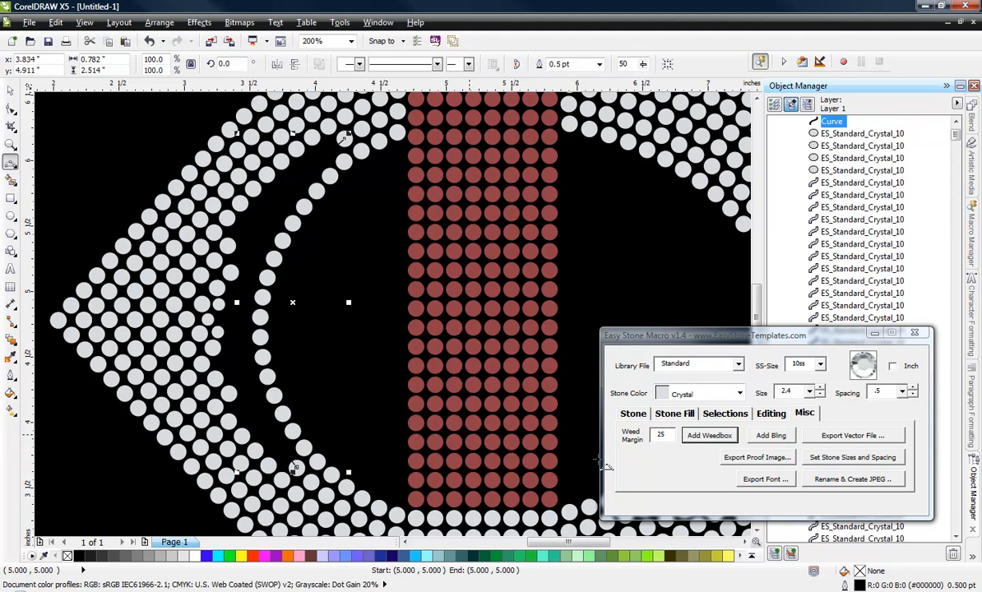
Step: Try to place size 2.4 Crystal stones along the new curve, and undo the placement
left_click(633, 413)
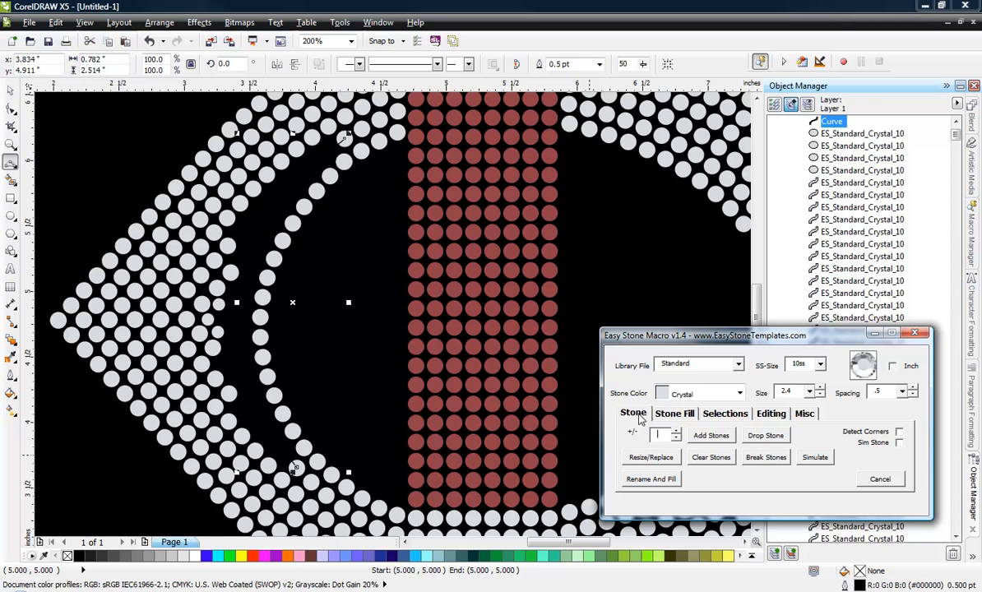
left_click(712, 435)
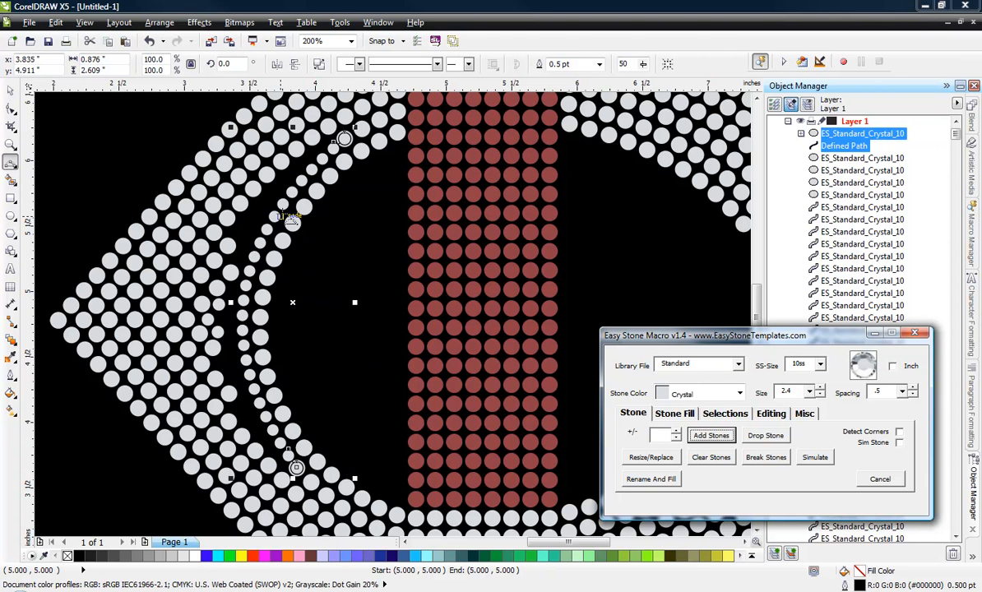
left_click(197, 6)
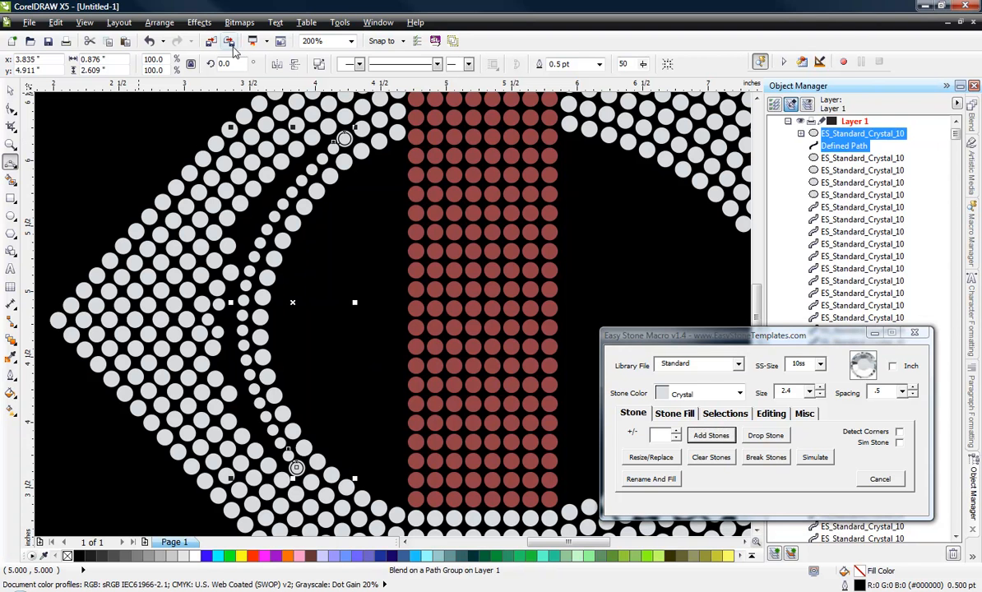
key("ctrl+z")
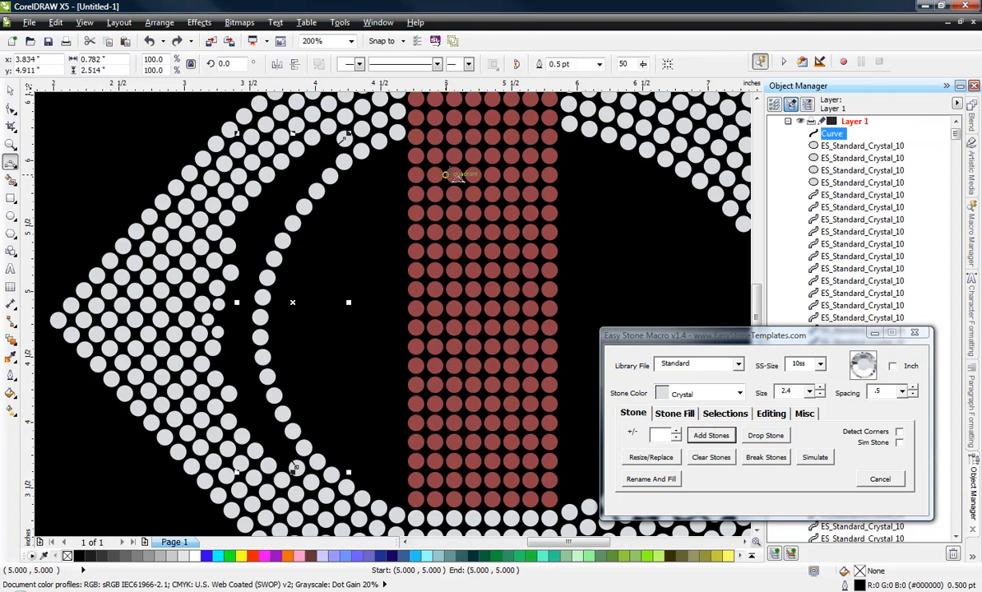
Step: Add Crystal stones of size 3.2 with .5 spacing along the new curve
left_click(811, 393)
left_click(790, 405)
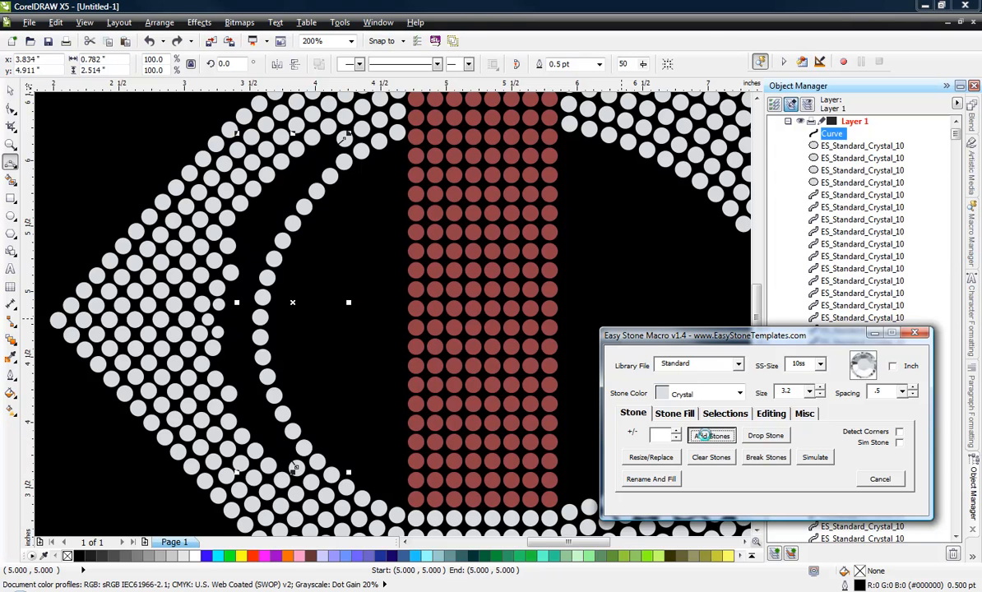
left_click(705, 436)
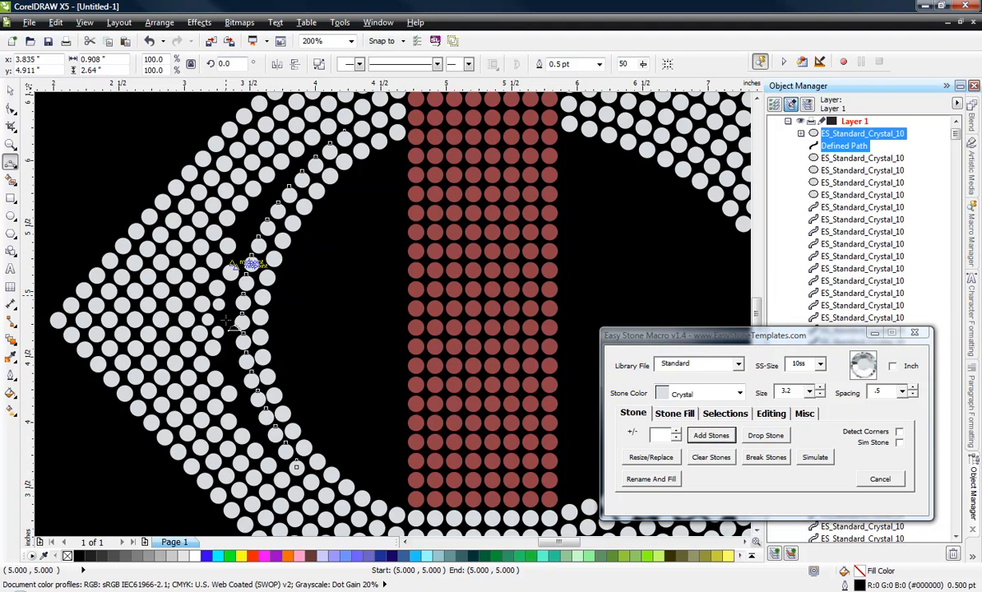
Step: Display the drawing in wireframe and bow the stones' path slightly away from the lower part of the inner-edge row
scroll(251, 267, "up", 2)
scroll(255, 271, "down", 3)
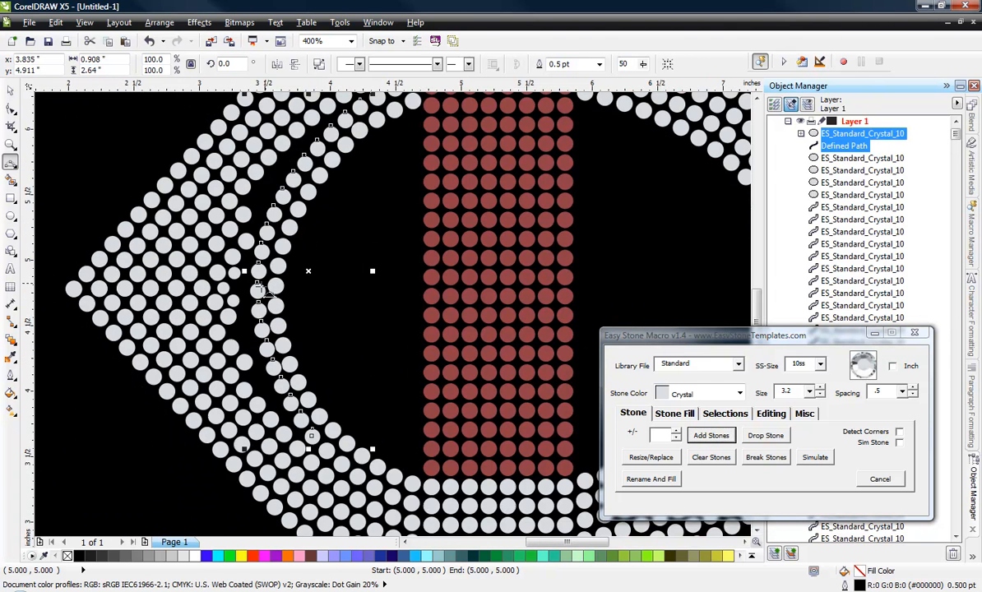
scroll(314, 425, "up", 3)
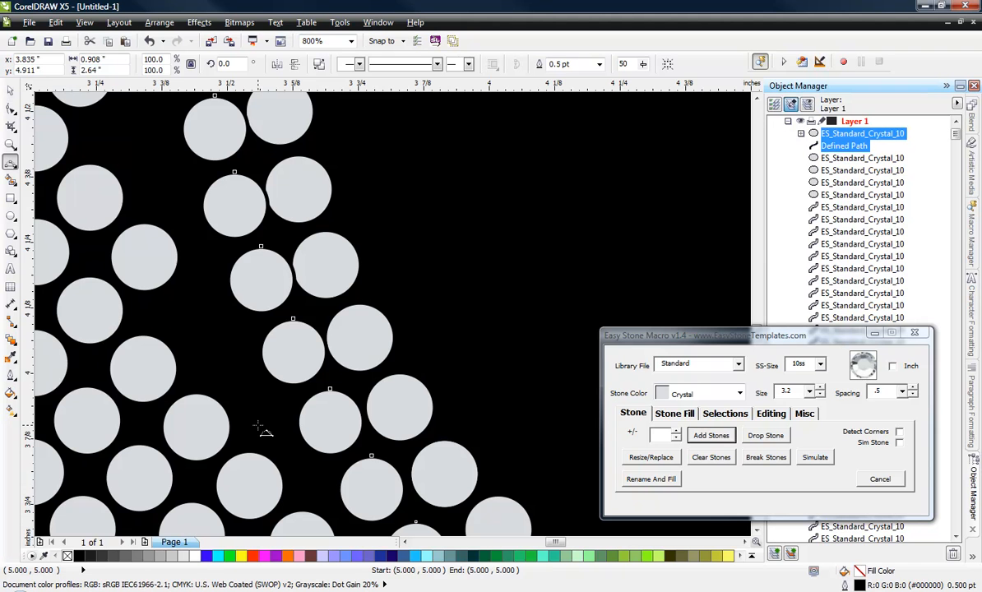
left_click(9, 111)
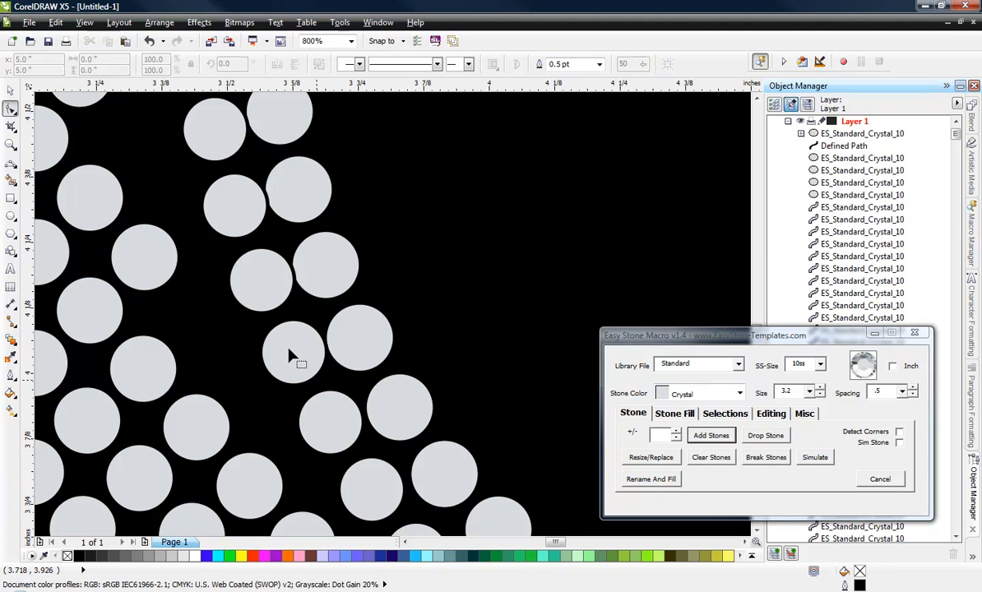
left_click(85, 22)
left_click(89, 53)
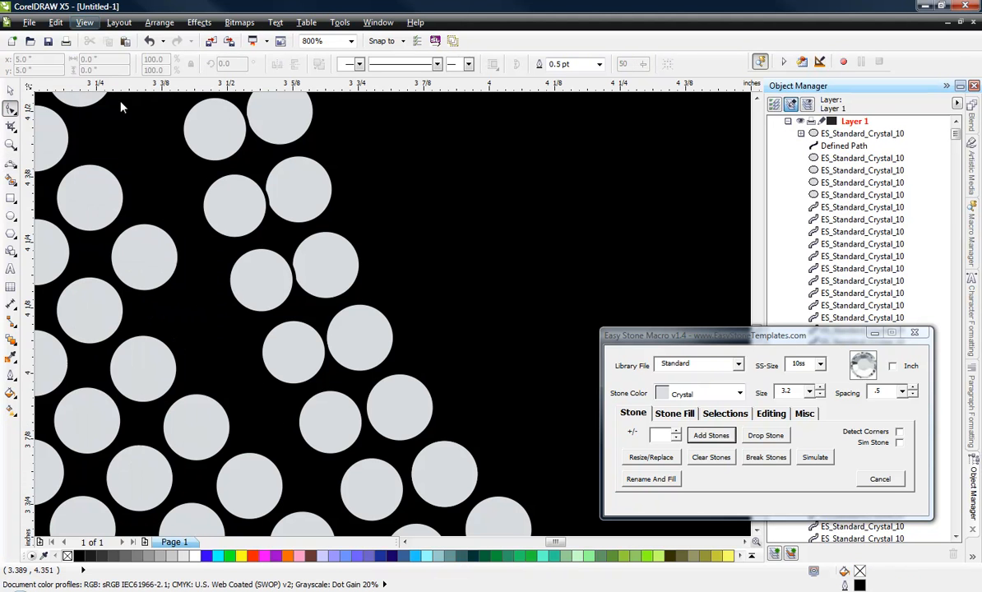
left_click(314, 391)
left_click_drag(312, 391, 311, 414)
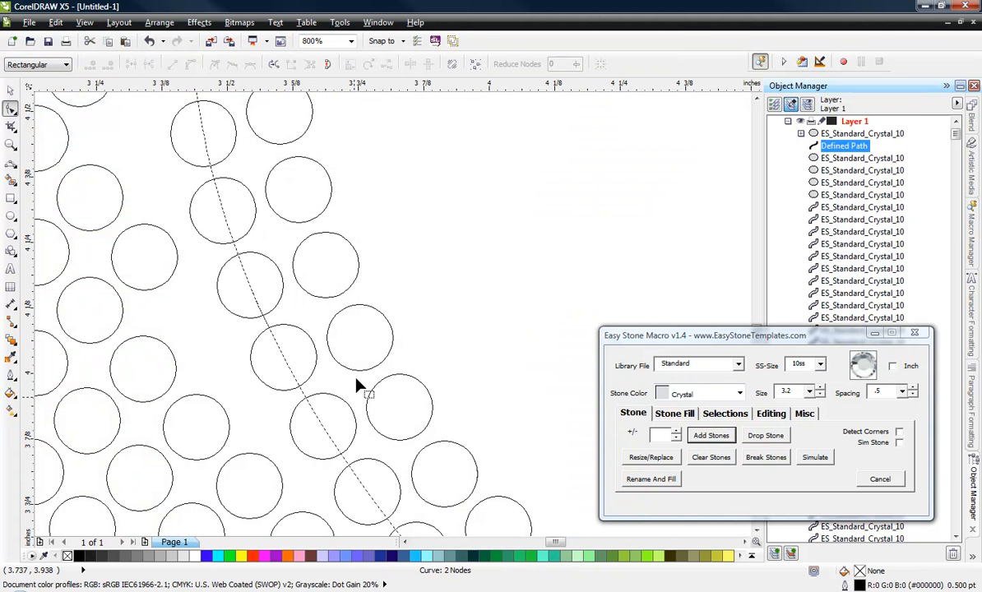
Step: Increase the number of stones blended along the curved path by one, to 19 steps
left_click(11, 89)
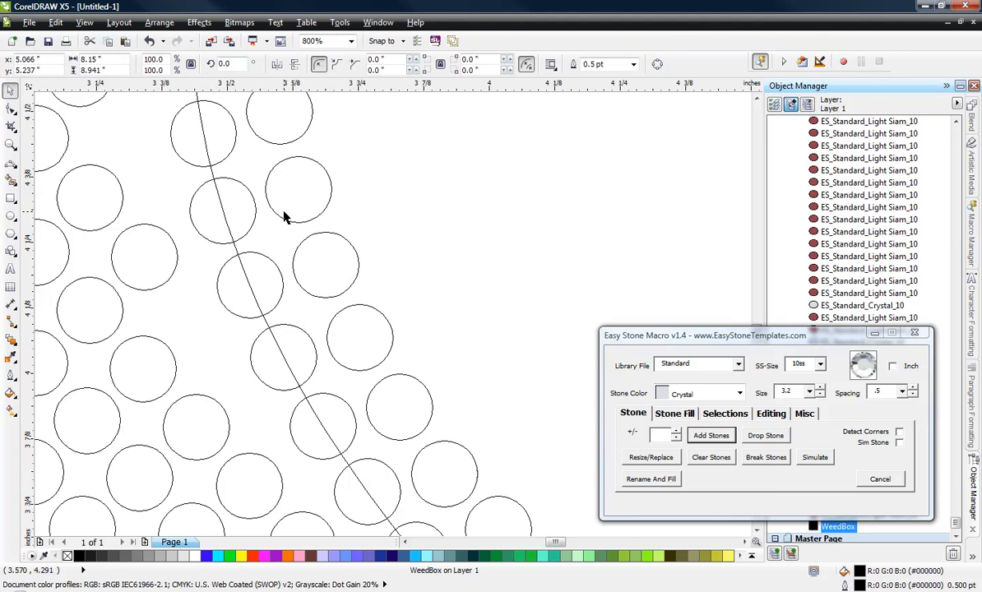
left_click(244, 209)
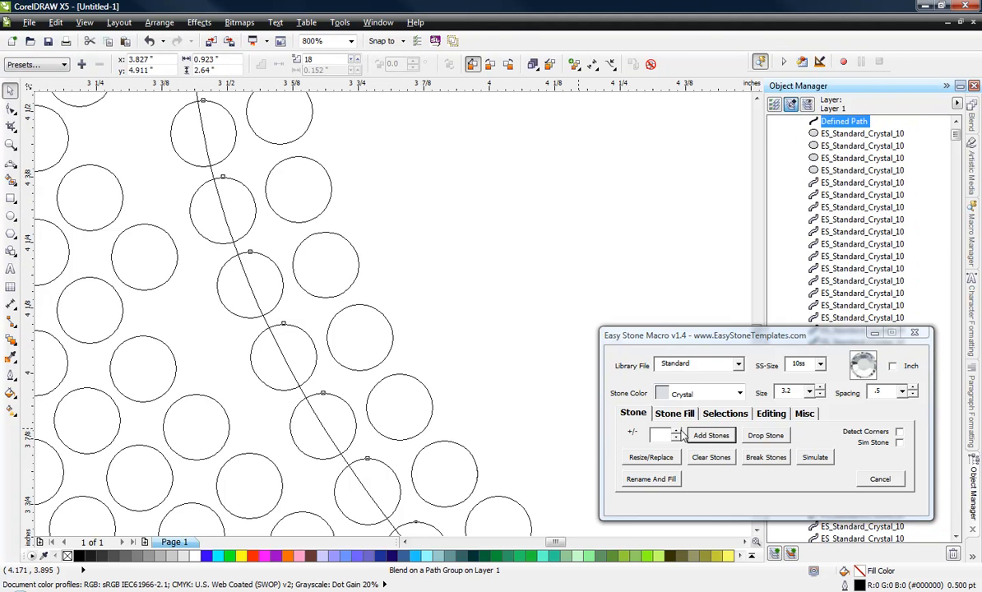
left_click(675, 438)
left_click(675, 438)
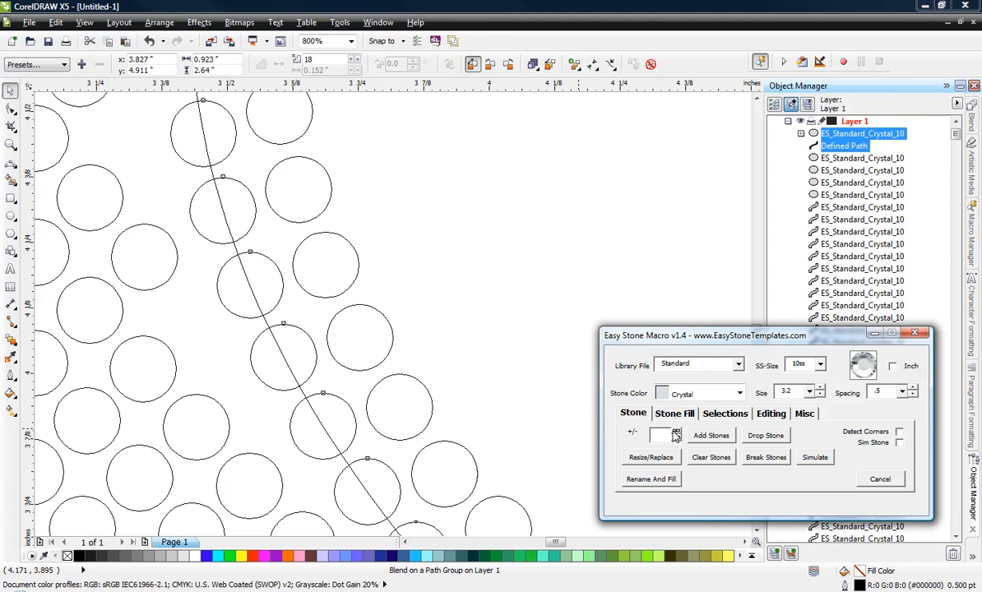
left_click(675, 434)
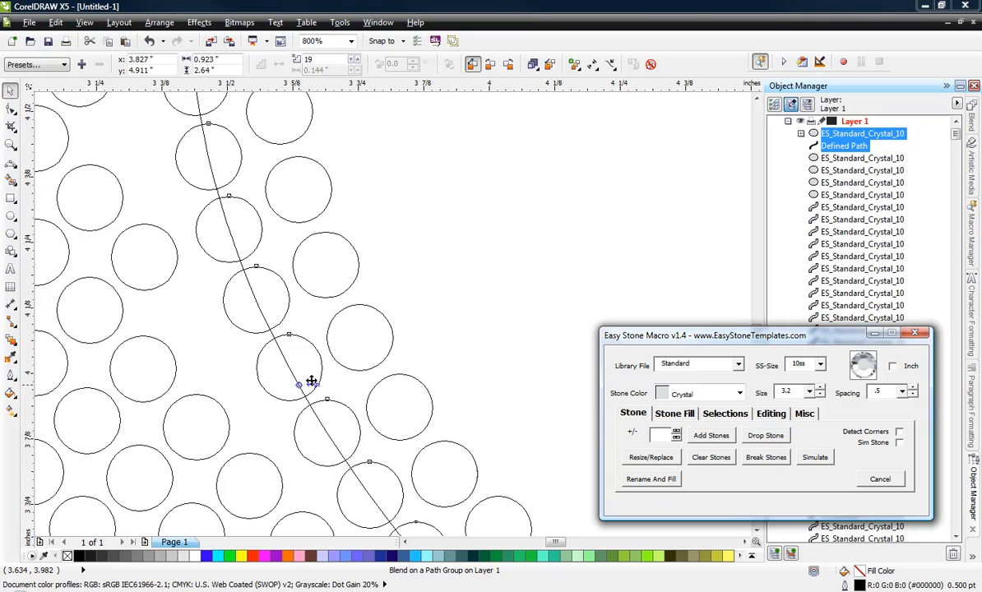
Step: Reshape the upper part of the stones' curved path by shortening the control handle at its upper end node
scroll(343, 352, "down", 5)
scroll(343, 355, "up", 3)
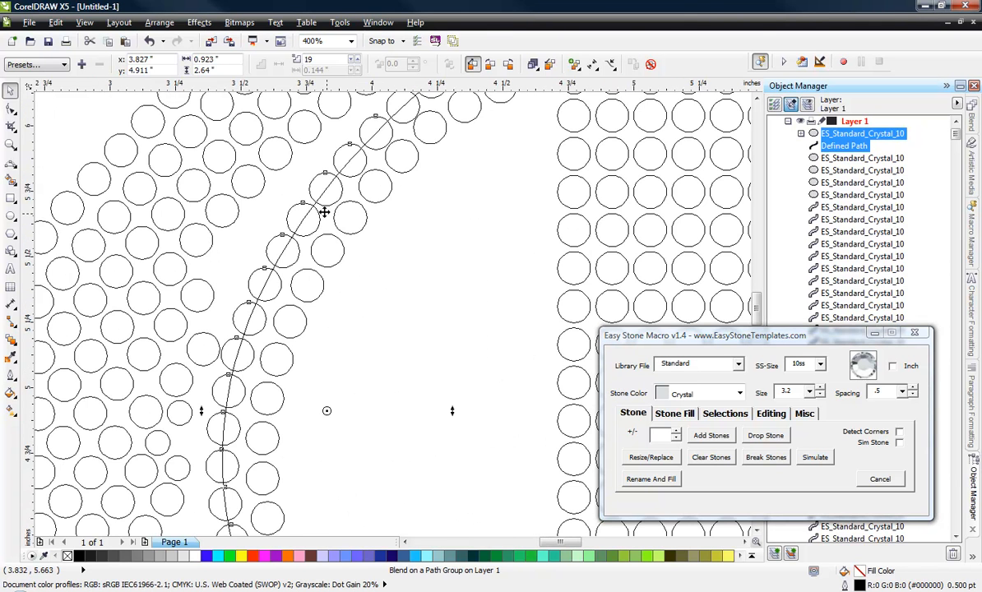
scroll(351, 166, "up", 2)
scroll(355, 270, "down", 1)
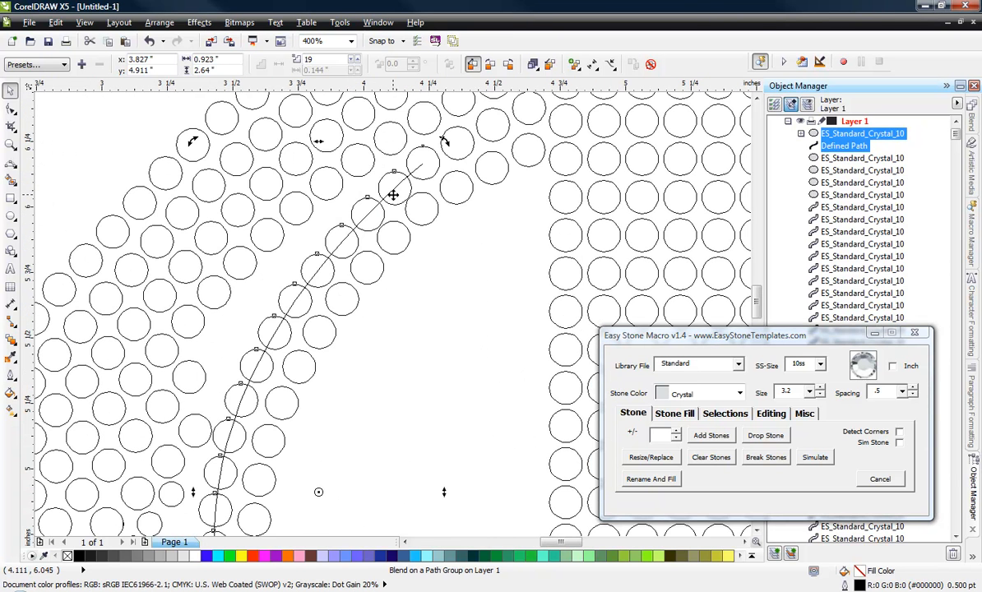
scroll(366, 274, "up", 1)
left_click(11, 108)
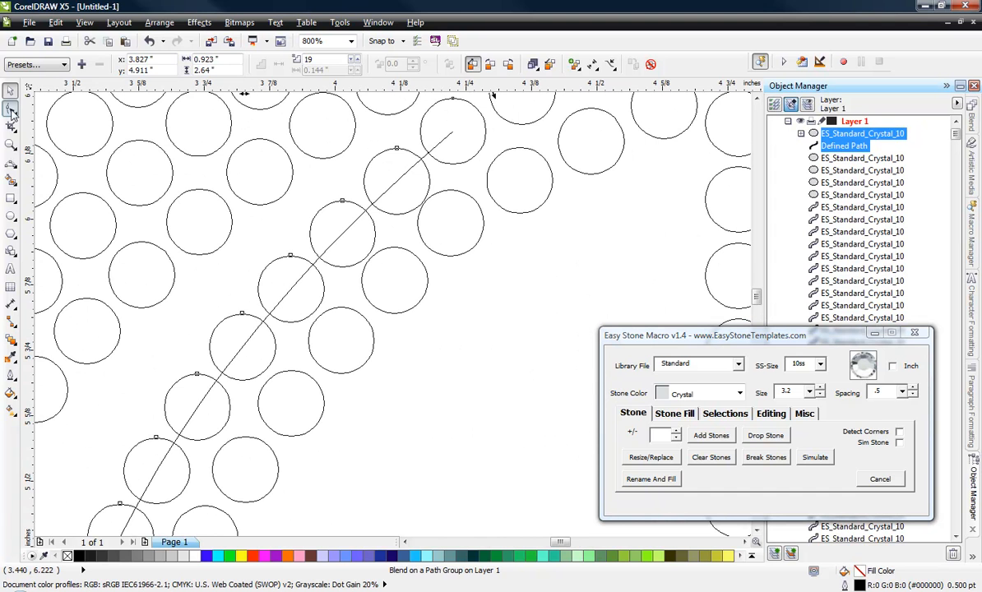
left_click(417, 137)
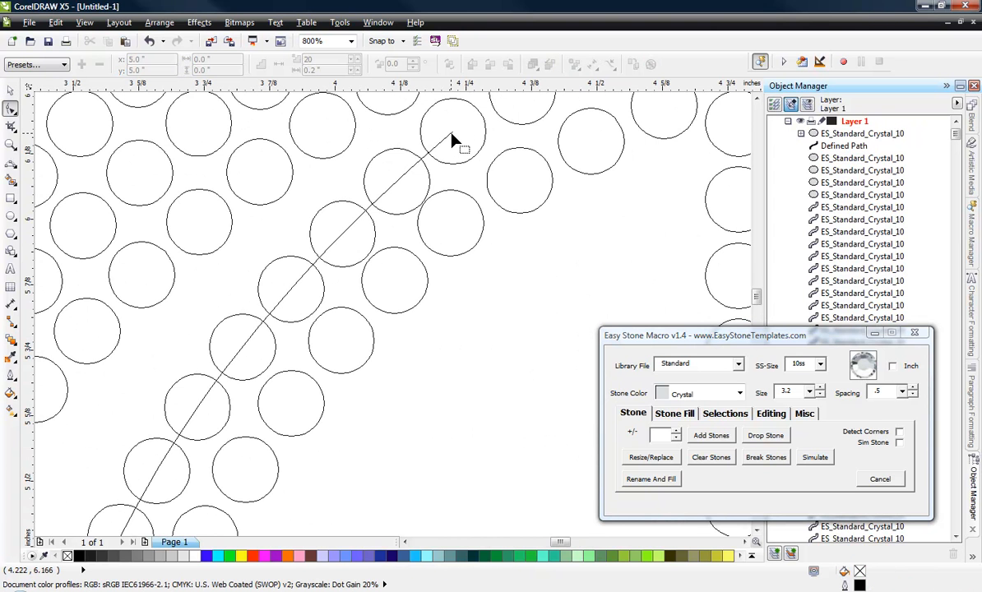
left_click(452, 136)
left_click(452, 136)
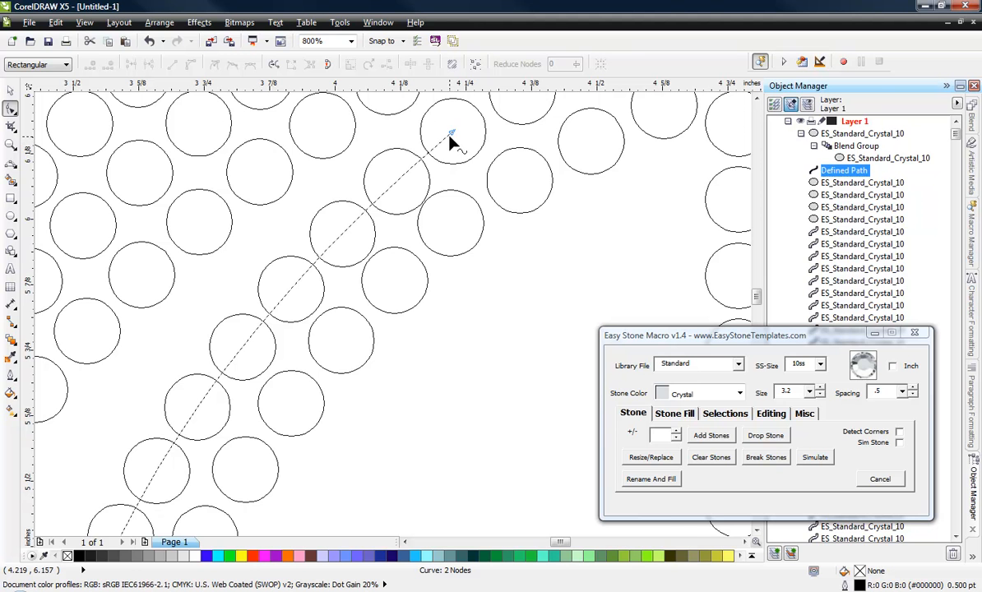
scroll(333, 254, "down", 2)
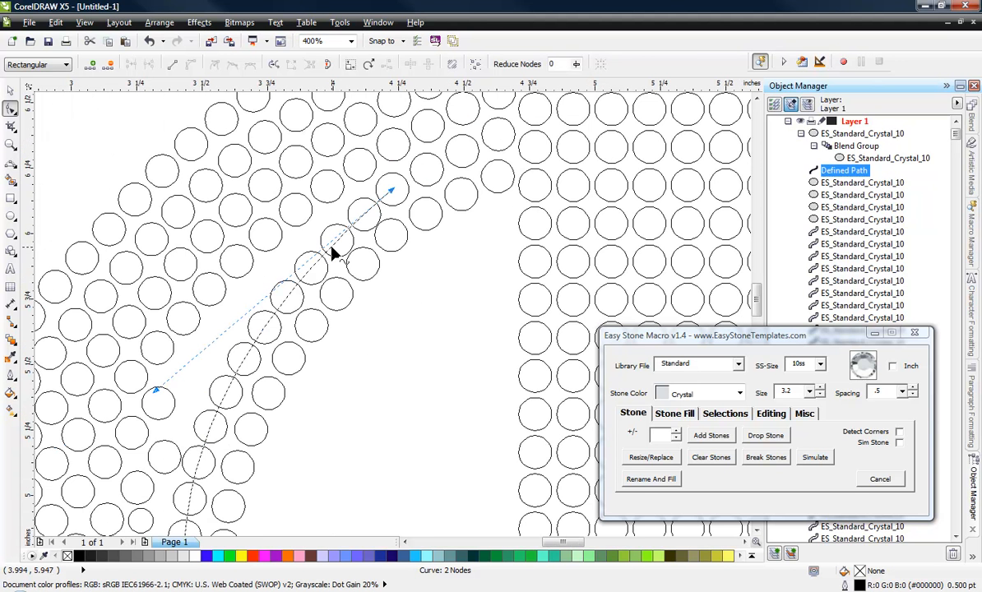
left_click_drag(158, 390, 190, 335)
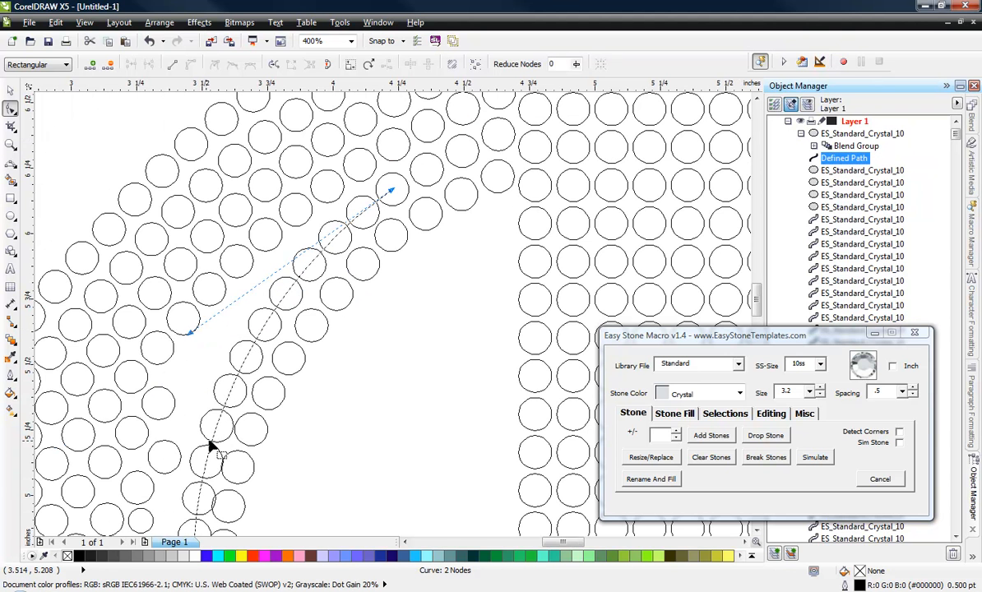
Step: Add a node midway along the curved path and move it slightly outward, away from the inner-edge row of stones
scroll(222, 428, "down", 3)
scroll(236, 411, "up", 5)
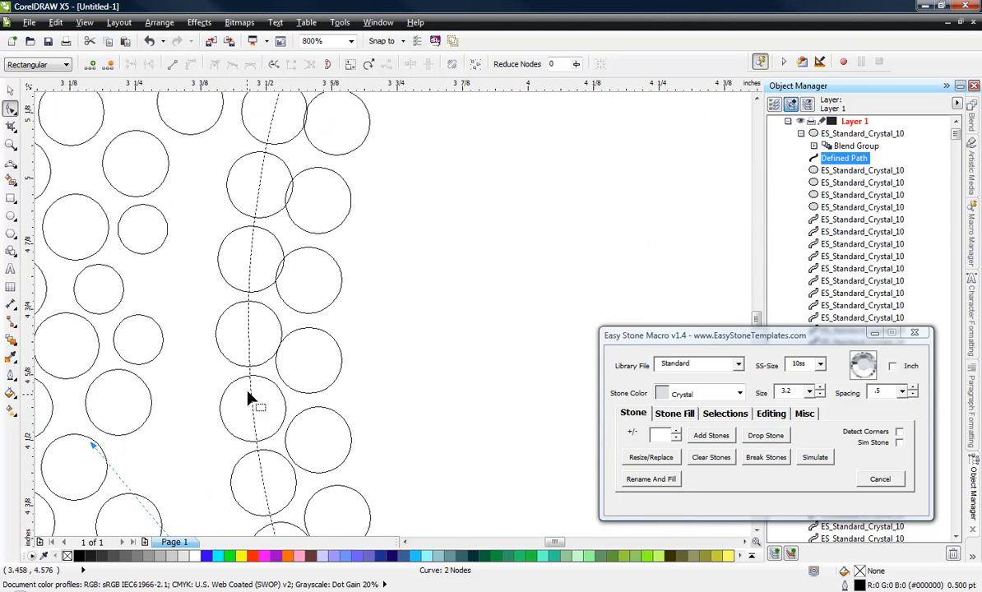
double_click(250, 372)
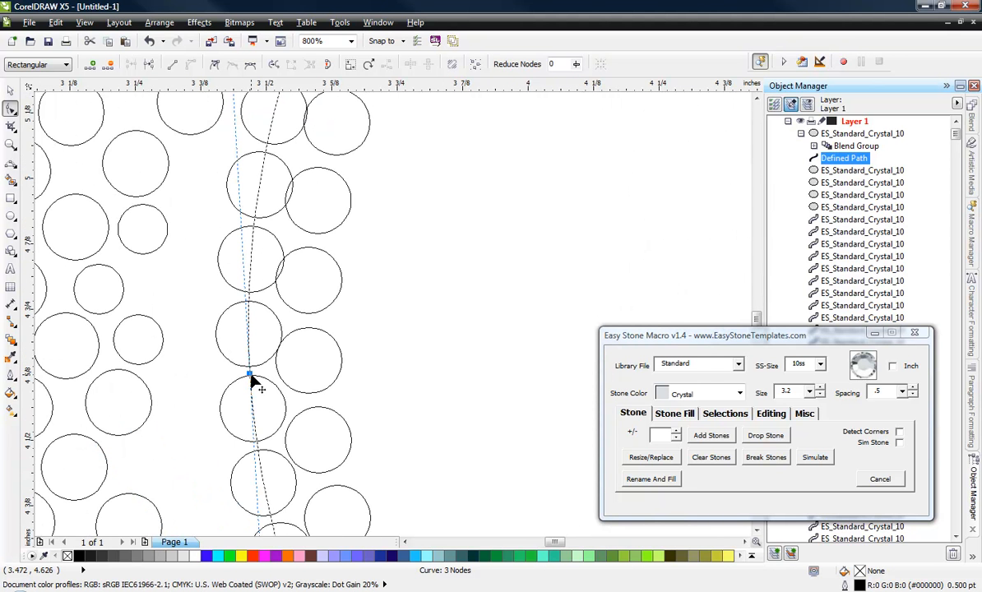
left_click_drag(250, 372, 237, 371)
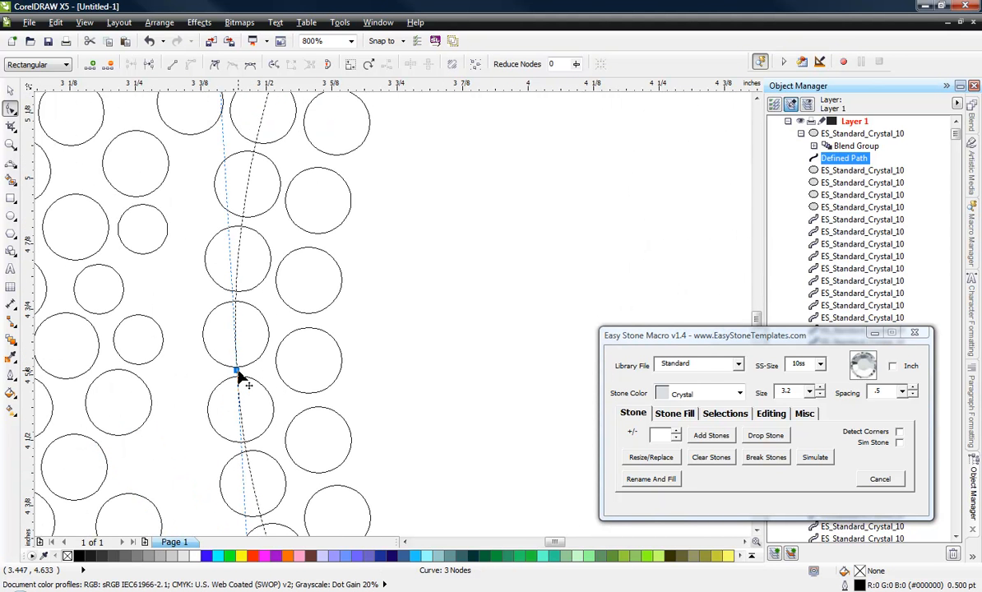
scroll(278, 241, "down", 1)
scroll(267, 333, "down", 1)
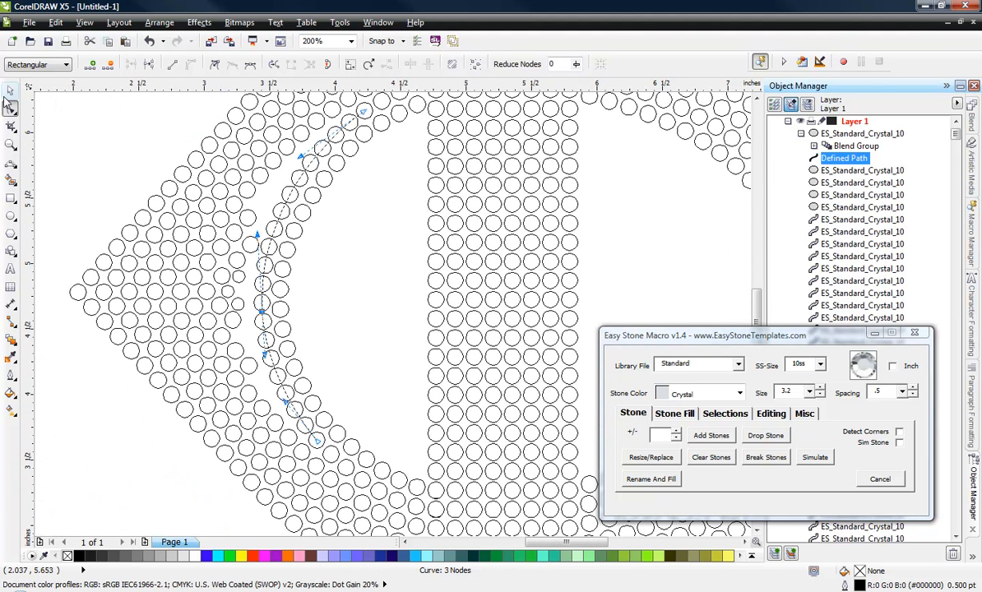
Step: Delete the small stone nearest the middle of the new curved row
left_click(9, 91)
left_click(175, 304)
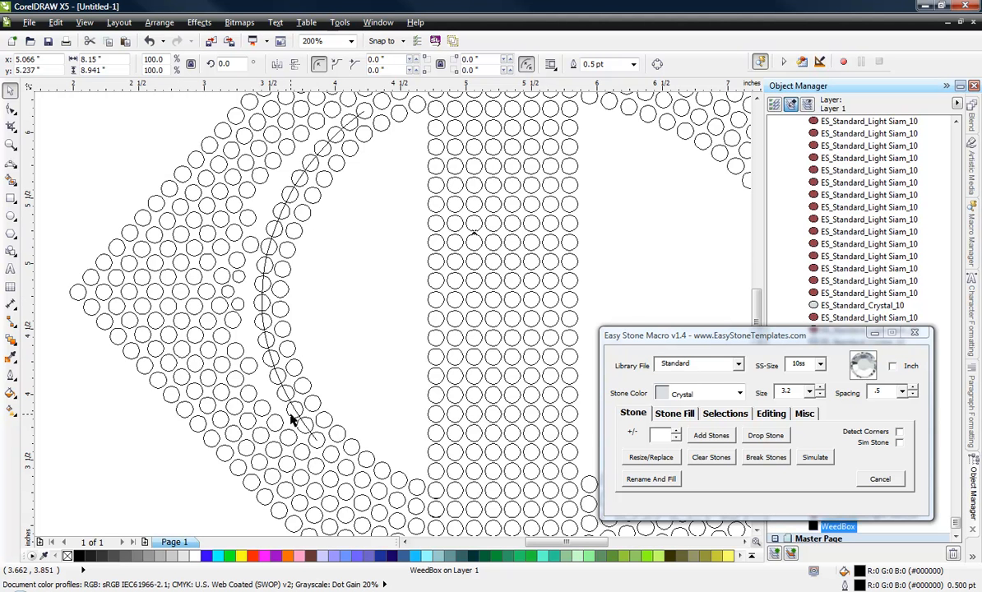
scroll(255, 383, "up", 2)
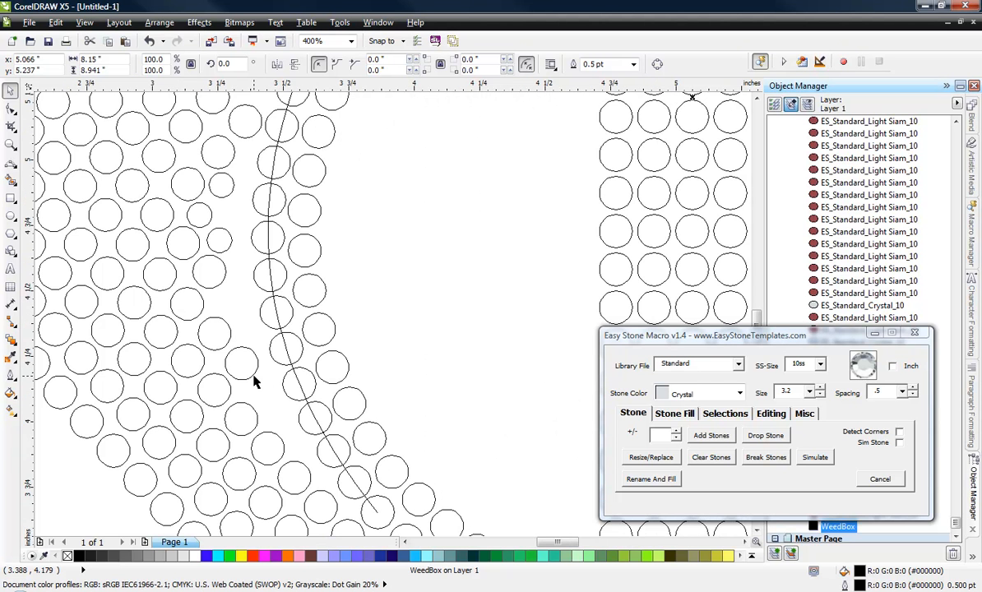
left_click(223, 252)
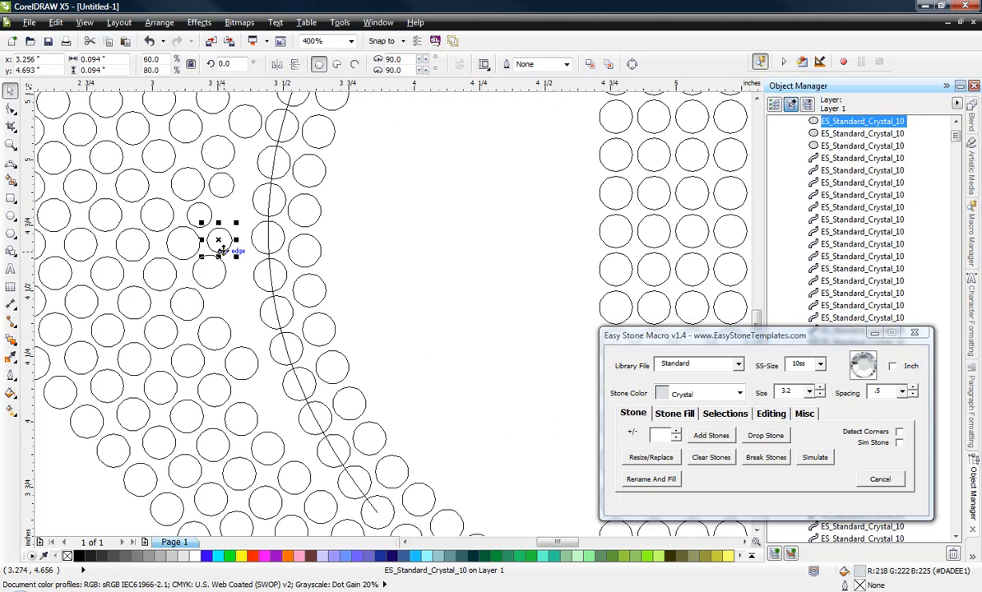
key("Delete")
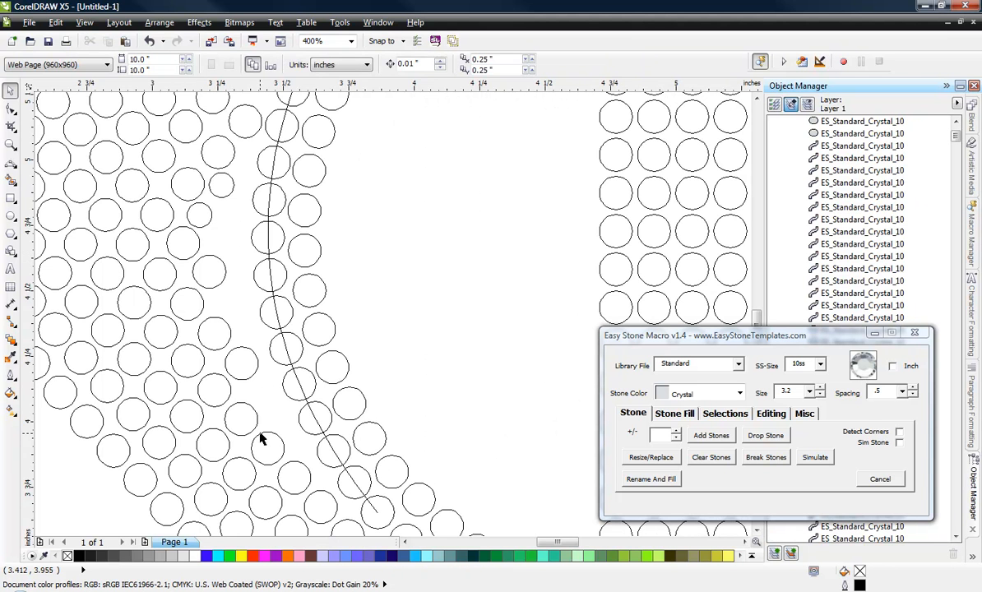
Step: Place a copy of a nearby full-size Crystal stone in the gap beside the lower part of the curved row and adjust its position to fit
scroll(261, 440, "up", 4)
left_click(213, 285)
left_click_drag(197, 279, 344, 480)
scroll(279, 314, "down", 1)
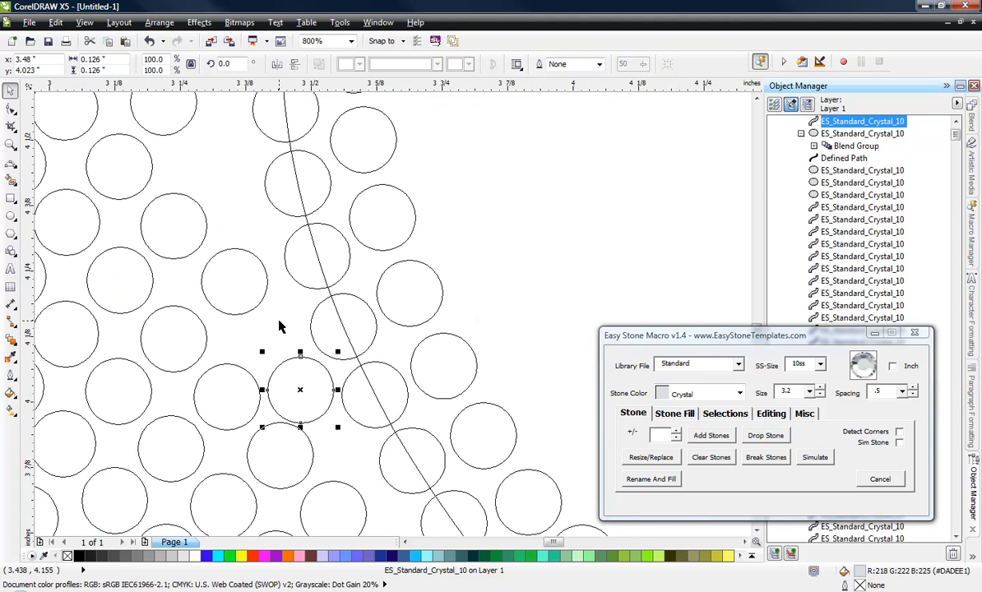
scroll(303, 371, "up", 1)
scroll(297, 351, "up", 1)
left_click_drag(287, 329, 271, 276)
scroll(271, 277, "down", 1)
scroll(313, 375, "down", 1)
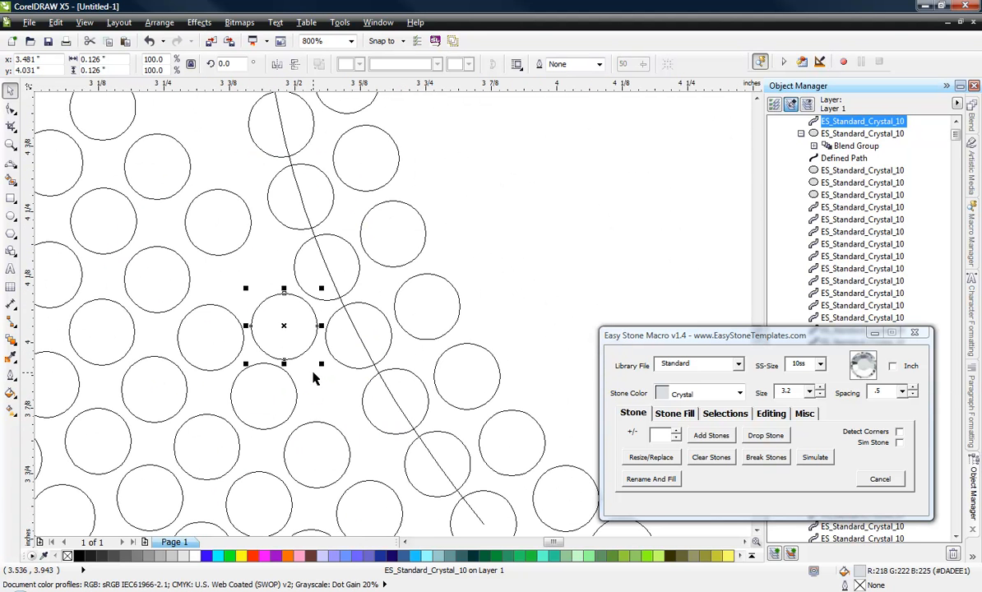
left_click(485, 274)
scroll(450, 308, "down", 1)
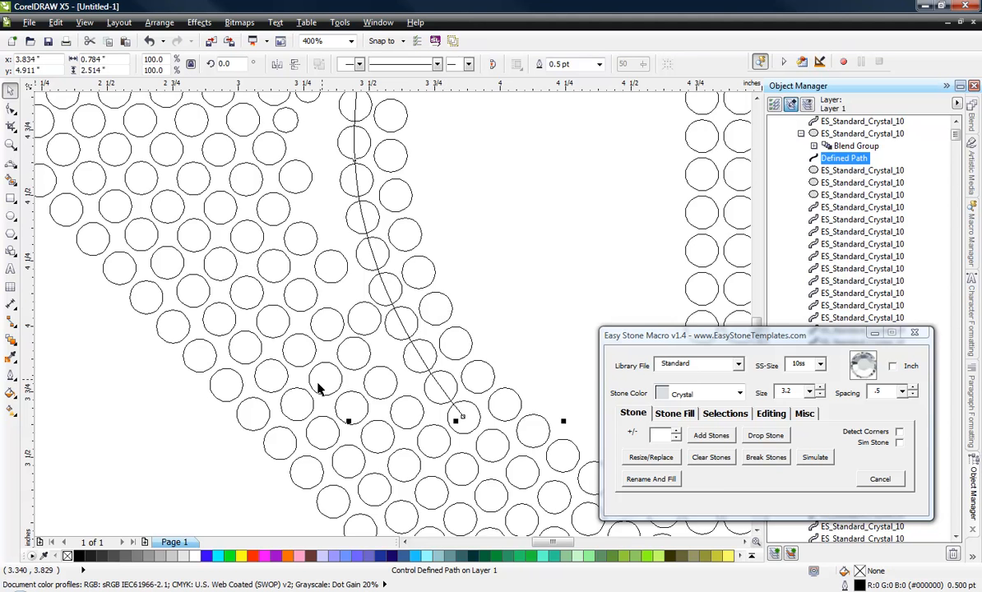
Step: Display the drawing in enhanced view with nothing selected, and switch to Windows Photo Gallery to compare it with TC Logo.jpg
scroll(319, 389, "down", 2)
left_click(272, 444)
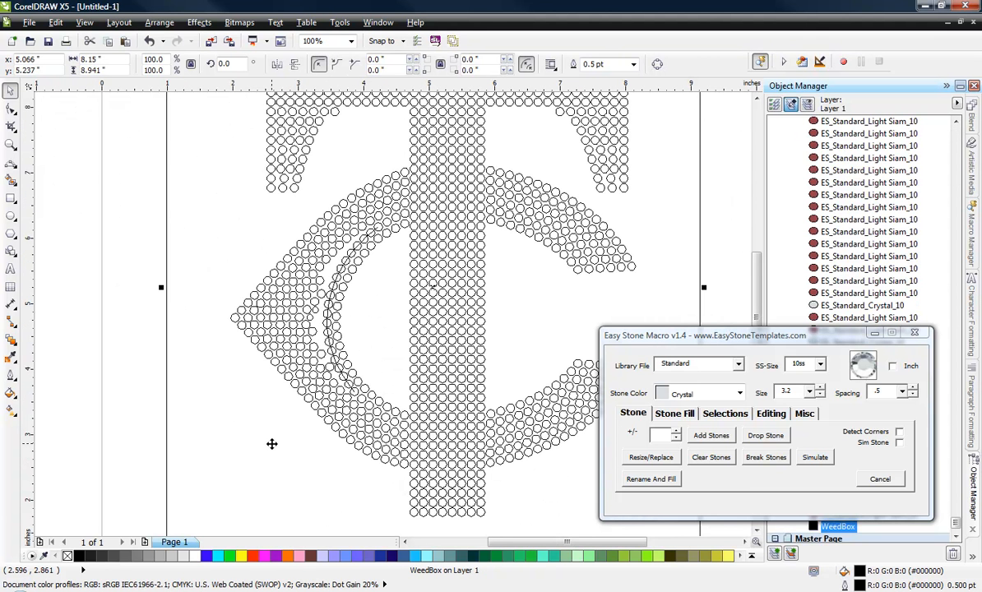
left_click(85, 22)
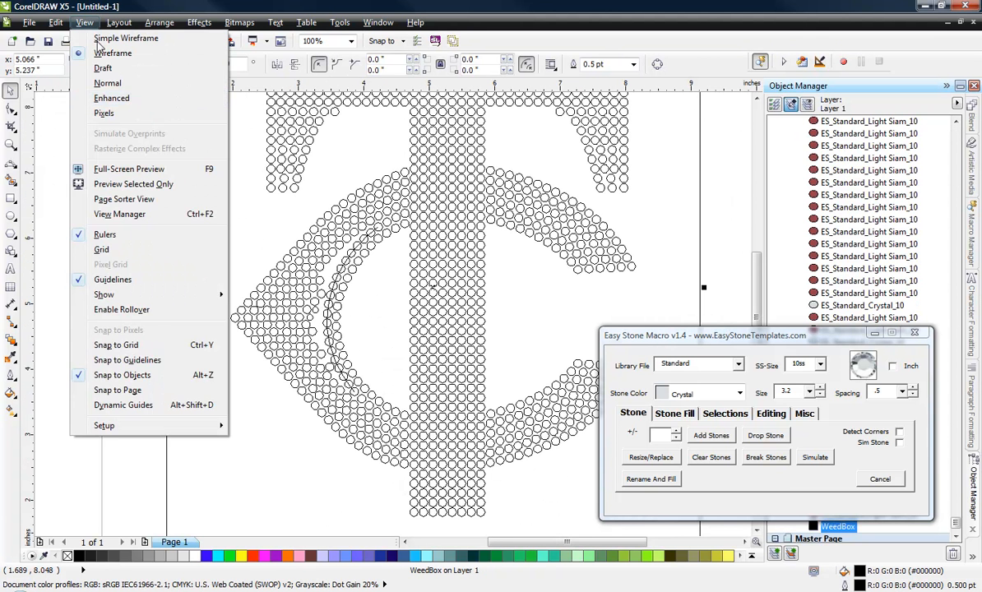
left_click(112, 98)
left_click(120, 273)
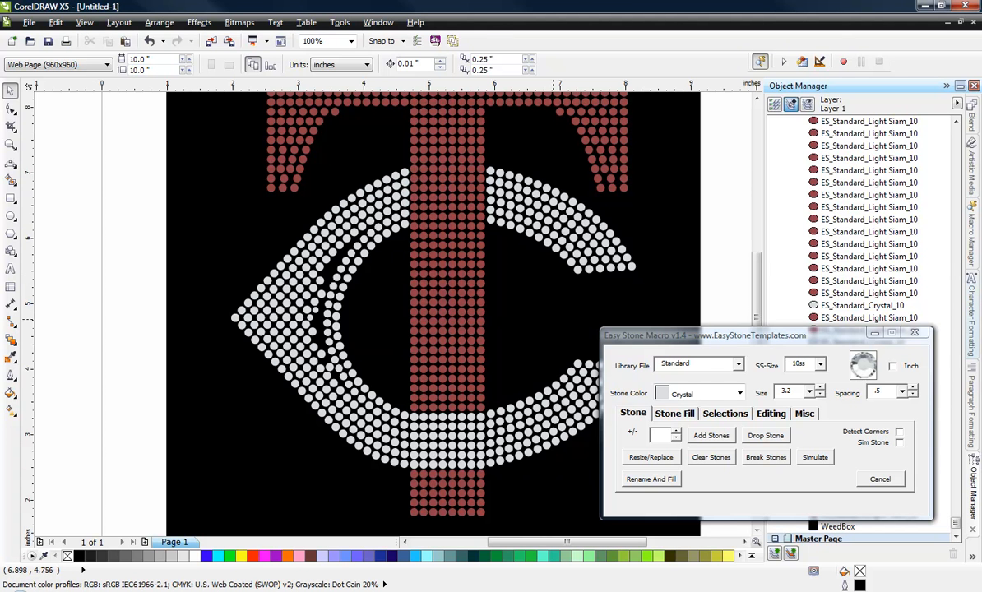
key("alt+Tab")
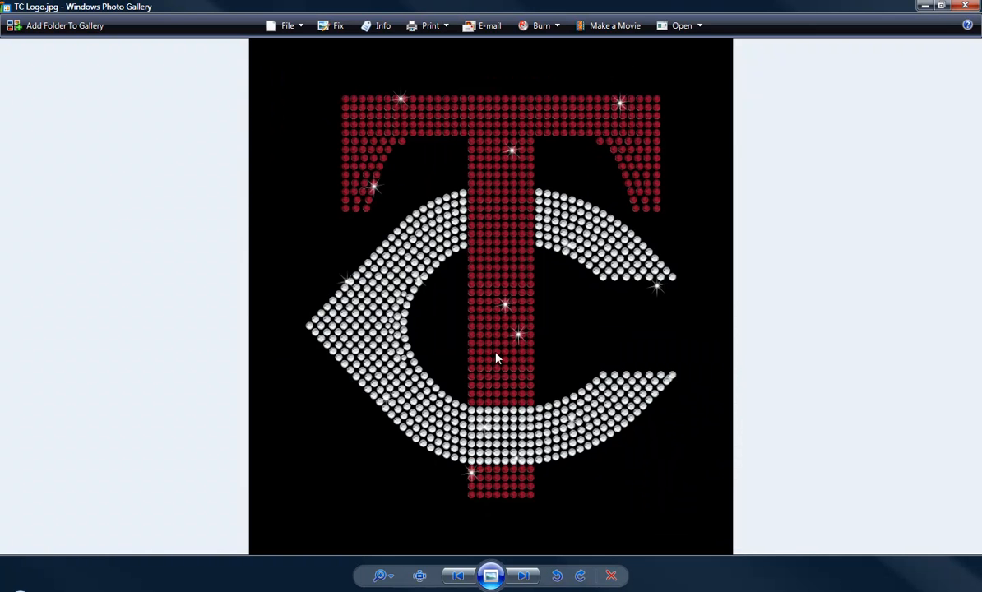